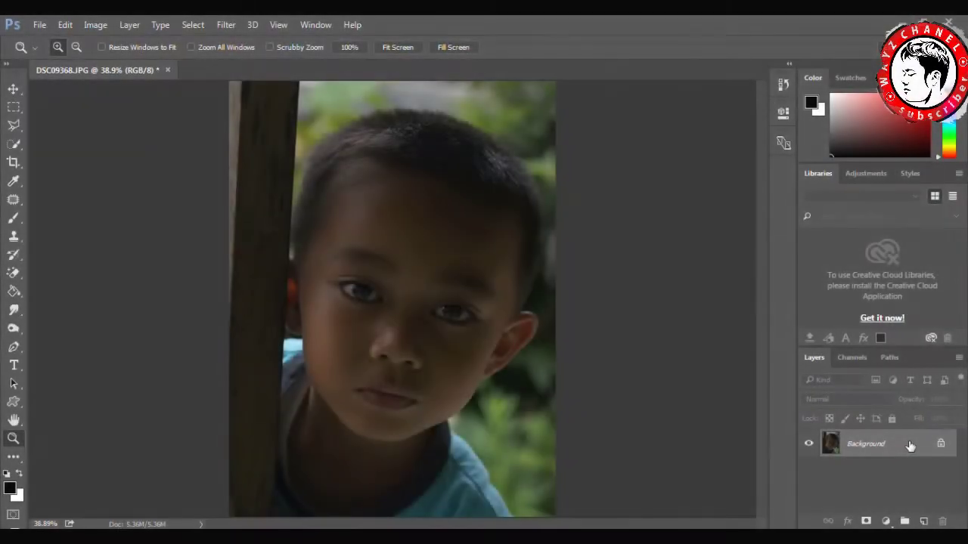
Step: Duplicate the Background layer into a Background copy layer
right_click(911, 446)
left_click(854, 266)
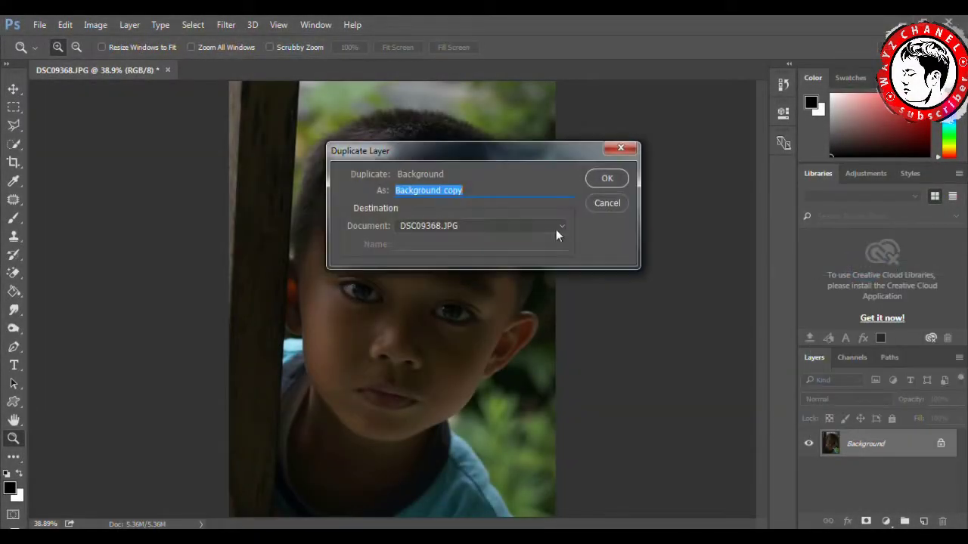
left_click(604, 178)
Step: Apply Shadows/Highlights: Shadows 46%, Highlights 21/82/49, Color +50, Midtone +19
left_click(95, 24)
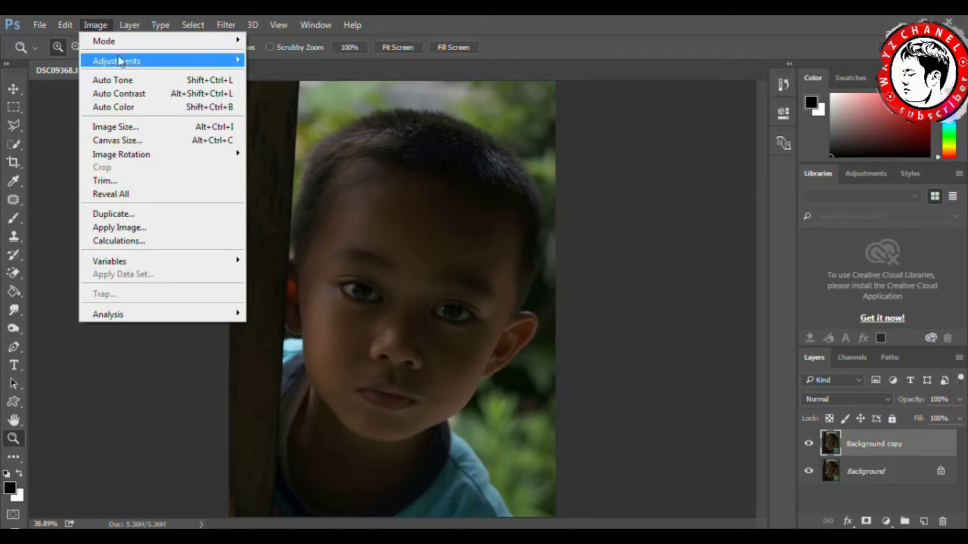
left_click(117, 60)
left_click(321, 295)
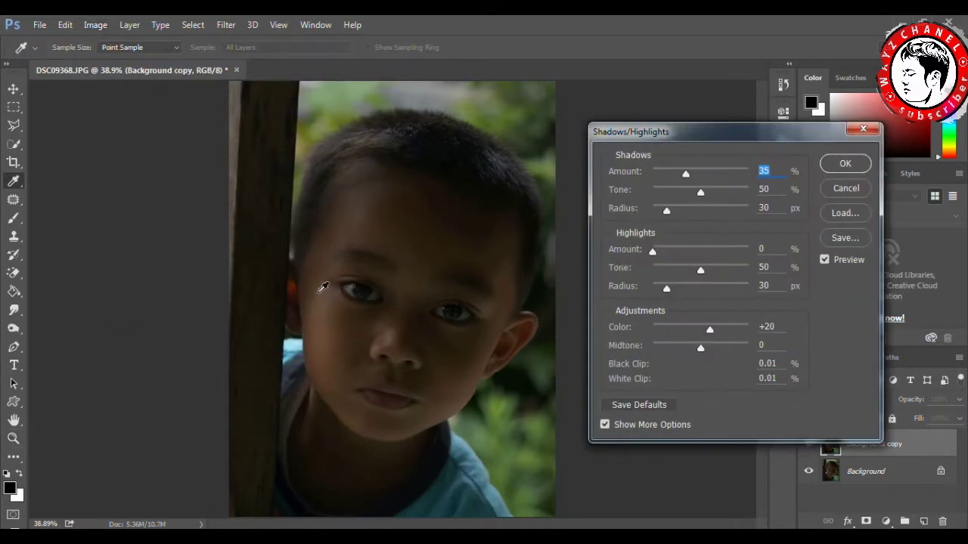
left_click(674, 252)
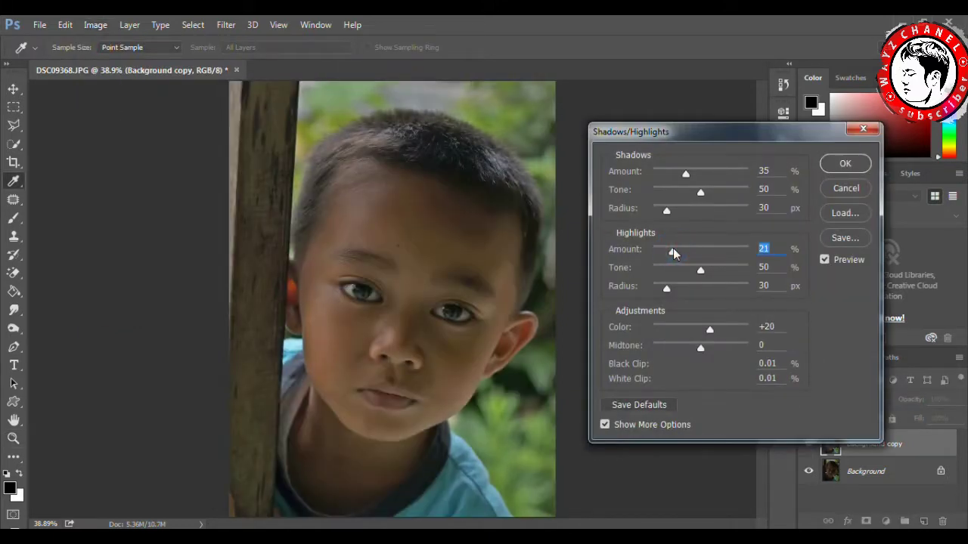
left_click(730, 270)
left_click(675, 288)
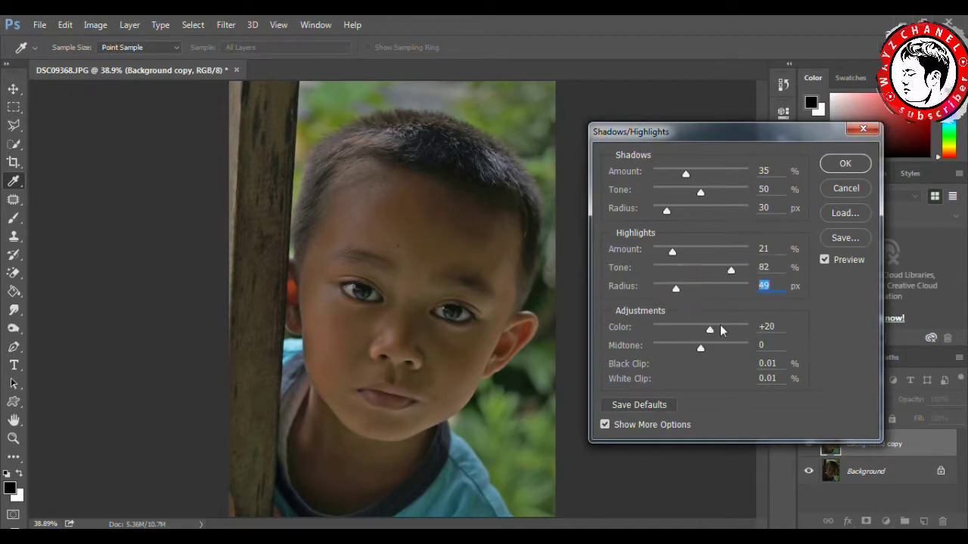
left_click(701, 330)
left_click(708, 347)
left_click(710, 327)
left_click(722, 327)
left_click(697, 174)
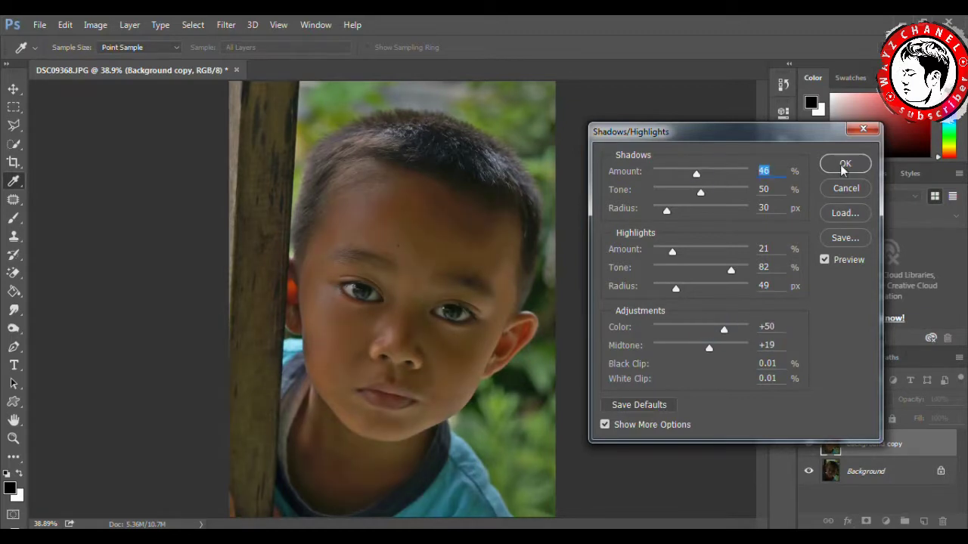
left_click(844, 164)
key("z")
left_click(98, 25)
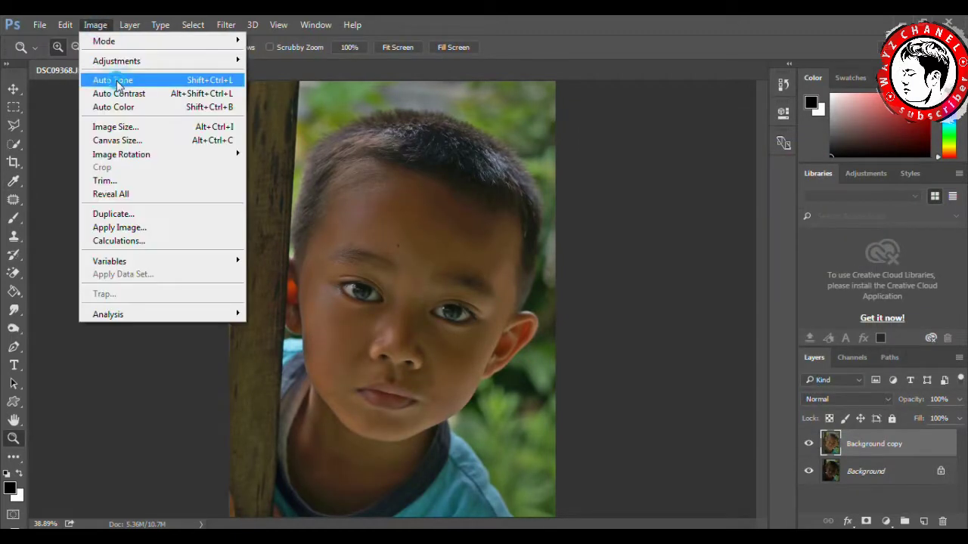
Step: Apply Auto Tone, Auto Contrast and Auto Color to the photo
left_click(113, 80)
left_click(98, 25)
left_click(119, 93)
left_click(96, 25)
left_click(109, 107)
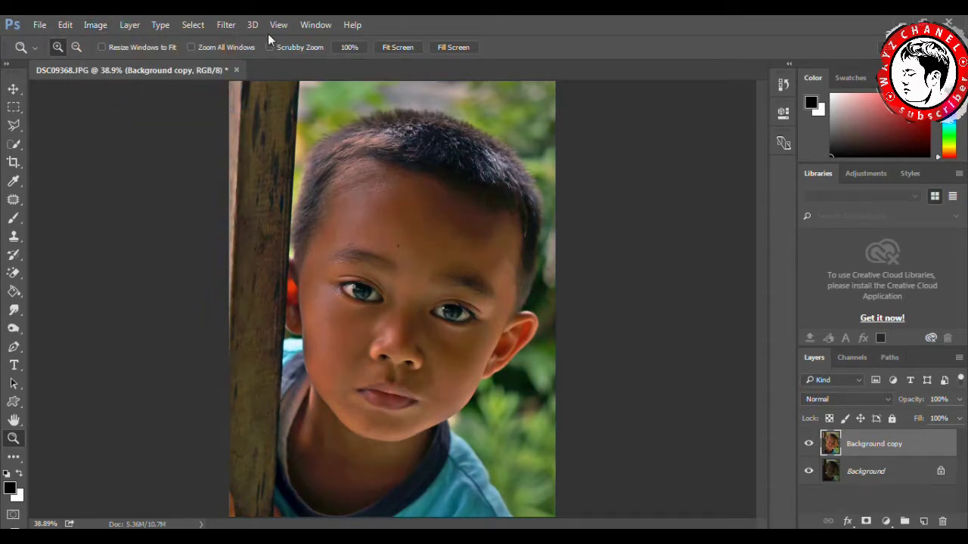
Step: In Camera Raw, raise Exposure to +0.35, Contrast +18, Highlights up, Shadows down, Vibrance slightly negative
left_click(226, 25)
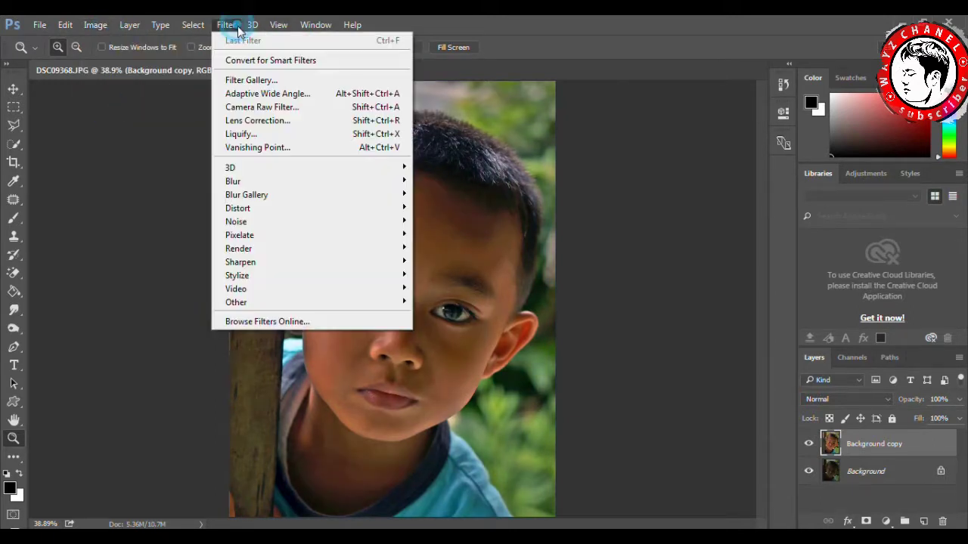
left_click(247, 108)
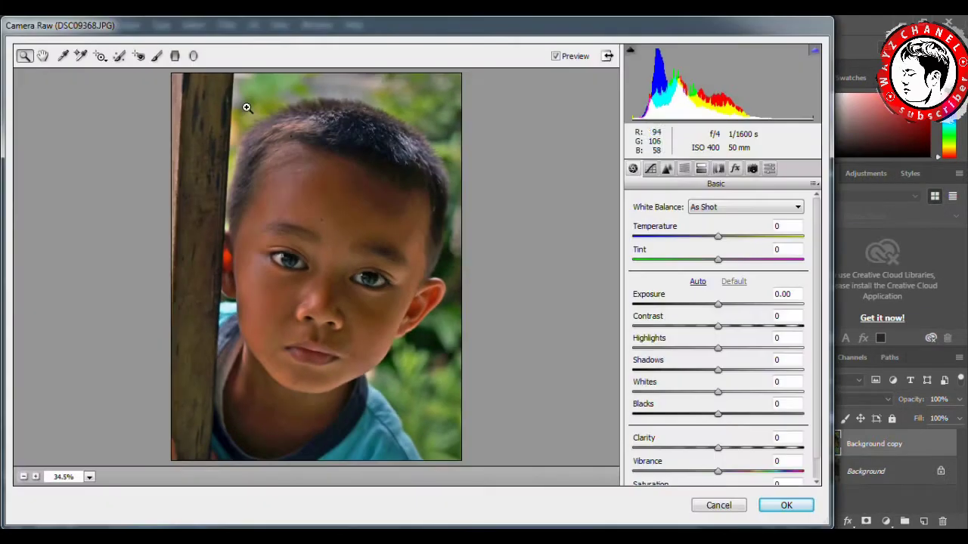
mouse_move(719, 305)
left_mouse_down()
mouse_move(711, 328)
mouse_move(790, 348)
left_mouse_up()
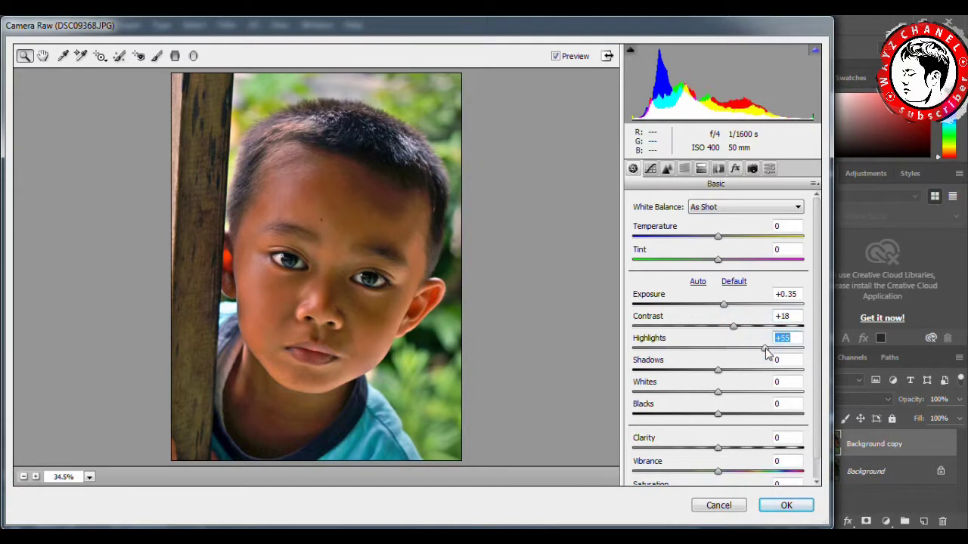
mouse_move(718, 370)
left_mouse_down()
mouse_move(685, 374)
mouse_move(738, 400)
mouse_move(691, 415)
mouse_move(725, 417)
left_mouse_up()
mouse_move(722, 472)
left_mouse_down()
mouse_move(686, 473)
mouse_move(723, 473)
mouse_move(714, 480)
left_mouse_up()
scroll(744, 466, "down", 1)
left_click(787, 505)
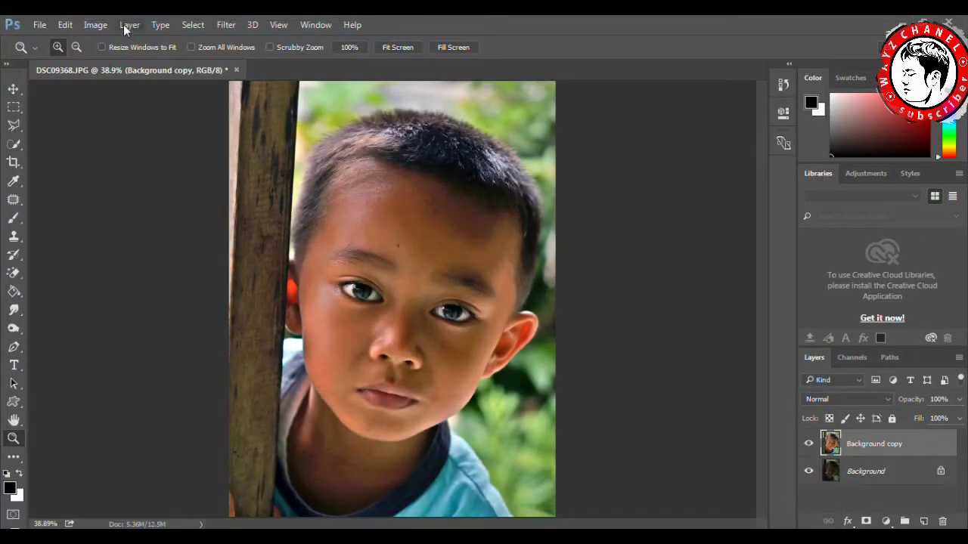
Step: Apply Levels with black input 12, midtone 1.21 and white 255
left_click(96, 24)
mouse_move(117, 61)
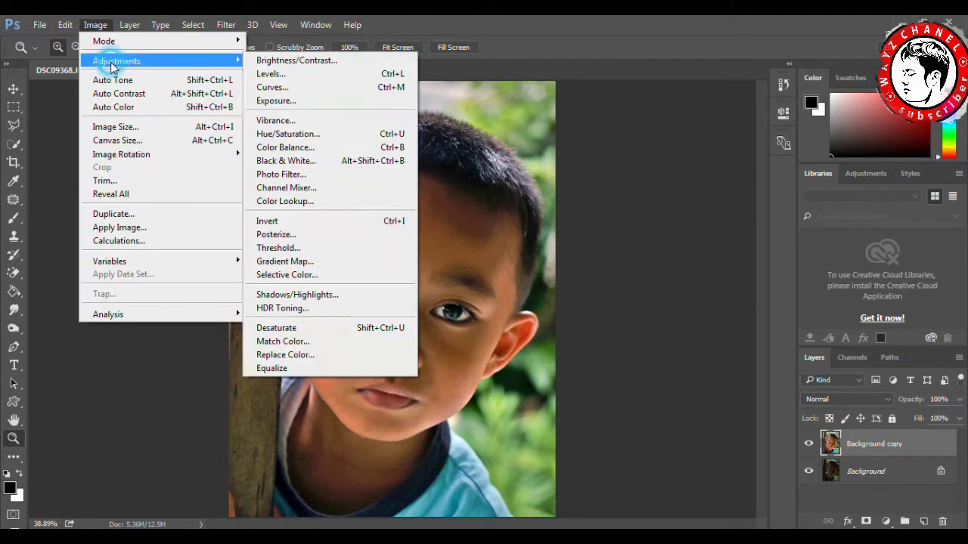
left_click(271, 73)
left_click_drag(556, 262, 566, 265)
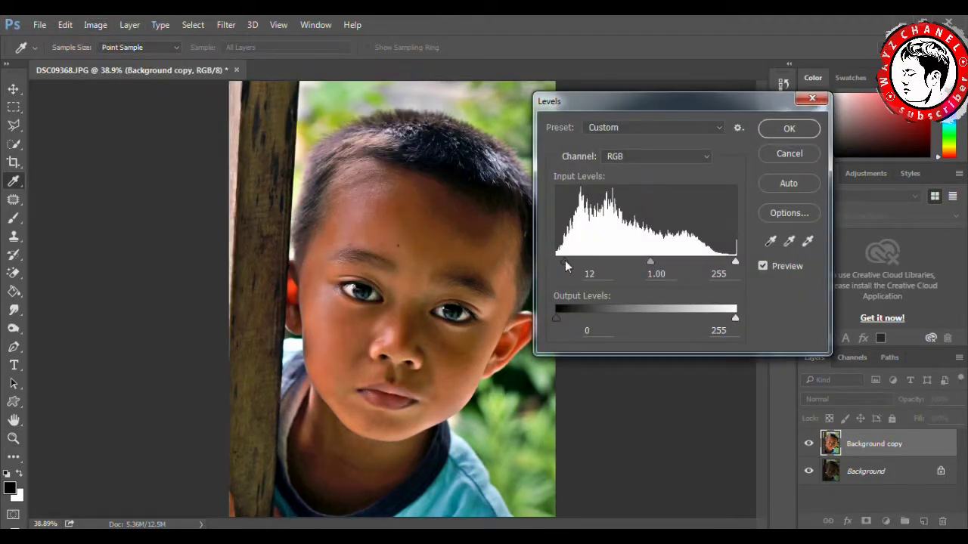
left_click_drag(650, 263, 644, 263)
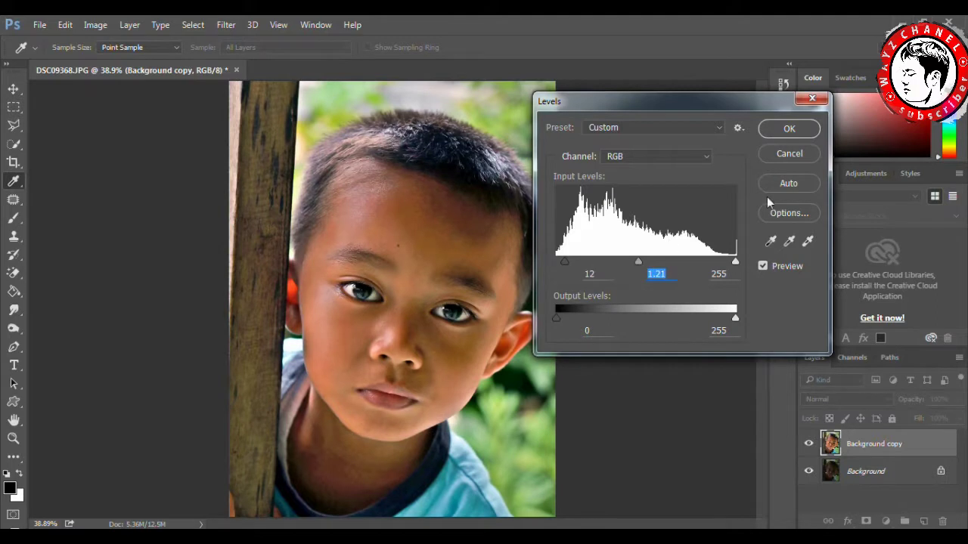
left_click(788, 128)
left_click(226, 25)
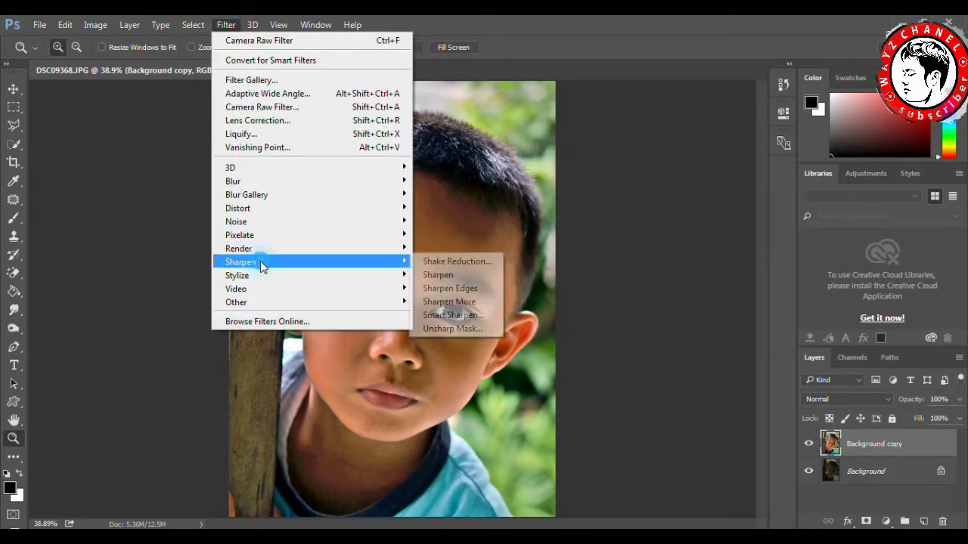
Step: Apply Smart Sharpen at 176% amount, 4.3 px radius and 30% noise reduction
left_click(468, 316)
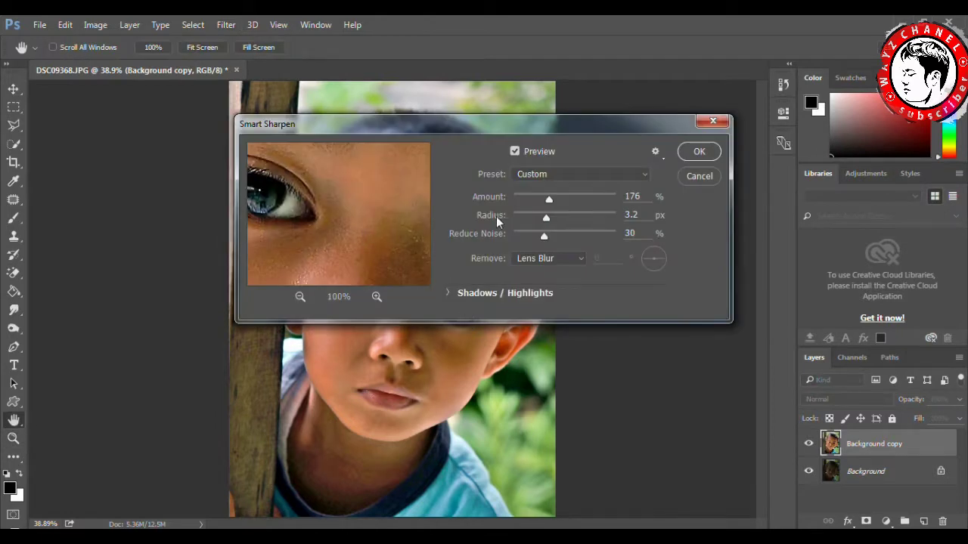
left_click(557, 217)
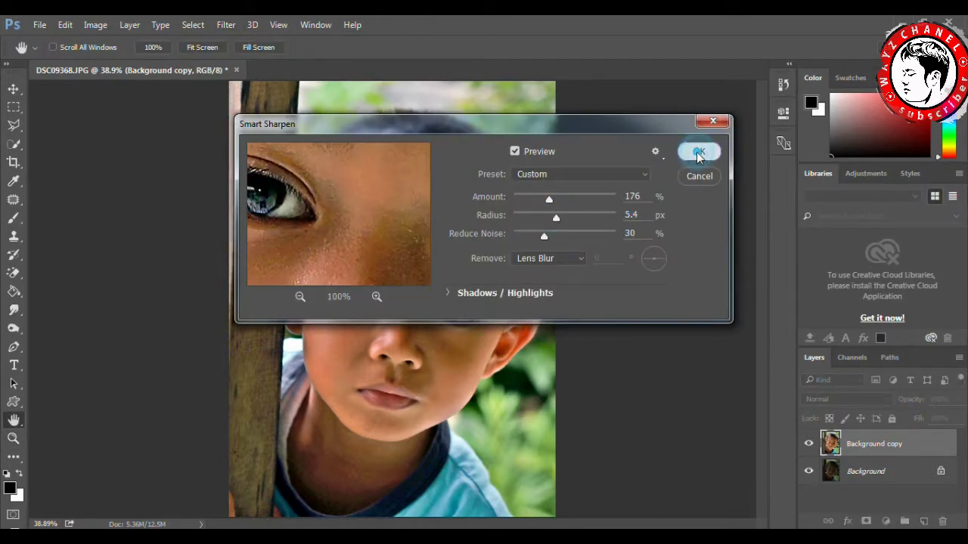
left_click_drag(313, 191, 399, 201)
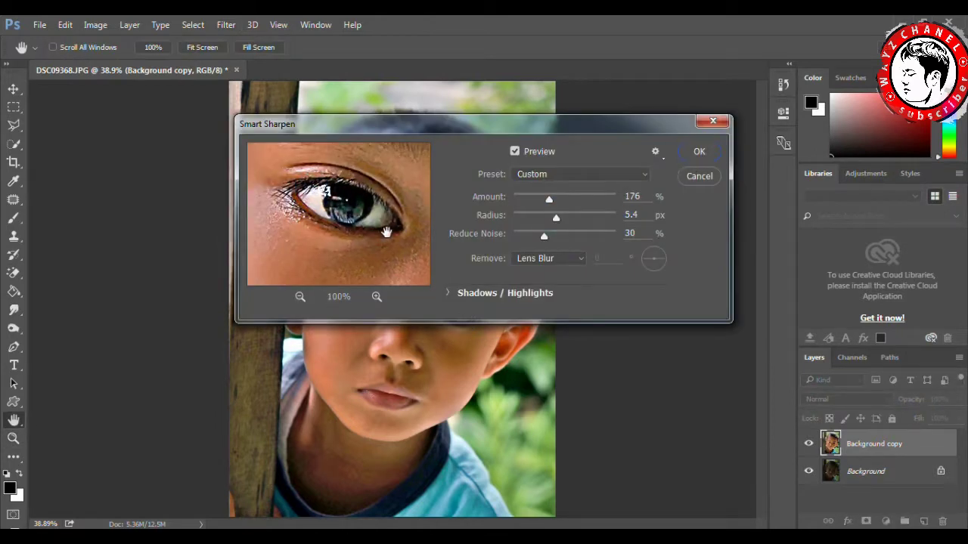
left_click(702, 172)
key("z")
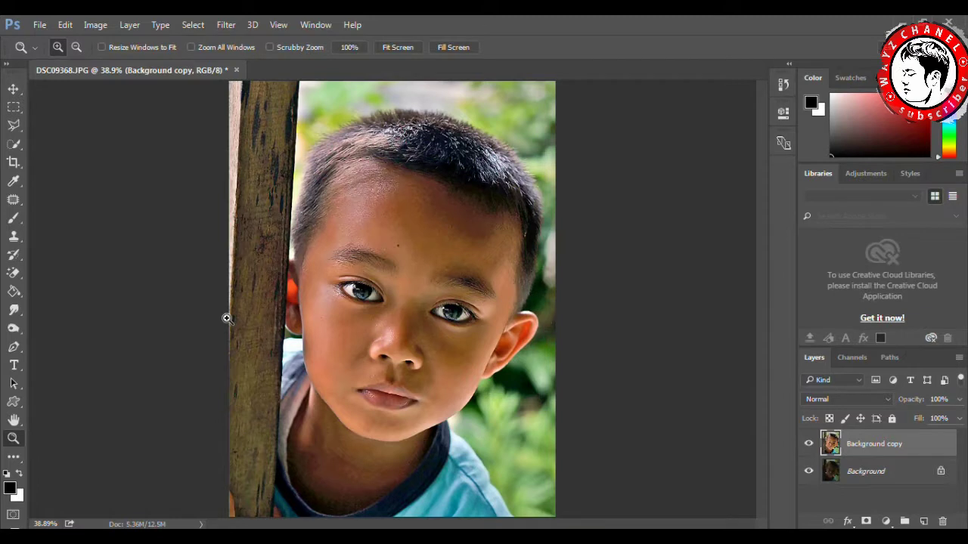
Step: Zoom to 100% on the nose and set up a 36 px, 10% hardness Smudge brush
left_click_drag(270, 142, 529, 356)
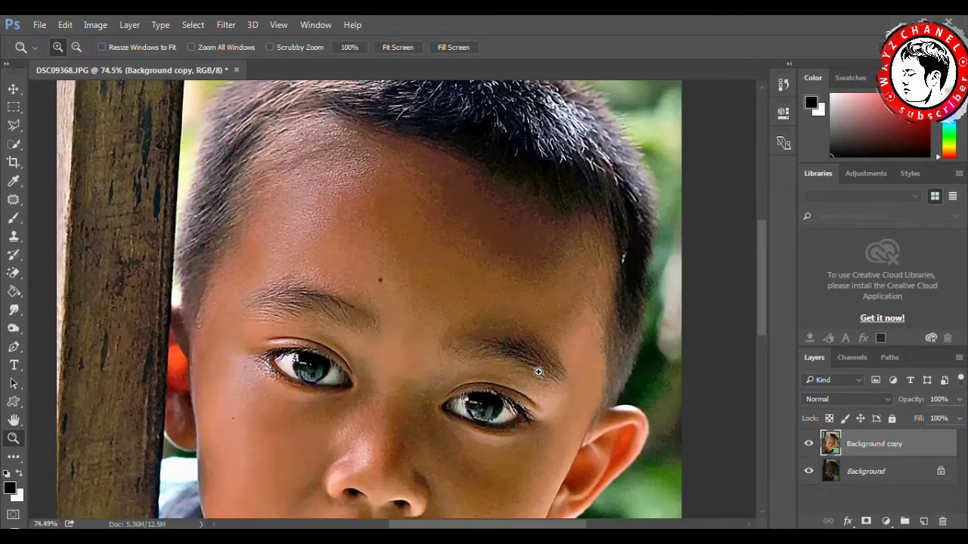
left_click(372, 366)
left_click(14, 310)
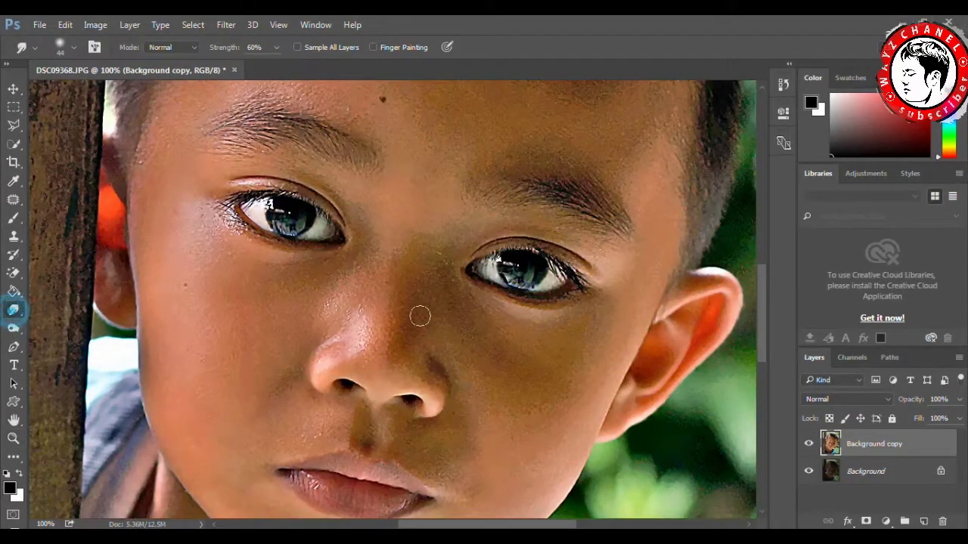
right_click(423, 320)
left_click_drag(506, 381, 509, 383)
left_click_drag(509, 349, 508, 350)
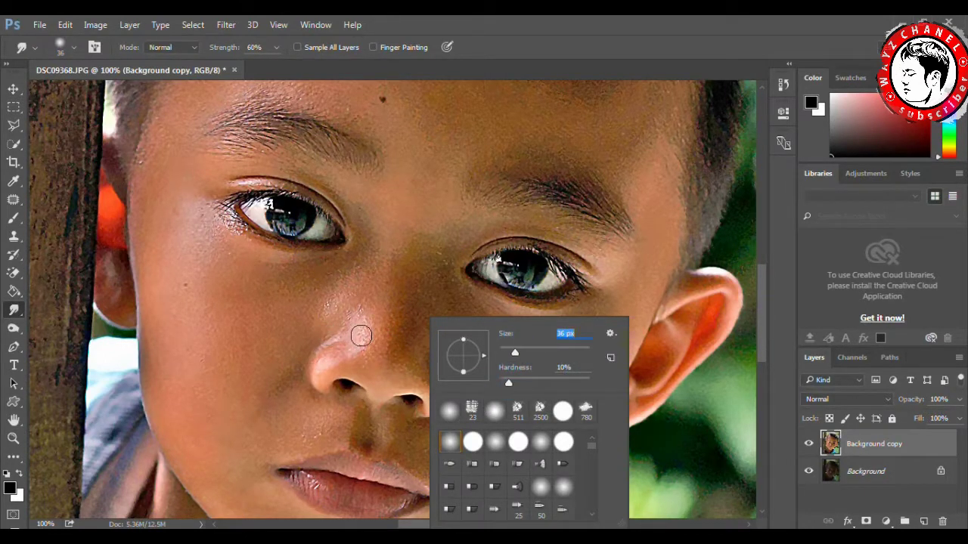
left_click(361, 335)
Step: Smudge the skin along the nose bridge, down to the nose tip and between the eyes
mouse_move(375, 313)
left_mouse_down()
mouse_move(379, 281)
mouse_move(372, 340)
mouse_move(383, 300)
left_mouse_up()
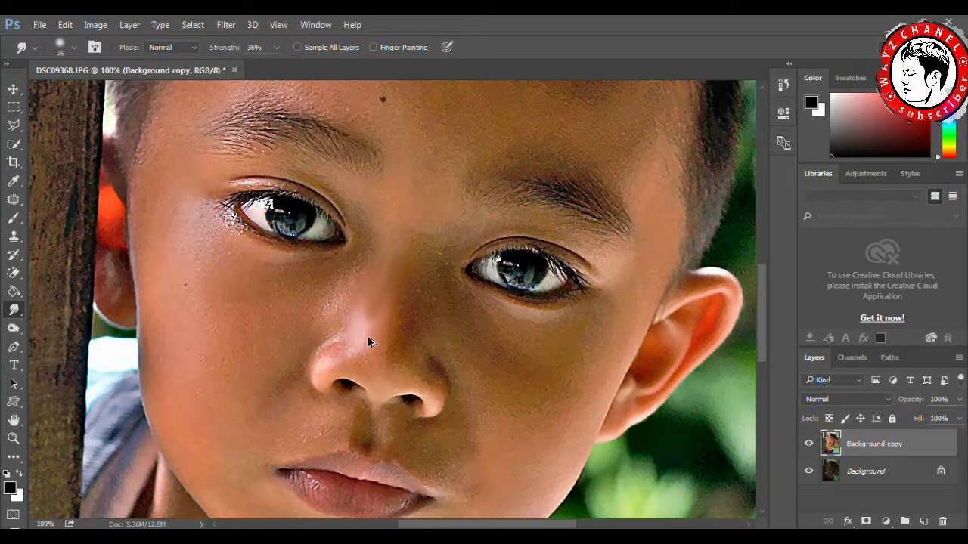
mouse_move(358, 331)
left_mouse_down()
mouse_move(380, 296)
mouse_move(377, 336)
mouse_move(391, 291)
mouse_move(395, 348)
mouse_move(407, 316)
left_mouse_up()
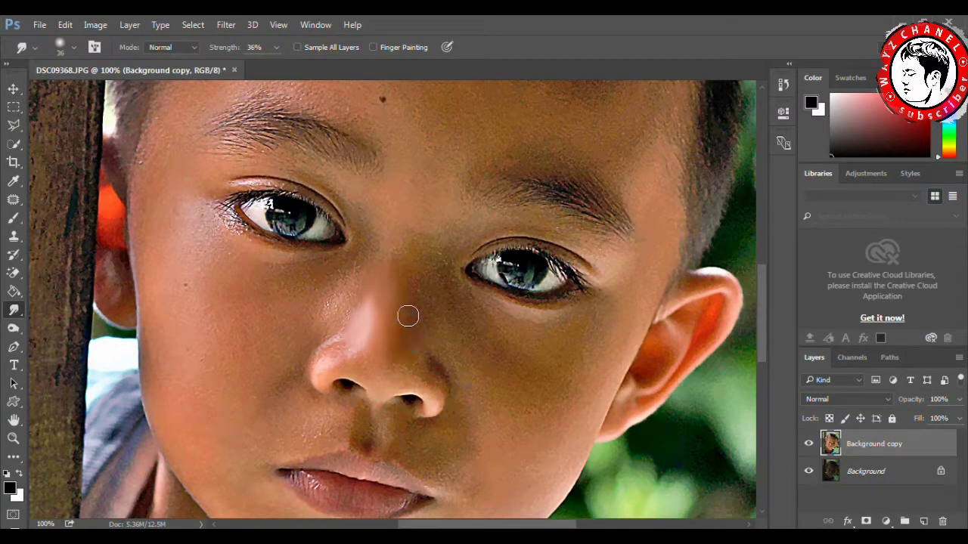
left_click(393, 255)
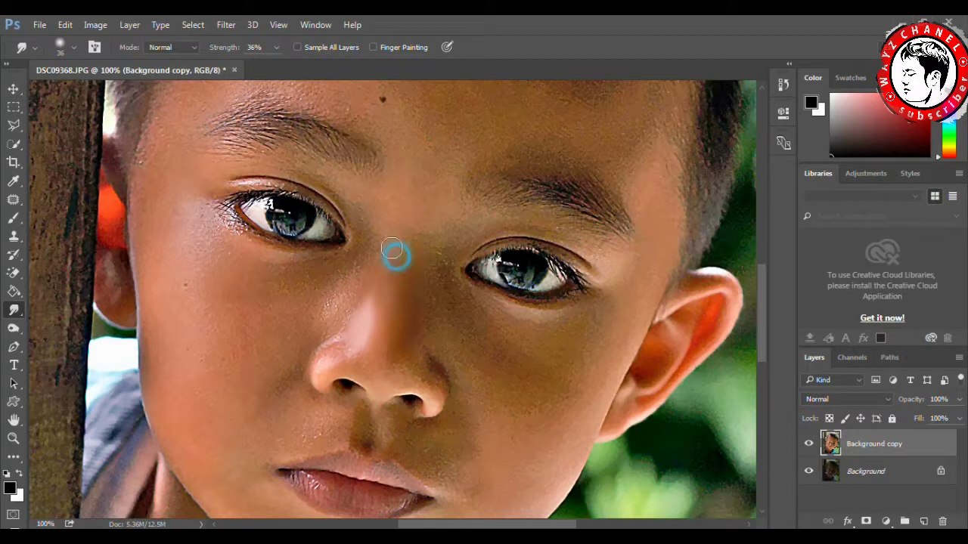
mouse_move(323, 270)
left_mouse_down()
mouse_move(351, 251)
mouse_move(330, 298)
mouse_move(340, 318)
mouse_move(325, 355)
mouse_move(353, 351)
mouse_move(338, 364)
mouse_move(350, 353)
mouse_move(341, 345)
mouse_move(370, 372)
mouse_move(381, 330)
mouse_move(364, 361)
mouse_move(341, 356)
mouse_move(320, 333)
mouse_move(358, 328)
mouse_move(365, 337)
mouse_move(373, 324)
mouse_move(393, 339)
mouse_move(404, 324)
mouse_move(419, 325)
mouse_move(439, 359)
mouse_move(400, 339)
mouse_move(423, 341)
mouse_move(391, 305)
mouse_move(399, 295)
mouse_move(406, 316)
mouse_move(423, 291)
mouse_move(404, 281)
left_mouse_up()
right_click(345, 314)
left_click(332, 331)
scroll(336, 340, "down", 2)
scroll(421, 313, "down", 2)
scroll(421, 314, "down", 1)
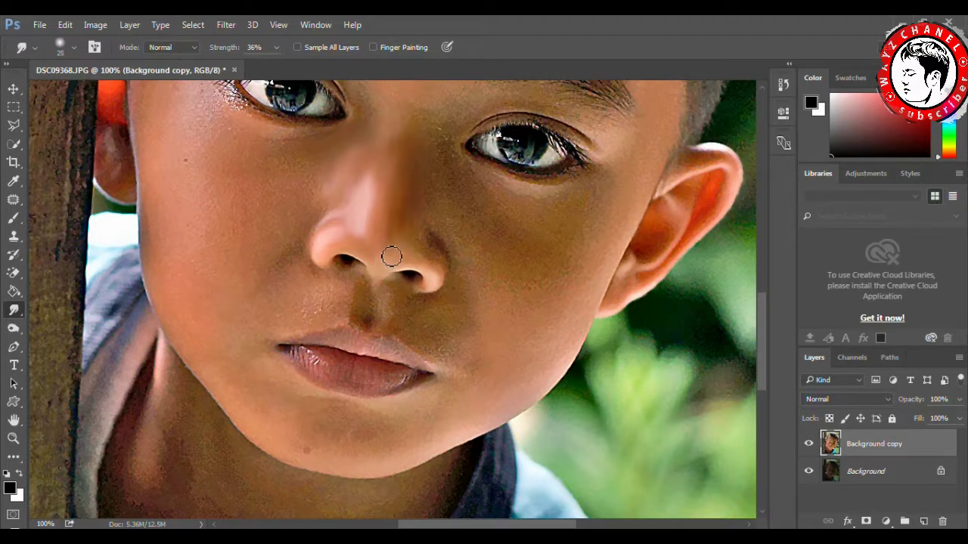
Step: Smudge the skin around the right nostril, the cheek beside the nose and under the right eye
mouse_move(404, 210)
left_mouse_down()
mouse_move(389, 222)
mouse_move(399, 225)
left_mouse_up()
left_click(438, 266)
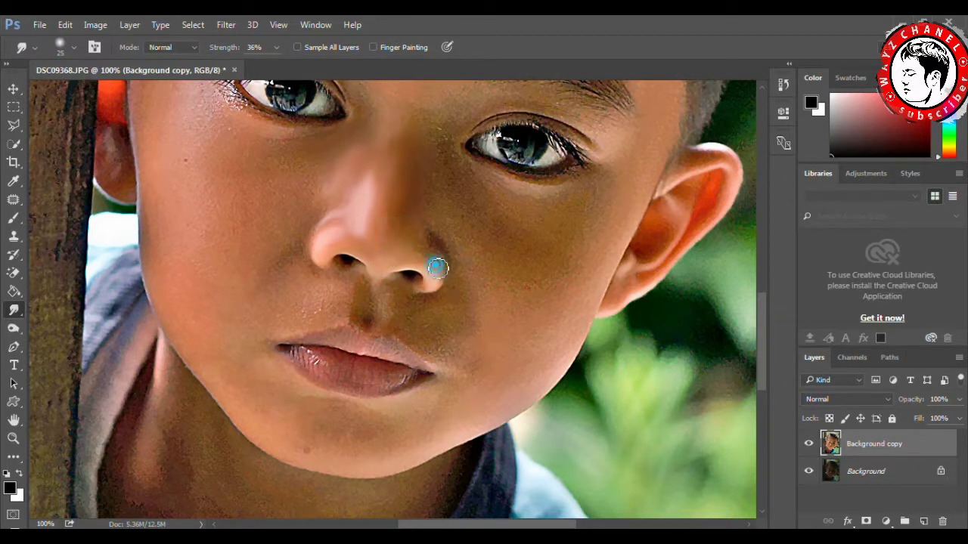
mouse_move(440, 272)
left_mouse_down()
mouse_move(441, 257)
mouse_move(456, 277)
left_mouse_up()
mouse_move(446, 235)
left_mouse_down()
mouse_move(416, 240)
mouse_move(413, 189)
mouse_move(449, 165)
mouse_move(479, 177)
mouse_move(469, 170)
left_mouse_up()
mouse_move(518, 190)
left_mouse_down()
mouse_move(576, 195)
mouse_move(544, 203)
mouse_move(484, 189)
left_mouse_up()
left_click_drag(446, 153, 463, 202)
left_click_drag(426, 177, 430, 205)
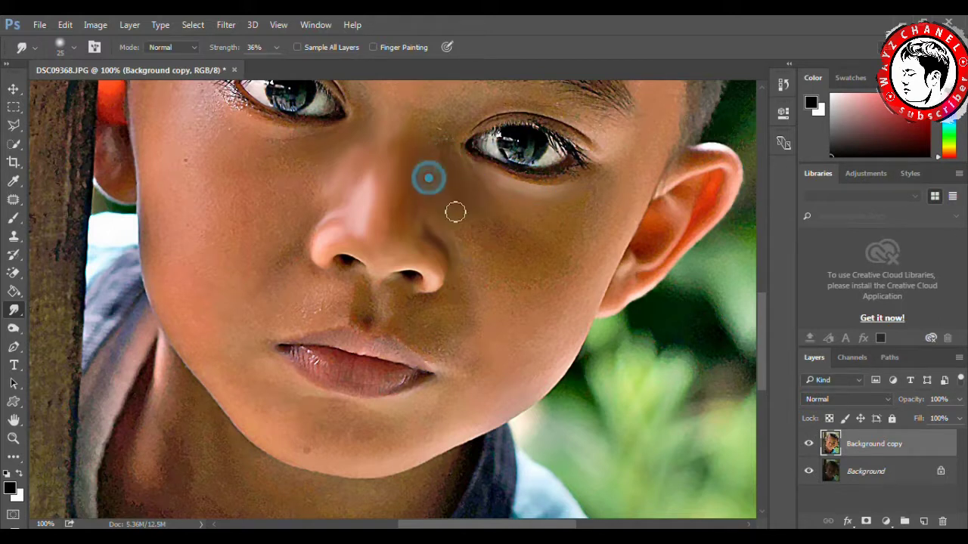
Step: Resize the Smudge brush to 40 px, then 17 px, and smear the skin beside the nostril downward
right_click(494, 229)
left_click_drag(585, 263, 589, 262)
key("Return")
right_click(531, 264)
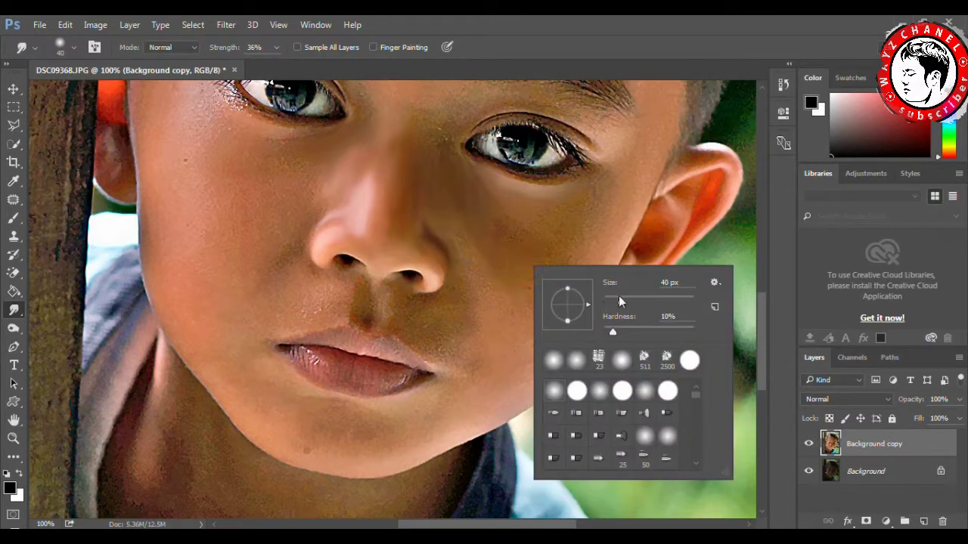
key("Return")
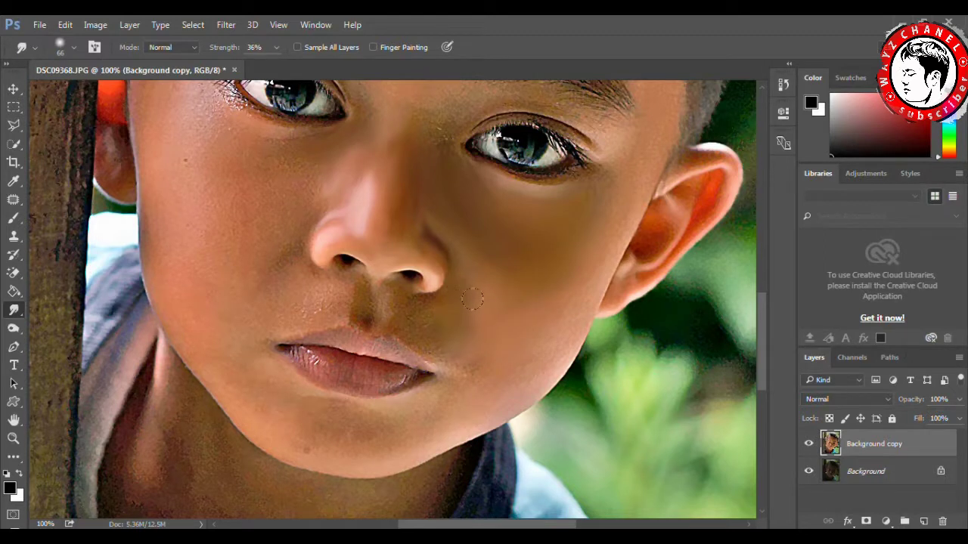
right_click(473, 299)
left_click_drag(565, 346, 563, 346)
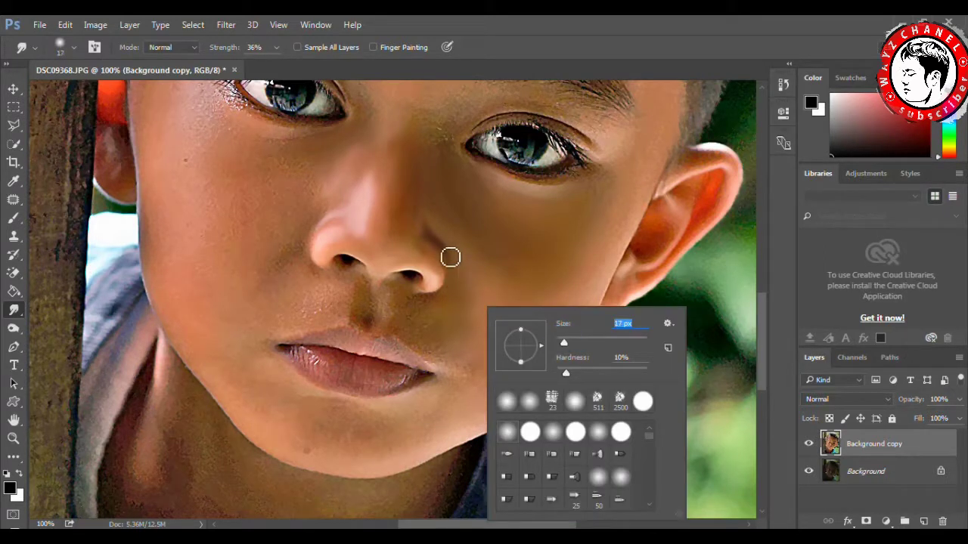
key("Return")
left_click_drag(450, 270, 445, 295)
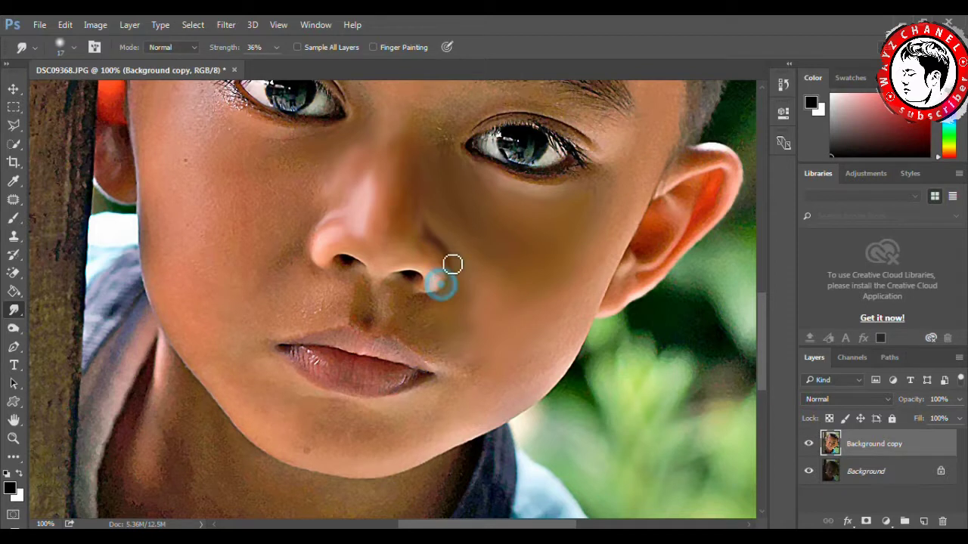
Step: With a 23 px brush, smooth the skin right of the philtrum and above the upper lip
right_click(409, 235)
left_click_drag(485, 269, 488, 269)
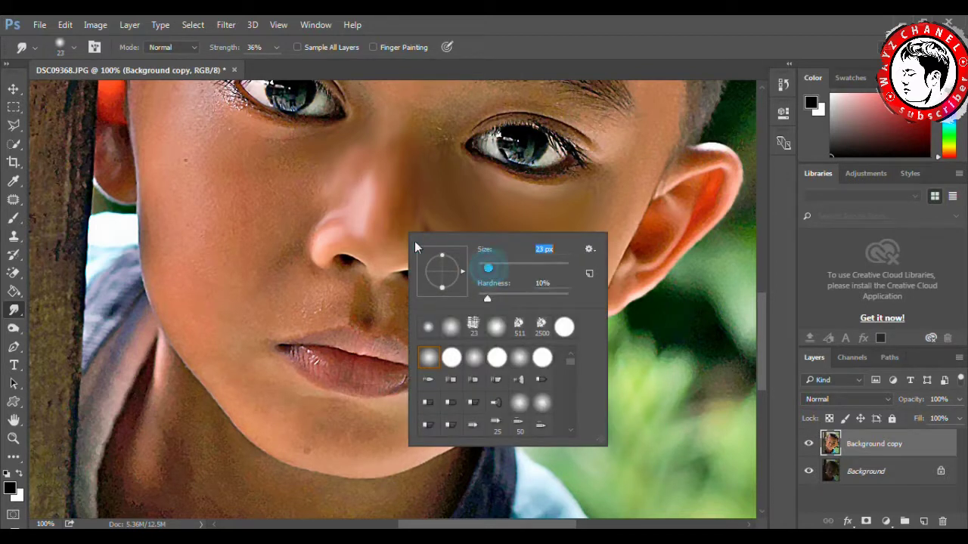
key("Return")
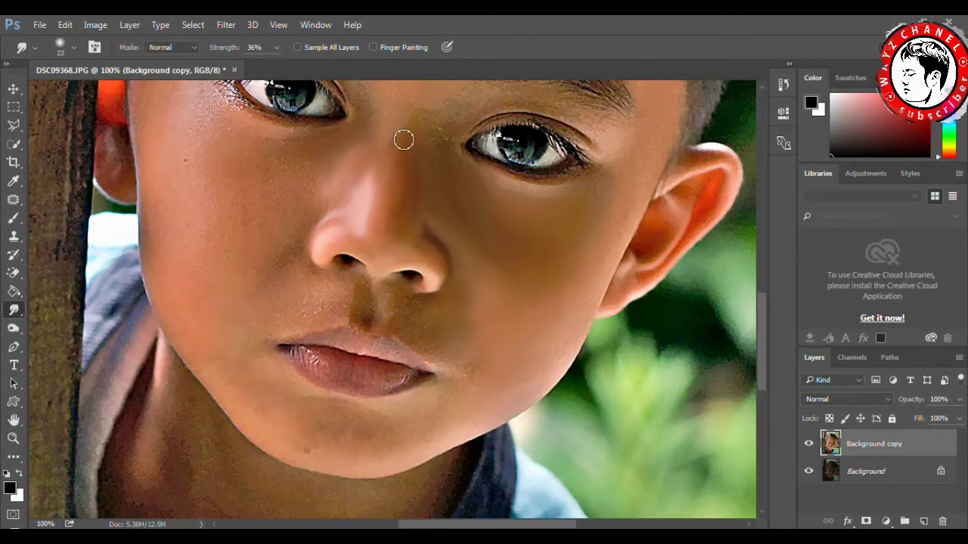
mouse_move(401, 311)
left_mouse_down()
mouse_move(393, 300)
mouse_move(416, 306)
mouse_move(410, 277)
left_mouse_up()
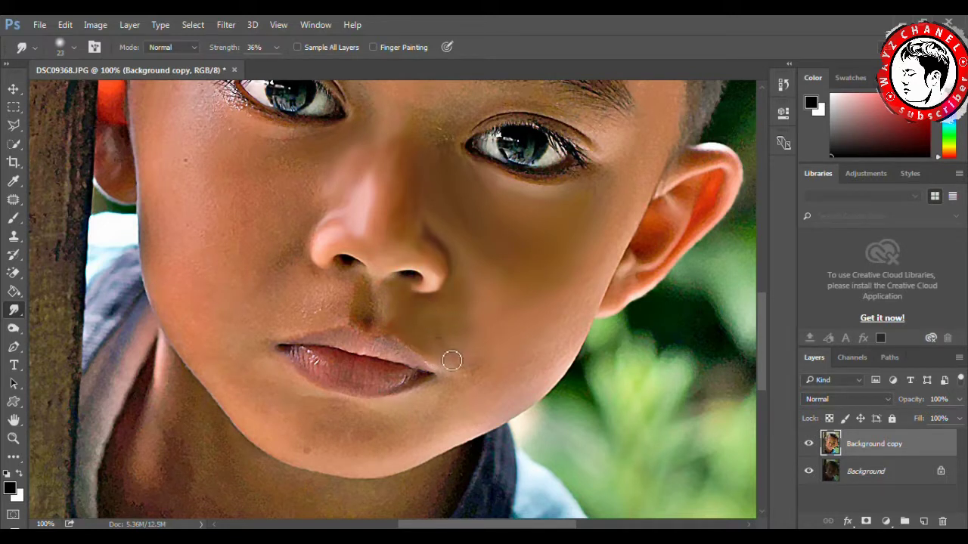
left_click_drag(426, 335, 469, 336)
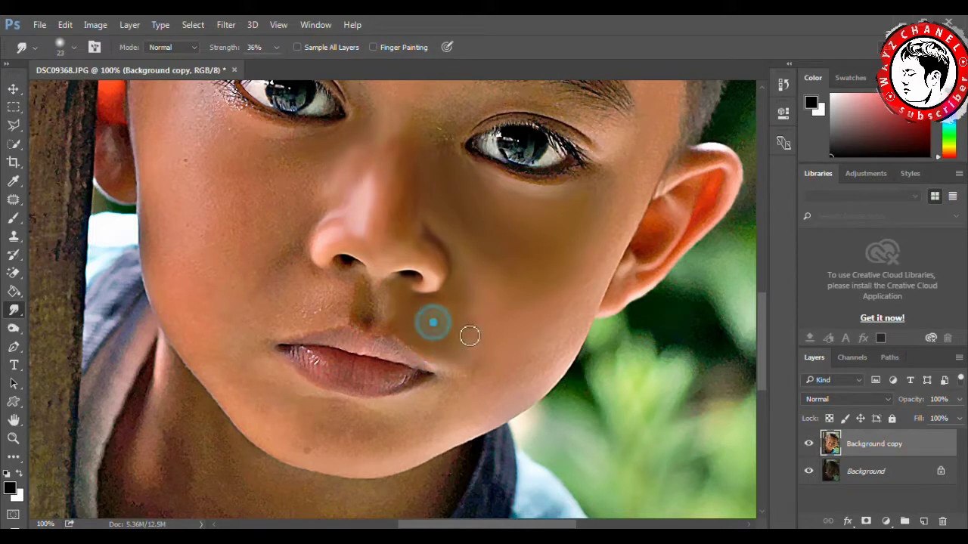
Step: Enlarge the Smudge brush and begin smoothing the cheek
scroll(484, 318, "down", 1)
scroll(464, 285, "down", 1)
right_click(517, 300)
left_click_drag(589, 331, 601, 335)
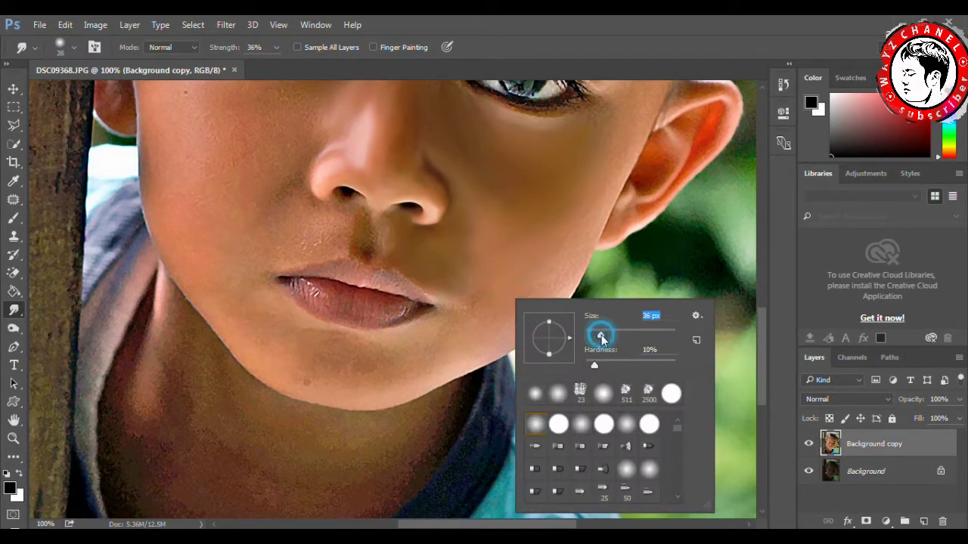
left_click(520, 250)
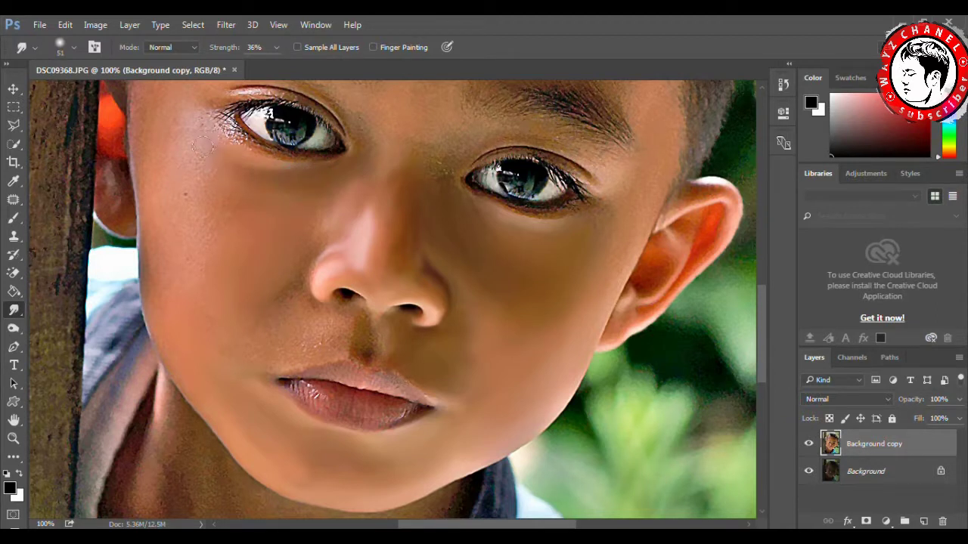
Step: Resize the Smudge brush to 86 px, then 55 px, then down to 26 px
right_click(218, 214)
type("86")
key("Return")
right_click(263, 327)
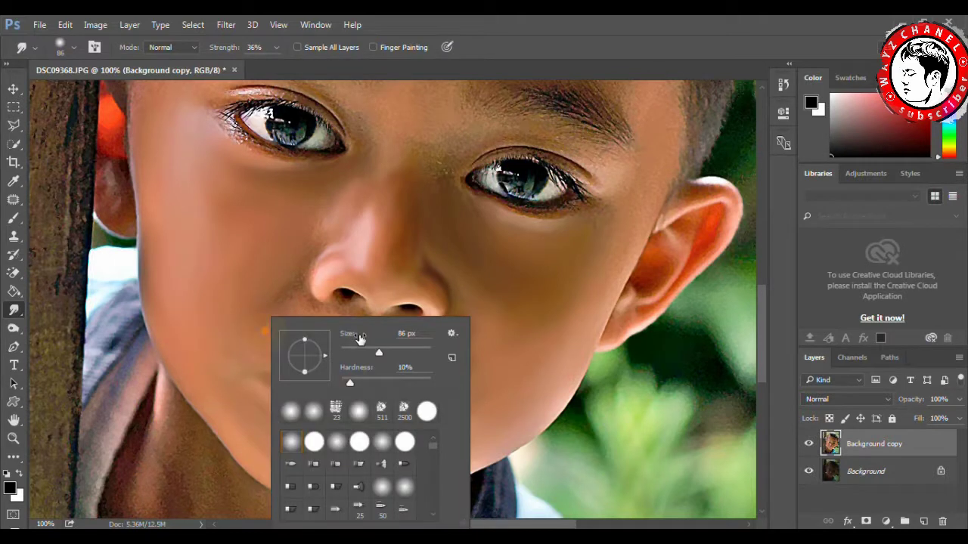
key("Return")
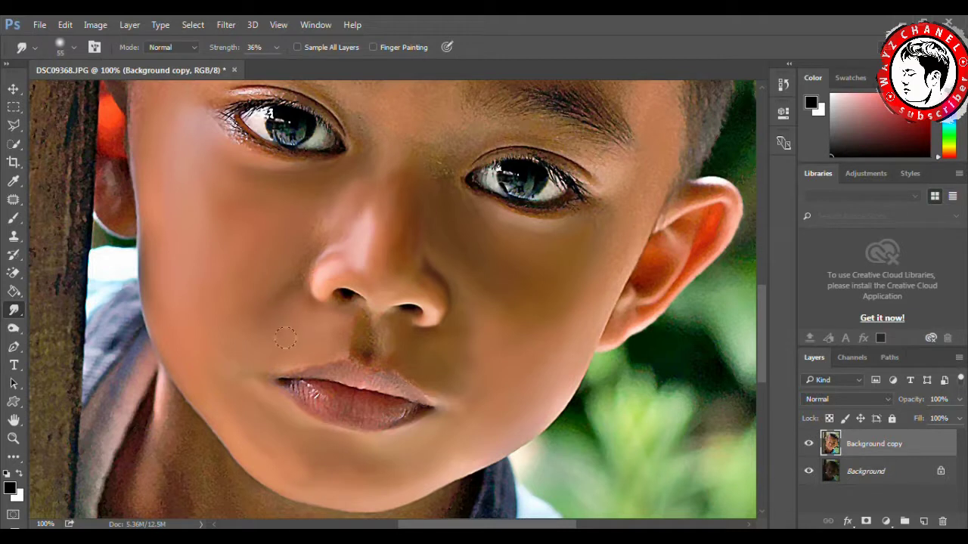
right_click(428, 370)
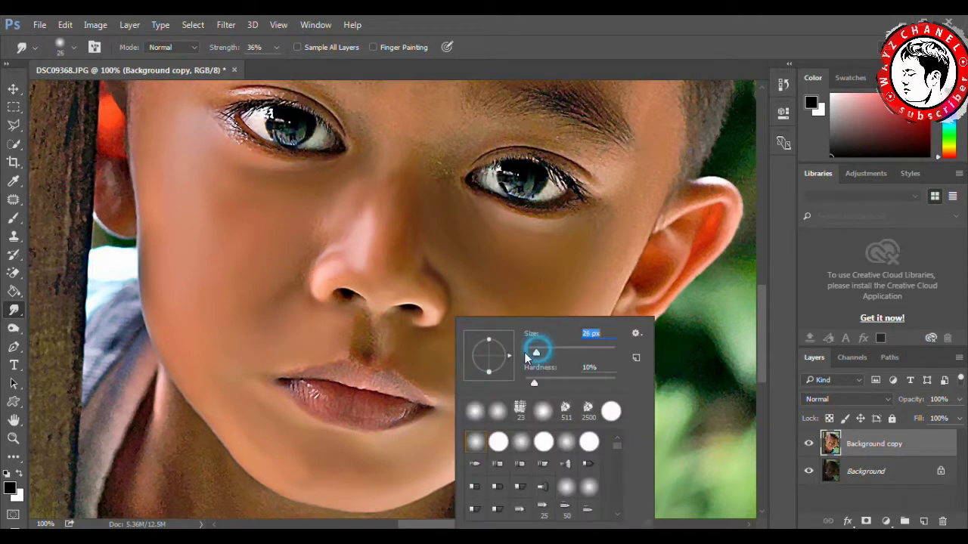
key("Return")
Step: Smudge the philtrum, upper lip, left side of the nose and skin above the nostril
mouse_move(398, 329)
left_mouse_down()
mouse_move(368, 334)
mouse_move(378, 341)
mouse_move(347, 307)
mouse_move(376, 311)
left_mouse_up()
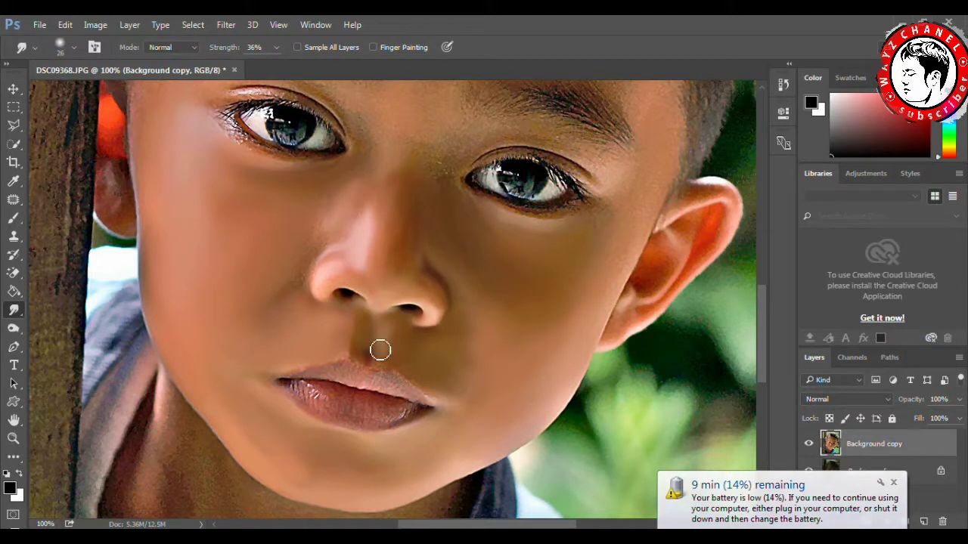
left_click_drag(345, 353, 438, 404)
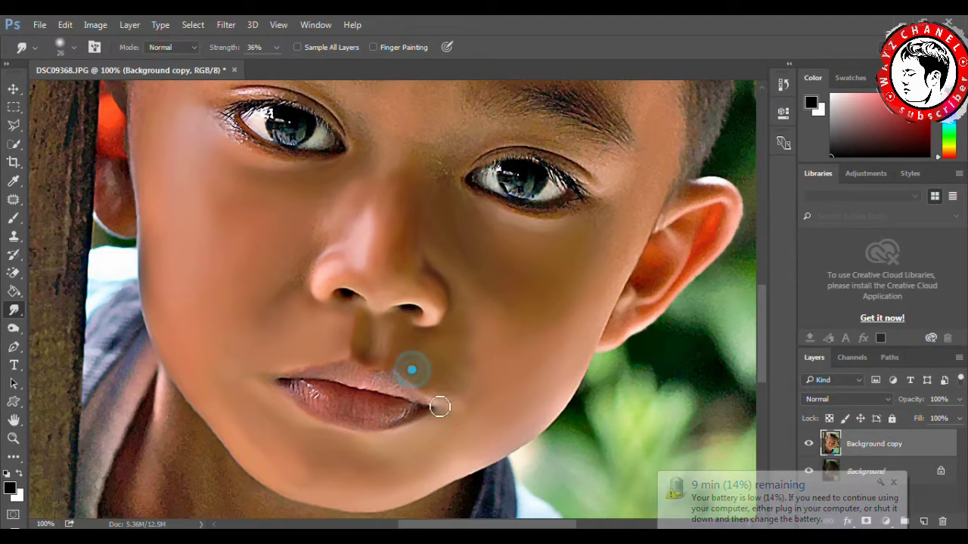
mouse_move(409, 372)
left_mouse_down()
mouse_move(342, 351)
mouse_move(350, 320)
mouse_move(344, 347)
left_mouse_up()
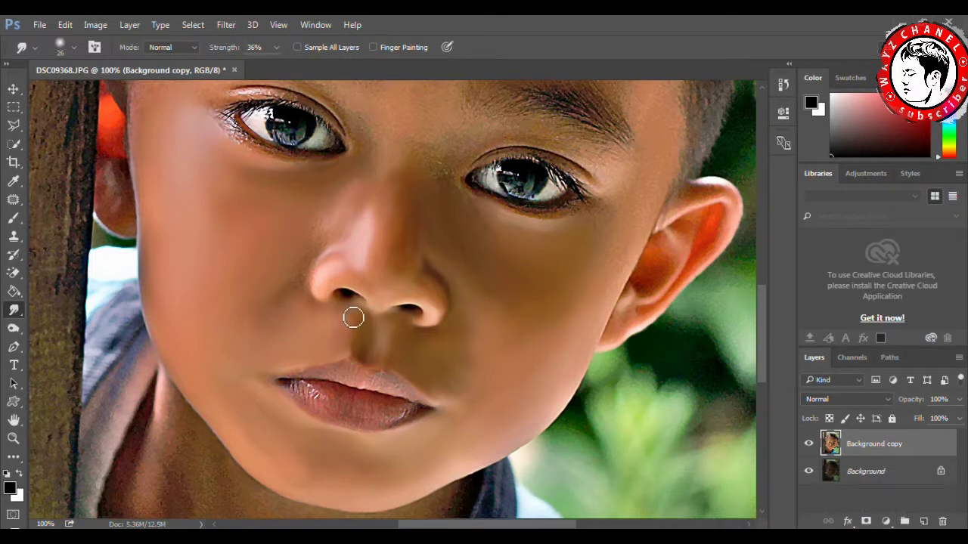
mouse_move(326, 224)
left_mouse_down()
mouse_move(287, 257)
mouse_move(339, 250)
mouse_move(366, 211)
left_mouse_up()
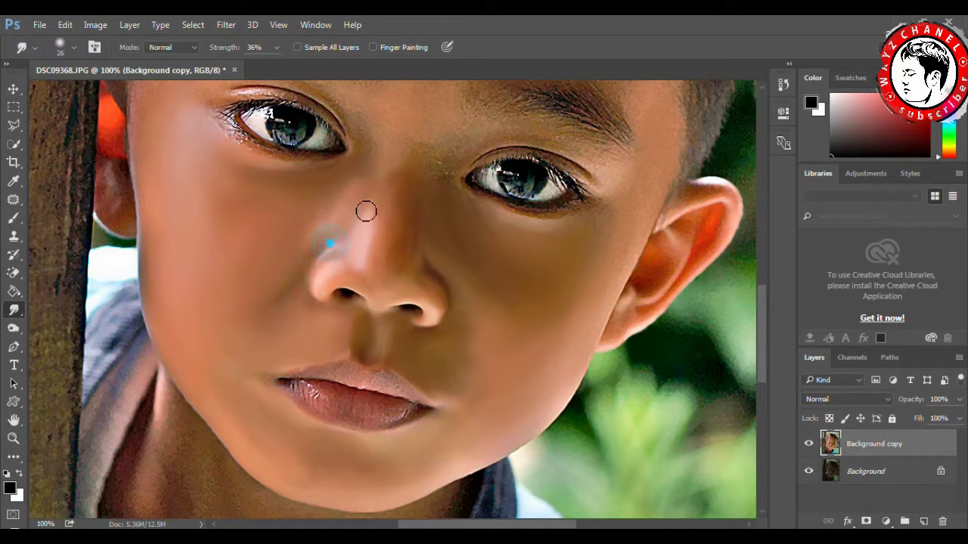
left_click_drag(294, 295, 294, 302)
scroll(272, 357, "up", 2)
Step: With a 39 px Smudge brush, smooth the nose bridge between the eyes and the upper eyelid
scroll(302, 303, "up", 3)
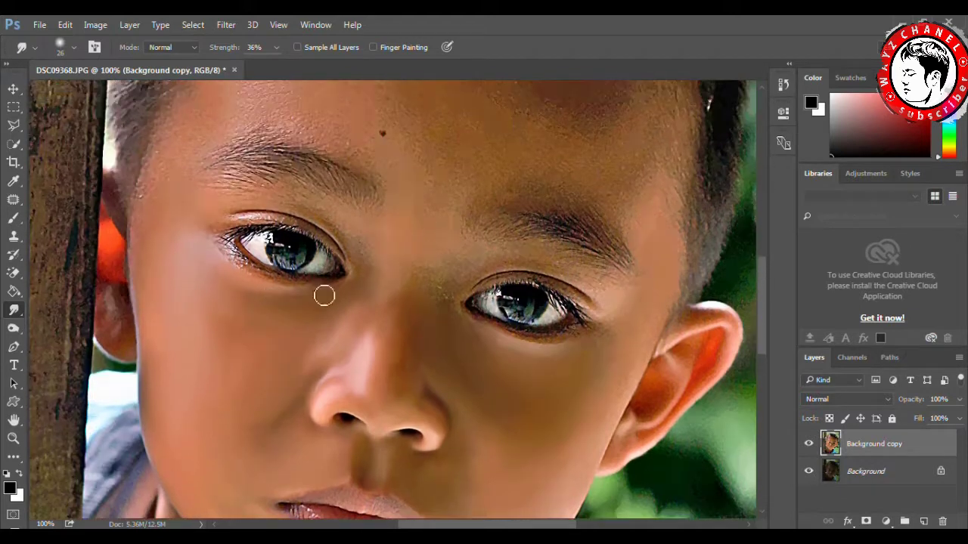
right_click(474, 286)
left_click_drag(547, 319, 563, 320)
left_click(420, 288)
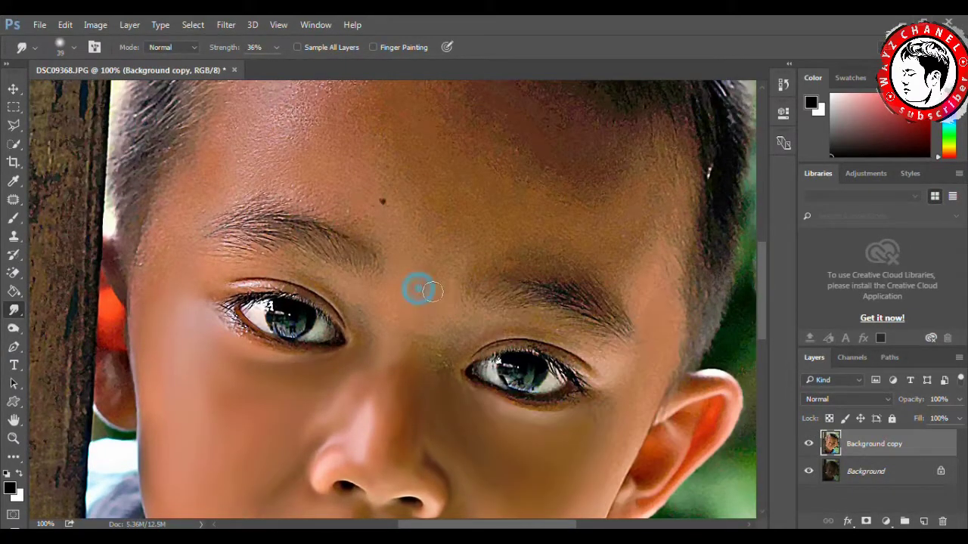
left_click_drag(441, 352, 450, 398)
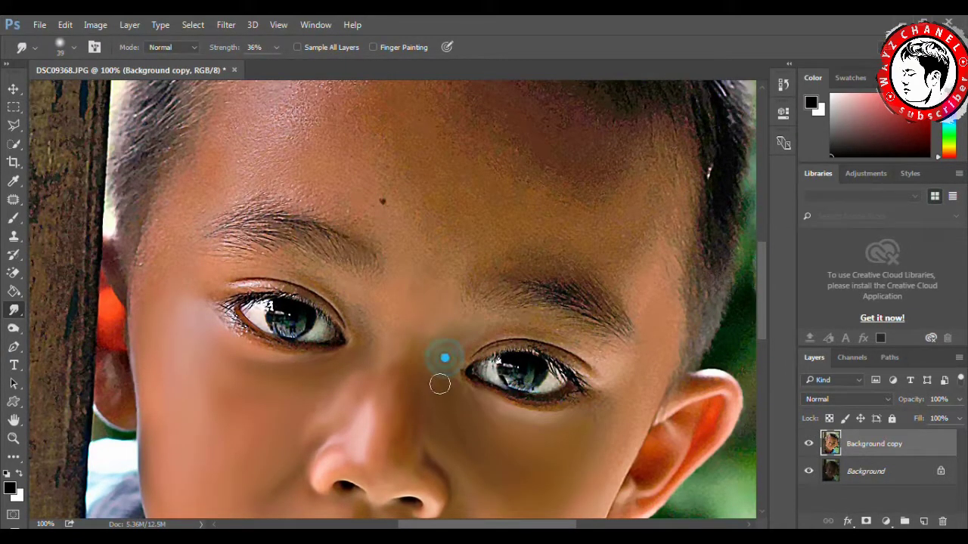
mouse_move(543, 332)
left_mouse_down()
mouse_move(626, 371)
mouse_move(602, 409)
left_mouse_up()
Step: Enlarge the Smudge brush to 67 px
scroll(630, 391, "down", 3)
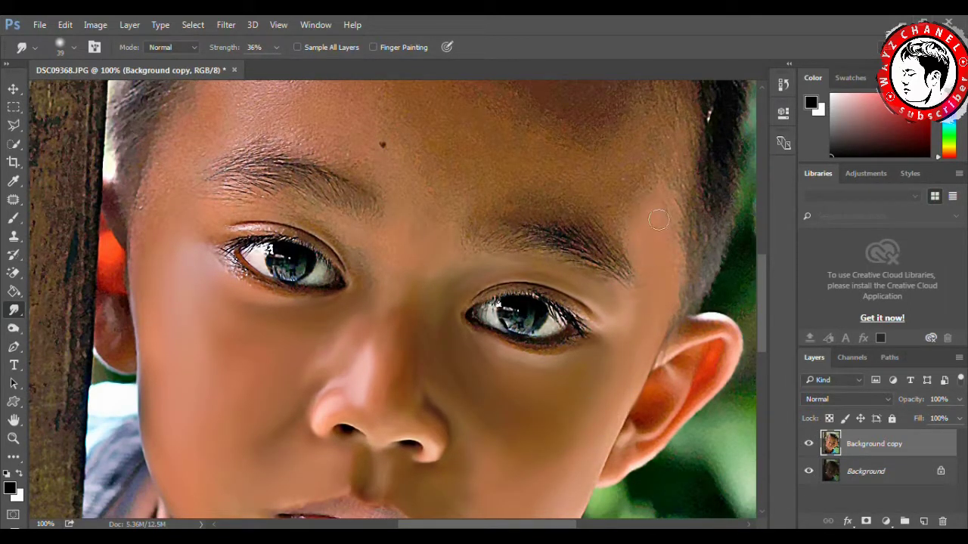
scroll(643, 217, "up", 4)
right_click(622, 229)
left_click_drag(703, 266, 728, 267)
key("Return")
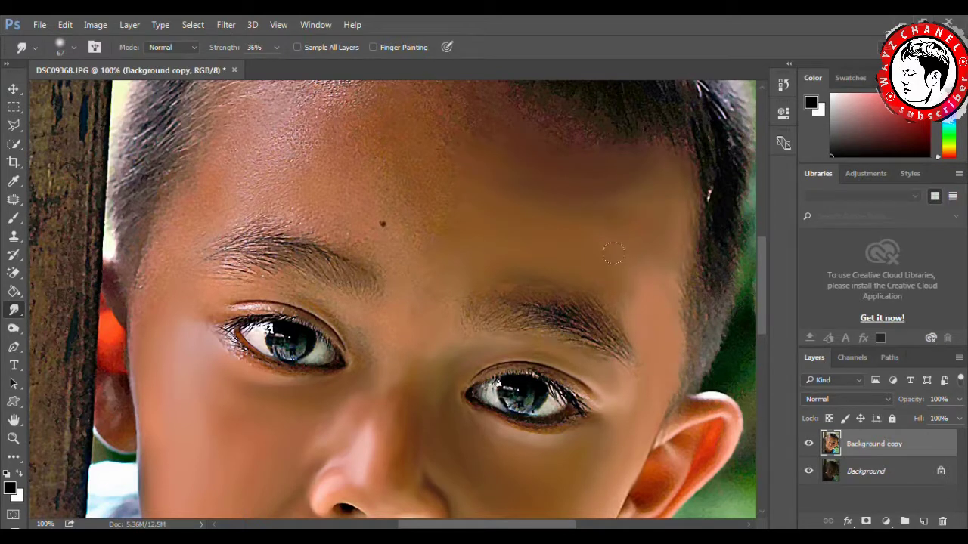
Step: Smudge the forehead from the hairline down to above the brows
scroll(518, 199, "up", 3)
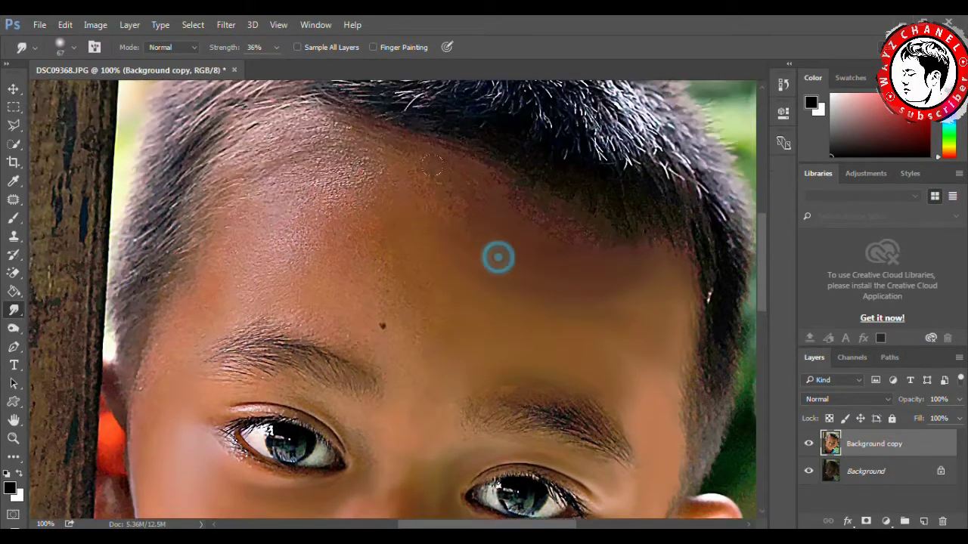
mouse_move(431, 228)
left_mouse_down()
mouse_move(432, 263)
mouse_move(497, 261)
left_mouse_up()
left_click_drag(475, 229, 393, 167)
left_click_drag(413, 261, 444, 308)
mouse_move(354, 193)
left_mouse_down()
mouse_move(381, 219)
mouse_move(355, 189)
mouse_move(318, 189)
left_mouse_up()
left_click(312, 190)
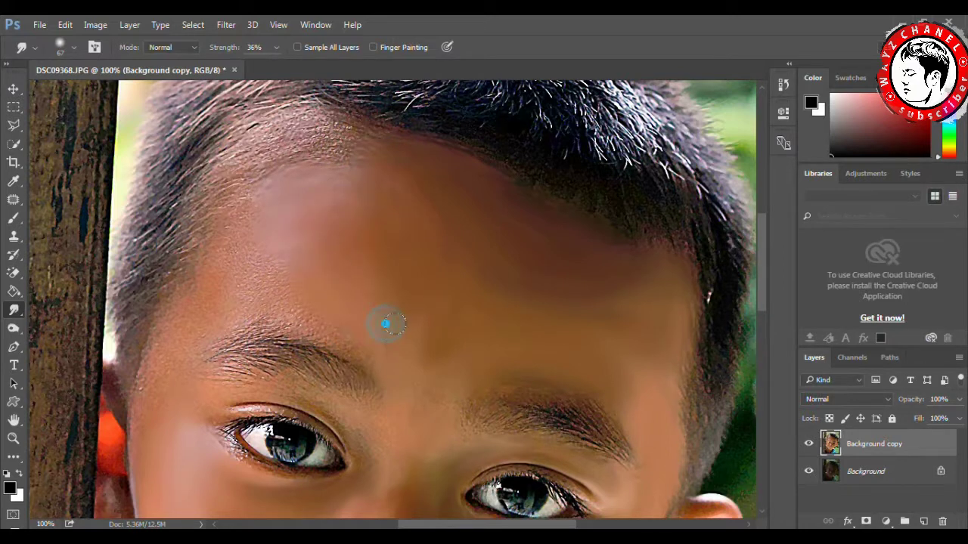
left_click_drag(454, 309, 365, 207)
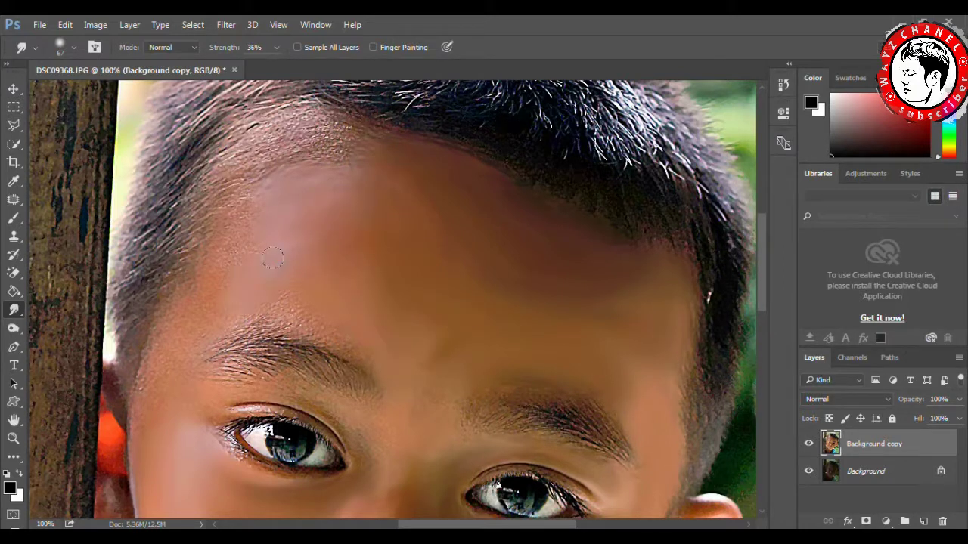
scroll(265, 227, "down", 2)
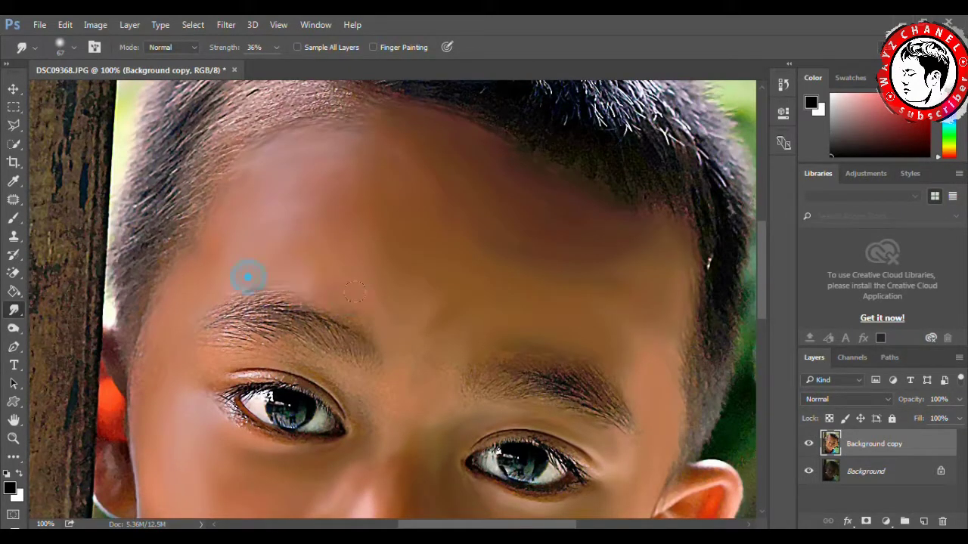
Step: With a 37 px brush, smooth the skin from under the brow to the nose bridge and along the eyelid
right_click(449, 340)
left_click(544, 351)
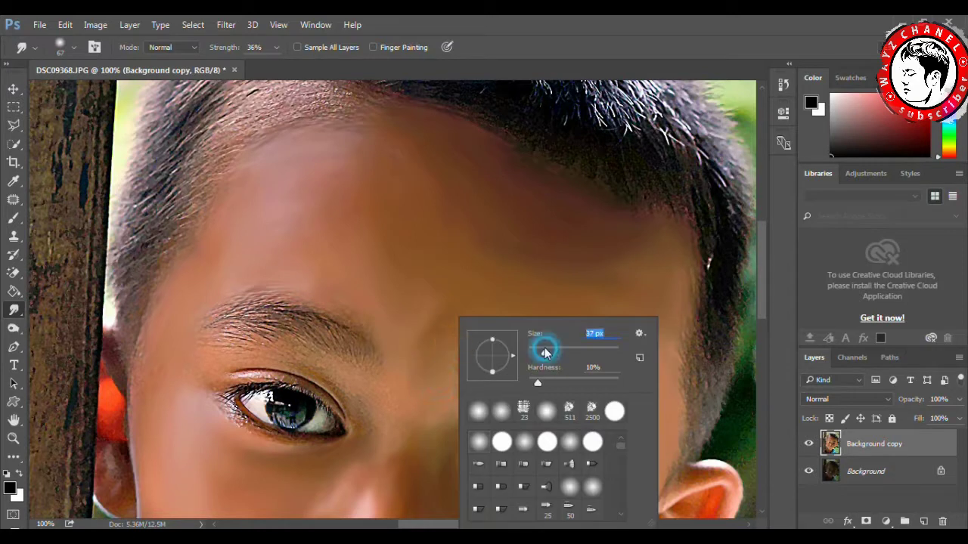
key("Return")
left_click_drag(376, 387, 362, 441)
mouse_move(280, 364)
left_mouse_down()
mouse_move(241, 368)
mouse_move(343, 394)
mouse_move(206, 378)
mouse_move(335, 396)
left_mouse_up()
scroll(476, 412, "down", 3)
scroll(274, 378, "down", 3)
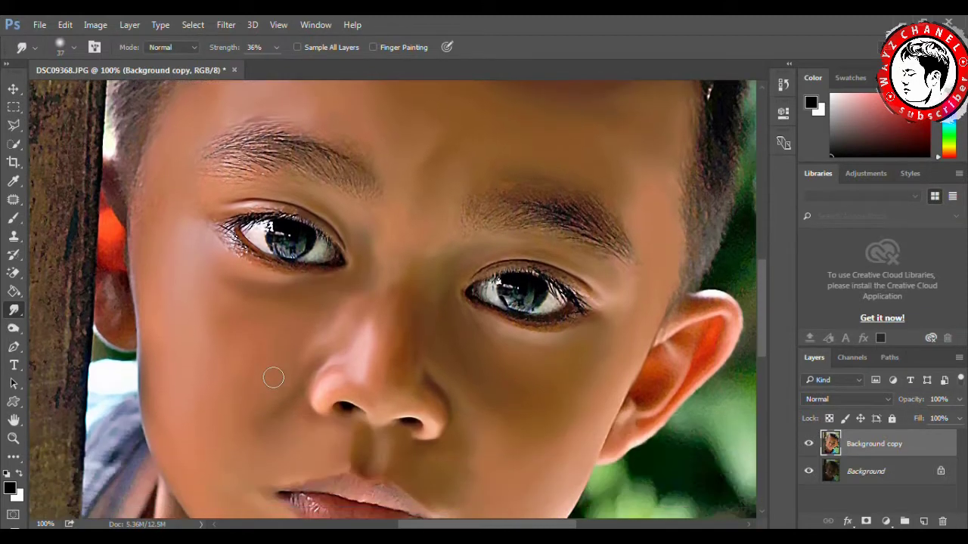
scroll(274, 377, "down", 3)
scroll(191, 325, "up", 2)
scroll(173, 283, "up", 3)
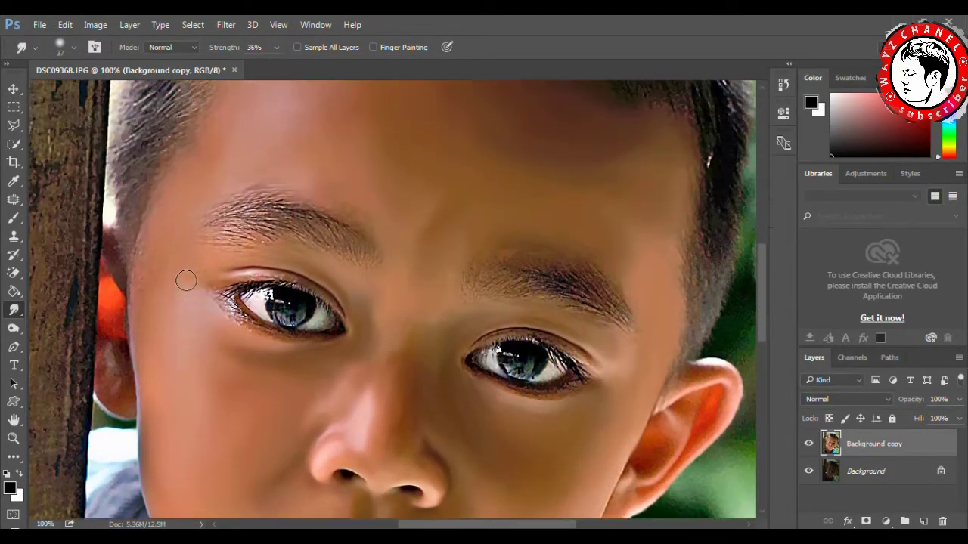
Step: Zoom to 200% around the left eye and smear the lower eyelid toward the corner
left_click(13, 438)
left_click(239, 339)
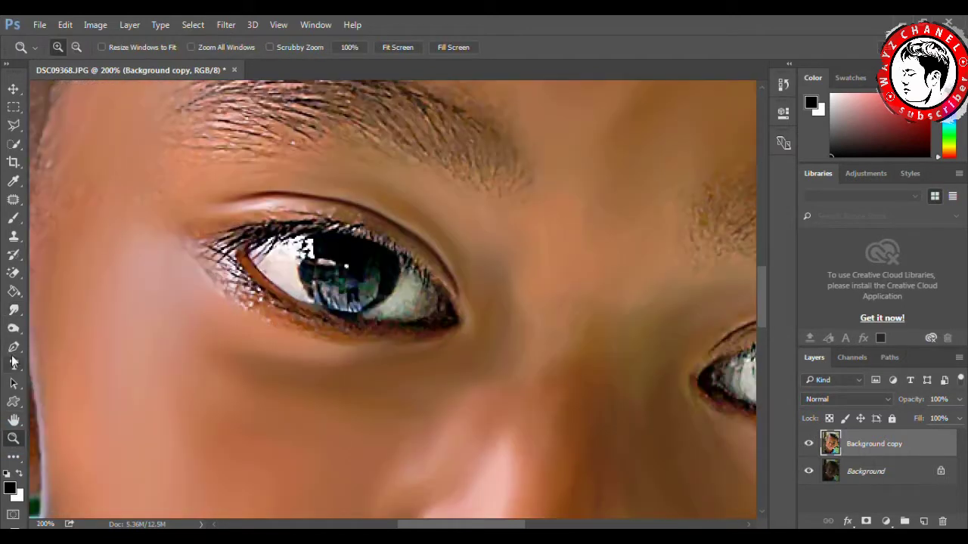
left_click(14, 310)
left_click_drag(252, 312, 231, 298)
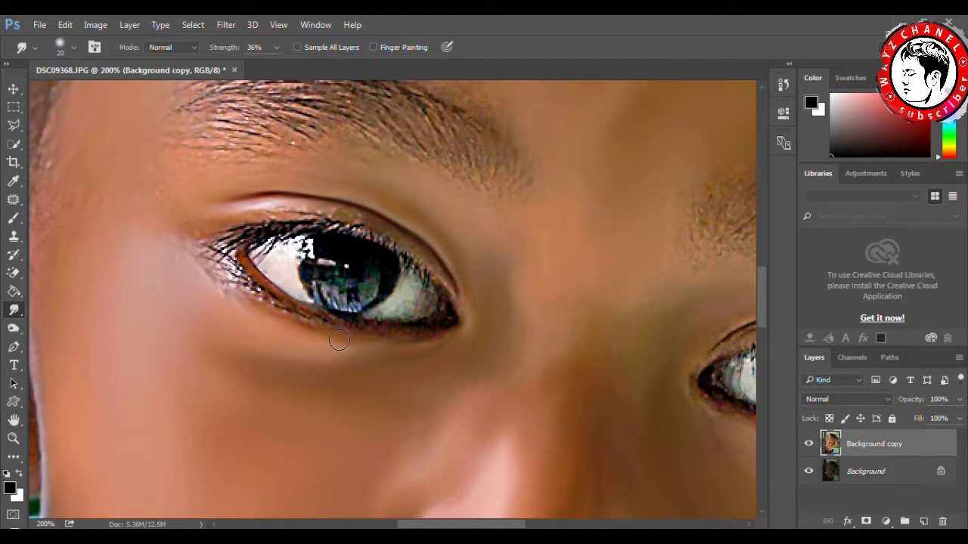
mouse_move(356, 339)
left_mouse_down()
mouse_move(432, 335)
mouse_move(274, 322)
mouse_move(225, 269)
left_mouse_up()
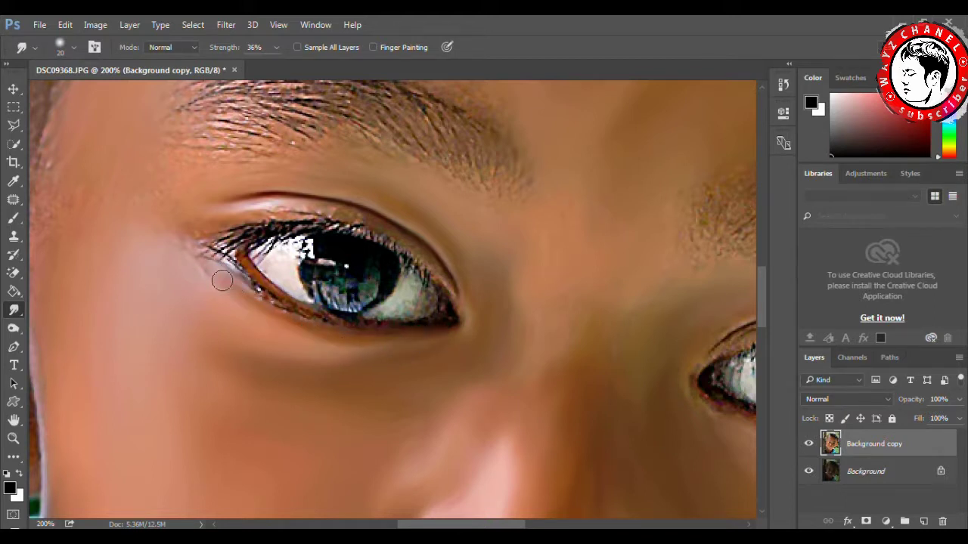
Step: With a 10 px Smudge brush, smooth the lower lid from the inner corner beneath the iris
right_click(223, 280)
left_click(279, 422)
left_click(201, 272)
left_click_drag(213, 263, 279, 310)
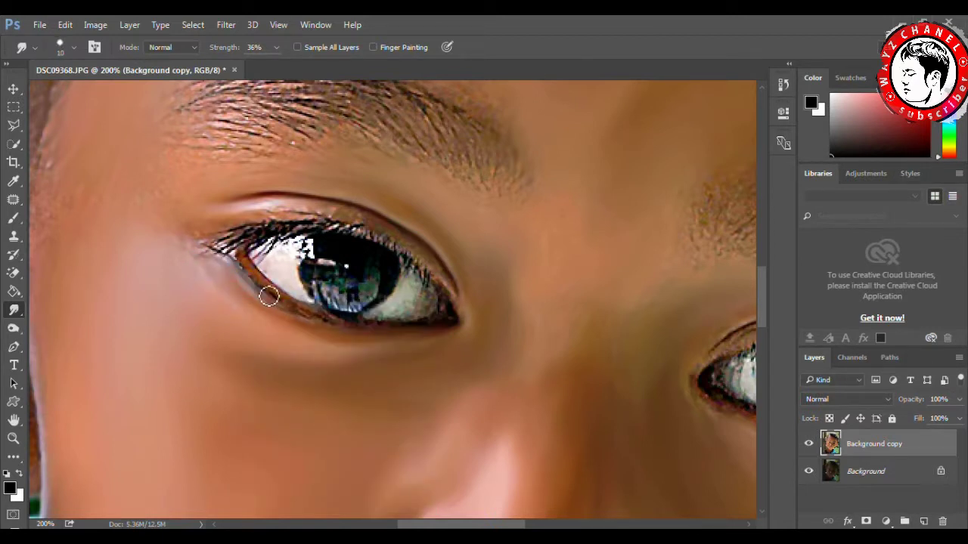
mouse_move(339, 325)
left_mouse_down()
mouse_move(289, 312)
mouse_move(240, 265)
left_mouse_up()
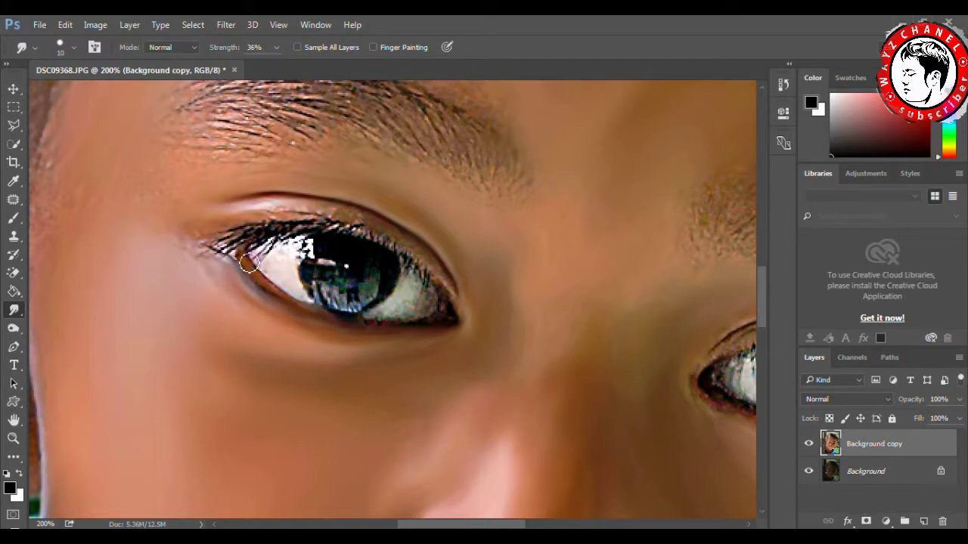
left_click_drag(307, 309, 222, 259)
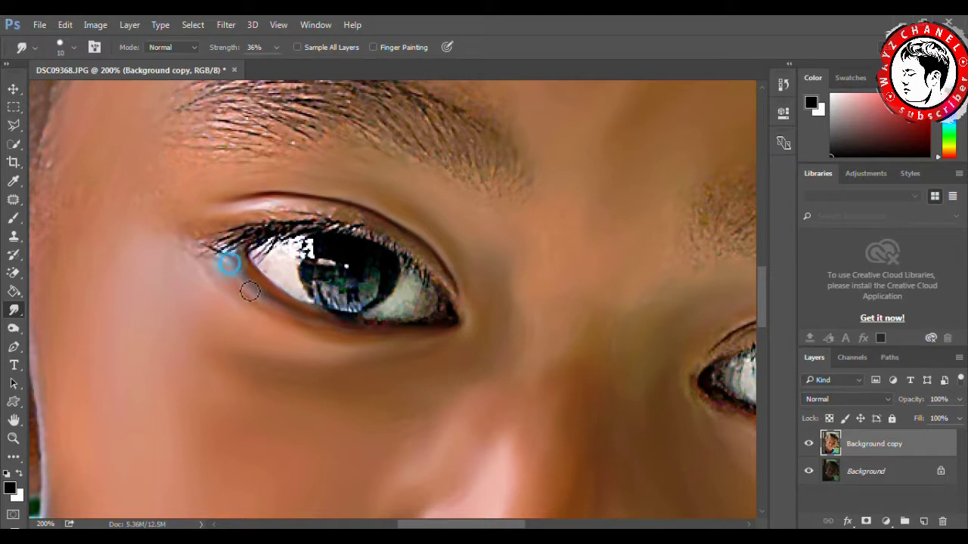
mouse_move(391, 327)
left_mouse_down()
mouse_move(428, 326)
mouse_move(333, 324)
mouse_move(298, 309)
left_mouse_up()
Step: Smudge the eye white, iris edge, upper lid crease and the eyebrow's lower edge
left_click(275, 270)
mouse_move(275, 272)
left_mouse_down()
mouse_move(302, 260)
mouse_move(311, 295)
mouse_move(339, 252)
mouse_move(363, 261)
left_mouse_up()
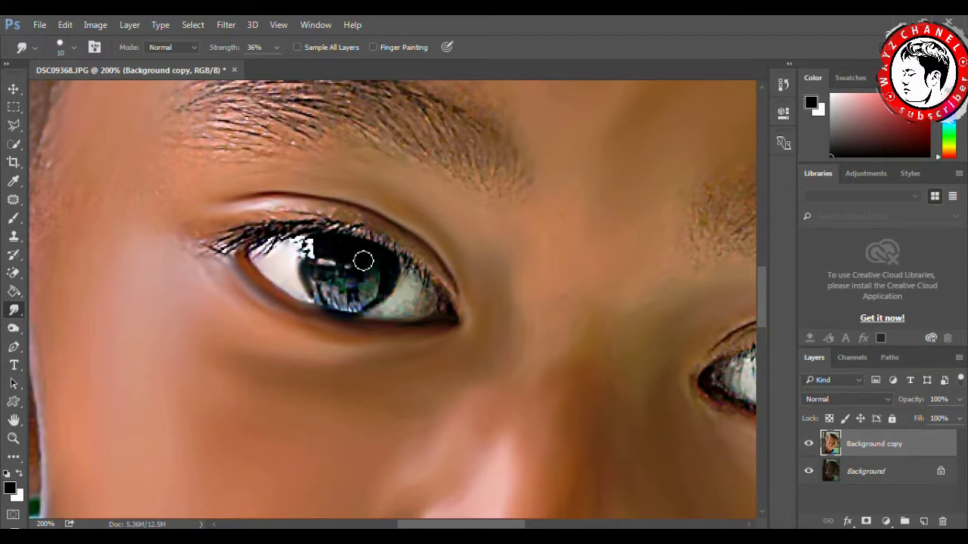
mouse_move(406, 296)
left_mouse_down()
mouse_move(395, 302)
mouse_move(421, 305)
mouse_move(414, 285)
mouse_move(385, 283)
mouse_move(397, 288)
mouse_move(387, 302)
mouse_move(400, 302)
mouse_move(276, 281)
mouse_move(305, 296)
mouse_move(283, 274)
mouse_move(281, 239)
mouse_move(210, 240)
mouse_move(276, 201)
mouse_move(241, 213)
mouse_move(281, 205)
mouse_move(344, 224)
mouse_move(287, 209)
mouse_move(341, 209)
mouse_move(389, 224)
mouse_move(370, 224)
mouse_move(400, 237)
mouse_move(464, 316)
left_mouse_up()
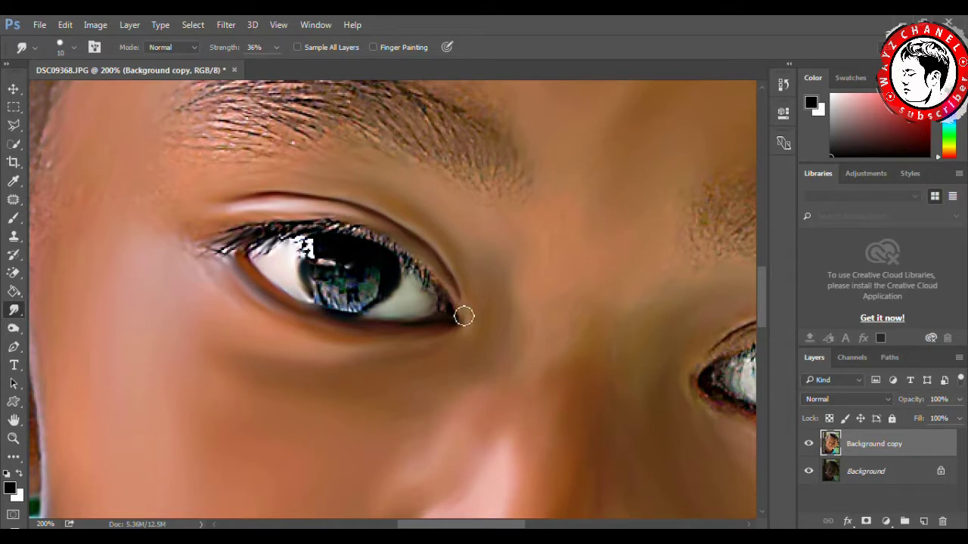
mouse_move(336, 220)
left_mouse_down()
mouse_move(363, 215)
mouse_move(260, 206)
mouse_move(219, 223)
mouse_move(203, 200)
left_mouse_up()
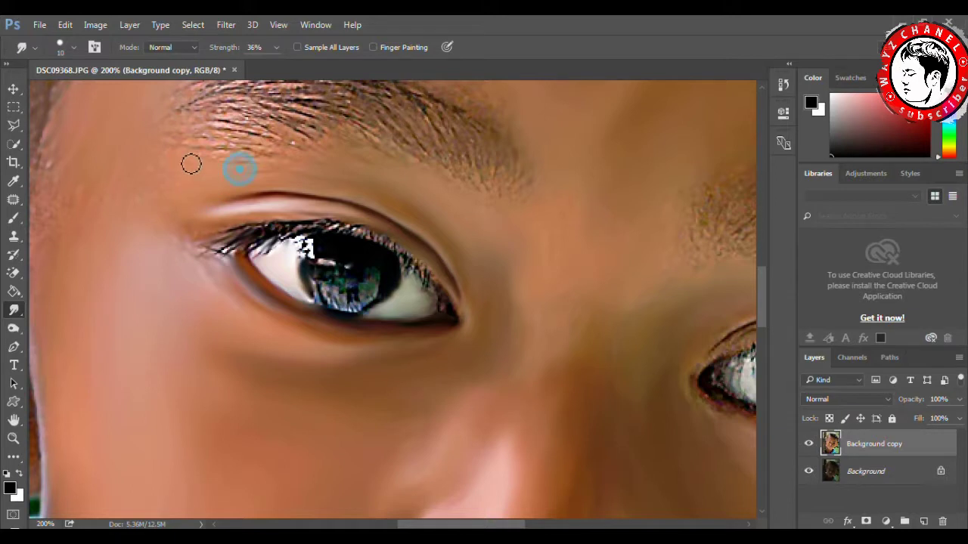
mouse_move(280, 170)
left_mouse_down()
mouse_move(292, 156)
mouse_move(365, 147)
left_mouse_up()
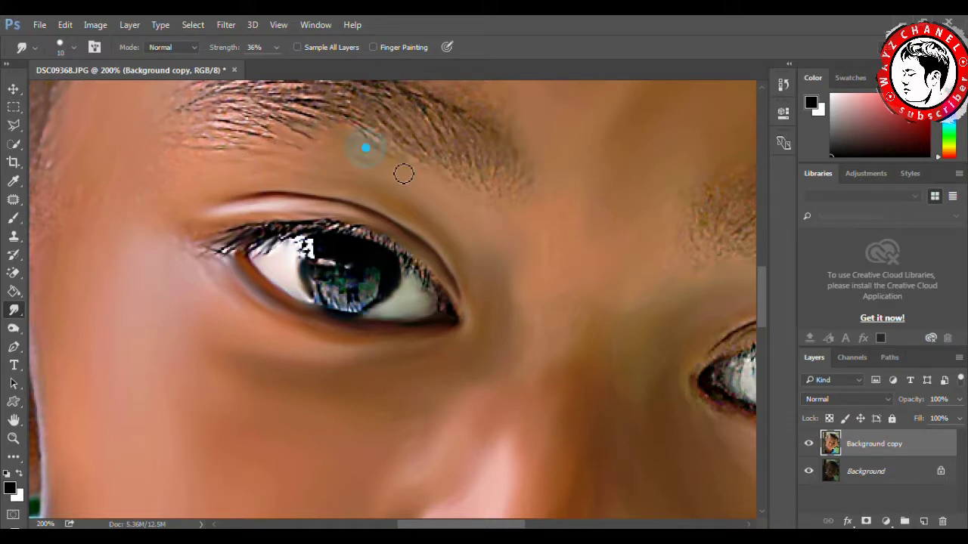
Step: Soften the upper eyelid crease with an 18 px brush, then reduce the brush to 6 px
right_click(185, 167)
type("18")
key("Return")
left_click_drag(310, 192, 230, 190)
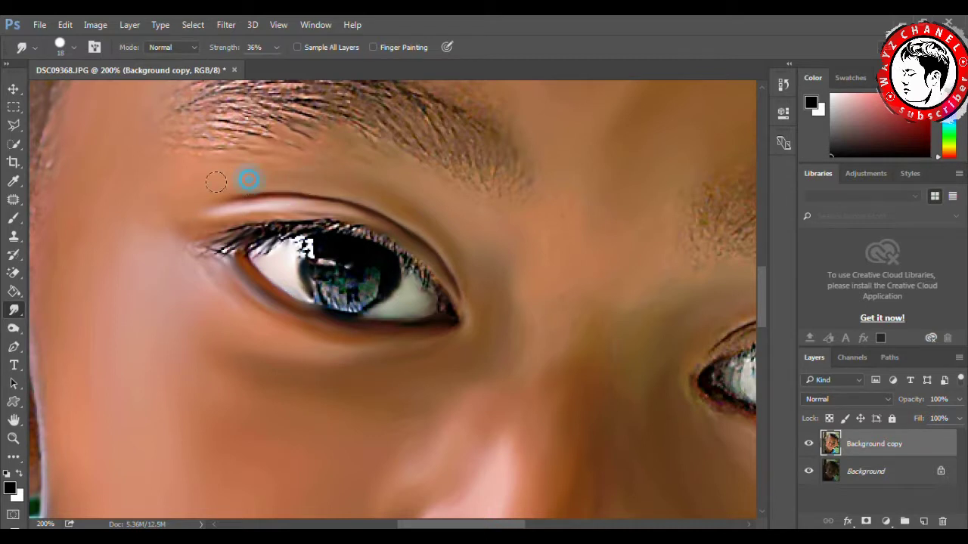
right_click(417, 301)
left_click_drag(496, 335, 490, 334)
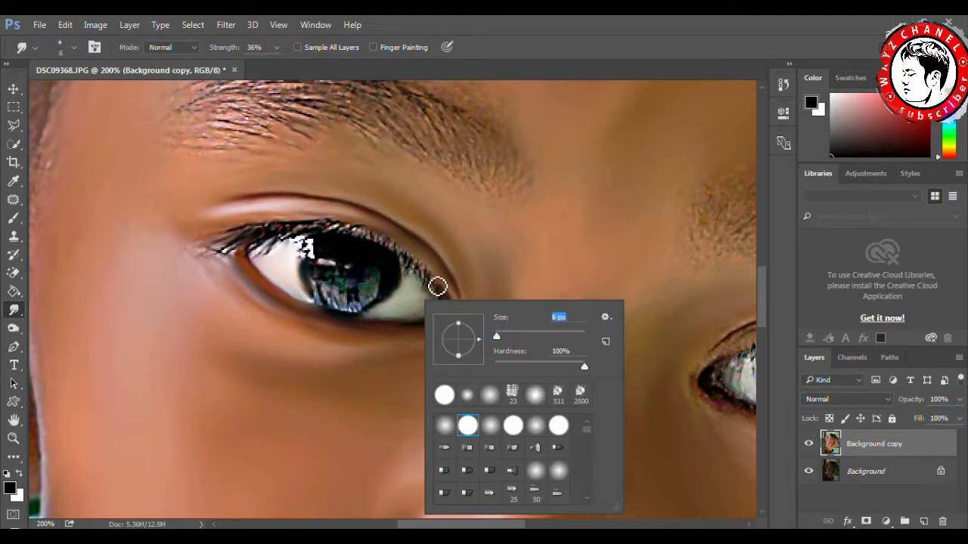
Step: With the 6 px brush, smudge the lash line, iris, catchlight, eye white, inner corner and lower lid
key("Return")
mouse_move(434, 283)
left_mouse_down()
mouse_move(374, 233)
mouse_move(371, 243)
mouse_move(325, 223)
mouse_move(300, 229)
mouse_move(302, 245)
mouse_move(350, 264)
mouse_move(345, 272)
mouse_move(280, 246)
mouse_move(281, 226)
mouse_move(222, 259)
mouse_move(210, 262)
mouse_move(205, 244)
mouse_move(352, 222)
mouse_move(369, 257)
mouse_move(406, 258)
mouse_move(463, 325)
mouse_move(443, 289)
mouse_move(447, 298)
mouse_move(410, 270)
left_mouse_up()
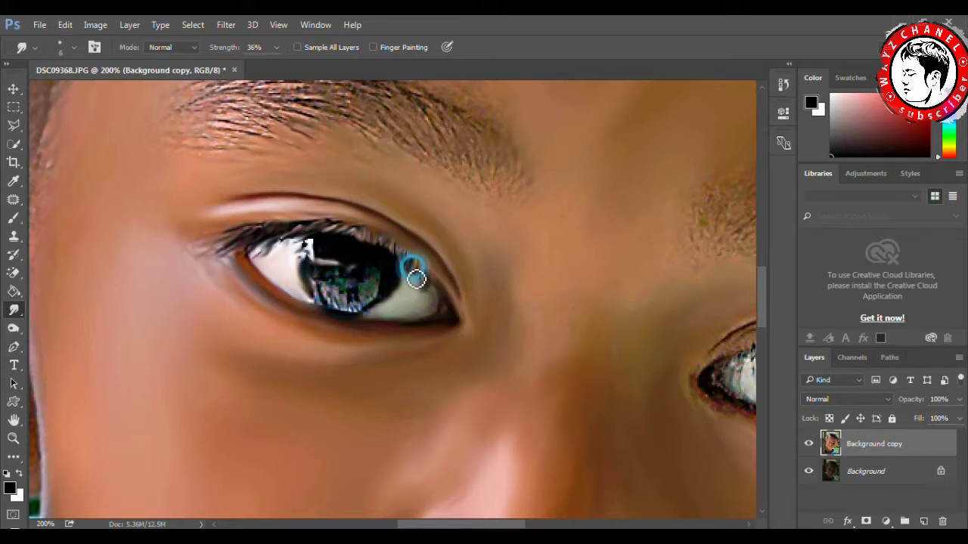
mouse_move(310, 251)
left_mouse_down()
mouse_move(277, 249)
mouse_move(273, 260)
left_mouse_up()
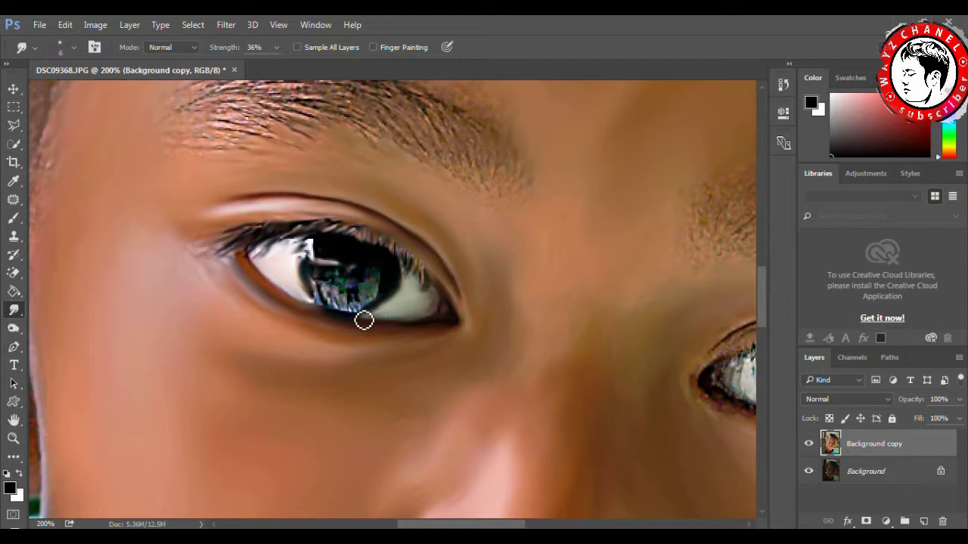
mouse_move(375, 311)
left_mouse_down()
mouse_move(380, 298)
mouse_move(354, 318)
mouse_move(331, 292)
left_mouse_up()
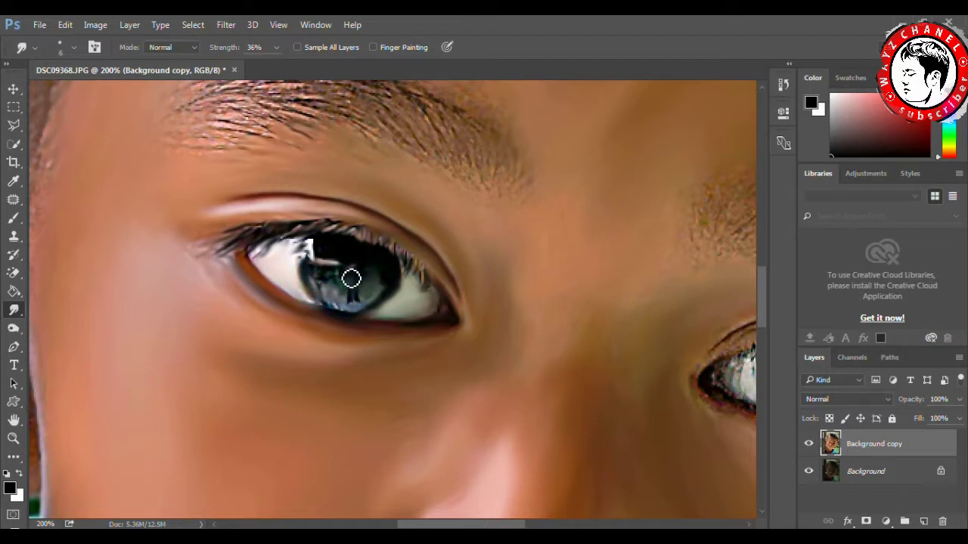
left_click_drag(308, 262, 288, 268)
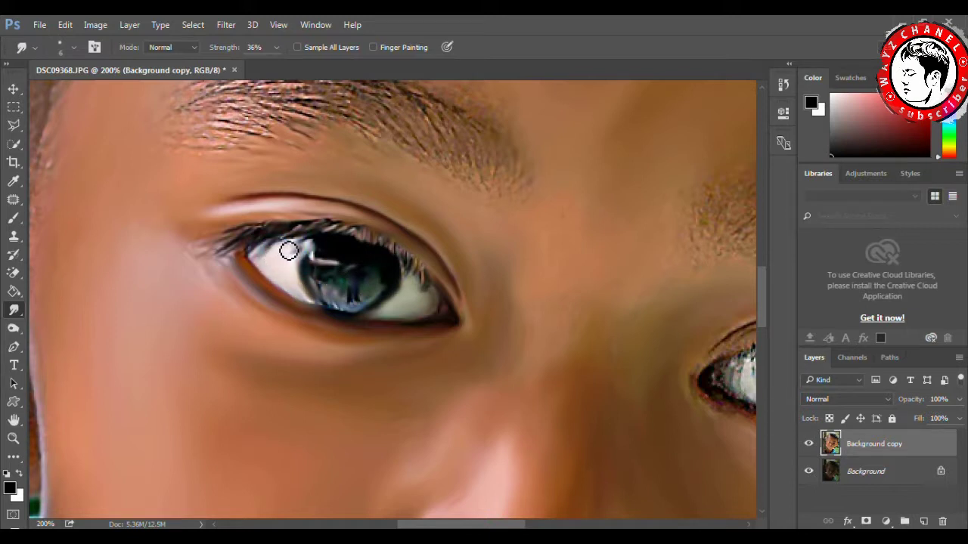
mouse_move(279, 255)
left_mouse_down()
mouse_move(268, 263)
mouse_move(283, 237)
left_mouse_up()
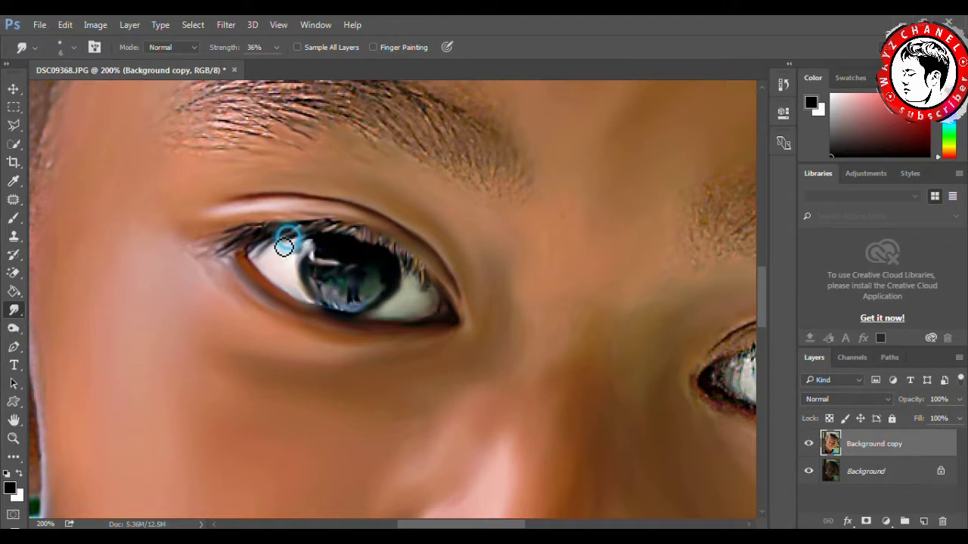
left_click_drag(337, 219, 296, 203)
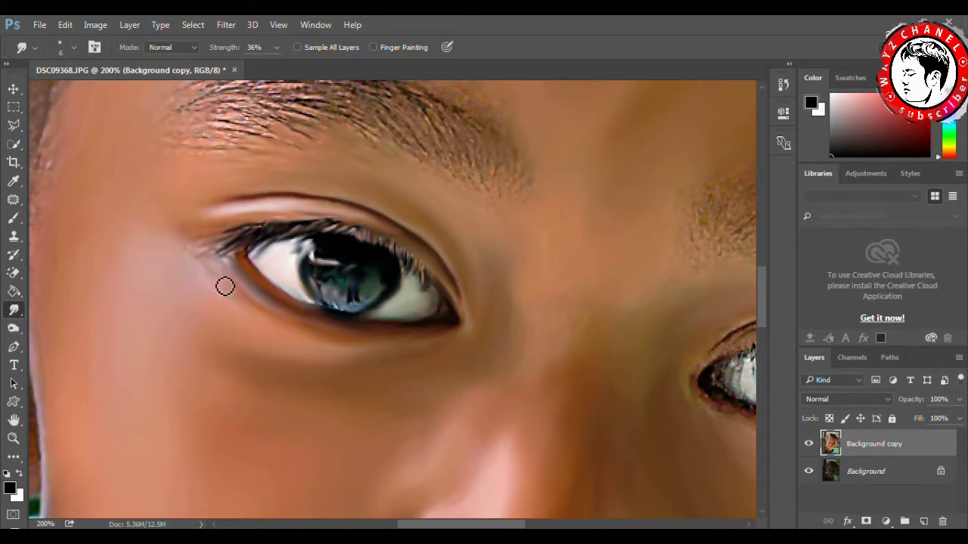
left_click_drag(240, 269, 281, 307)
mouse_move(264, 269)
left_mouse_down()
mouse_move(324, 307)
mouse_move(313, 292)
mouse_move(331, 302)
mouse_move(325, 270)
mouse_move(396, 282)
mouse_move(376, 320)
mouse_move(356, 298)
mouse_move(363, 308)
mouse_move(400, 280)
mouse_move(410, 302)
mouse_move(371, 317)
mouse_move(348, 313)
mouse_move(363, 318)
left_mouse_up()
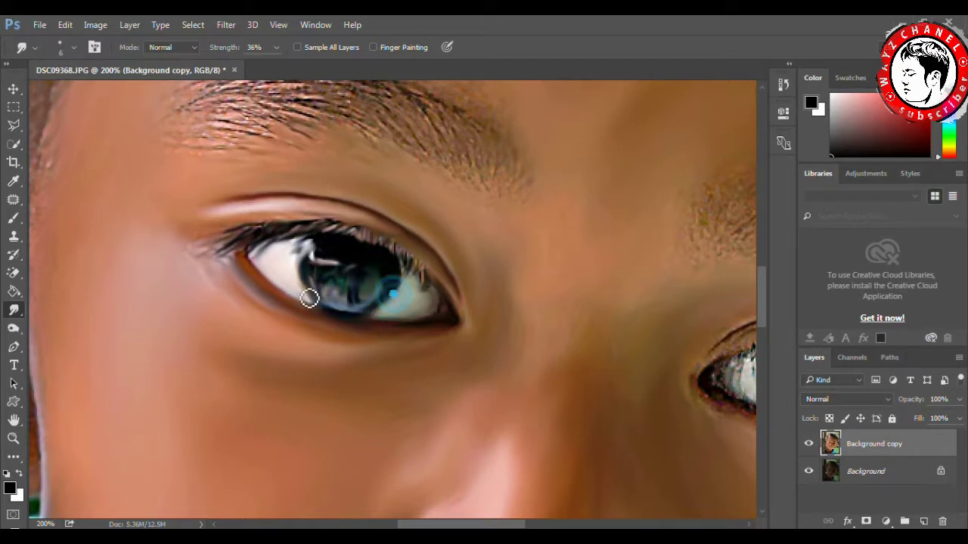
left_click(13, 438)
Step: Fit the portrait on screen, zoom in on the eyebrow and raise Smudge strength to 53%
right_click(218, 352)
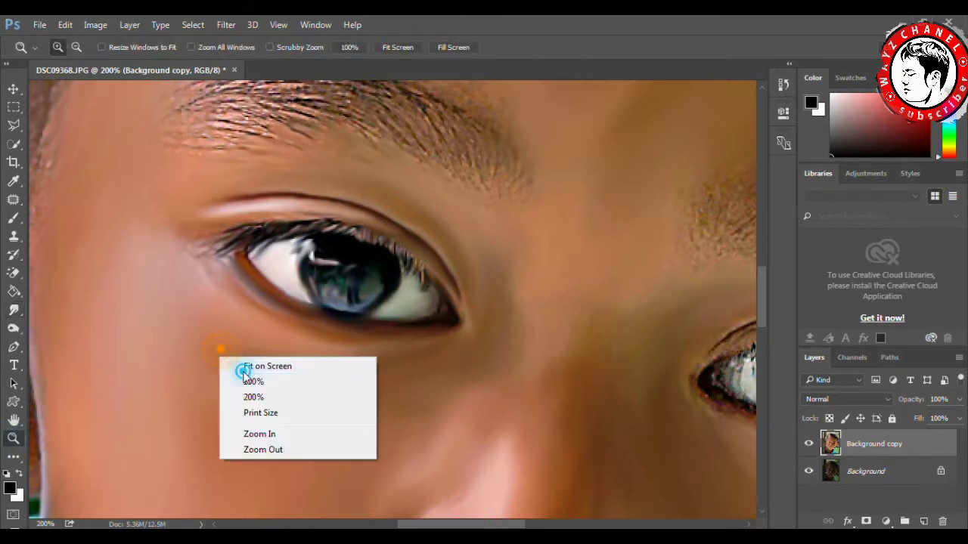
left_click(242, 366)
left_click_drag(332, 245, 426, 295)
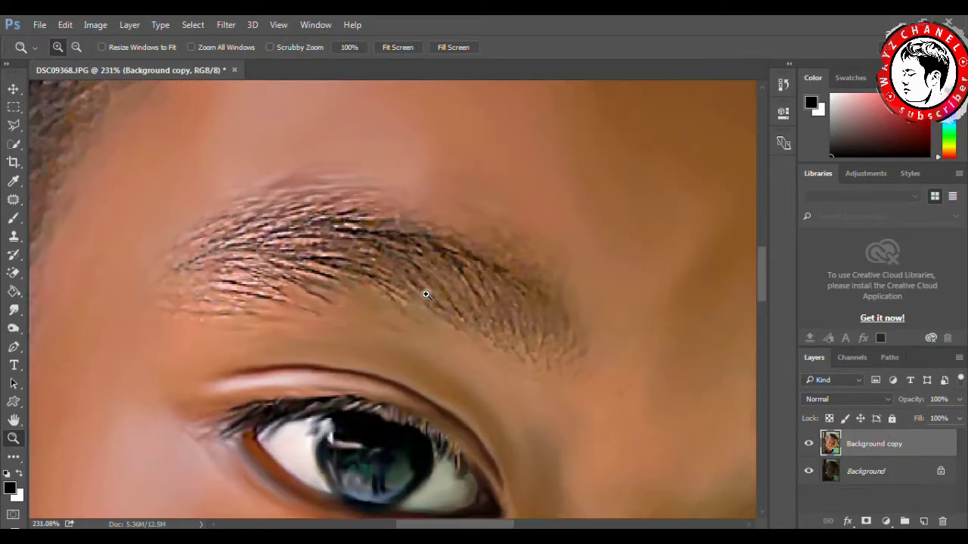
left_click(13, 310)
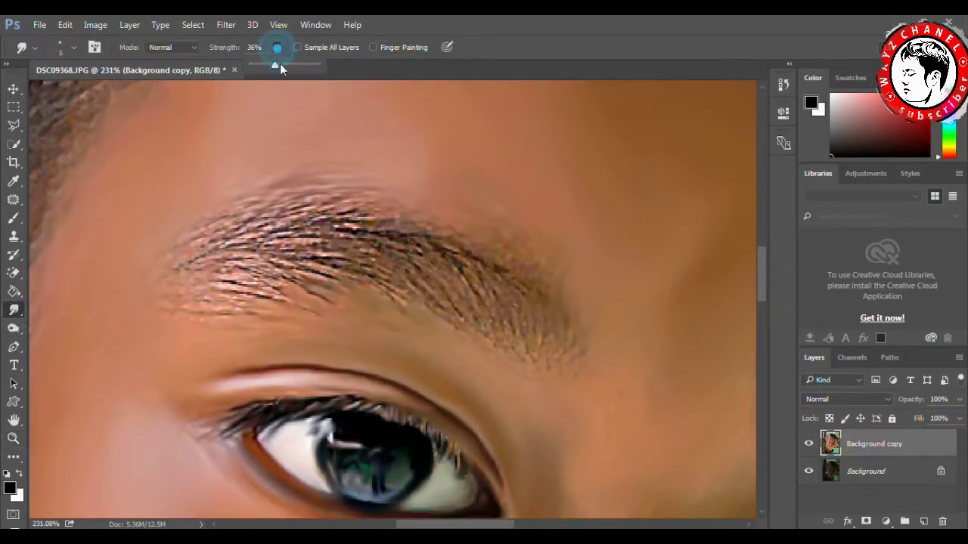
left_click(342, 244)
left_click_drag(335, 224, 409, 272)
Step: Smudge the eyebrow hairs and tail, dismissing the low-battery warning along the way
left_click_drag(357, 229, 454, 272)
mouse_move(421, 242)
left_mouse_down()
mouse_move(460, 252)
mouse_move(504, 304)
left_mouse_up()
mouse_move(493, 270)
left_mouse_down()
mouse_move(553, 324)
mouse_move(551, 366)
mouse_move(514, 298)
mouse_move(516, 344)
mouse_move(499, 339)
mouse_move(449, 258)
mouse_move(465, 322)
mouse_move(431, 300)
mouse_move(482, 343)
left_mouse_up()
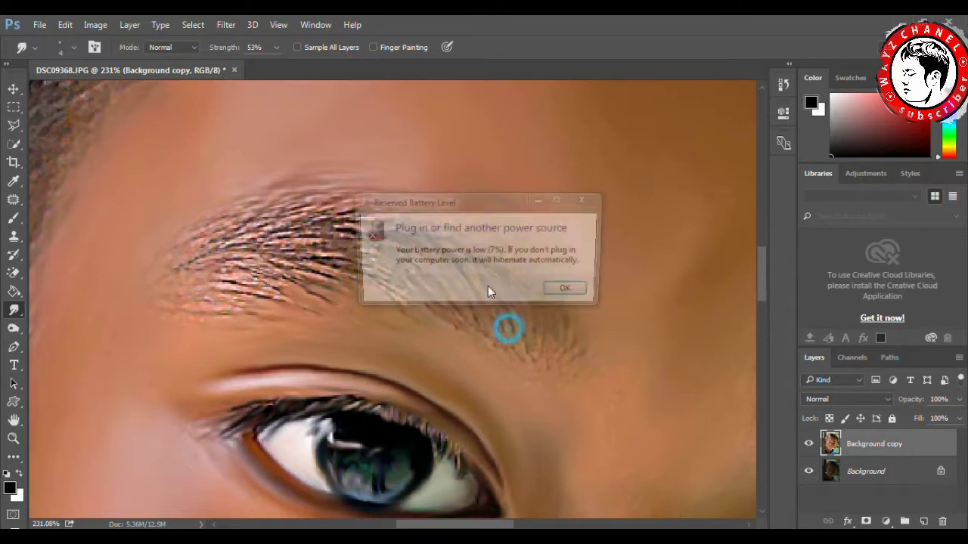
left_click(571, 291)
left_click_drag(489, 310, 536, 371)
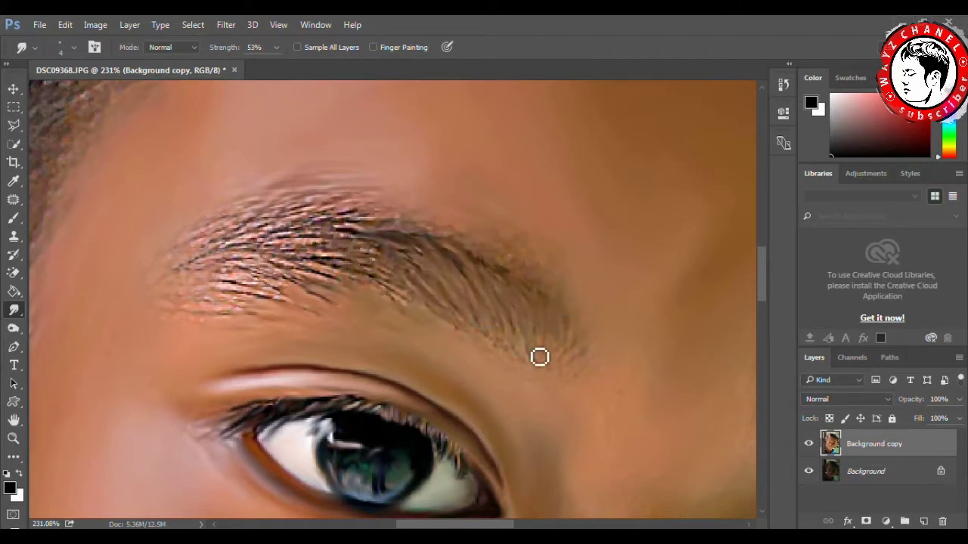
mouse_move(381, 249)
left_mouse_down()
mouse_move(394, 257)
mouse_move(380, 244)
mouse_move(398, 237)
mouse_move(380, 216)
mouse_move(356, 225)
left_mouse_up()
mouse_move(492, 277)
left_mouse_down()
mouse_move(488, 262)
mouse_move(539, 311)
mouse_move(499, 309)
mouse_move(522, 331)
mouse_move(466, 268)
mouse_move(483, 307)
mouse_move(421, 264)
mouse_move(451, 306)
left_mouse_up()
left_click_drag(416, 255, 438, 281)
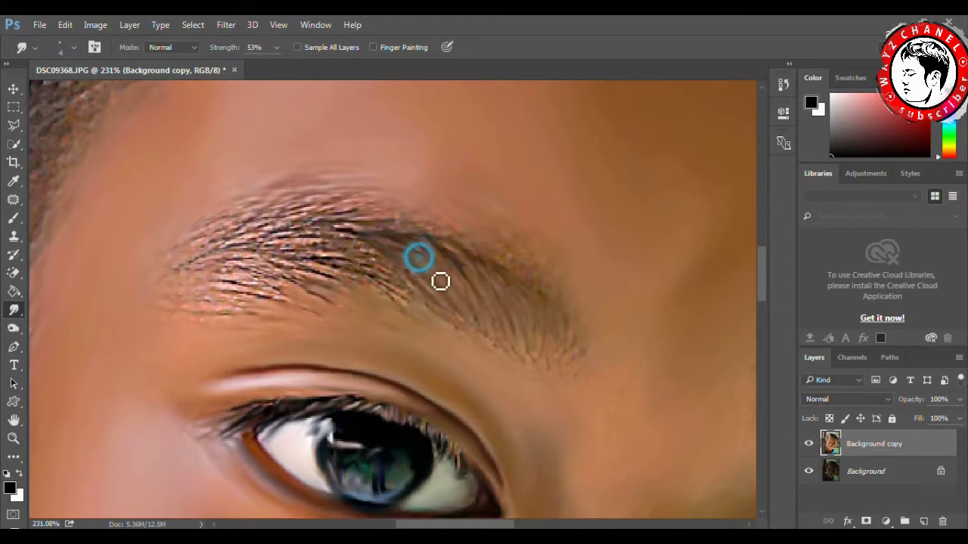
mouse_move(404, 250)
left_mouse_down()
mouse_move(449, 305)
mouse_move(397, 271)
mouse_move(322, 264)
mouse_move(413, 304)
mouse_move(352, 253)
mouse_move(292, 244)
mouse_move(355, 250)
mouse_move(300, 226)
mouse_move(356, 212)
mouse_move(276, 239)
mouse_move(338, 286)
mouse_move(317, 270)
mouse_move(373, 253)
mouse_move(235, 265)
mouse_move(331, 304)
mouse_move(251, 268)
mouse_move(297, 301)
left_mouse_up()
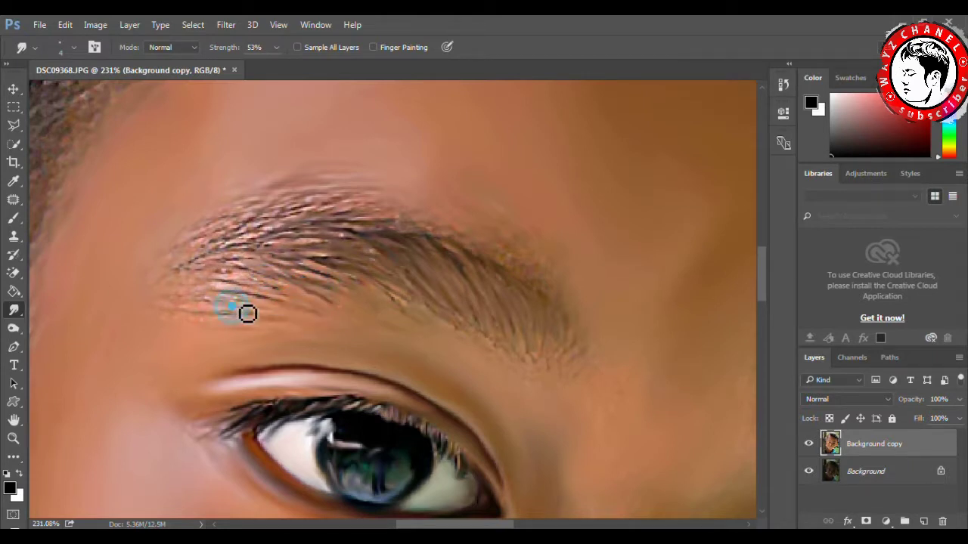
Step: Smear the eyebrow's left part, top edge, right tail and underside into strands
mouse_move(257, 273)
left_mouse_down()
mouse_move(263, 237)
mouse_move(197, 256)
left_mouse_up()
mouse_move(281, 224)
left_mouse_down()
mouse_move(370, 226)
mouse_move(374, 242)
mouse_move(351, 249)
left_mouse_up()
left_click_drag(259, 242, 214, 264)
left_click_drag(252, 217, 214, 244)
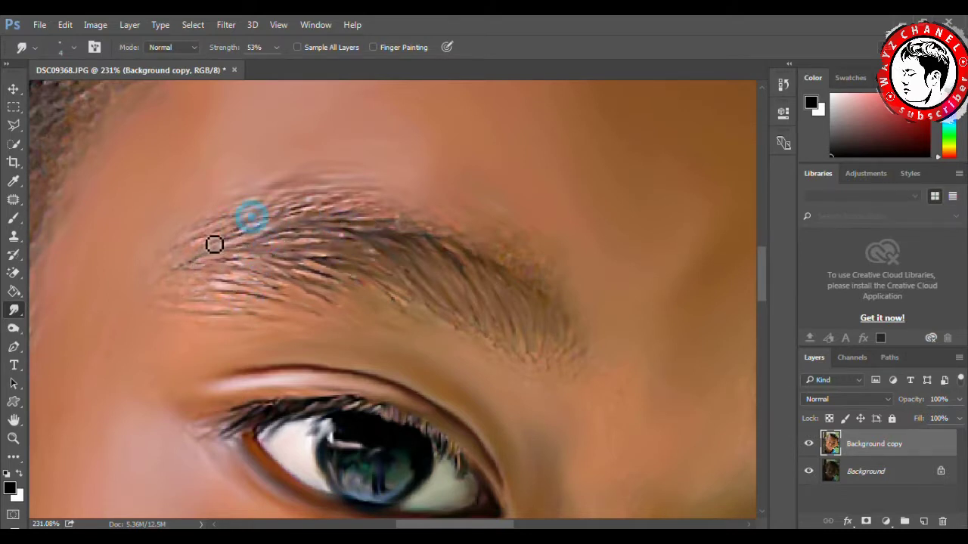
mouse_move(315, 204)
left_mouse_down()
mouse_move(254, 238)
mouse_move(341, 224)
mouse_move(326, 220)
left_mouse_up()
left_click_drag(382, 200, 399, 196)
mouse_move(492, 257)
left_mouse_down()
mouse_move(450, 231)
mouse_move(494, 242)
mouse_move(496, 227)
left_mouse_up()
mouse_move(545, 273)
left_mouse_down()
mouse_move(571, 309)
mouse_move(570, 374)
left_mouse_up()
left_click_drag(479, 326, 504, 345)
left_click_drag(492, 309, 511, 340)
left_click_drag(417, 304, 440, 327)
mouse_move(396, 290)
left_mouse_down()
mouse_move(431, 294)
mouse_move(492, 346)
left_mouse_up()
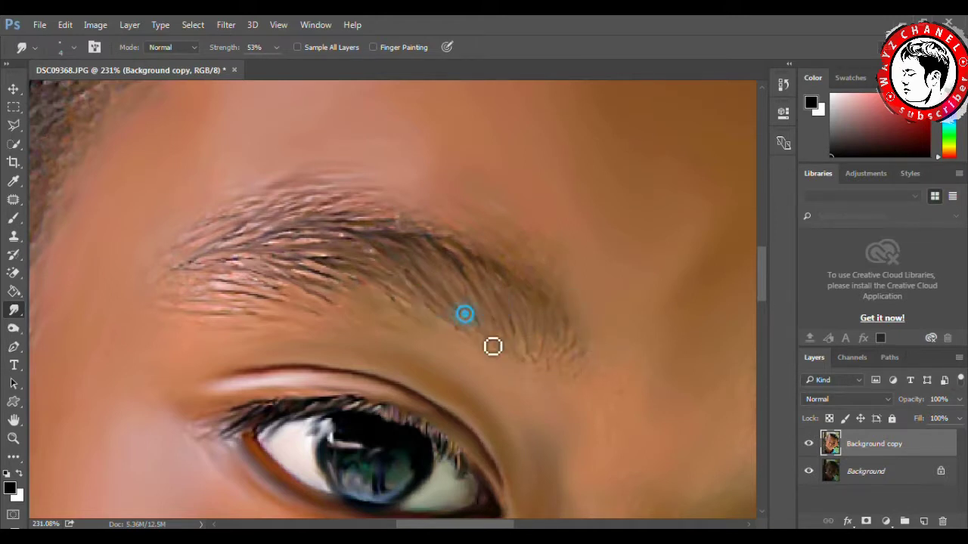
Step: Pull the left and middle eyebrow hairs into strands and feather the tail down and outward
left_click_drag(233, 272, 293, 300)
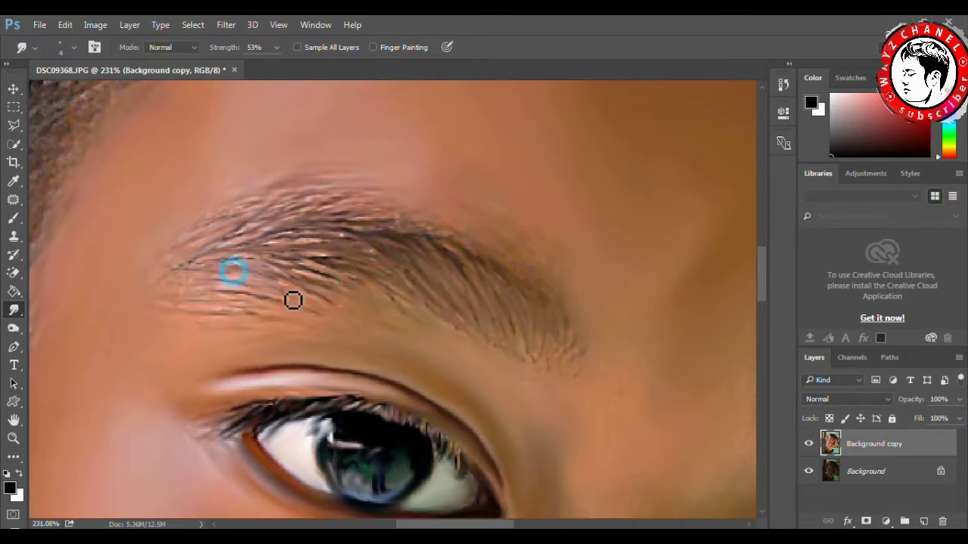
left_click_drag(210, 294, 219, 300)
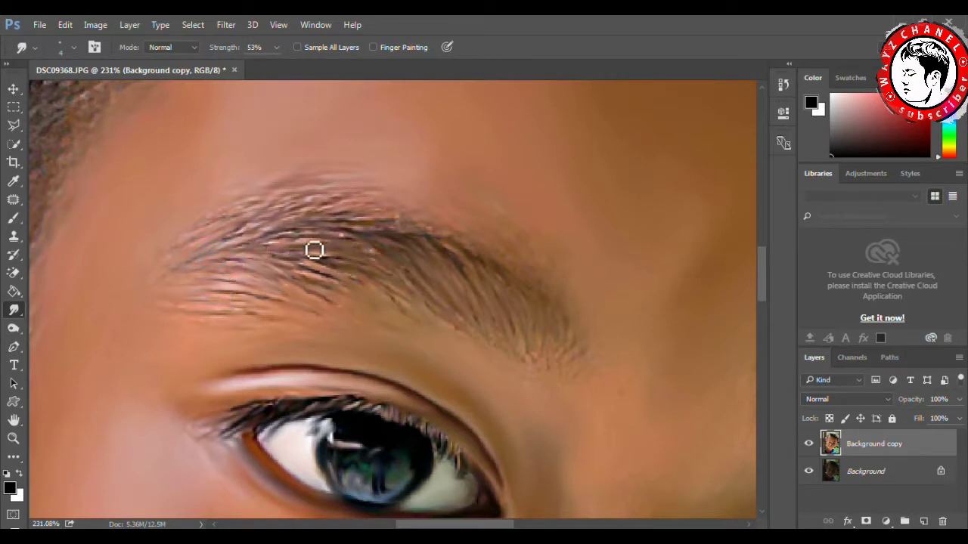
mouse_move(350, 234)
left_mouse_down()
mouse_move(367, 249)
mouse_move(312, 282)
mouse_move(367, 300)
left_mouse_up()
left_click_drag(218, 242, 204, 259)
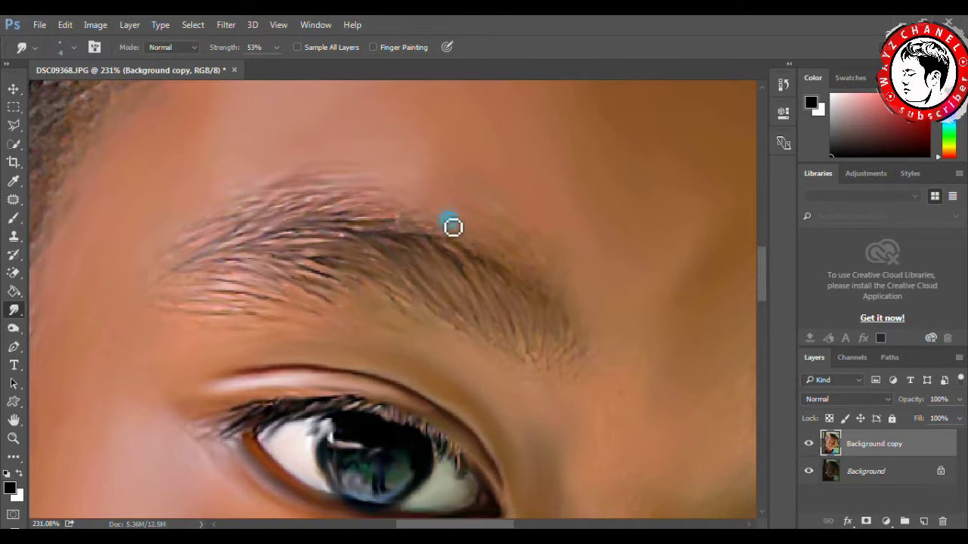
left_click_drag(451, 231, 512, 302)
left_click_drag(479, 252, 536, 332)
mouse_move(558, 387)
left_mouse_down()
mouse_move(552, 348)
mouse_move(538, 371)
left_mouse_up()
left_click_drag(504, 328, 533, 354)
Step: Lighten the eyebrow tail's hair strands with a 9 px hard Dodge brush
left_click(15, 331)
right_click(308, 272)
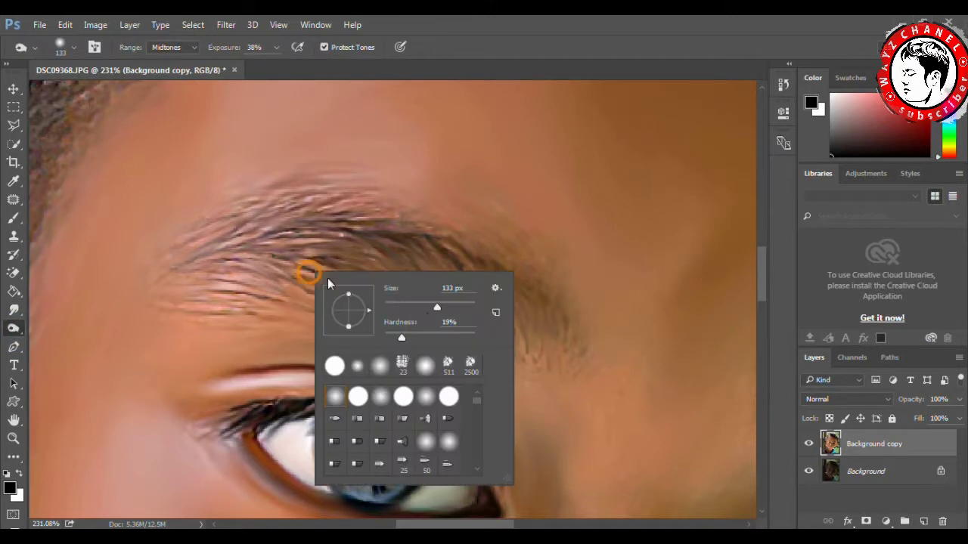
left_click_drag(402, 308, 385, 310)
left_click(358, 396)
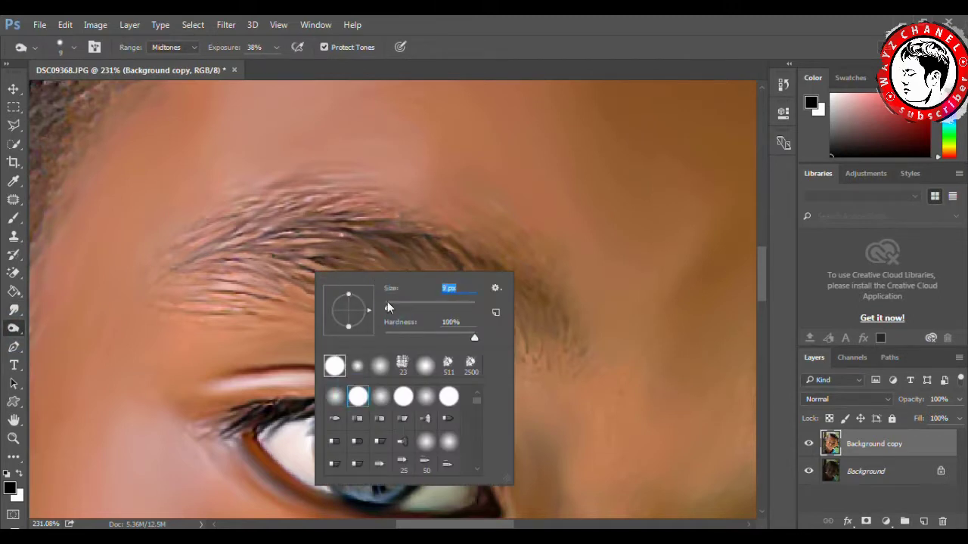
mouse_move(466, 259)
left_mouse_down()
mouse_move(537, 334)
mouse_move(562, 383)
left_mouse_up()
mouse_move(480, 326)
left_mouse_down()
mouse_move(506, 363)
mouse_move(488, 361)
mouse_move(444, 293)
left_mouse_up()
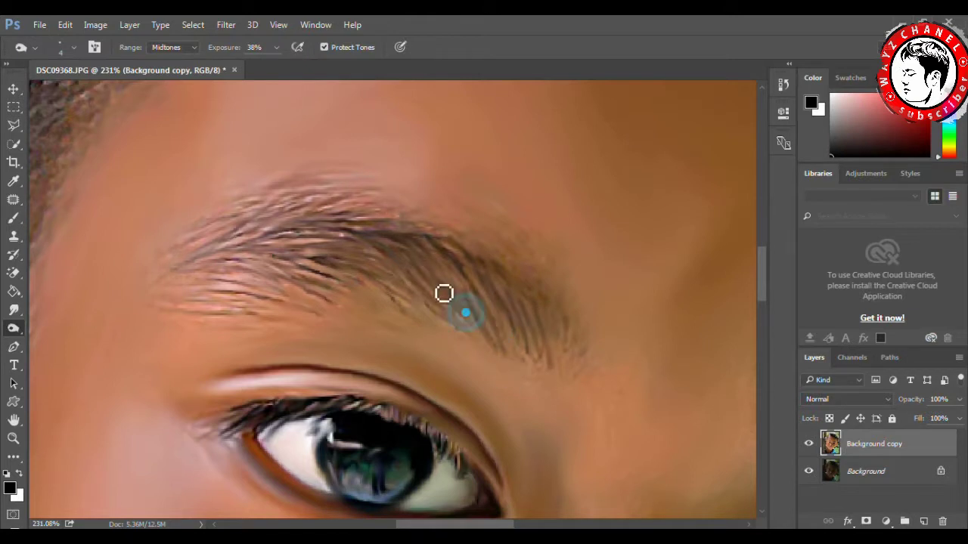
Step: Smudge the eyebrow tail and upper strands into painted strands toward the inner end
left_click(14, 310)
left_click_drag(521, 348, 491, 285)
mouse_move(537, 350)
left_mouse_down()
mouse_move(503, 294)
mouse_move(525, 300)
left_mouse_up()
mouse_move(533, 353)
left_mouse_down()
mouse_move(389, 276)
mouse_move(397, 309)
left_mouse_up()
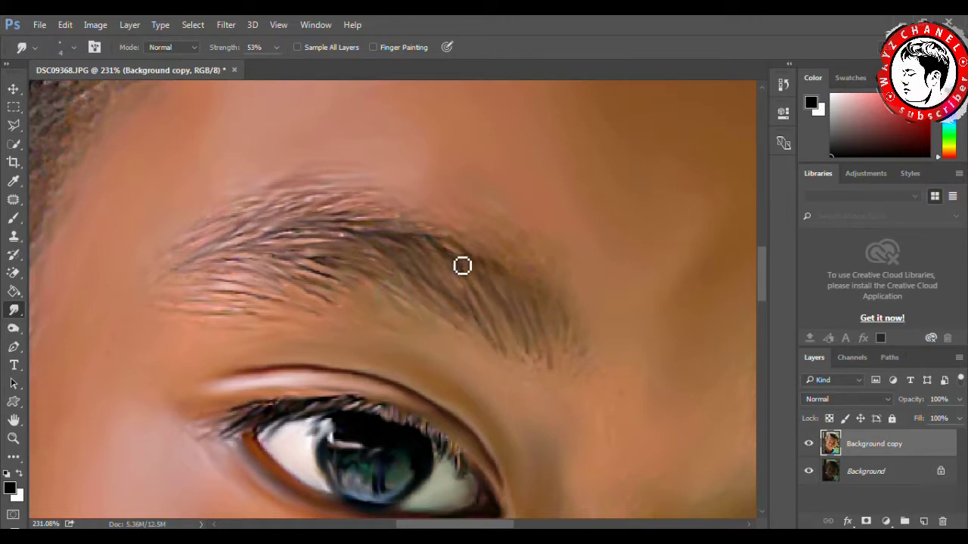
mouse_move(514, 294)
left_mouse_down()
mouse_move(536, 292)
mouse_move(526, 246)
left_mouse_up()
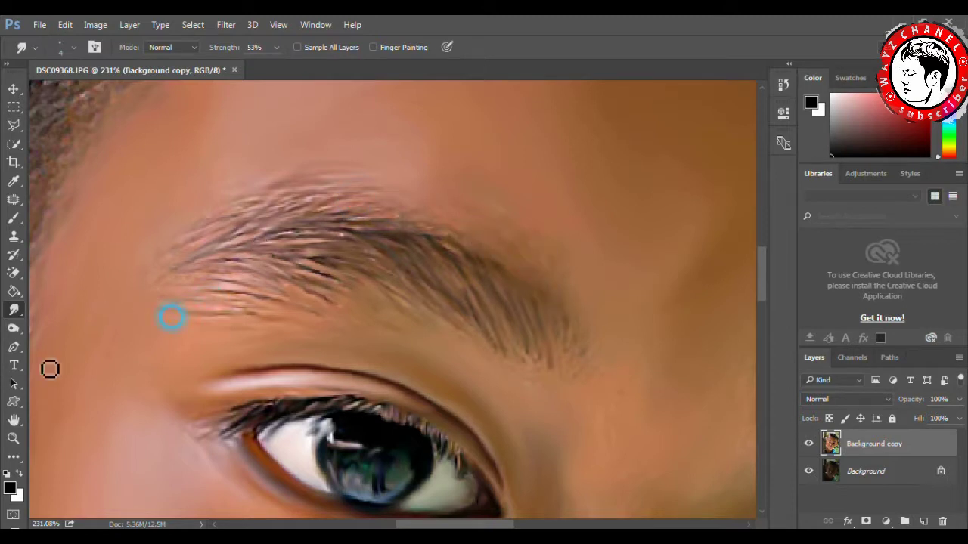
Step: Zoom in on the eye and set the Smudge tool to a small hard brush at 33% strength
key("z")
key("ctrl+0")
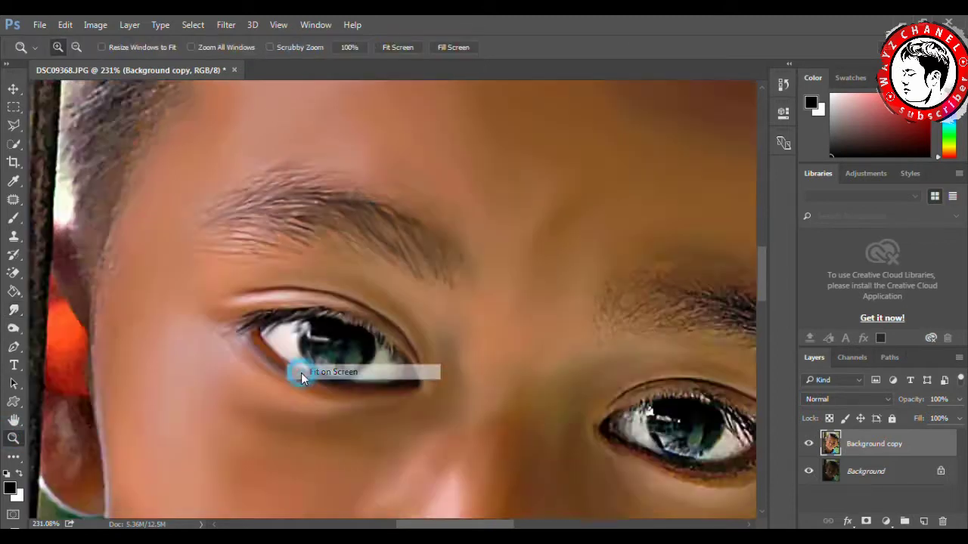
left_click(408, 242)
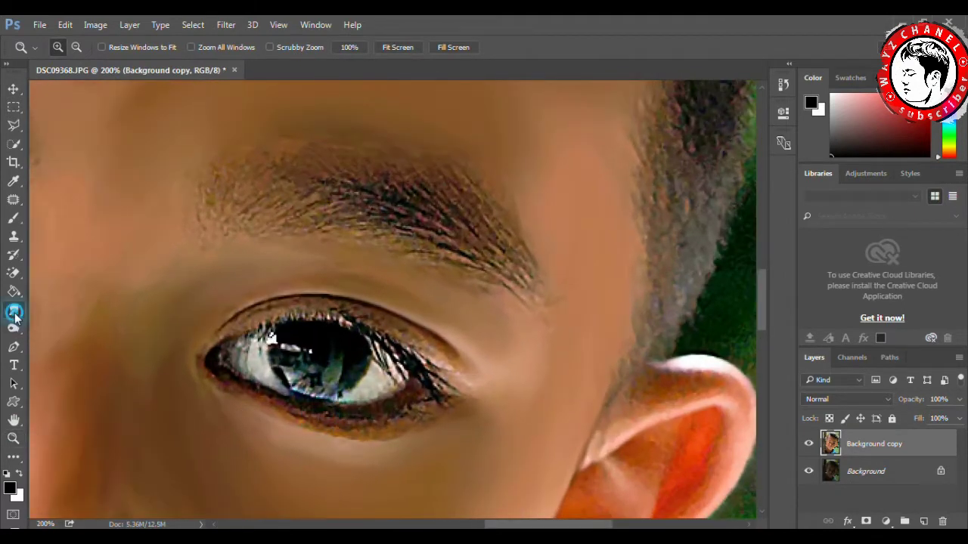
left_click(15, 313)
right_click(296, 313)
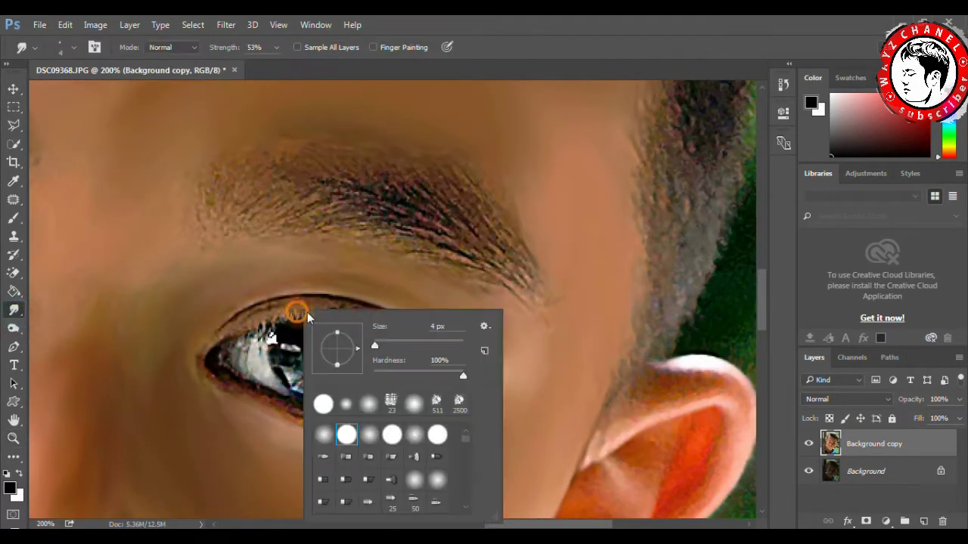
left_click(269, 312)
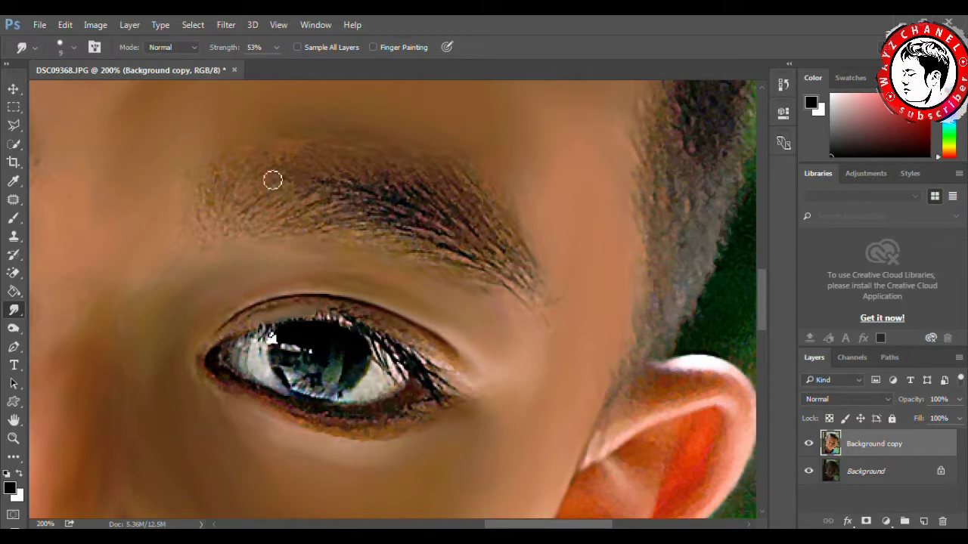
left_click_drag(265, 66, 259, 67)
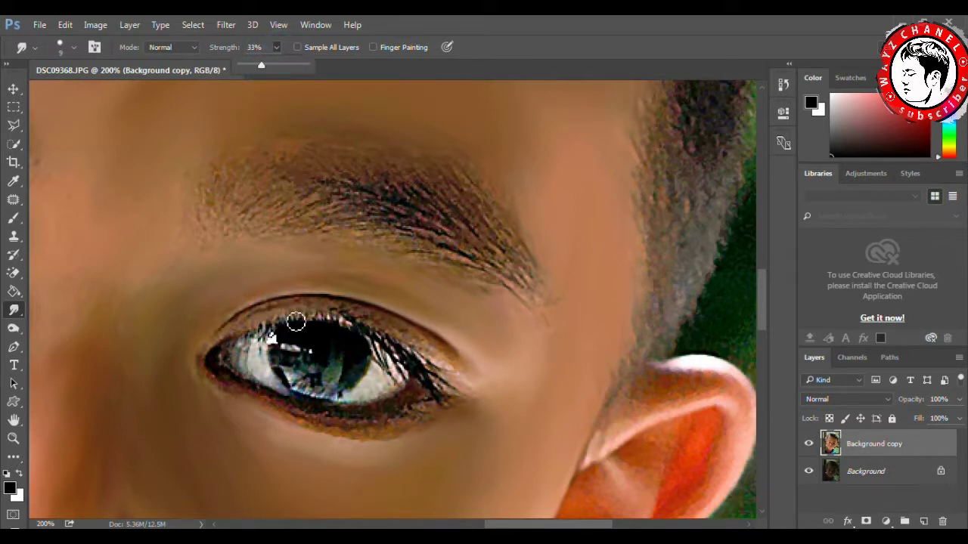
left_click(280, 311)
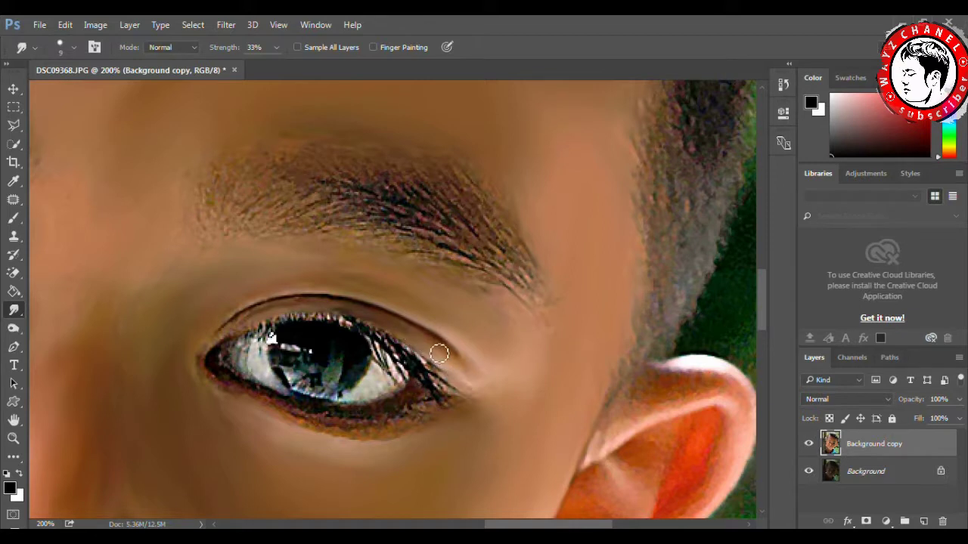
Step: Smooth the upper lash line, upper lid and eyelid crease above the iris
mouse_move(243, 327)
left_mouse_down()
mouse_move(333, 316)
mouse_move(320, 303)
left_mouse_up()
left_click_drag(216, 326, 289, 287)
left_click_drag(350, 285, 434, 320)
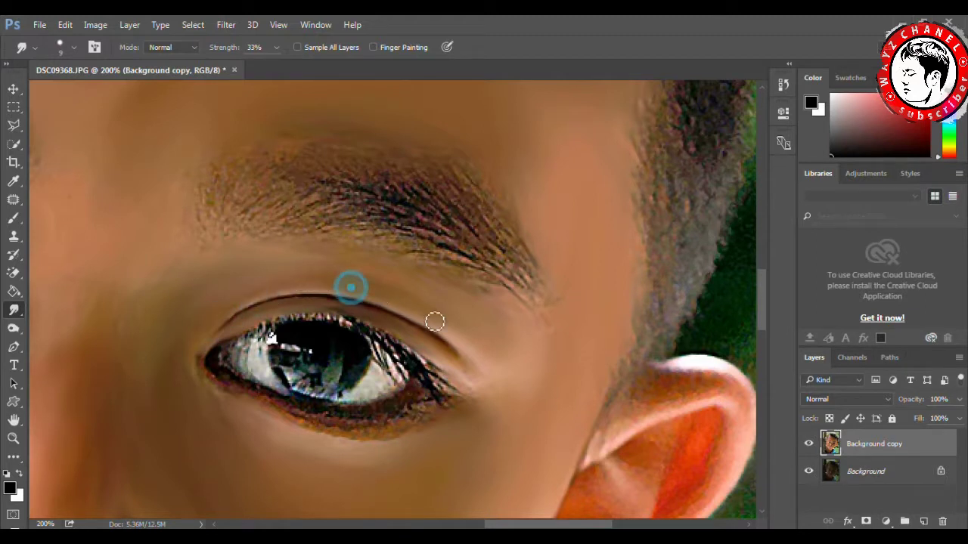
left_click_drag(324, 311, 414, 335)
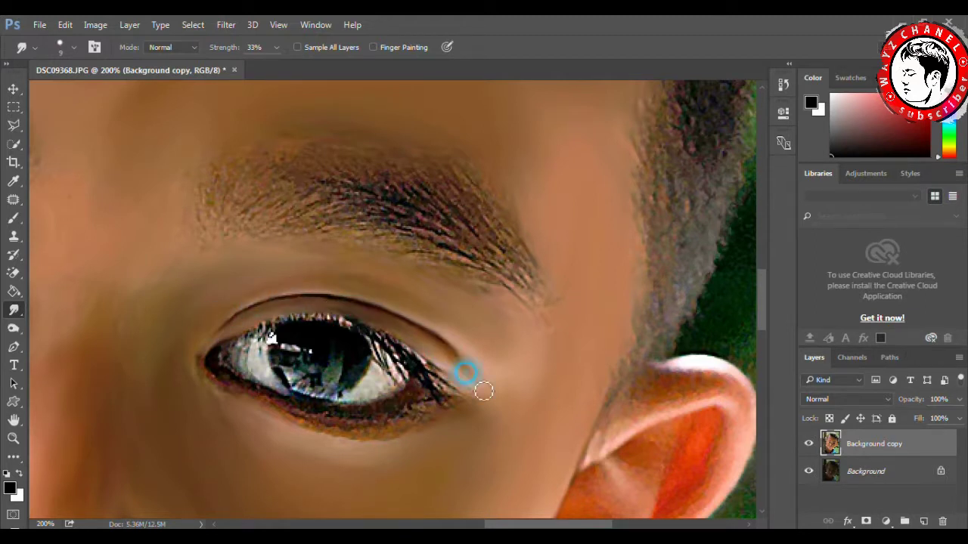
Step: Smooth the lower lash line and lid edge, blending the inner and outer eye corners
mouse_move(421, 421)
left_mouse_down()
mouse_move(362, 443)
mouse_move(301, 422)
left_mouse_up()
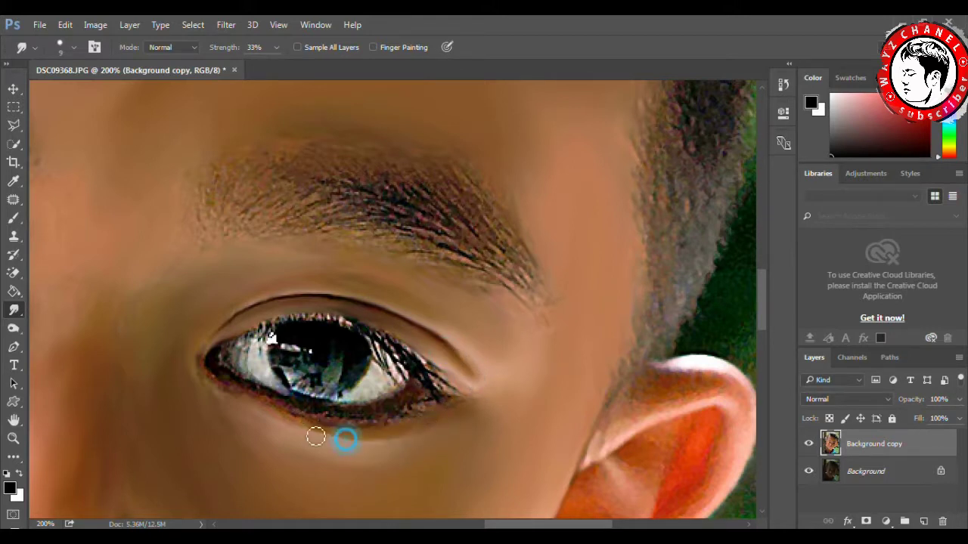
left_click_drag(390, 432, 219, 387)
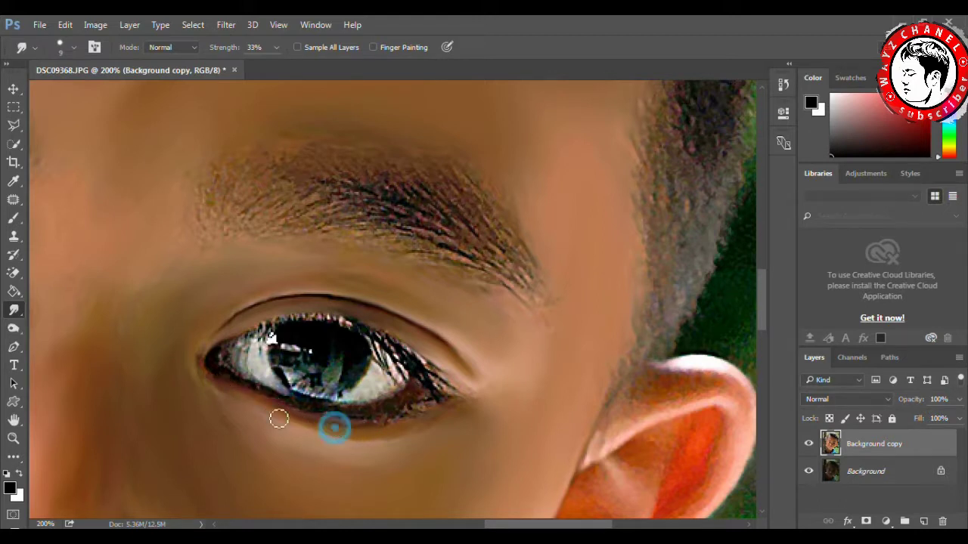
mouse_move(216, 391)
left_mouse_down()
mouse_move(234, 408)
mouse_move(205, 357)
left_mouse_up()
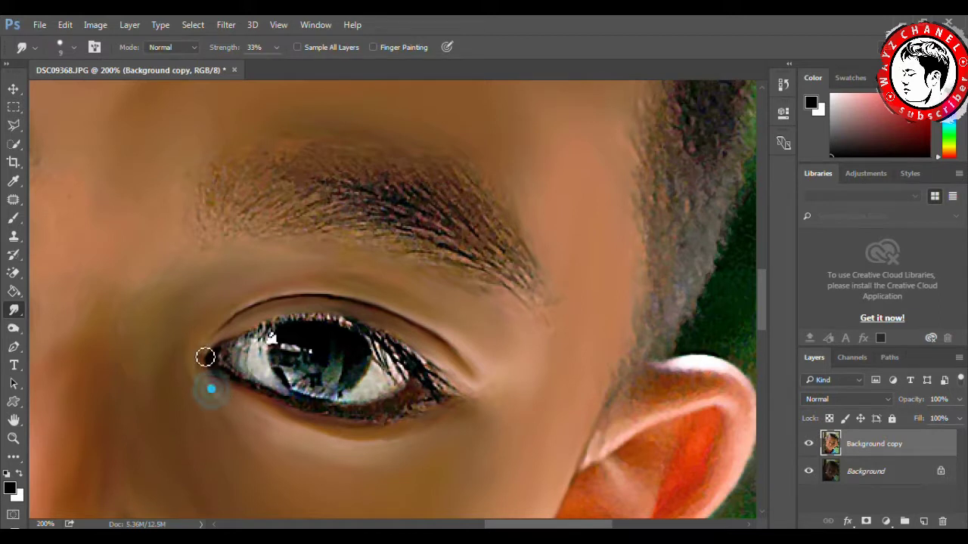
left_click_drag(223, 390, 232, 402)
left_click_drag(357, 431, 449, 423)
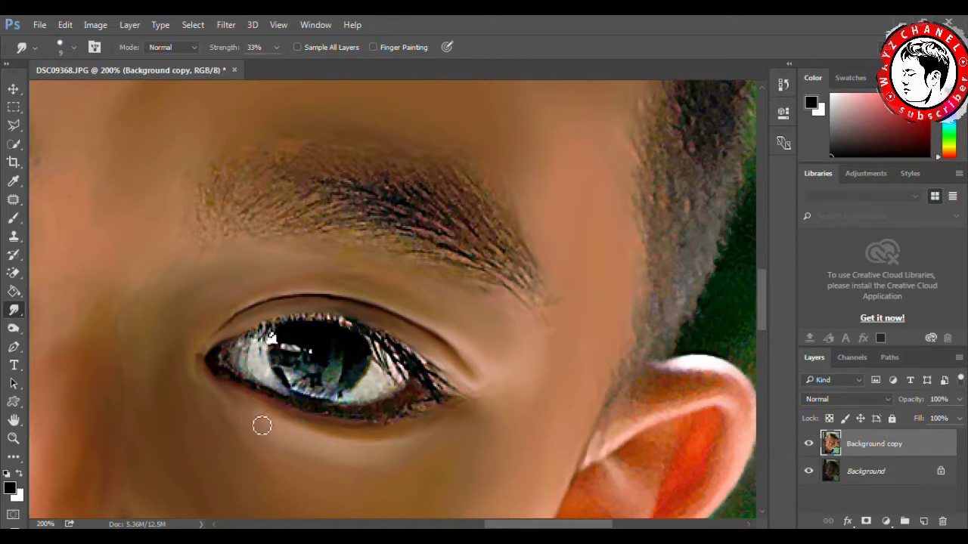
scroll(403, 393, "down", 2)
mouse_move(462, 383)
left_mouse_down()
mouse_move(484, 353)
mouse_move(457, 346)
left_mouse_up()
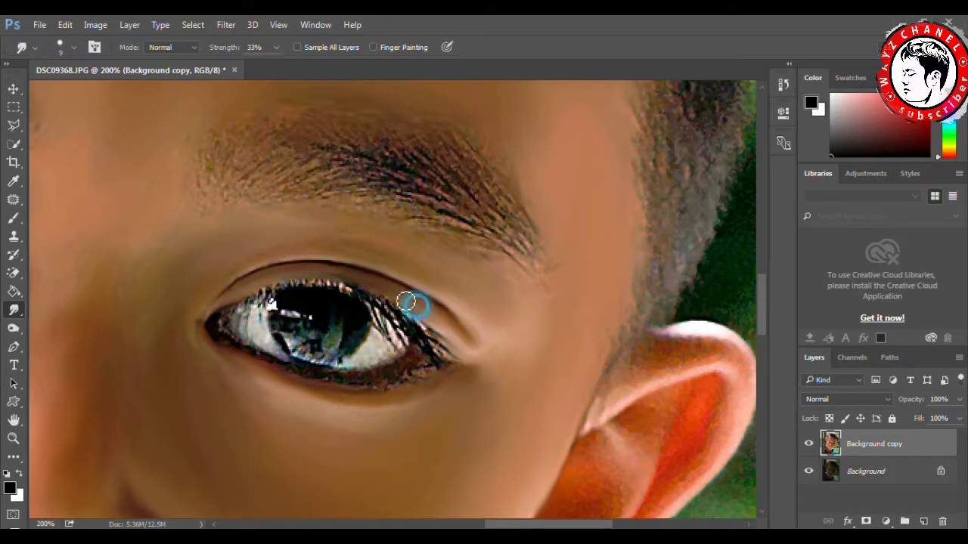
Step: Blend the upper eyelid crease and lower eyelid line further
left_click_drag(358, 279, 241, 284)
mouse_move(320, 250)
left_mouse_down()
mouse_move(264, 268)
mouse_move(195, 319)
mouse_move(332, 386)
mouse_move(428, 378)
mouse_move(317, 390)
left_mouse_up()
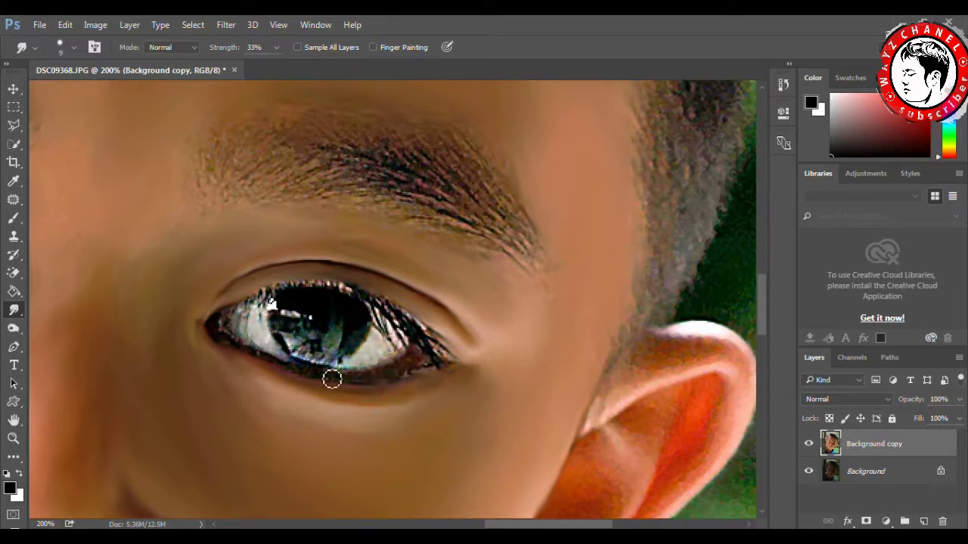
left_click_drag(378, 380, 306, 375)
left_click_drag(251, 356, 344, 388)
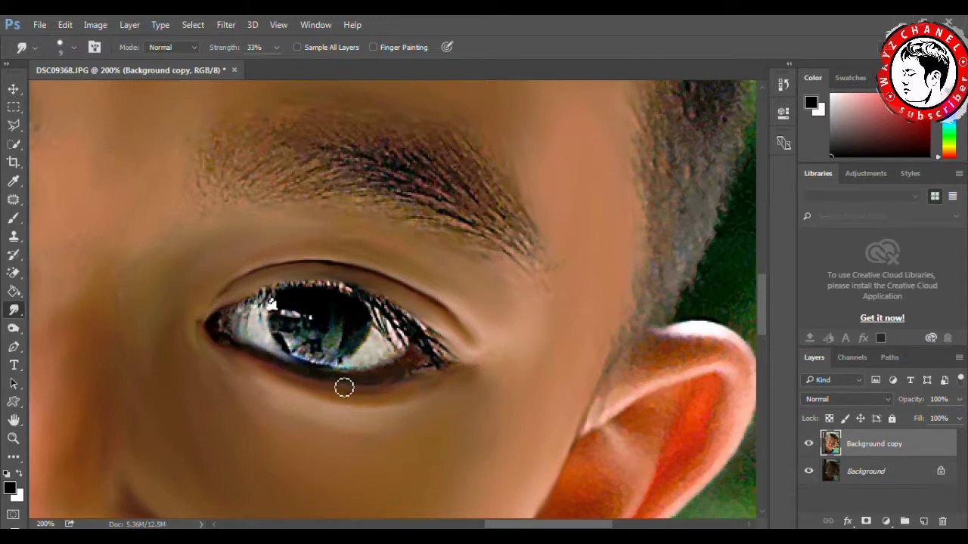
right_click(371, 349)
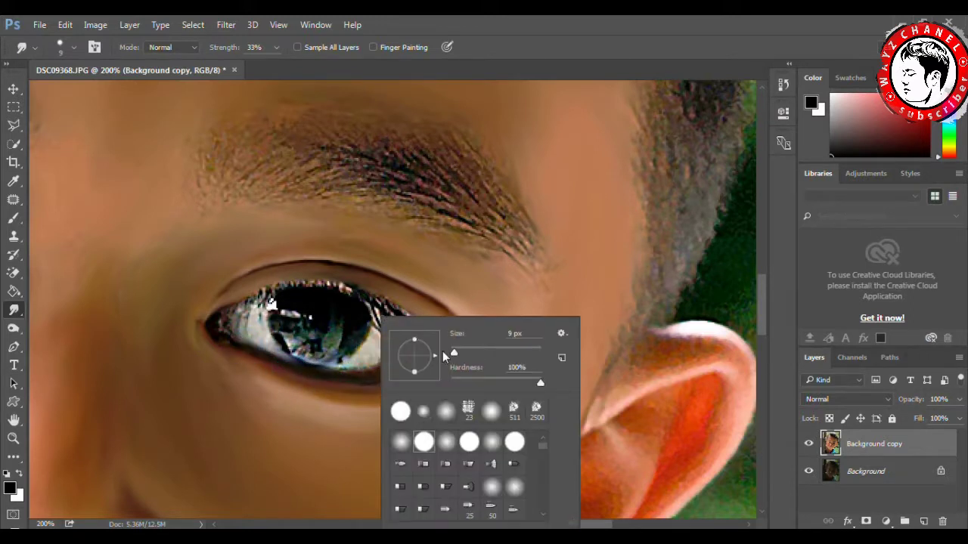
Step: With a 6 px brush, smudge the outer lash corner, under-eye skin and lower eyelid edge
left_click_drag(454, 356, 451, 353)
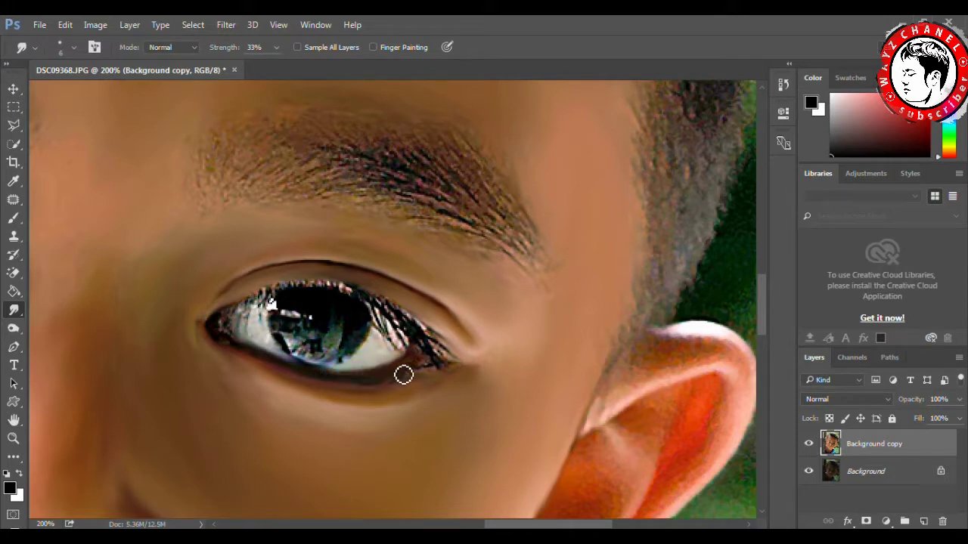
mouse_move(423, 365)
left_mouse_down()
mouse_move(426, 352)
mouse_move(402, 380)
mouse_move(445, 378)
mouse_move(359, 394)
mouse_move(302, 387)
left_mouse_up()
mouse_move(378, 382)
left_mouse_down()
mouse_move(415, 393)
mouse_move(301, 378)
mouse_move(255, 334)
mouse_move(250, 345)
mouse_move(243, 333)
mouse_move(270, 341)
mouse_move(264, 313)
mouse_move(237, 339)
mouse_move(250, 358)
mouse_move(205, 335)
mouse_move(228, 339)
mouse_move(283, 289)
mouse_move(309, 287)
mouse_move(384, 307)
mouse_move(426, 335)
mouse_move(426, 327)
left_mouse_up()
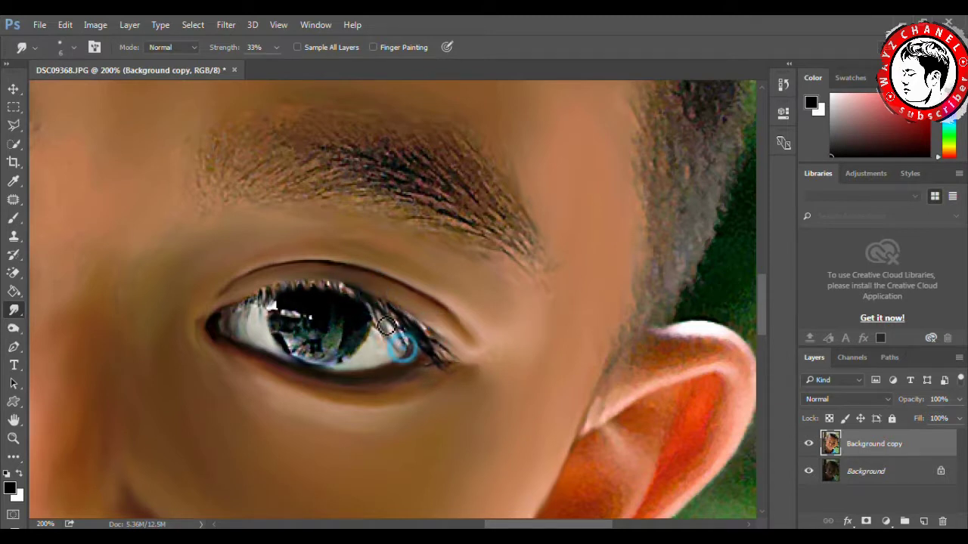
mouse_move(405, 329)
left_mouse_down()
mouse_move(470, 368)
mouse_move(431, 375)
mouse_move(419, 365)
mouse_move(373, 381)
mouse_move(401, 388)
mouse_move(363, 391)
mouse_move(408, 396)
mouse_move(352, 402)
mouse_move(309, 387)
left_mouse_up()
left_click_drag(371, 391, 324, 389)
scroll(335, 350, "down", 2)
scroll(378, 336, "down", 2)
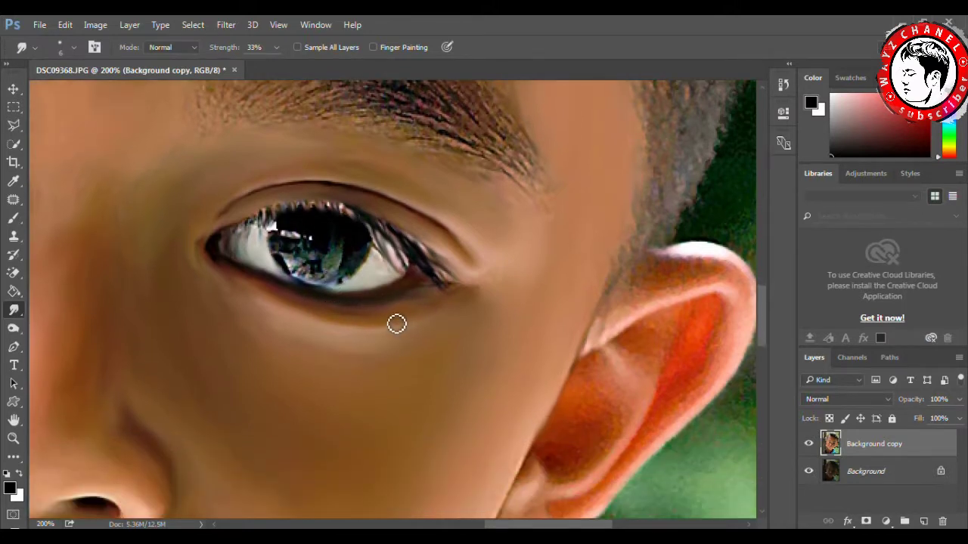
left_click_drag(286, 305, 377, 320)
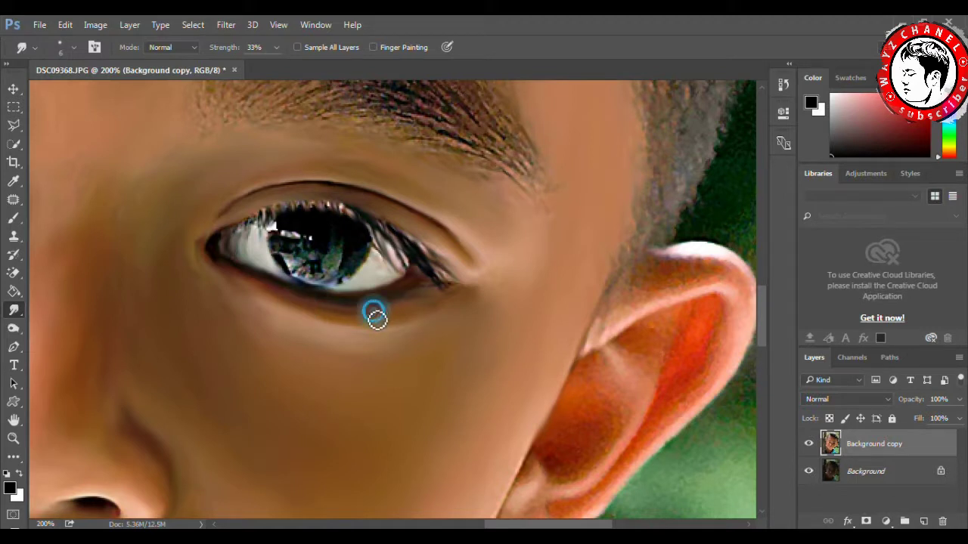
left_click_drag(317, 315, 308, 321)
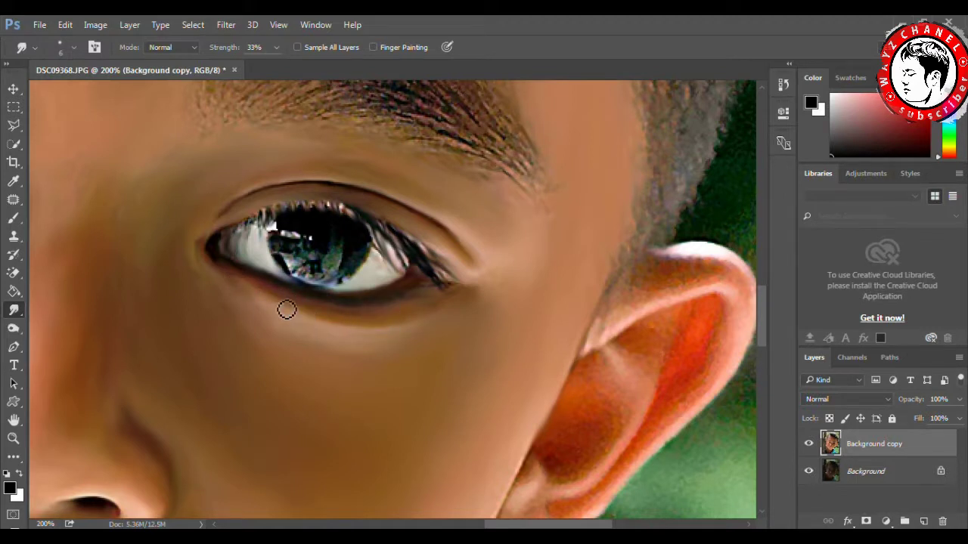
left_click(14, 438)
key("ctrl+0")
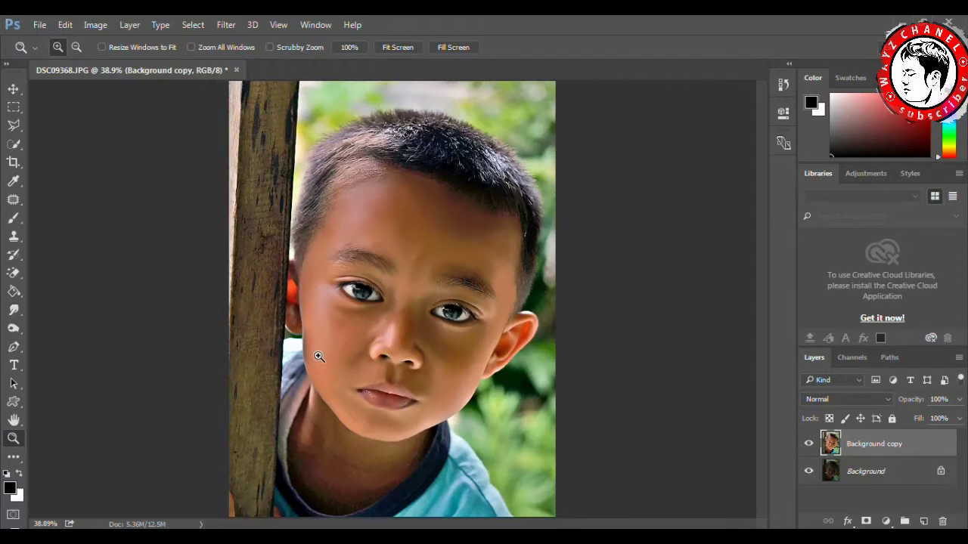
Step: Zoom into the second eye and smudge the under-eye skin, lower lid, iris edge and lower iris
left_click_drag(352, 279, 525, 329)
left_click(652, 346)
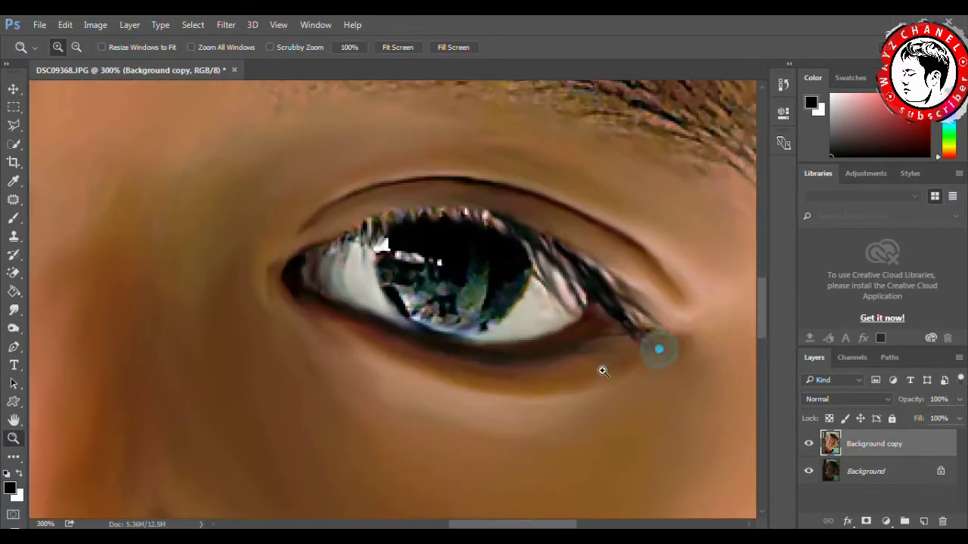
left_click(13, 310)
left_click_drag(580, 366, 441, 356)
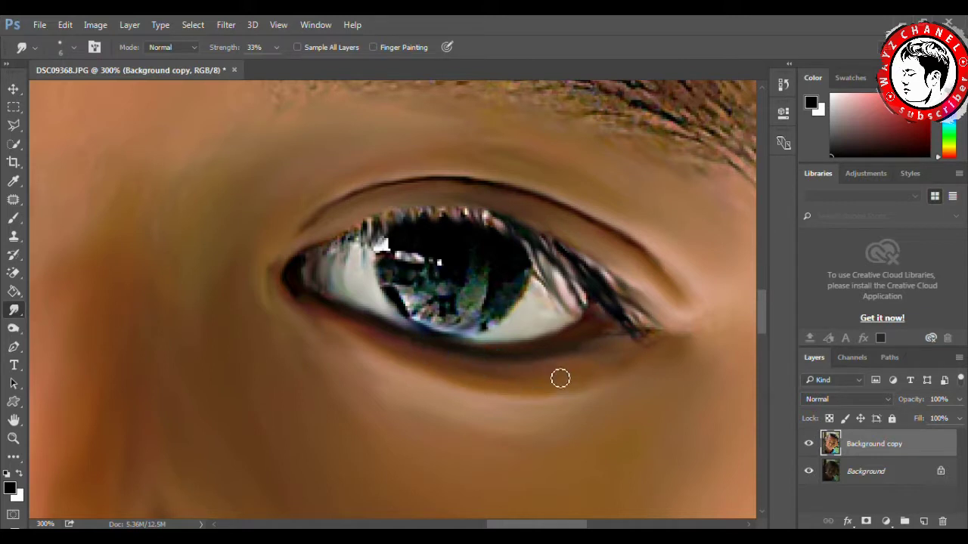
mouse_move(579, 350)
left_mouse_down()
mouse_move(558, 356)
mouse_move(628, 350)
mouse_move(583, 376)
mouse_move(489, 376)
mouse_move(356, 320)
mouse_move(365, 303)
mouse_move(401, 323)
left_mouse_up()
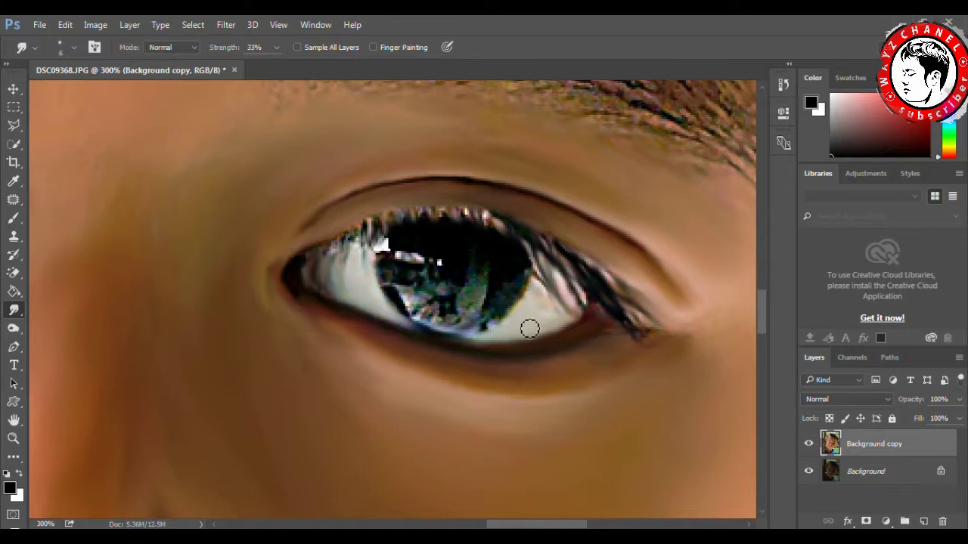
mouse_move(501, 309)
left_mouse_down()
mouse_move(529, 277)
mouse_move(503, 277)
mouse_move(492, 250)
mouse_move(461, 316)
mouse_move(440, 328)
mouse_move(449, 309)
mouse_move(426, 292)
mouse_move(410, 303)
mouse_move(447, 306)
mouse_move(431, 272)
mouse_move(391, 267)
mouse_move(394, 304)
mouse_move(410, 277)
mouse_move(400, 275)
mouse_move(406, 252)
mouse_move(360, 255)
left_mouse_up()
mouse_move(489, 331)
left_mouse_down()
mouse_move(519, 285)
mouse_move(489, 289)
mouse_move(445, 328)
mouse_move(477, 310)
mouse_move(447, 313)
mouse_move(460, 259)
mouse_move(418, 287)
mouse_move(385, 260)
mouse_move(501, 335)
mouse_move(489, 289)
mouse_move(495, 307)
mouse_move(521, 313)
mouse_move(481, 342)
mouse_move(503, 330)
mouse_move(436, 335)
mouse_move(418, 317)
mouse_move(463, 334)
left_mouse_up()
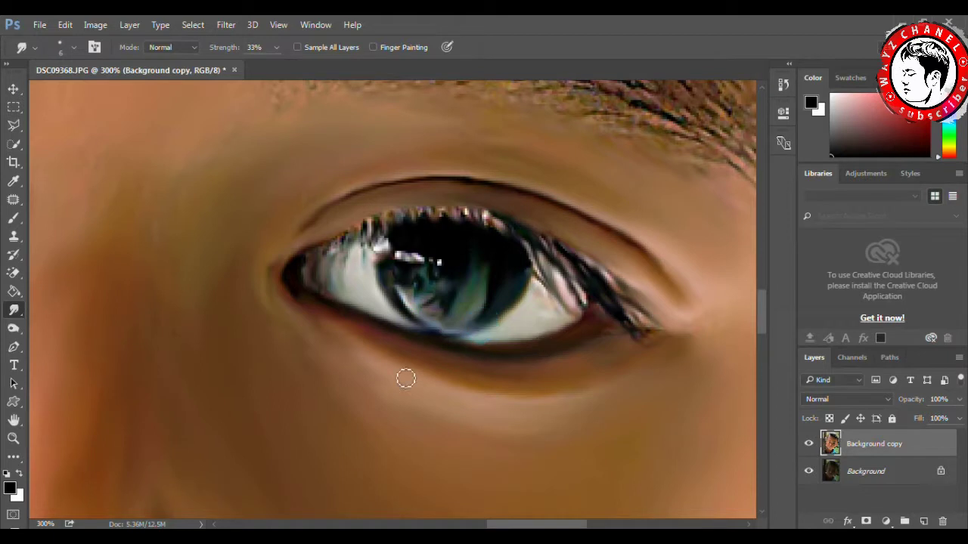
Step: Lighten the lower eyelid rim with a small Dodge brush
right_click(17, 331)
left_click(71, 328)
right_click(577, 344)
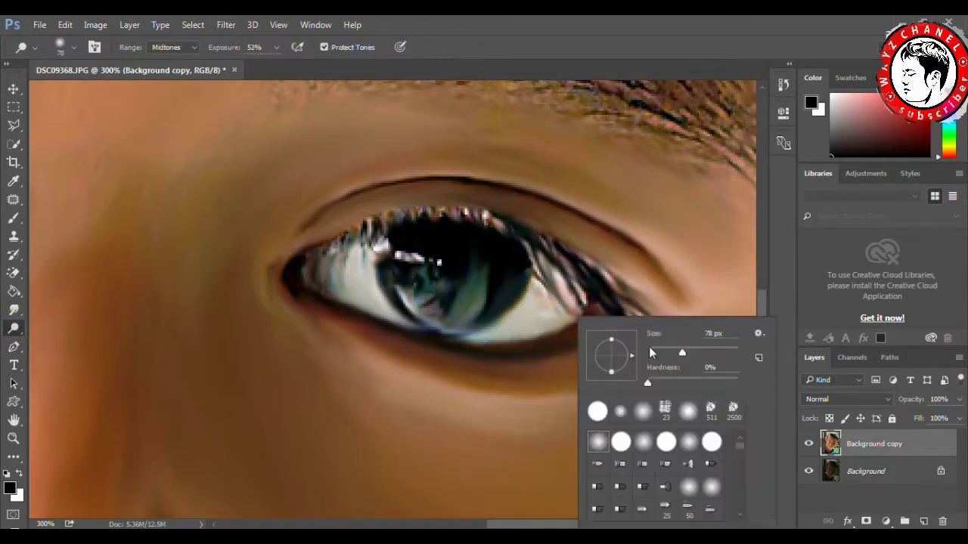
left_click(555, 343)
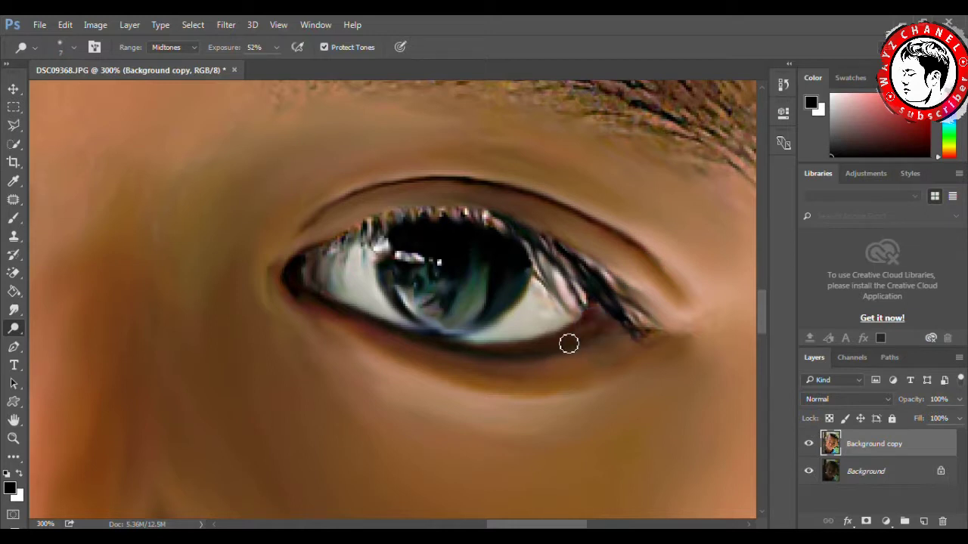
left_click_drag(579, 328, 519, 346)
left_click_drag(579, 337, 519, 345)
Step: Smudge the lower eyelid rim and the upper lash line at the outer and inner corners
left_click(13, 310)
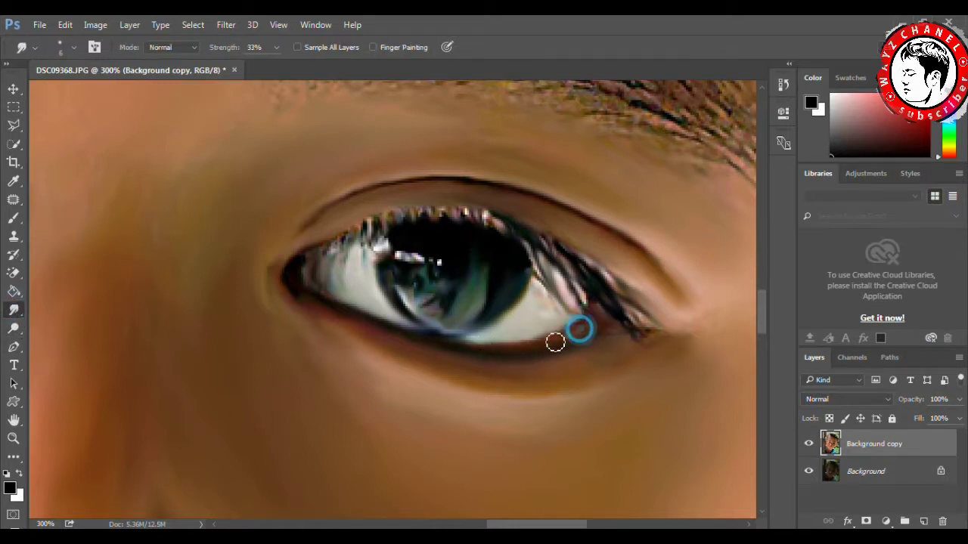
mouse_move(574, 341)
left_mouse_down()
mouse_move(512, 351)
mouse_move(613, 338)
mouse_move(572, 366)
mouse_move(529, 370)
mouse_move(552, 388)
mouse_move(416, 324)
mouse_move(484, 340)
left_mouse_up()
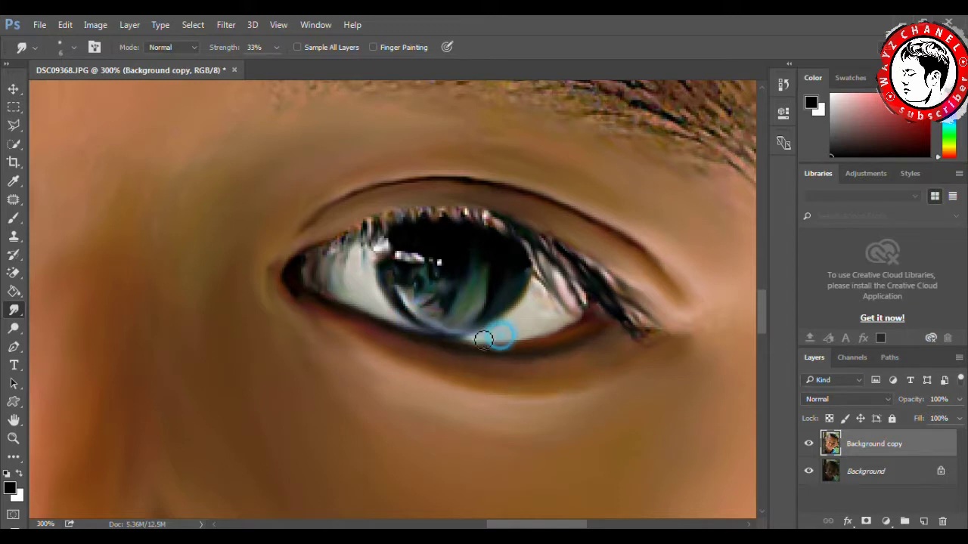
mouse_move(551, 299)
left_mouse_down()
mouse_move(573, 274)
mouse_move(492, 216)
left_mouse_up()
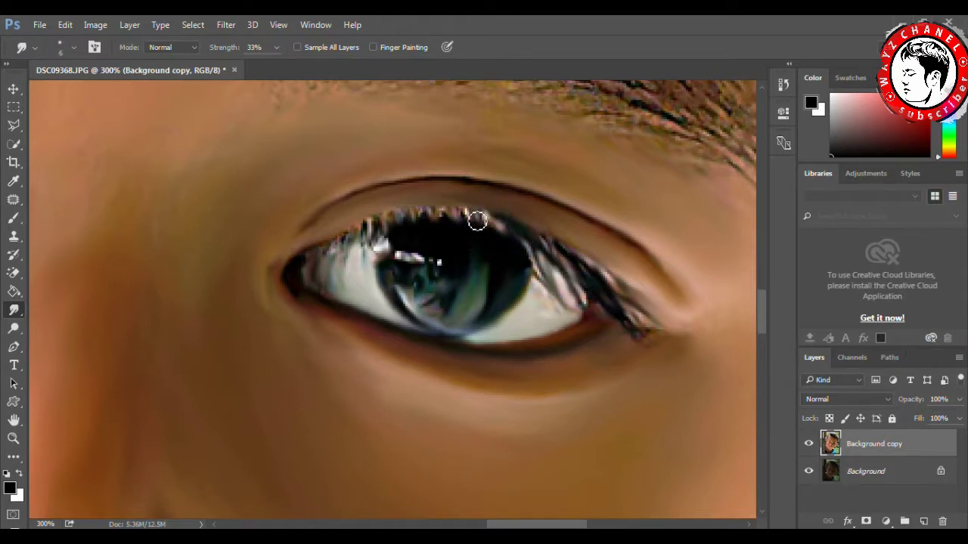
mouse_move(351, 239)
left_mouse_down()
mouse_move(371, 222)
mouse_move(432, 237)
left_mouse_up()
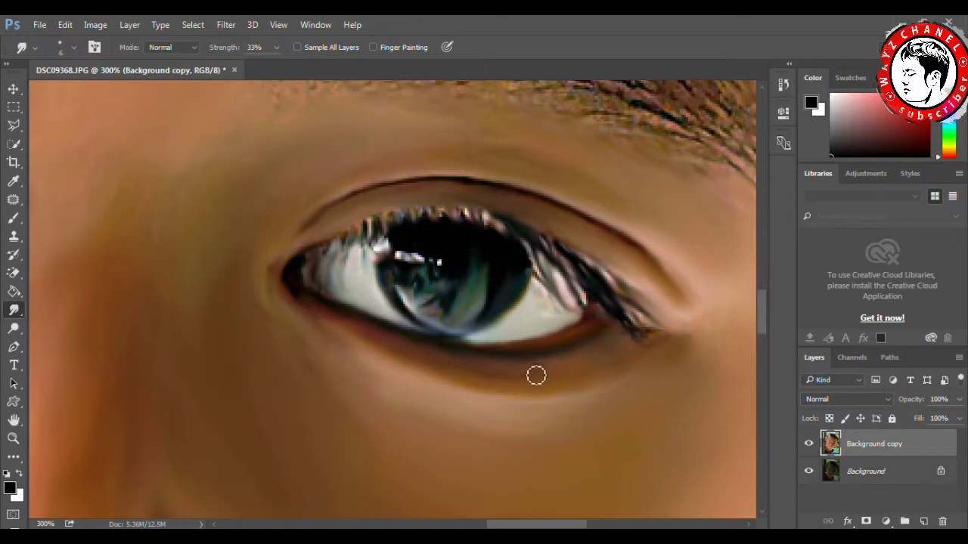
mouse_move(547, 371)
left_mouse_down()
mouse_move(601, 363)
mouse_move(599, 380)
left_mouse_up()
Step: Switch to a softer 15 px brush and smudge along the lower eyelid
right_click(599, 381)
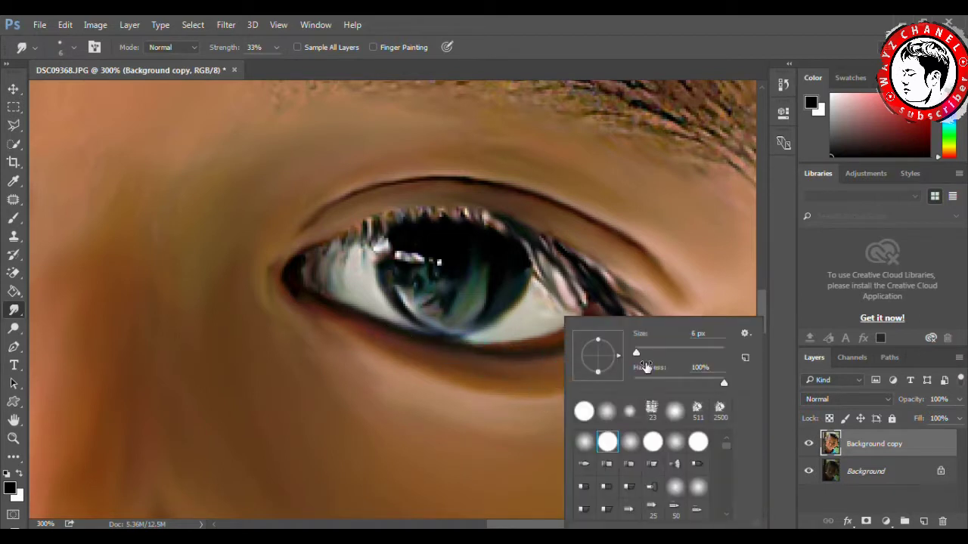
left_click(580, 443)
mouse_move(474, 368)
left_mouse_down()
mouse_move(580, 378)
mouse_move(475, 365)
mouse_move(351, 331)
left_mouse_up()
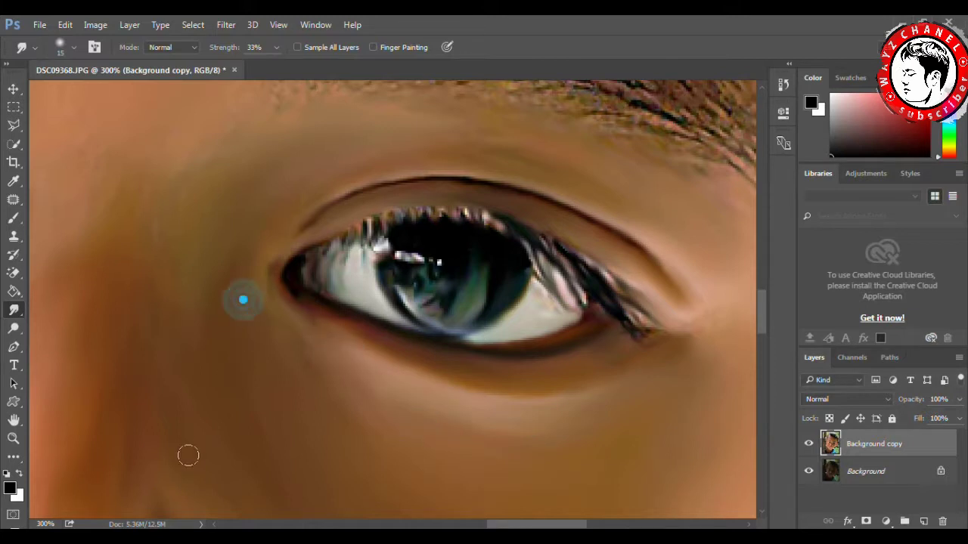
scroll(389, 344, "up", 2)
scroll(390, 344, "up", 2)
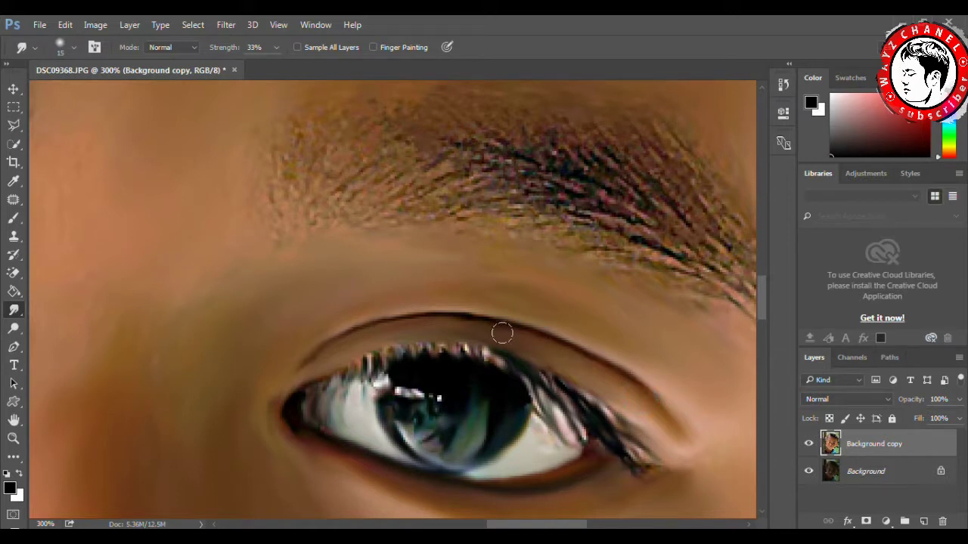
scroll(312, 334, "up", 2)
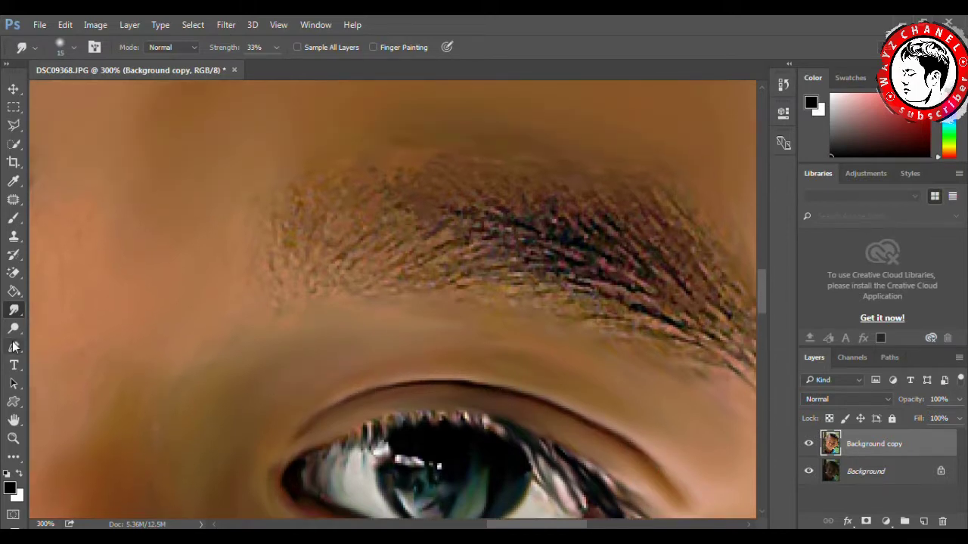
Step: Set the Smudge brush to 10 px and pull the eyebrow hairs into first strands
right_click(252, 300)
left_click(294, 422)
type("10")
key("Return")
left_click_drag(447, 237, 460, 225)
left_click_drag(413, 262, 371, 285)
mouse_move(462, 253)
left_mouse_down()
mouse_move(529, 273)
mouse_move(432, 281)
left_mouse_up()
left_click_drag(533, 246, 455, 276)
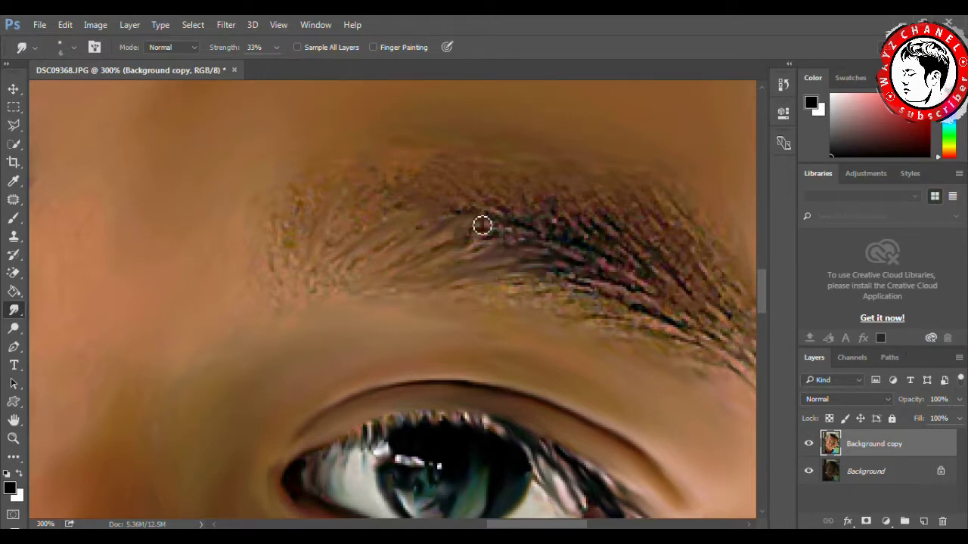
Step: Raise Smudge strength to 51% and blend the hairs at the eyebrow's left end
right_click(484, 212)
left_click(276, 48)
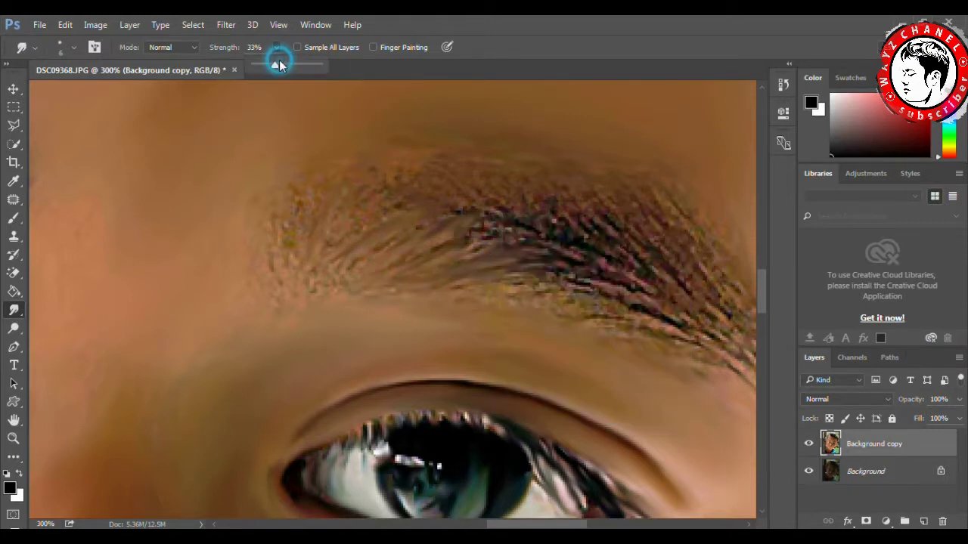
left_click(504, 241)
mouse_move(495, 232)
left_mouse_down()
mouse_move(424, 275)
mouse_move(525, 236)
left_mouse_up()
mouse_move(461, 246)
left_mouse_down()
mouse_move(451, 260)
mouse_move(436, 245)
mouse_move(437, 211)
left_mouse_up()
left_click_drag(326, 231, 322, 249)
mouse_move(379, 205)
left_mouse_down()
mouse_move(337, 205)
mouse_move(313, 231)
mouse_move(295, 218)
mouse_move(294, 280)
left_mouse_up()
mouse_move(303, 233)
left_mouse_down()
mouse_move(357, 218)
mouse_move(333, 287)
left_mouse_up()
Step: Blend the middle and right eyebrow hairs into smooth strands
left_click_drag(481, 263, 402, 299)
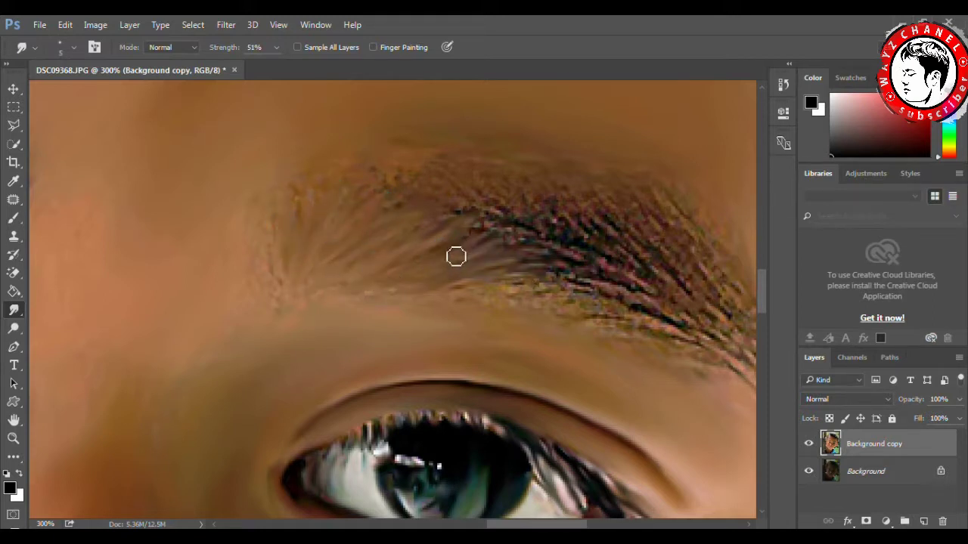
left_click_drag(520, 231, 499, 220)
left_click_drag(590, 238, 633, 249)
mouse_move(594, 215)
left_mouse_down()
mouse_move(624, 220)
mouse_move(666, 282)
left_mouse_up()
mouse_move(537, 209)
left_mouse_down()
mouse_move(613, 253)
mouse_move(624, 274)
mouse_move(626, 259)
mouse_move(479, 199)
mouse_move(519, 229)
left_mouse_up()
left_click_drag(407, 199, 319, 238)
left_click_drag(436, 182, 546, 227)
mouse_move(443, 214)
left_mouse_down()
mouse_move(388, 248)
mouse_move(559, 230)
left_mouse_up()
Step: Pull the lower eyebrow hairs, inner hairs and tail into long strands
mouse_move(525, 292)
left_mouse_down()
mouse_move(597, 304)
mouse_move(694, 347)
left_mouse_up()
mouse_move(624, 328)
left_mouse_down()
mouse_move(587, 325)
mouse_move(672, 318)
left_mouse_up()
left_click_drag(637, 287, 642, 291)
left_click_drag(560, 275, 403, 275)
mouse_move(521, 240)
left_mouse_down()
mouse_move(440, 243)
mouse_move(416, 270)
left_mouse_up()
mouse_move(393, 232)
left_mouse_down()
mouse_move(404, 218)
mouse_move(307, 264)
left_mouse_up()
left_click_drag(677, 266, 726, 333)
left_click_drag(666, 221, 349, 221)
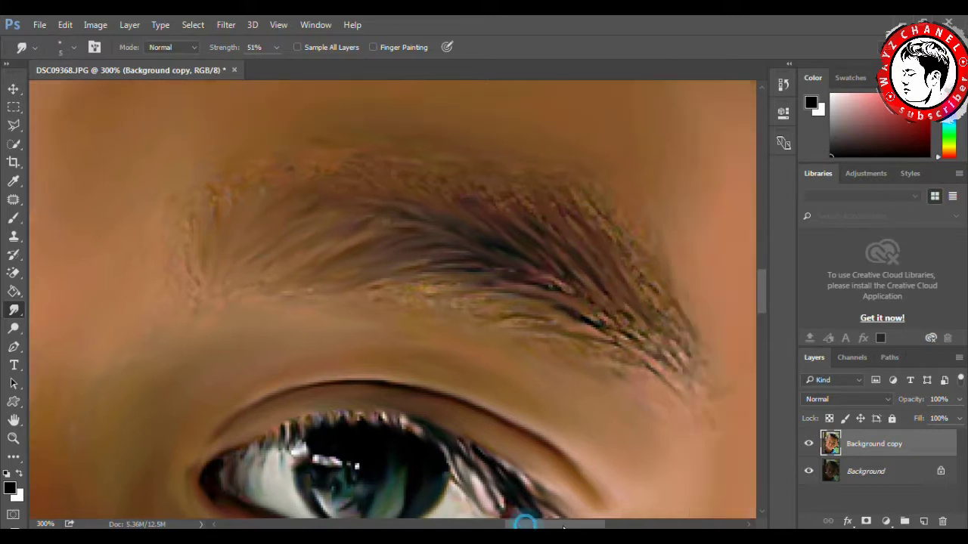
Step: Blend the inner eyebrow hairs downward and soften the hair tips
left_click_drag(421, 310, 451, 345)
left_click_drag(404, 270, 438, 325)
mouse_move(385, 255)
left_mouse_down()
mouse_move(374, 229)
mouse_move(303, 229)
mouse_move(255, 208)
left_mouse_up()
left_click_drag(296, 244, 239, 189)
left_click_drag(343, 256, 301, 222)
mouse_move(346, 301)
left_mouse_down()
mouse_move(376, 330)
mouse_move(362, 340)
mouse_move(416, 335)
mouse_move(380, 311)
mouse_move(447, 376)
mouse_move(348, 367)
left_mouse_up()
left_click_drag(438, 390, 287, 331)
mouse_move(313, 300)
left_mouse_down()
mouse_move(264, 289)
mouse_move(367, 311)
left_mouse_up()
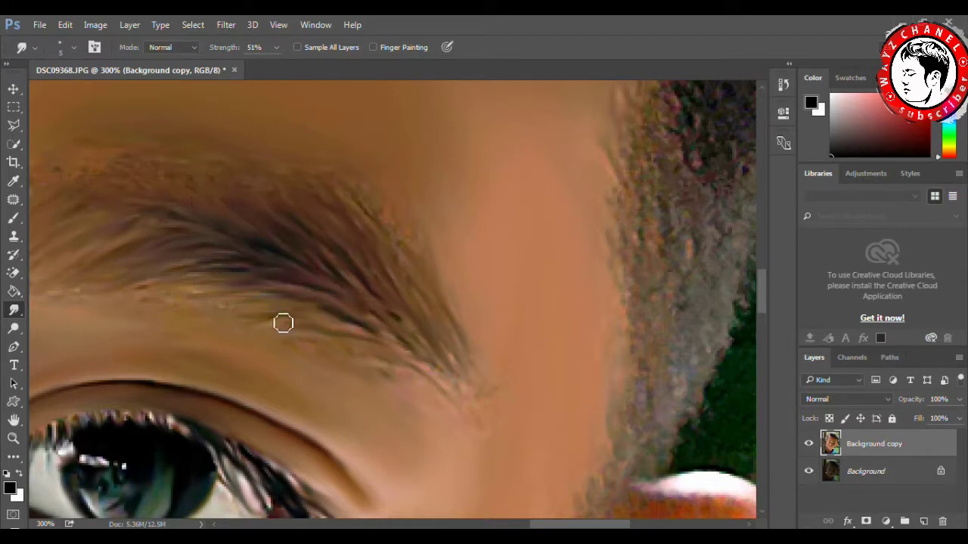
Step: Smudge the brow's upper edge and surrounding skin with short subtle strokes
left_click_drag(179, 308, 203, 308)
left_click_drag(324, 341, 295, 341)
mouse_move(204, 300)
left_mouse_down()
mouse_move(122, 305)
mouse_move(195, 276)
left_mouse_up()
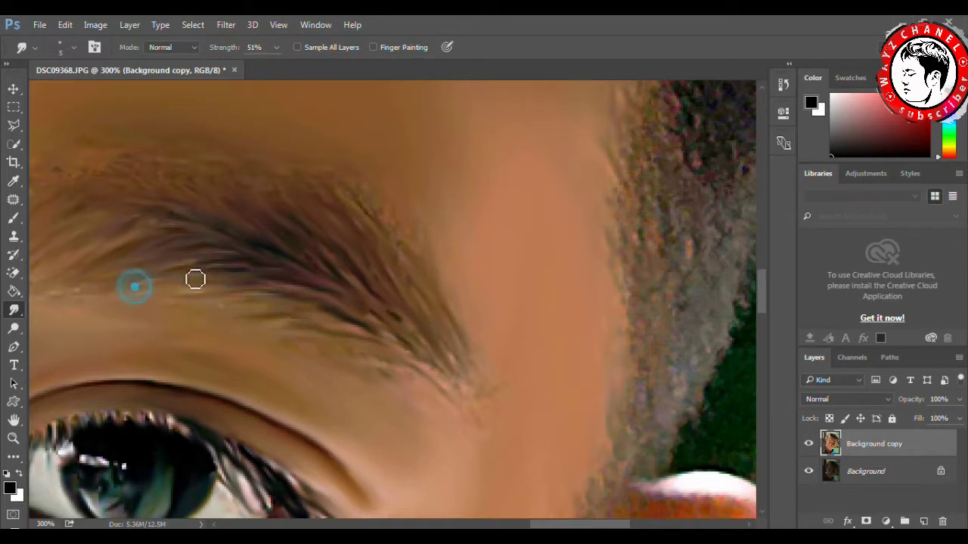
left_click_drag(177, 188, 214, 209)
left_click_drag(149, 179, 131, 179)
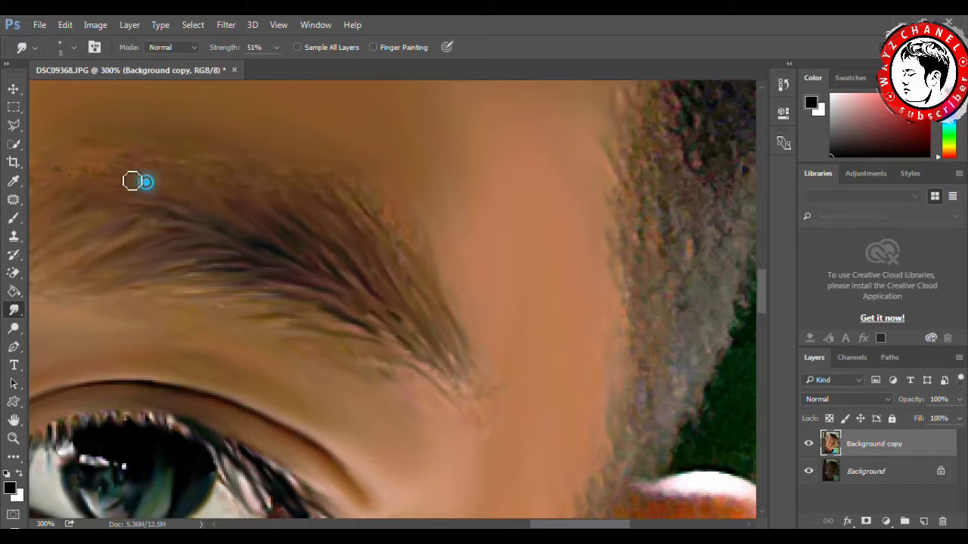
left_click_drag(401, 249, 355, 190)
left_click_drag(370, 231, 393, 254)
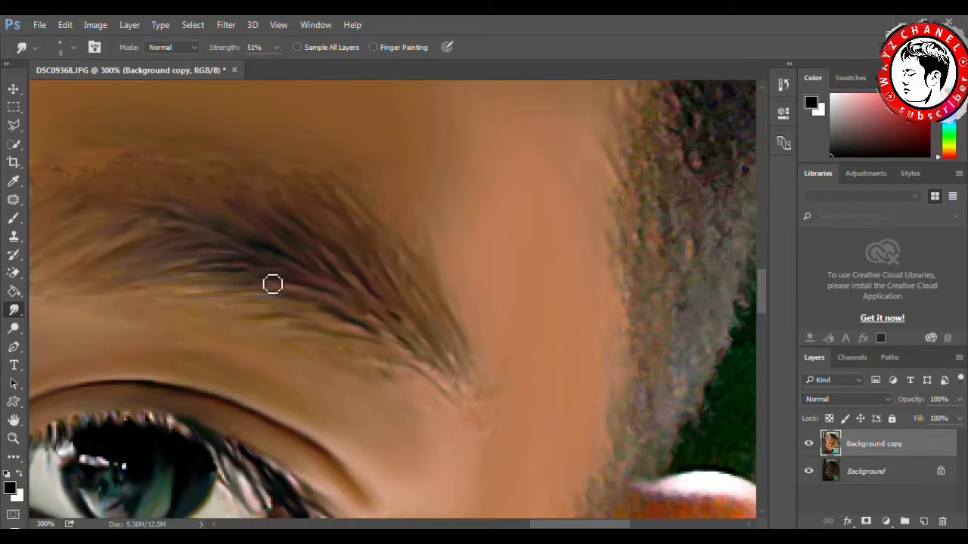
left_click_drag(563, 527, 529, 527)
left_click_drag(620, 307, 686, 371)
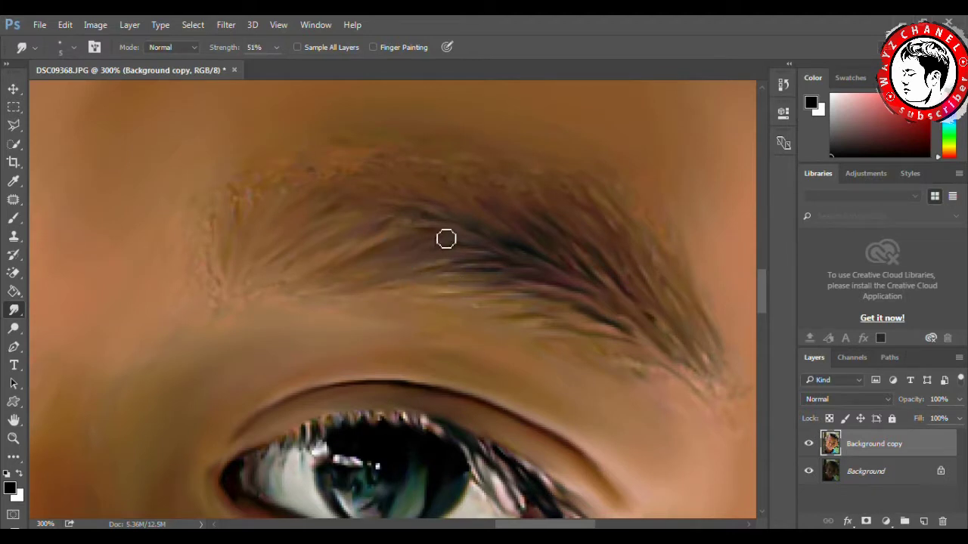
mouse_move(421, 219)
left_mouse_down()
mouse_move(402, 227)
mouse_move(297, 199)
left_mouse_up()
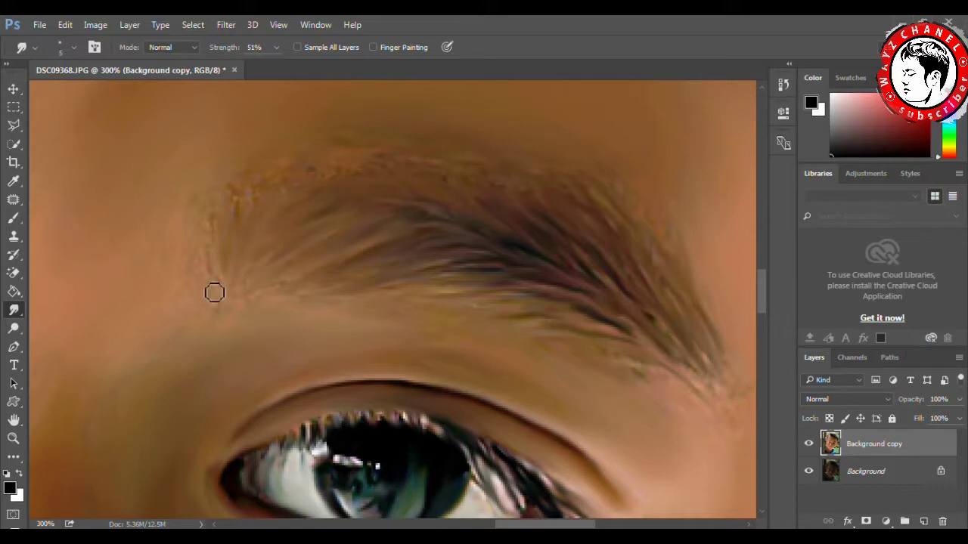
mouse_move(277, 278)
left_mouse_down()
mouse_move(274, 288)
mouse_move(226, 286)
left_mouse_up()
right_click(15, 329)
Step: Darken and define the eyebrow strands with the Burn tool
left_click(46, 341)
mouse_move(268, 262)
left_mouse_down()
mouse_move(403, 233)
mouse_move(242, 276)
left_mouse_up()
mouse_move(242, 229)
left_mouse_down()
mouse_move(270, 280)
mouse_move(413, 233)
left_mouse_up()
mouse_move(295, 240)
left_mouse_down()
mouse_move(371, 227)
mouse_move(341, 207)
left_mouse_up()
left_click_drag(273, 233, 302, 211)
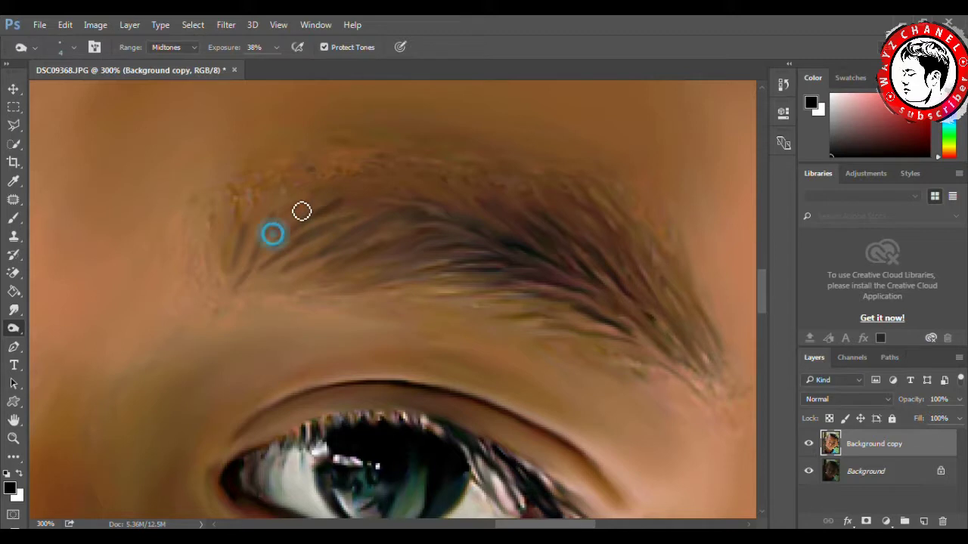
Step: Smudge the brow's left-end hairs and upper edge with the Smudge tool
key("r")
mouse_move(229, 257)
left_mouse_down()
mouse_move(275, 187)
mouse_move(242, 287)
left_mouse_up()
mouse_move(281, 236)
left_mouse_down()
mouse_move(331, 212)
mouse_move(331, 235)
mouse_move(385, 244)
mouse_move(365, 264)
mouse_move(350, 257)
mouse_move(397, 212)
mouse_move(275, 259)
left_mouse_up()
left_click_drag(300, 216, 415, 201)
mouse_move(286, 197)
left_mouse_down()
mouse_move(309, 195)
mouse_move(259, 210)
left_mouse_up()
left_click_drag(220, 244, 221, 258)
Step: Enlarge the Smudge brush to 14 and soften the skin above the brow
right_click(267, 173)
left_click(230, 168)
left_click_drag(270, 160, 328, 151)
left_click_drag(277, 171, 240, 184)
mouse_move(368, 164)
left_mouse_down()
mouse_move(381, 156)
mouse_move(324, 151)
left_mouse_up()
left_click_drag(401, 157, 412, 155)
left_click_drag(292, 167, 338, 151)
Step: Soften the skin around the brow tail and fade the inner brow start
left_click_drag(406, 157, 454, 151)
left_click_drag(506, 158, 544, 155)
left_click_drag(635, 188, 605, 171)
left_click_drag(647, 222, 609, 176)
left_click_drag(680, 227, 640, 194)
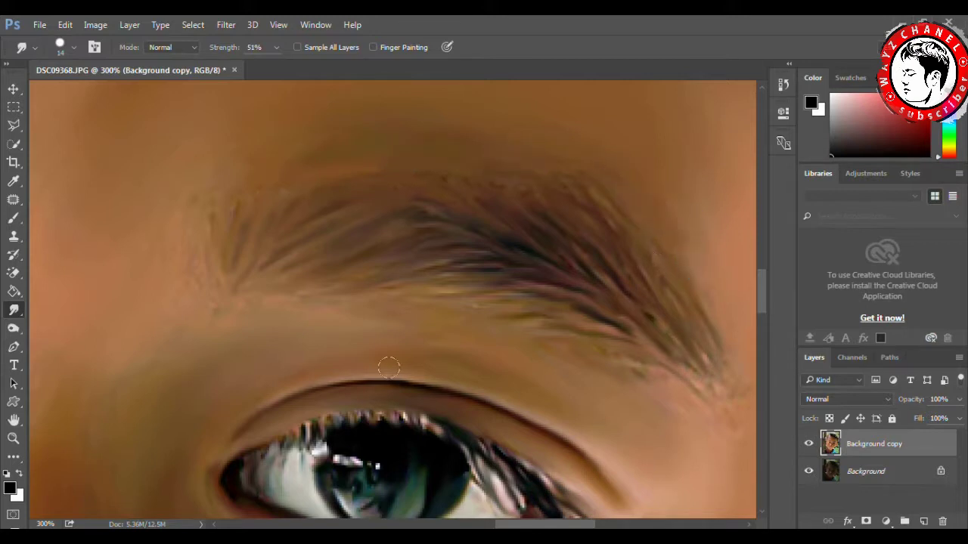
left_click_drag(611, 373, 660, 395)
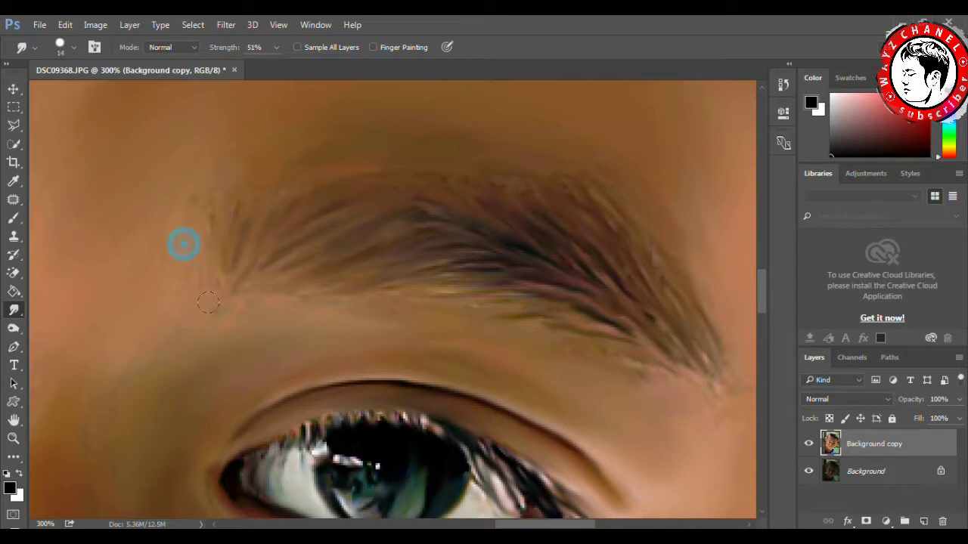
left_click_drag(201, 189, 179, 232)
left_click_drag(246, 149, 223, 164)
mouse_move(91, 436)
left_mouse_down()
mouse_move(101, 395)
mouse_move(167, 401)
left_mouse_up()
scroll(138, 335, "down", 3)
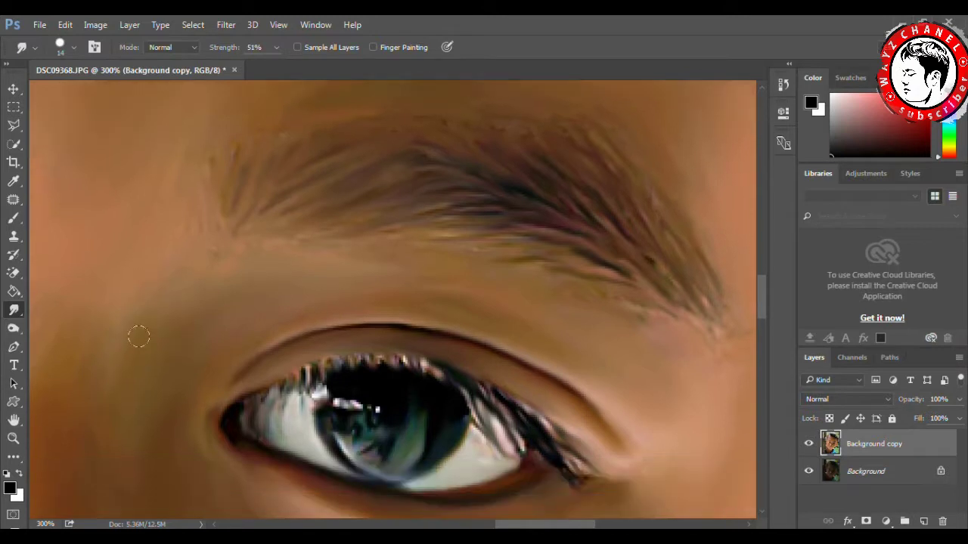
Step: Zoom in on the lips and smear the lower lip with a 6 px Smudge brush
left_click(13, 439)
key("ctrl+0")
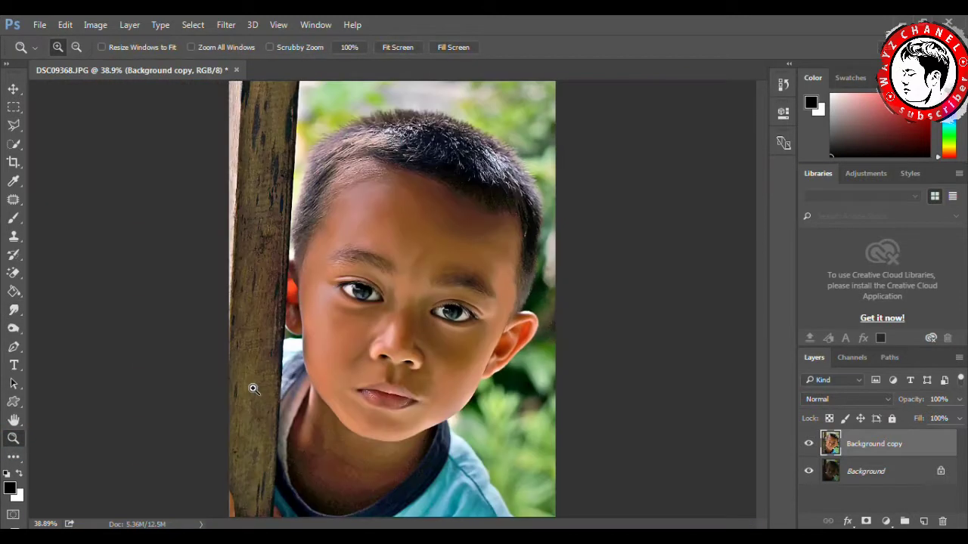
left_click_drag(292, 355, 454, 447)
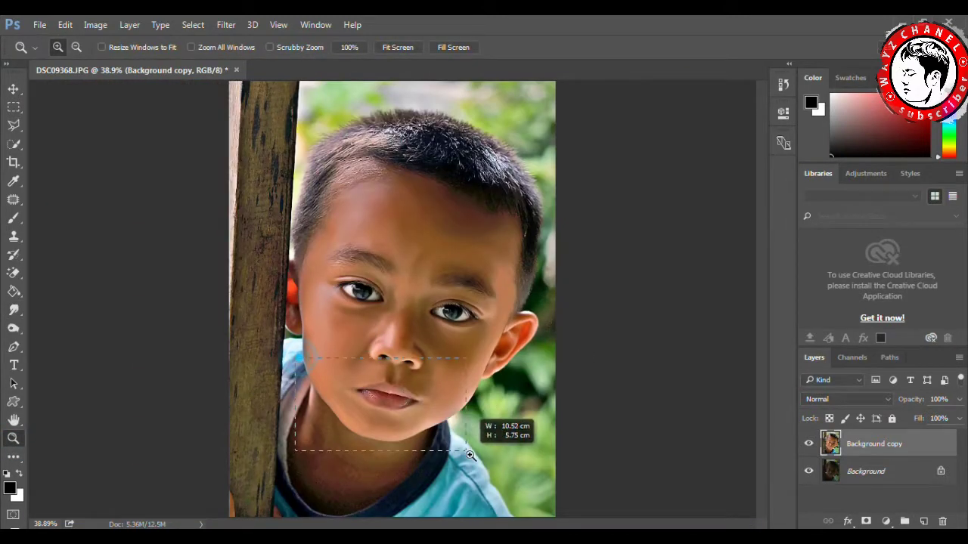
left_click(371, 288)
left_click(13, 310)
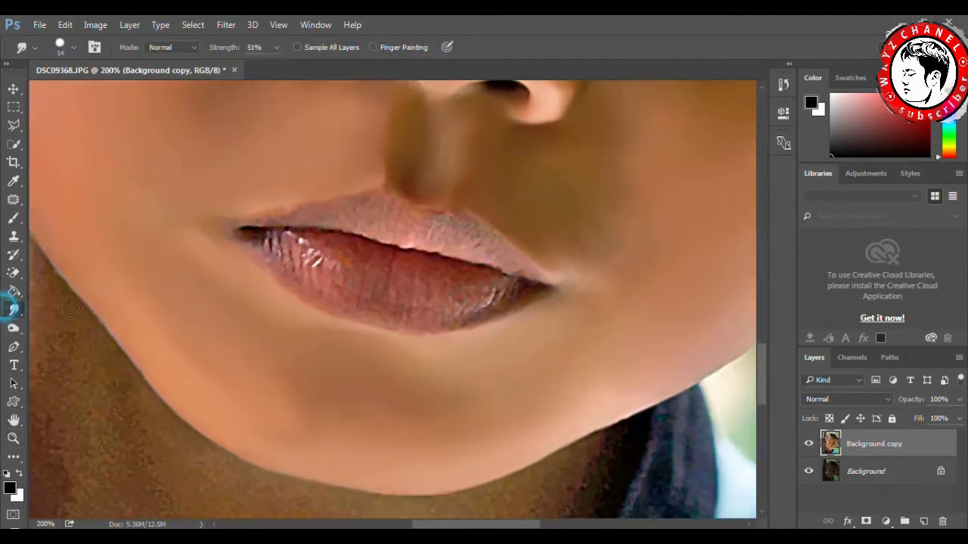
right_click(435, 286)
left_click(432, 283)
mouse_move(445, 292)
left_mouse_down()
mouse_move(464, 307)
mouse_move(507, 295)
mouse_move(492, 309)
mouse_move(510, 288)
mouse_move(531, 298)
mouse_move(461, 337)
mouse_move(409, 327)
mouse_move(399, 296)
mouse_move(373, 318)
mouse_move(360, 294)
mouse_move(341, 301)
mouse_move(298, 242)
mouse_move(320, 248)
mouse_move(292, 259)
mouse_move(280, 244)
mouse_move(298, 268)
mouse_move(341, 280)
left_mouse_up()
Step: With a 9 px brush, smooth the lower lip highlight and both lip corners
right_click(344, 278)
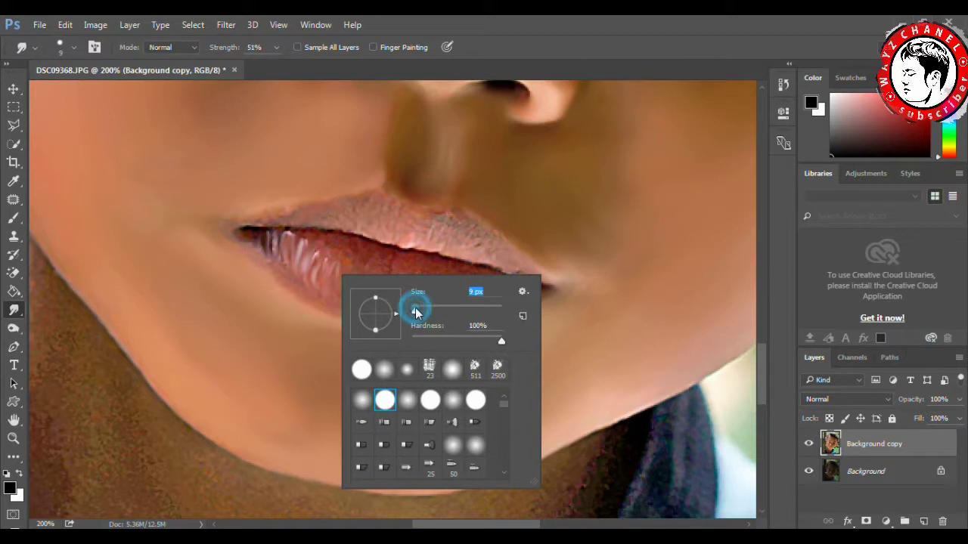
left_click(315, 281)
mouse_move(280, 250)
left_mouse_down()
mouse_move(339, 245)
mouse_move(358, 249)
mouse_move(359, 263)
mouse_move(391, 262)
left_mouse_up()
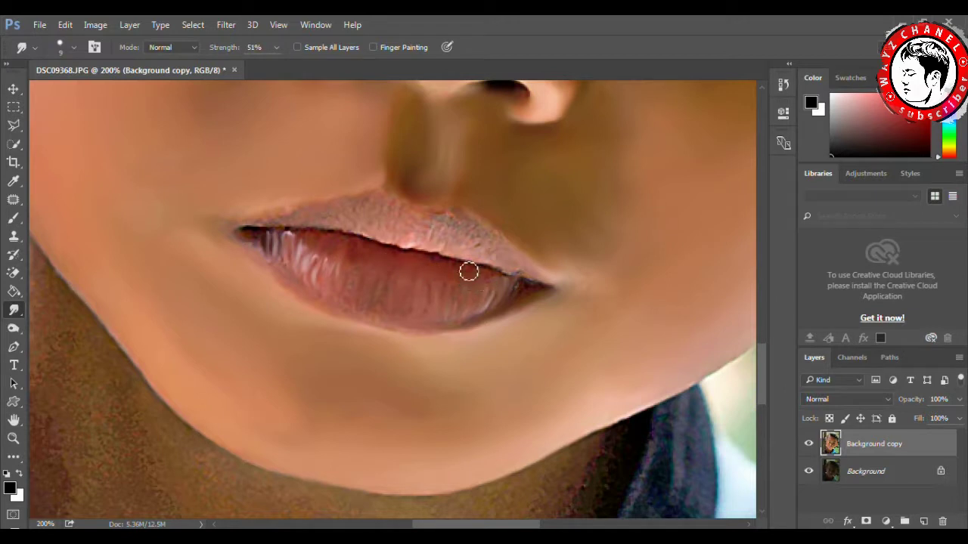
mouse_move(410, 279)
left_mouse_down()
mouse_move(460, 273)
mouse_move(473, 298)
mouse_move(445, 287)
mouse_move(412, 298)
mouse_move(373, 280)
mouse_move(351, 307)
mouse_move(374, 260)
mouse_move(395, 297)
mouse_move(378, 264)
mouse_move(264, 237)
mouse_move(253, 256)
mouse_move(301, 269)
left_mouse_up()
left_click_drag(347, 308, 360, 317)
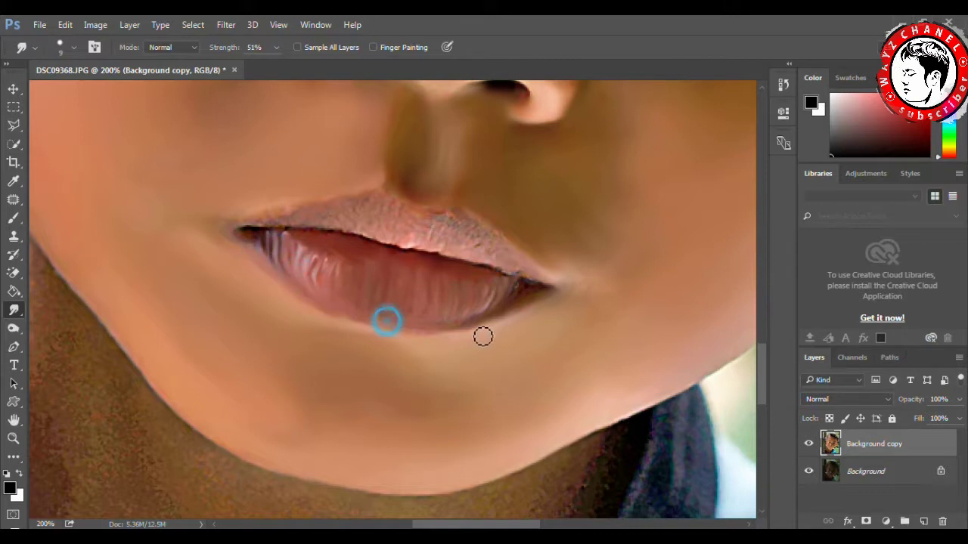
left_click_drag(519, 294, 524, 285)
left_click_drag(255, 246, 275, 250)
Step: Smooth the upper lip line, skin above it, right mouth corner and lower lip edge
left_click(325, 219)
mouse_move(325, 219)
left_mouse_down()
mouse_move(335, 220)
mouse_move(288, 225)
left_mouse_up()
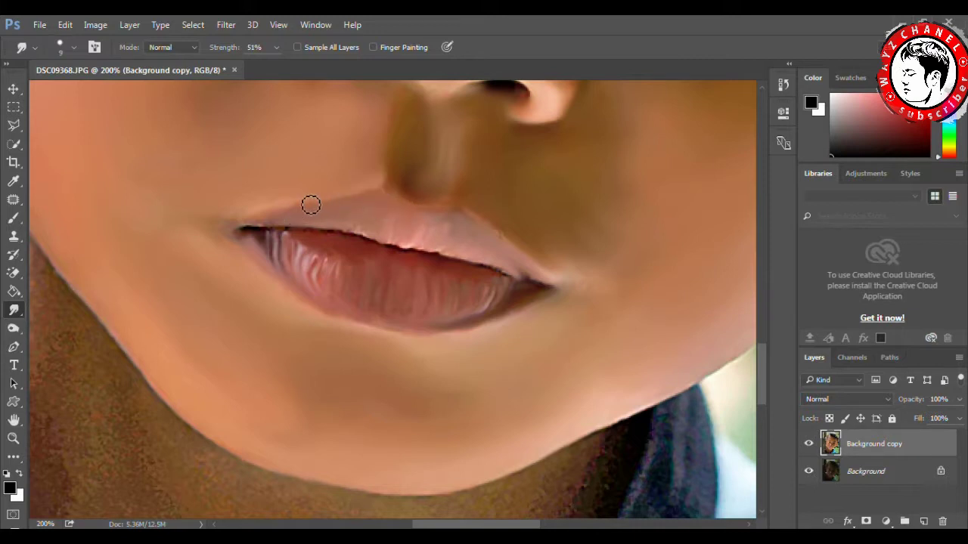
mouse_move(379, 185)
left_mouse_down()
mouse_move(506, 242)
mouse_move(557, 279)
mouse_move(483, 222)
mouse_move(522, 232)
mouse_move(431, 209)
mouse_move(475, 211)
mouse_move(440, 227)
left_mouse_up()
left_click_drag(344, 229, 248, 227)
mouse_move(500, 270)
left_mouse_down()
mouse_move(524, 287)
mouse_move(438, 250)
mouse_move(448, 238)
left_mouse_up()
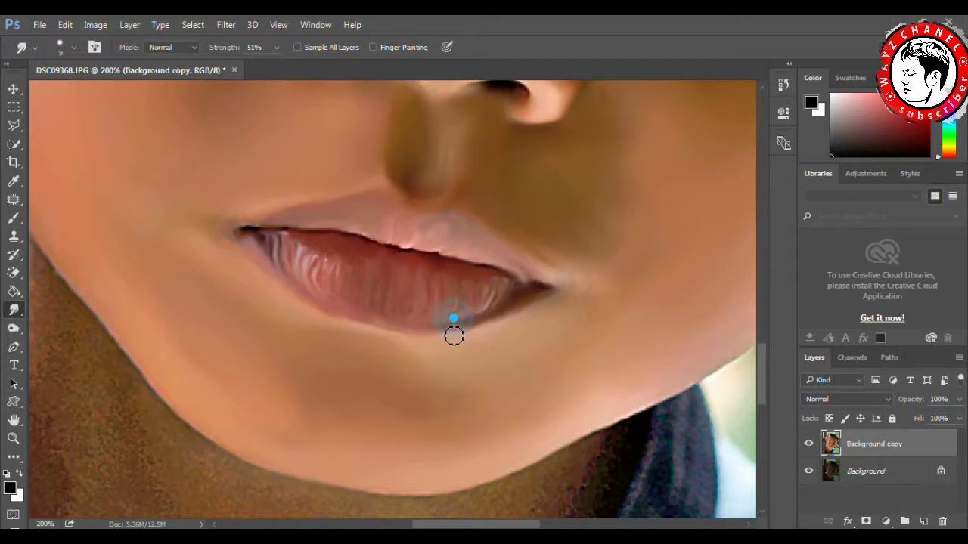
left_click_drag(411, 336, 491, 340)
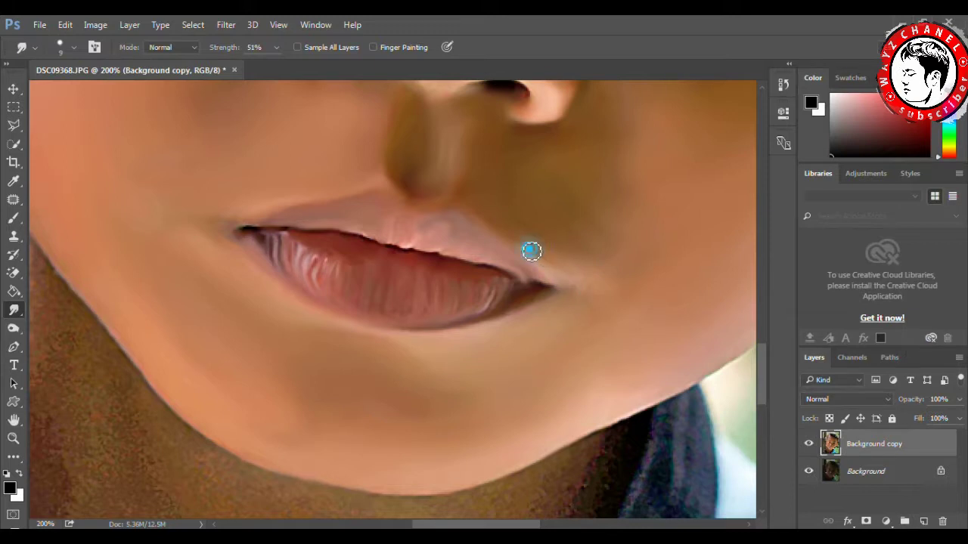
Step: Blend the lip corner with a soft brush tip and fit the whole photo on screen
right_click(569, 244)
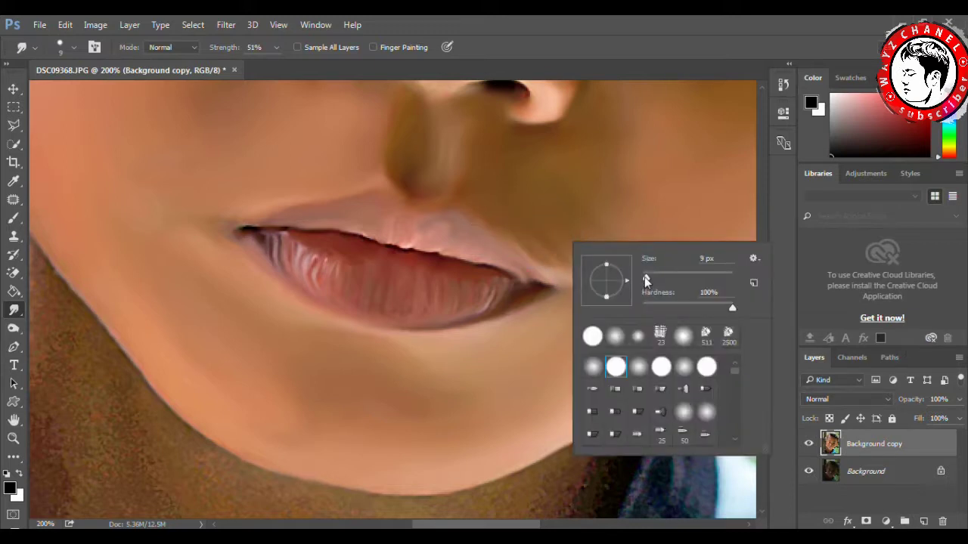
left_click(592, 367)
left_click_drag(540, 234, 475, 281)
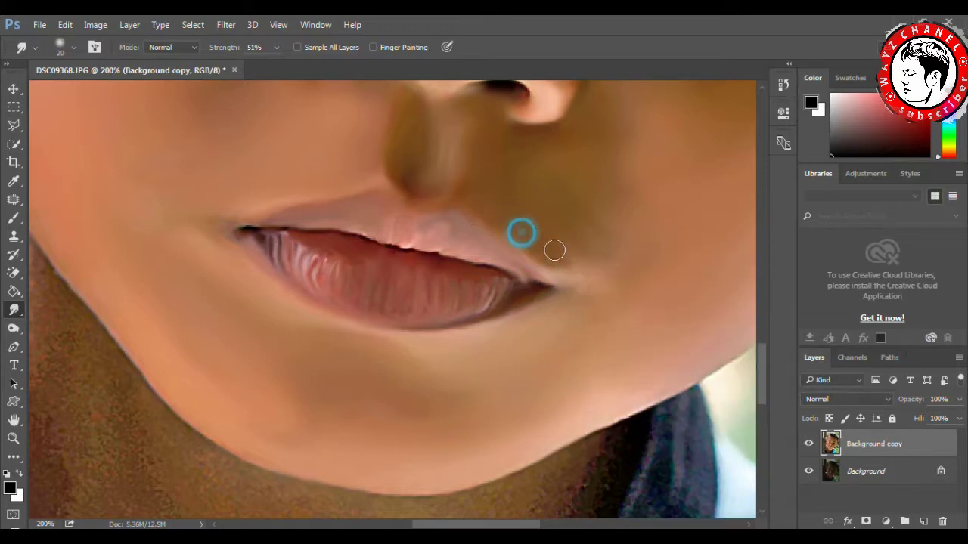
left_click(10, 440)
right_click(321, 316)
left_click(350, 356)
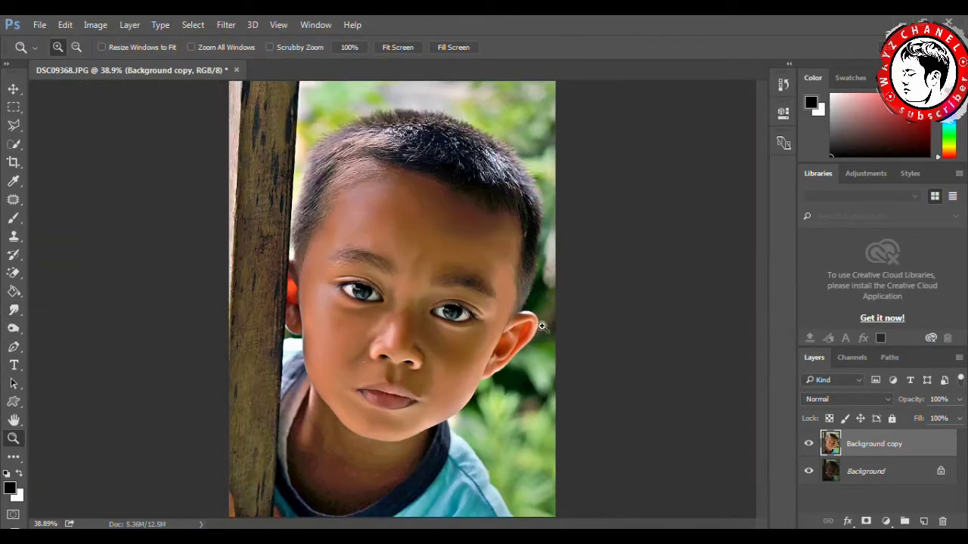
Step: Zoom in on the ear, set the Smudge brush to 12 px, and blend the inner ear
left_click(484, 277)
key("r")
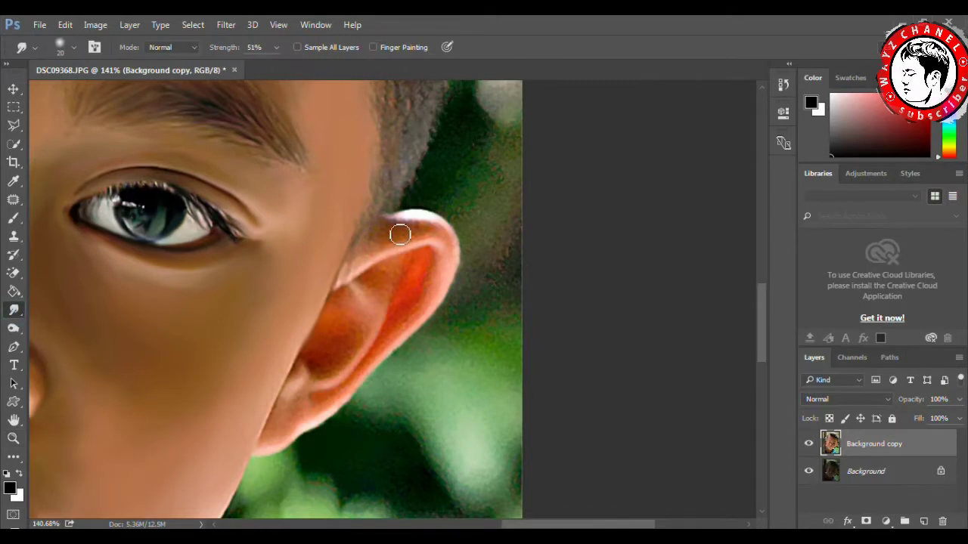
right_click(400, 234)
left_click_drag(468, 268, 463, 265)
left_click(384, 237)
mouse_move(353, 266)
left_mouse_down()
mouse_move(432, 249)
mouse_move(362, 275)
left_mouse_up()
mouse_move(412, 243)
left_mouse_down()
mouse_move(354, 268)
mouse_move(431, 245)
mouse_move(378, 227)
mouse_move(439, 225)
left_mouse_up()
Step: Smooth the ear's outer rim, red inner tones, lobe edge and upper rim
mouse_move(450, 269)
left_mouse_down()
mouse_move(423, 313)
mouse_move(335, 406)
mouse_move(266, 455)
left_mouse_up()
mouse_move(333, 405)
left_mouse_down()
mouse_move(328, 389)
mouse_move(443, 282)
left_mouse_up()
mouse_move(441, 249)
left_mouse_down()
mouse_move(439, 274)
mouse_move(404, 316)
left_mouse_up()
mouse_move(416, 270)
left_mouse_down()
mouse_move(426, 270)
mouse_move(417, 317)
mouse_move(406, 328)
mouse_move(391, 331)
mouse_move(389, 275)
mouse_move(417, 254)
mouse_move(367, 280)
mouse_move(387, 304)
mouse_move(398, 276)
mouse_move(397, 309)
left_mouse_up()
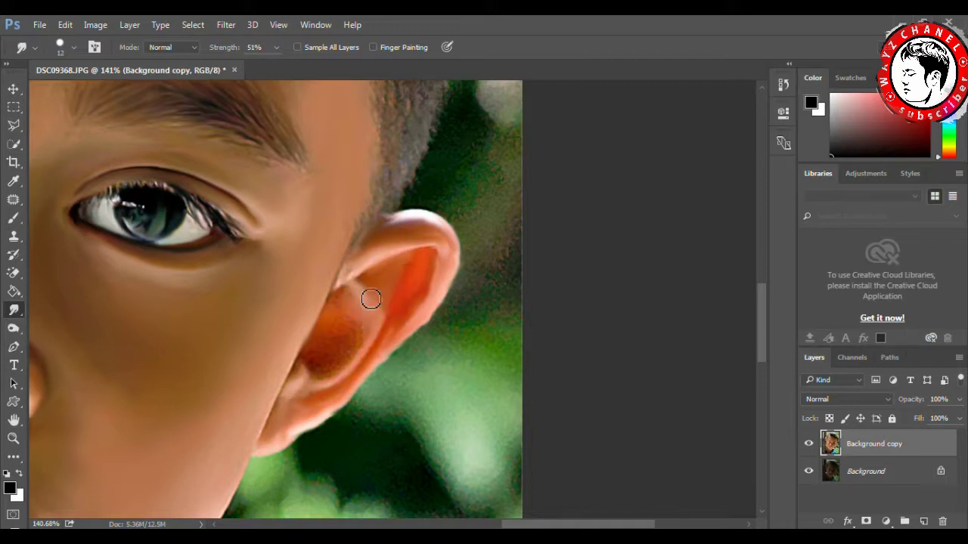
mouse_move(312, 396)
left_mouse_down()
mouse_move(303, 367)
mouse_move(324, 363)
mouse_move(324, 372)
mouse_move(346, 313)
mouse_move(360, 344)
mouse_move(351, 303)
mouse_move(378, 289)
mouse_move(384, 363)
mouse_move(285, 437)
left_mouse_up()
left_click_drag(305, 370, 311, 397)
left_click_drag(294, 437, 270, 453)
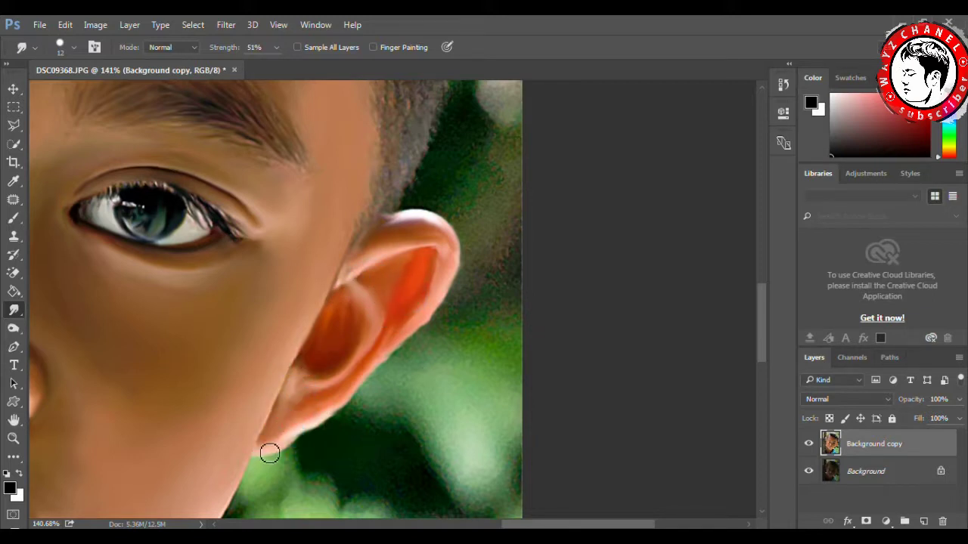
mouse_move(447, 242)
left_mouse_down()
mouse_move(410, 222)
mouse_move(378, 228)
left_mouse_up()
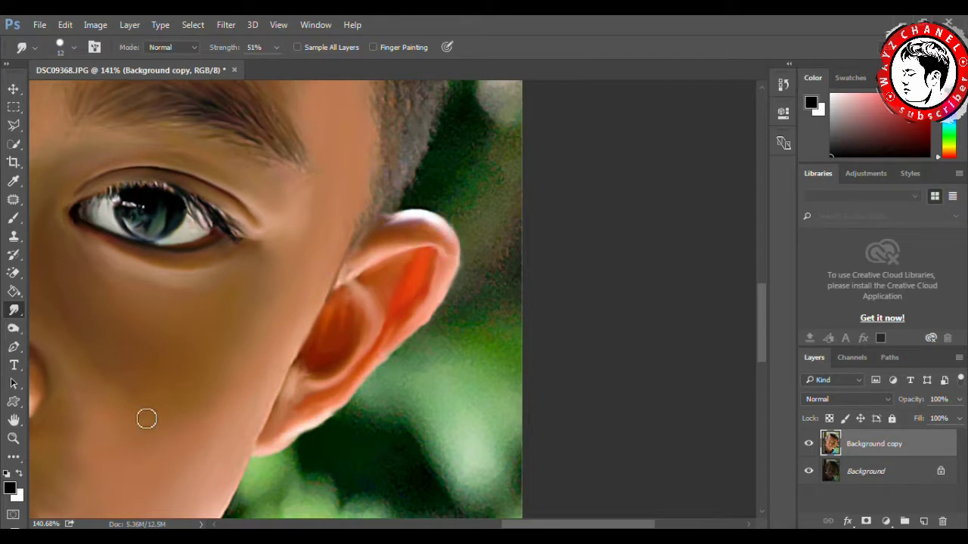
Step: Bring the ear by the wooden post into view and smear its upper red edge
left_click(448, 525)
scroll(264, 280, "left", 2)
scroll(264, 281, "up", 1)
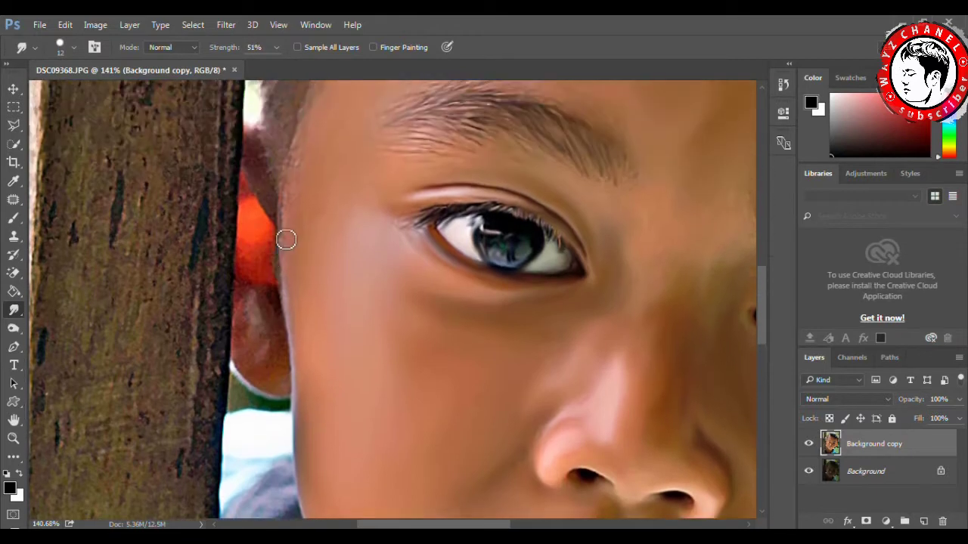
scroll(285, 237, "up", 1)
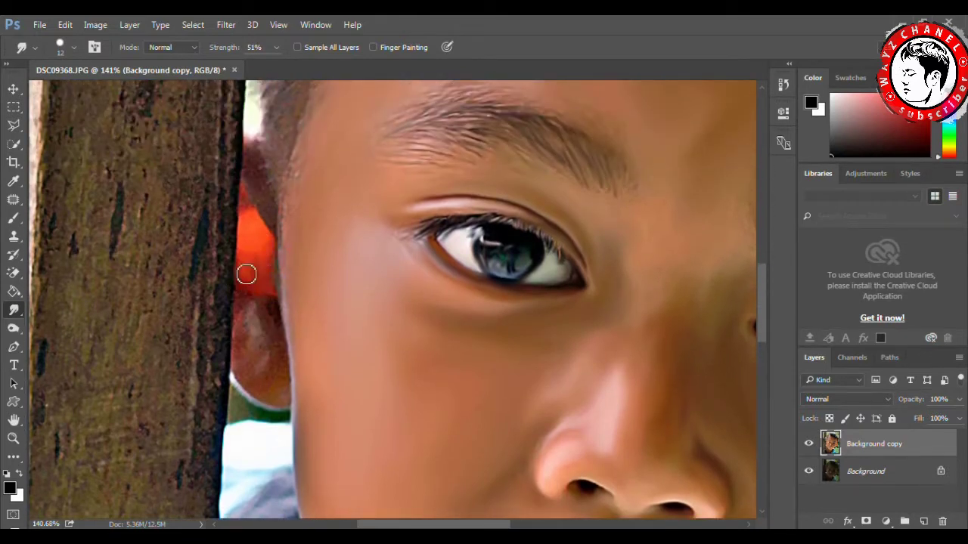
left_click_drag(270, 251, 276, 276)
left_click_drag(257, 174, 271, 206)
left_click_drag(259, 169, 252, 189)
mouse_move(250, 151)
left_mouse_down()
mouse_move(246, 290)
mouse_move(273, 322)
mouse_move(283, 372)
mouse_move(281, 399)
mouse_move(259, 353)
mouse_move(265, 398)
left_mouse_up()
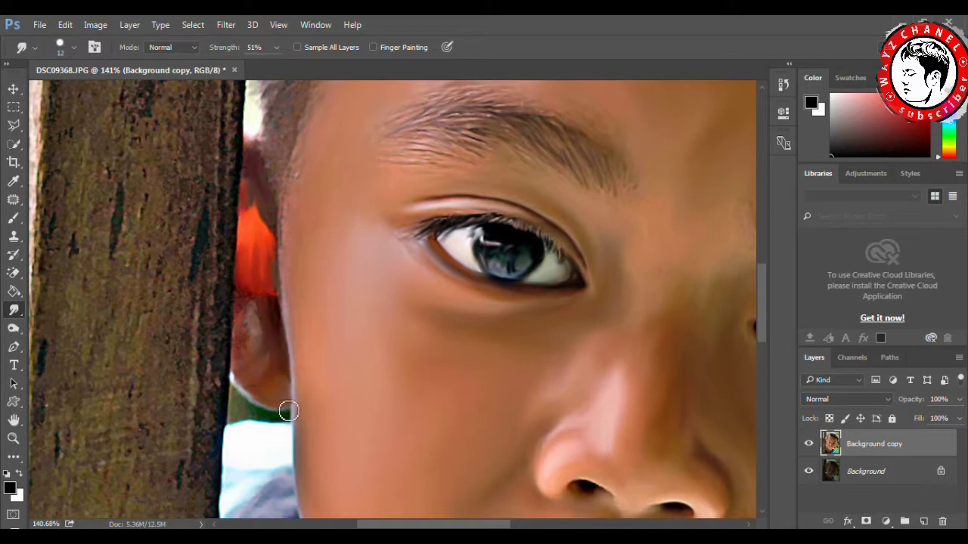
Step: Soften the red-and-white ear edge with short smudge strokes
left_click_drag(250, 310, 269, 368)
left_click_drag(245, 291, 279, 306)
left_click_drag(253, 274, 276, 311)
left_click_drag(262, 265, 276, 234)
left_click_drag(265, 277, 284, 265)
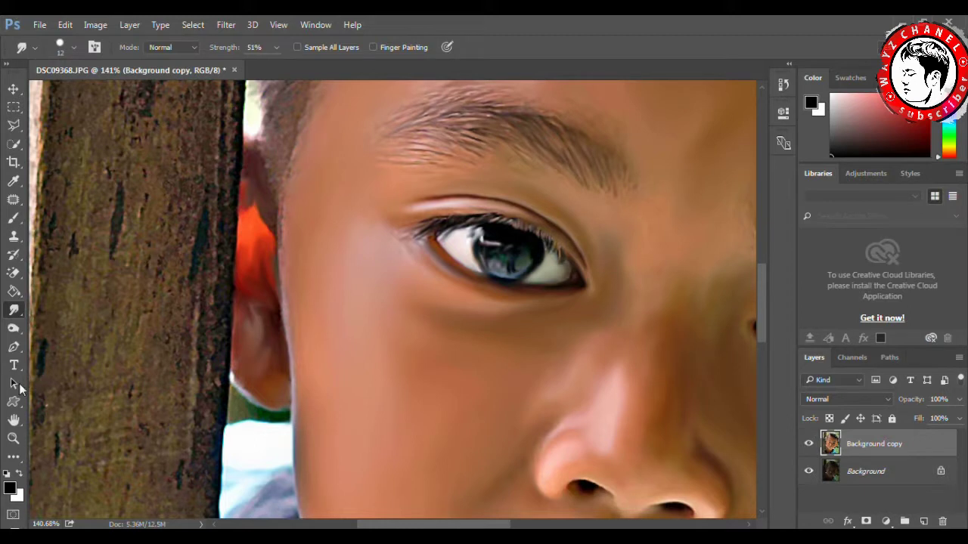
Step: Fit the photo on screen, then zoom in on the chin and neck
left_click(14, 439)
key("ctrl+0")
left_click_drag(230, 349, 345, 388)
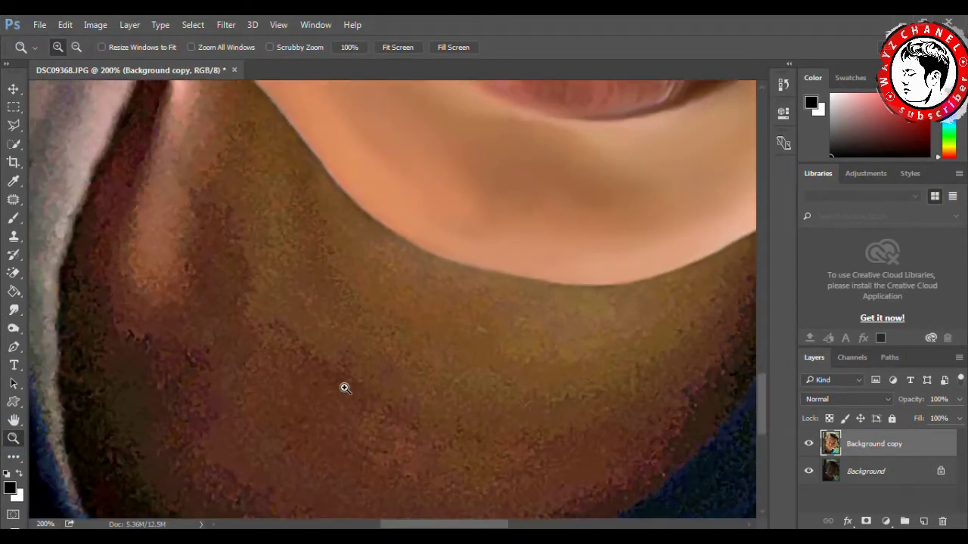
Step: With a larger Smudge brush, blend the neck edge and the jaw-to-neck edge
scroll(345, 388, "up", 2)
left_click(14, 310)
right_click(239, 255)
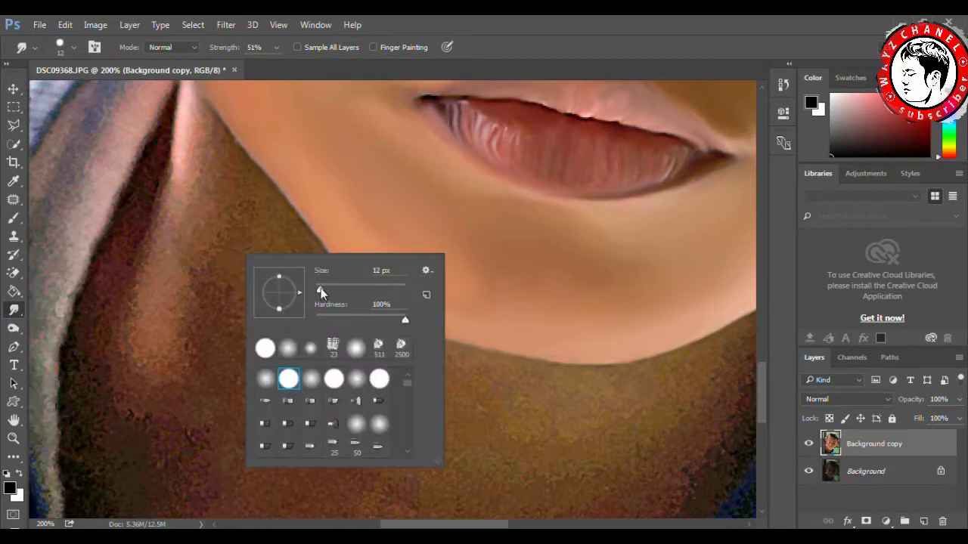
left_click(253, 234)
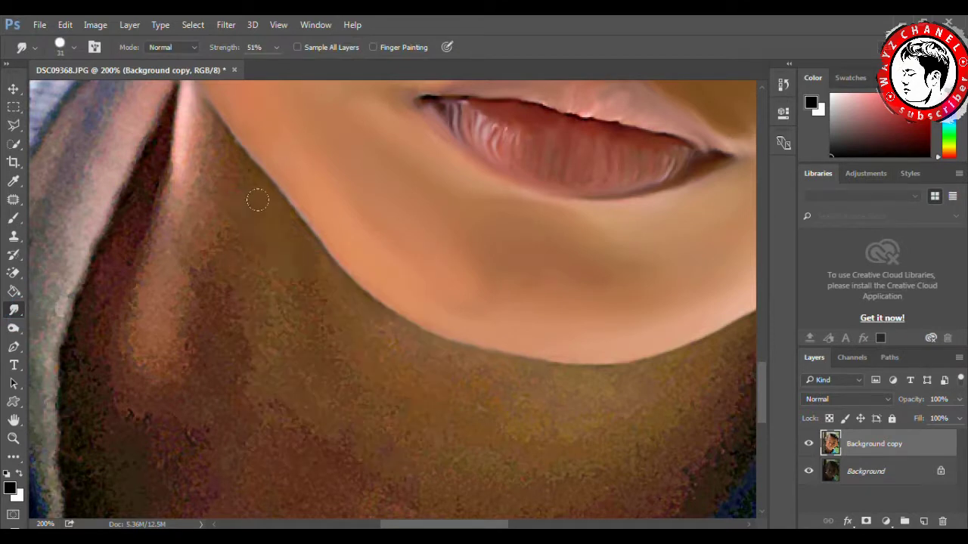
mouse_move(283, 237)
left_mouse_down()
mouse_move(205, 130)
mouse_move(181, 219)
left_mouse_up()
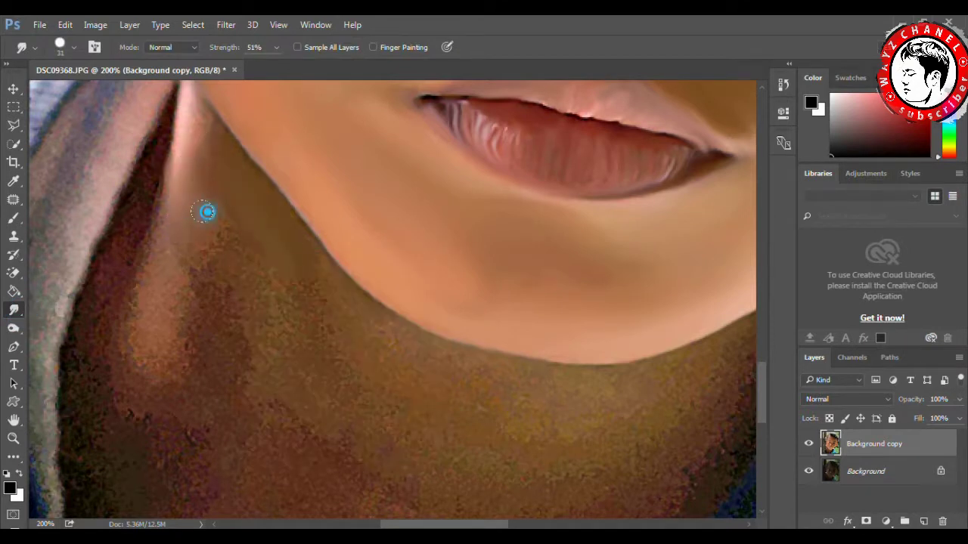
mouse_move(284, 231)
left_mouse_down()
mouse_move(324, 315)
mouse_move(400, 352)
left_mouse_up()
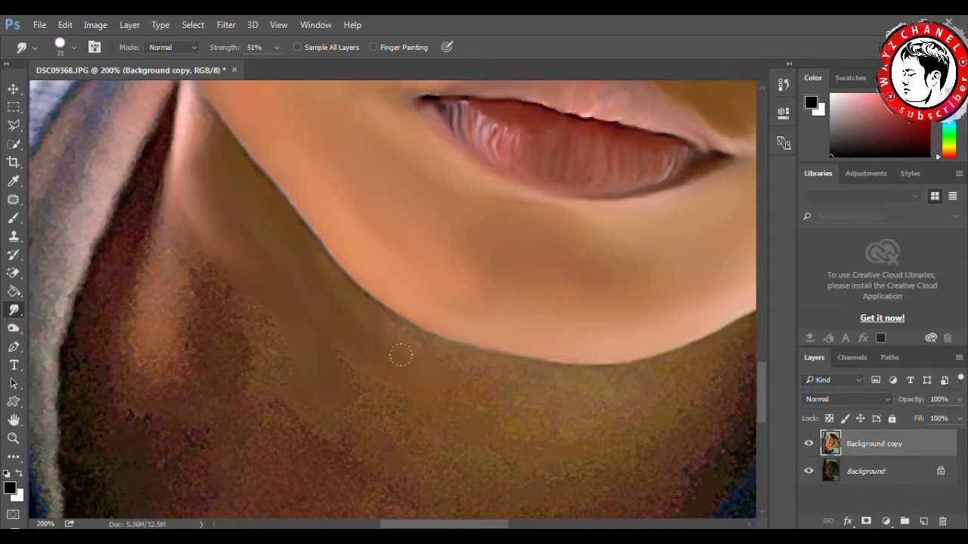
left_click_drag(270, 257, 328, 346)
Step: Reduce the brush from 31 to 20 and smooth the jaw edge and neck below it
right_click(406, 384)
left_click_drag(505, 345, 469, 364)
left_click(318, 282)
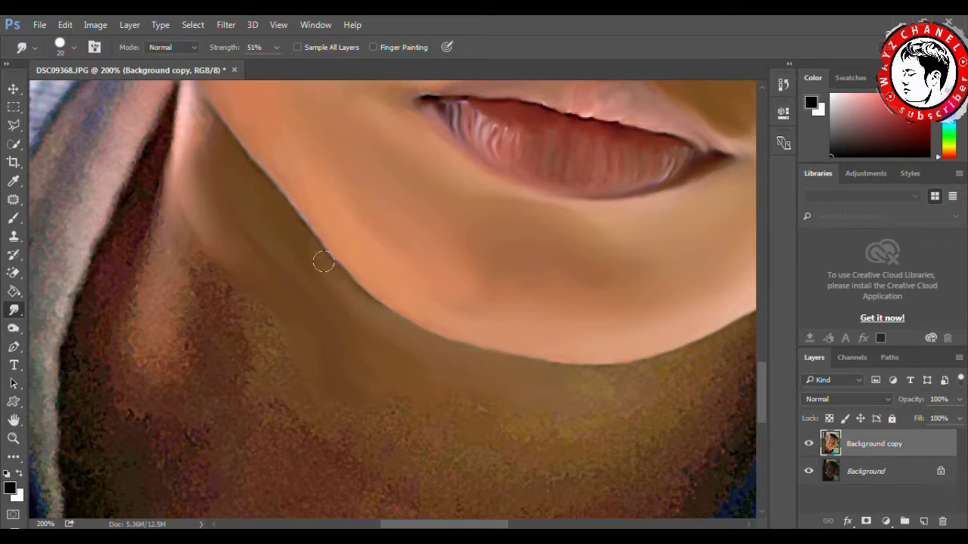
left_click_drag(312, 263, 268, 189)
scroll(203, 274, "up", 3)
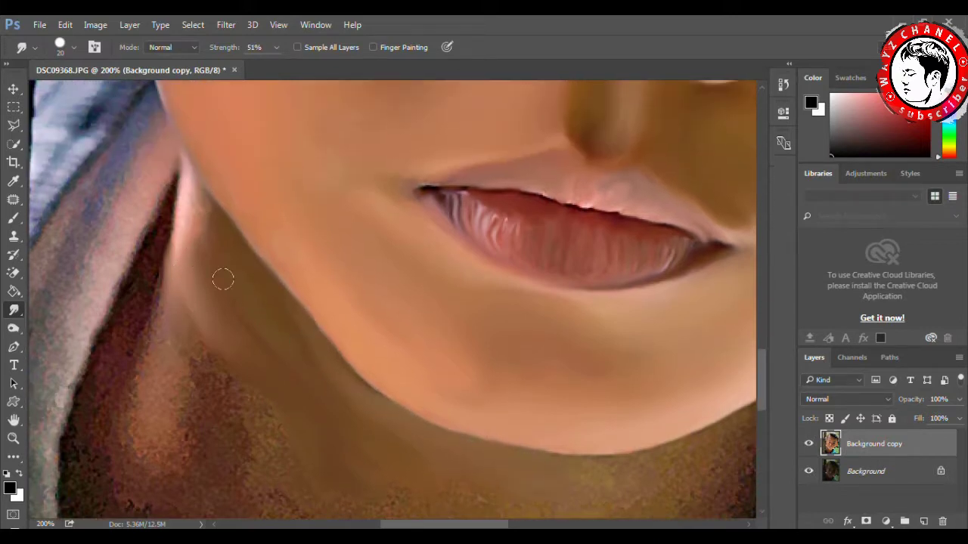
mouse_move(187, 246)
left_mouse_down()
mouse_move(197, 222)
mouse_move(198, 279)
left_mouse_up()
mouse_move(189, 348)
left_mouse_down()
mouse_move(216, 410)
mouse_move(204, 410)
left_mouse_up()
Step: Smear the pale neck streak upward and blend it into the neck shadow
scroll(204, 411, "down", 3)
mouse_move(216, 238)
left_mouse_down()
mouse_move(199, 275)
mouse_move(264, 337)
mouse_move(148, 349)
mouse_move(158, 376)
mouse_move(188, 304)
mouse_move(197, 227)
mouse_move(196, 258)
mouse_move(188, 229)
left_mouse_up()
mouse_move(196, 270)
left_mouse_down()
mouse_move(231, 257)
mouse_move(256, 271)
mouse_move(255, 388)
left_mouse_up()
left_click_drag(125, 271, 114, 356)
mouse_move(159, 197)
left_mouse_down()
mouse_move(134, 263)
mouse_move(158, 164)
mouse_move(147, 205)
mouse_move(188, 322)
left_mouse_up()
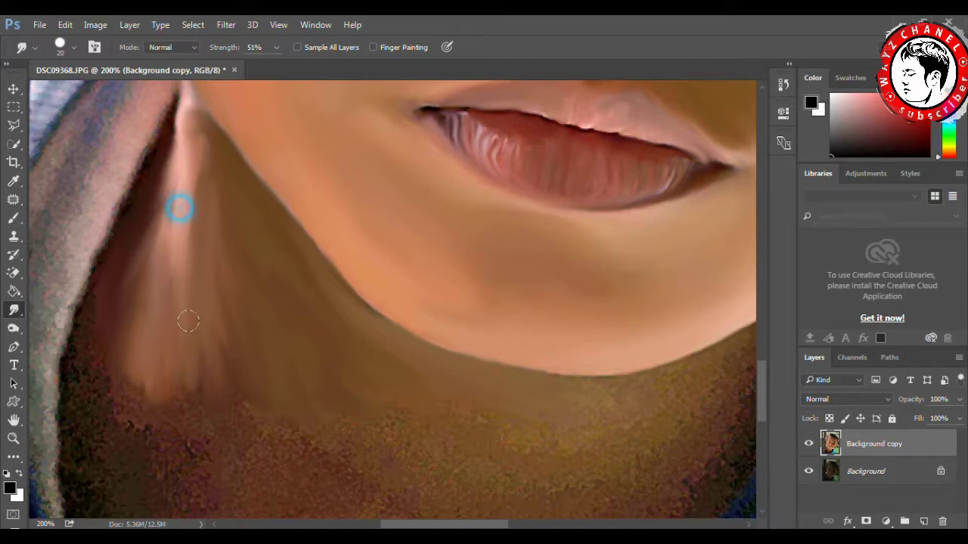
Step: Enlarge the brush from 20 to 51 and smooth the grainy neck texture
scroll(188, 322, "down", 2)
right_click(231, 288)
left_click_drag(303, 325, 328, 325)
left_click_drag(166, 281, 163, 390)
mouse_move(260, 366)
left_mouse_down()
mouse_move(396, 385)
mouse_move(609, 361)
mouse_move(580, 346)
mouse_move(425, 408)
mouse_move(365, 375)
left_mouse_up()
scroll(359, 372, "down", 4)
mouse_move(384, 417)
left_mouse_down()
mouse_move(472, 348)
mouse_move(583, 352)
mouse_move(425, 395)
mouse_move(201, 413)
mouse_move(291, 279)
left_mouse_up()
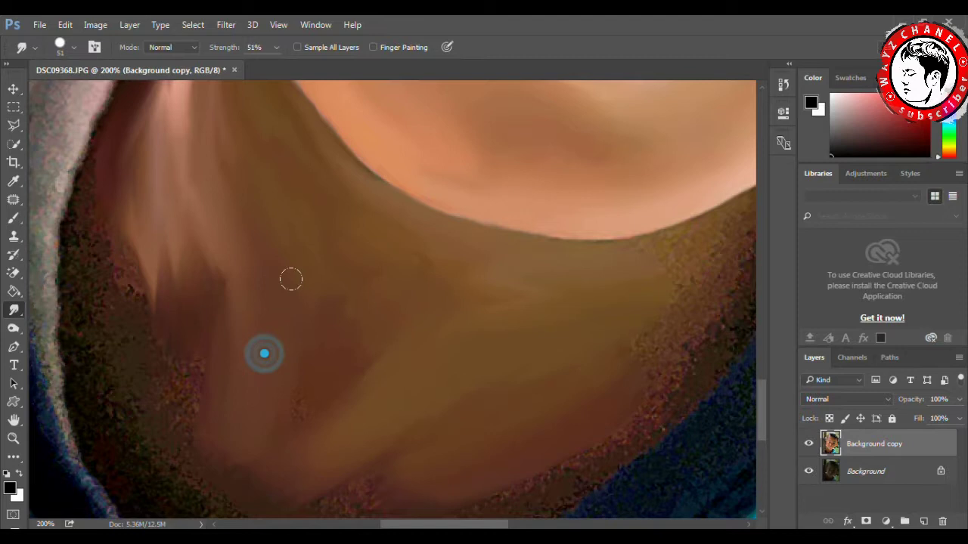
Step: Reduce the brush from 51 to 25 and smudge the neck shadow
right_click(361, 353)
left_click_drag(459, 350, 445, 348)
left_click(195, 300)
left_click_drag(194, 300, 347, 355)
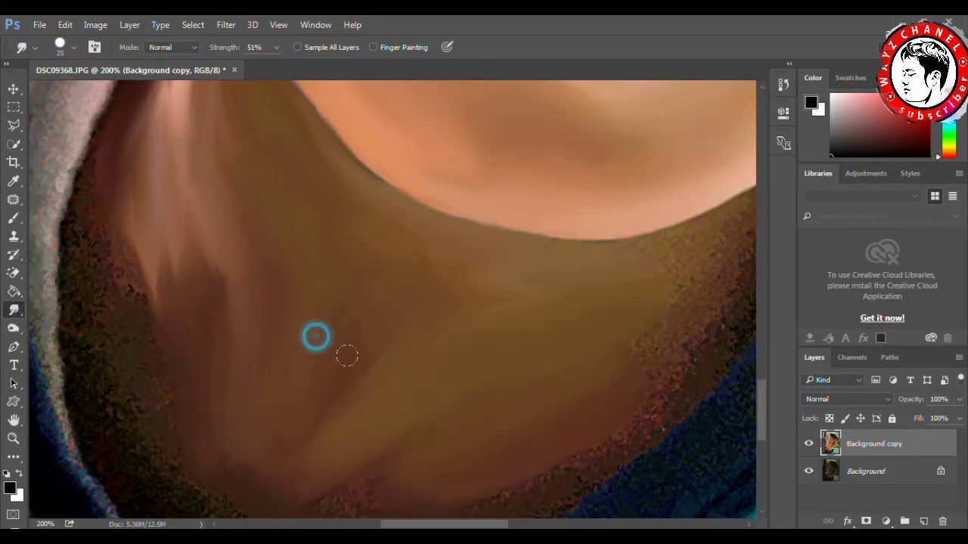
scroll(328, 400, "down", 4)
left_click_drag(383, 389, 296, 416)
left_click_drag(390, 448, 347, 448)
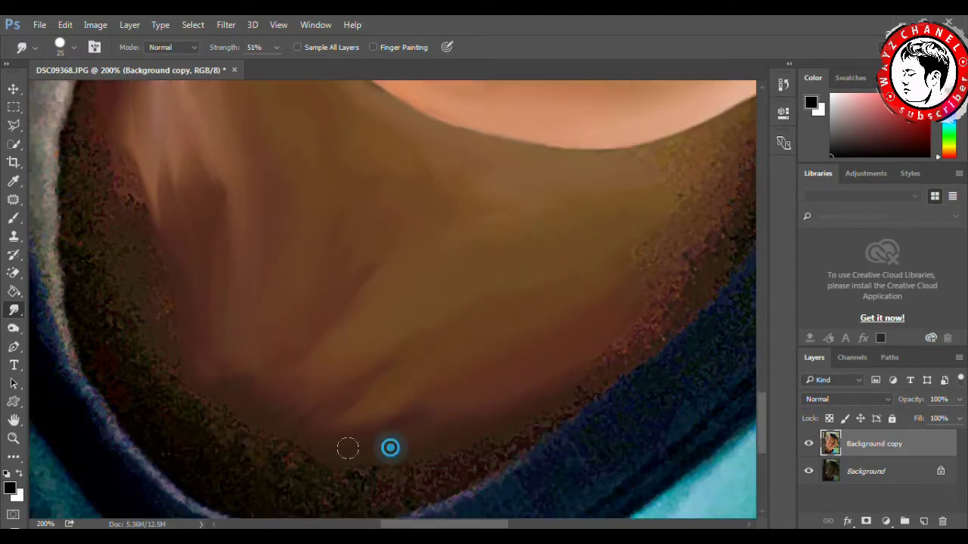
Step: Streak the upper-left, left side and lower-left areas of the neck
mouse_move(151, 255)
left_mouse_down()
mouse_move(162, 151)
mouse_move(188, 268)
left_mouse_up()
mouse_move(205, 174)
left_mouse_down()
mouse_move(221, 269)
mouse_move(199, 169)
mouse_move(189, 227)
mouse_move(151, 184)
mouse_move(145, 233)
mouse_move(108, 155)
mouse_move(98, 216)
mouse_move(112, 350)
mouse_move(117, 177)
left_mouse_up()
scroll(106, 265, "up", 3)
left_click_drag(147, 335, 140, 388)
left_click_drag(116, 339, 150, 289)
mouse_move(151, 399)
left_mouse_down()
mouse_move(141, 305)
mouse_move(121, 426)
left_mouse_up()
mouse_move(126, 353)
left_mouse_down()
mouse_move(134, 443)
mouse_move(144, 367)
mouse_move(229, 454)
mouse_move(208, 424)
mouse_move(257, 401)
mouse_move(287, 438)
mouse_move(393, 458)
left_mouse_up()
Step: Smooth the lower-left neck edge and dab it near the collar
scroll(144, 366, "down", 3)
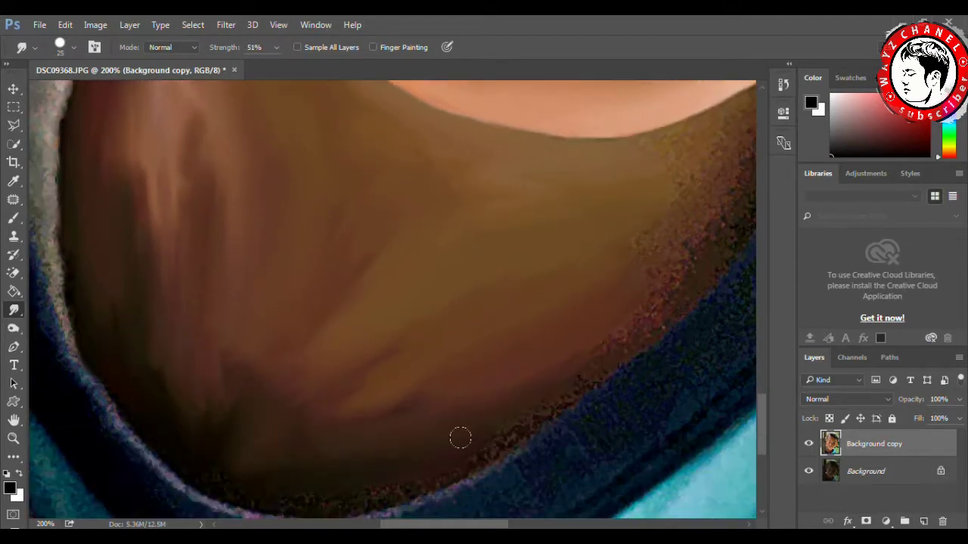
scroll(460, 437, "down", 2)
scroll(453, 431, "down", 1)
left_click_drag(434, 391, 277, 419)
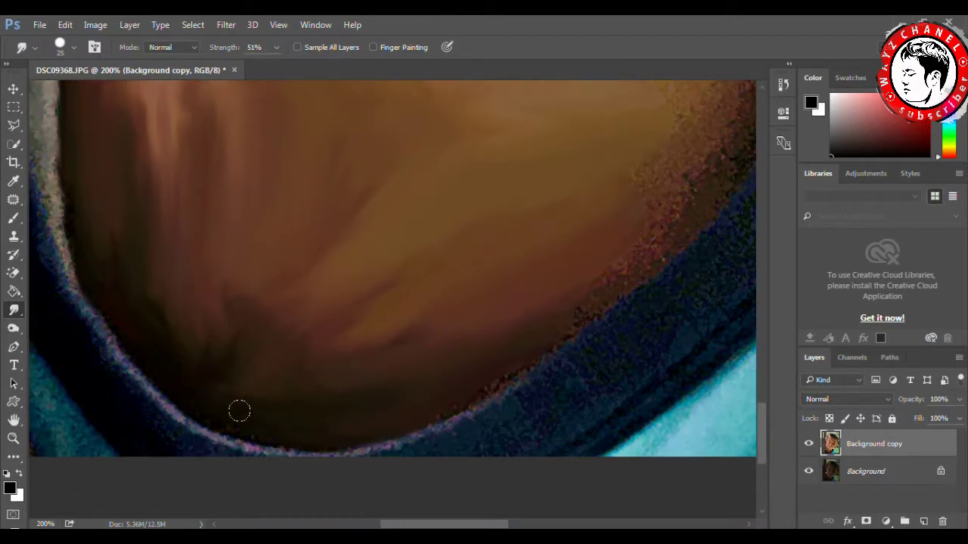
left_click_drag(212, 403, 151, 368)
left_click(217, 405)
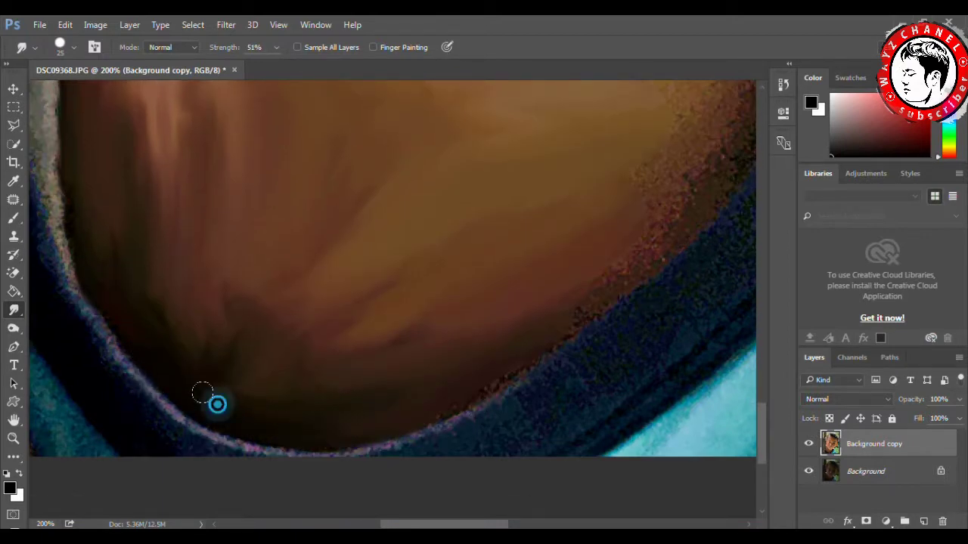
Step: Reshape the neck shadow above the collar and dab the neck beside it
left_click_drag(220, 370, 225, 353)
left_click_drag(257, 391, 287, 367)
left_click_drag(348, 398, 442, 380)
left_click(423, 400)
left_click(453, 391)
Step: Smooth the speckled neck skin beside and along the collar edge
scroll(414, 333, "right", 3)
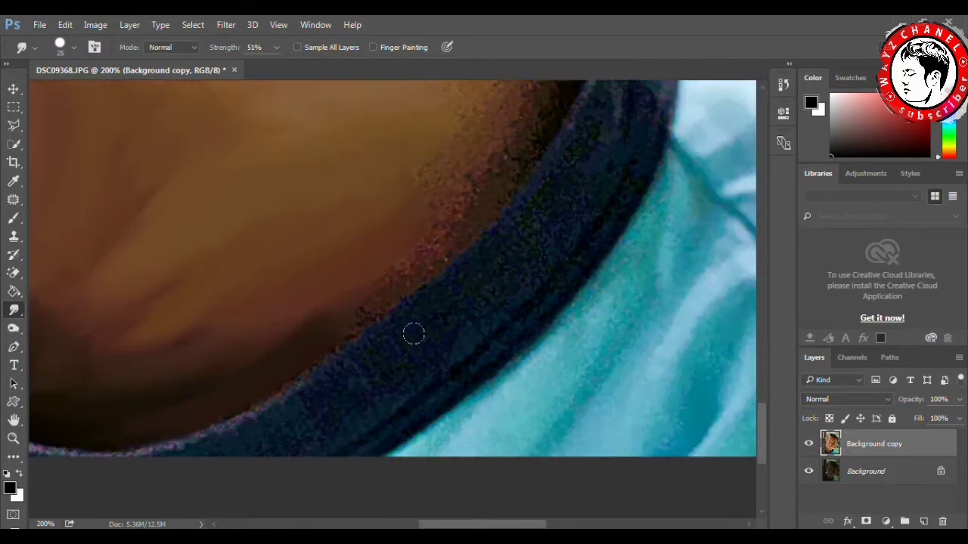
scroll(413, 333, "up", 3)
mouse_move(506, 229)
left_mouse_down()
mouse_move(430, 257)
mouse_move(492, 177)
mouse_move(431, 216)
left_mouse_up()
left_click_drag(518, 147, 438, 169)
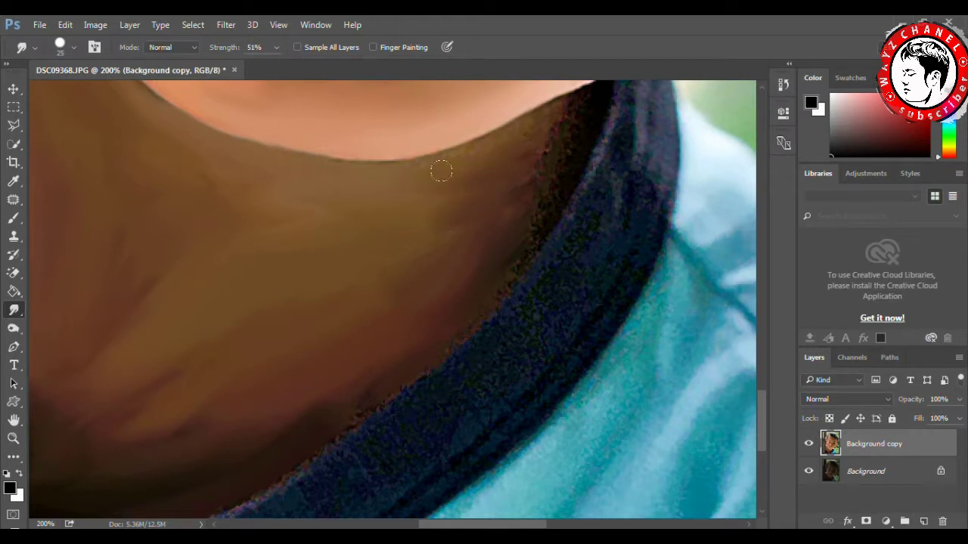
left_click_drag(529, 210, 444, 258)
left_click_drag(507, 249, 363, 382)
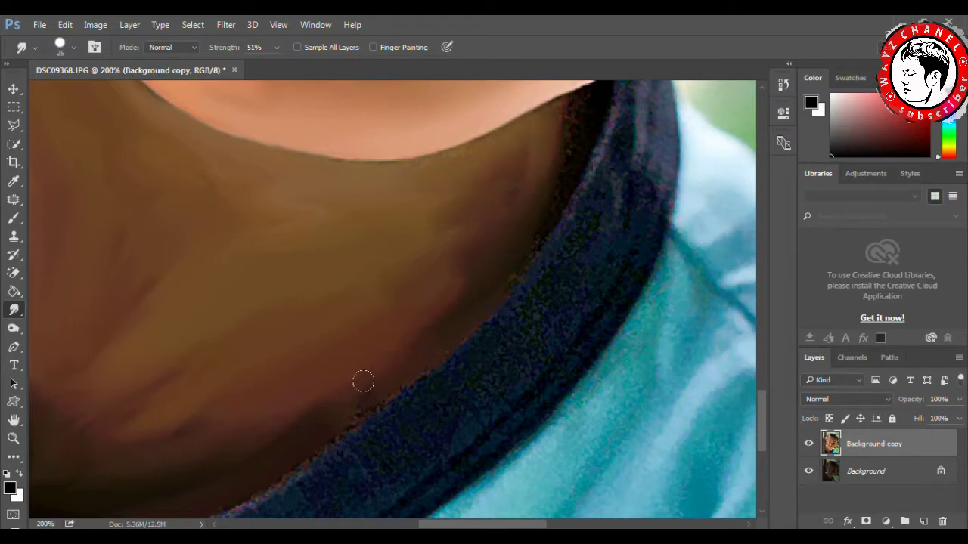
Step: Blend the neck shading near the collar and smear the skin under the chin
scroll(356, 344, "up", 3)
left_click_drag(568, 223, 510, 318)
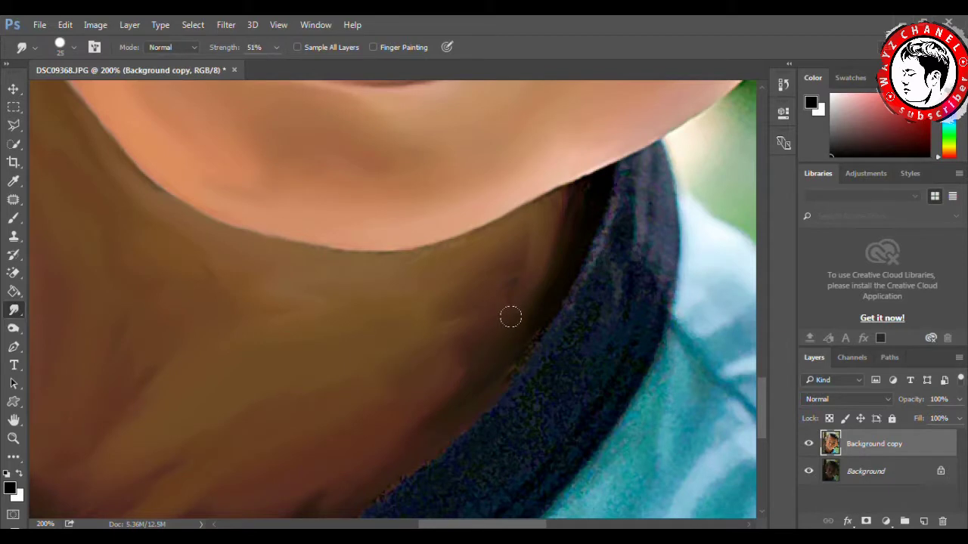
mouse_move(519, 269)
left_mouse_down()
mouse_move(479, 232)
mouse_move(504, 232)
mouse_move(367, 281)
mouse_move(437, 289)
mouse_move(493, 277)
mouse_move(493, 298)
mouse_move(551, 210)
left_mouse_up()
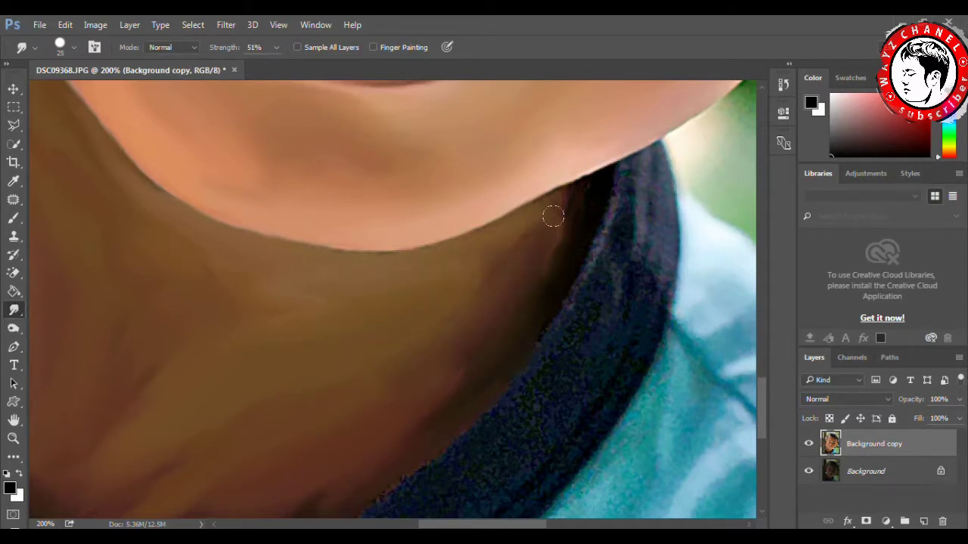
mouse_move(540, 250)
left_mouse_down()
mouse_move(568, 199)
mouse_move(556, 200)
left_mouse_up()
left_click_drag(402, 270, 290, 255)
left_click_drag(283, 339, 292, 288)
mouse_move(216, 268)
left_mouse_down()
mouse_move(207, 283)
mouse_move(227, 313)
left_mouse_up()
Step: Zoom the view to Fit Screen
left_click(12, 438)
right_click(387, 286)
left_click(435, 301)
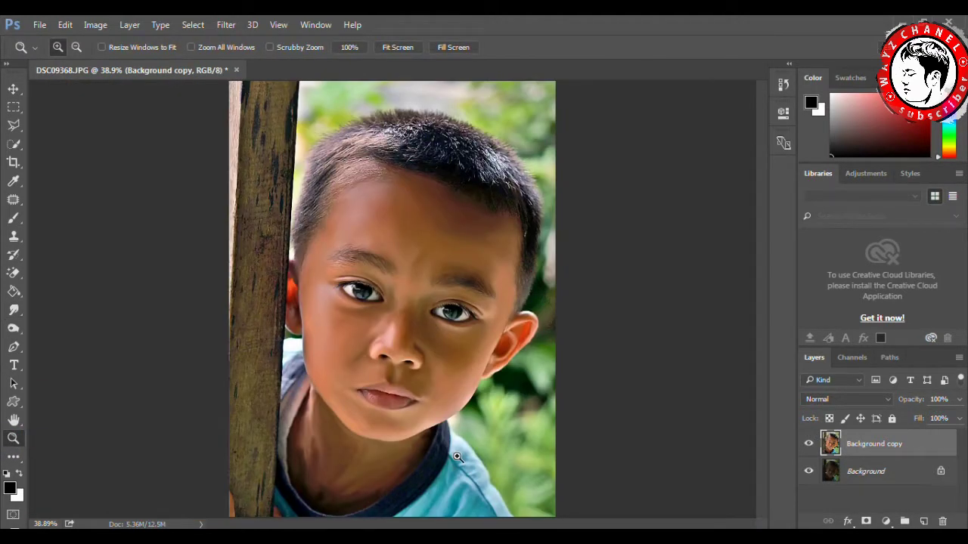
Step: Adjust the Smudge brush size and softness settings
key("r")
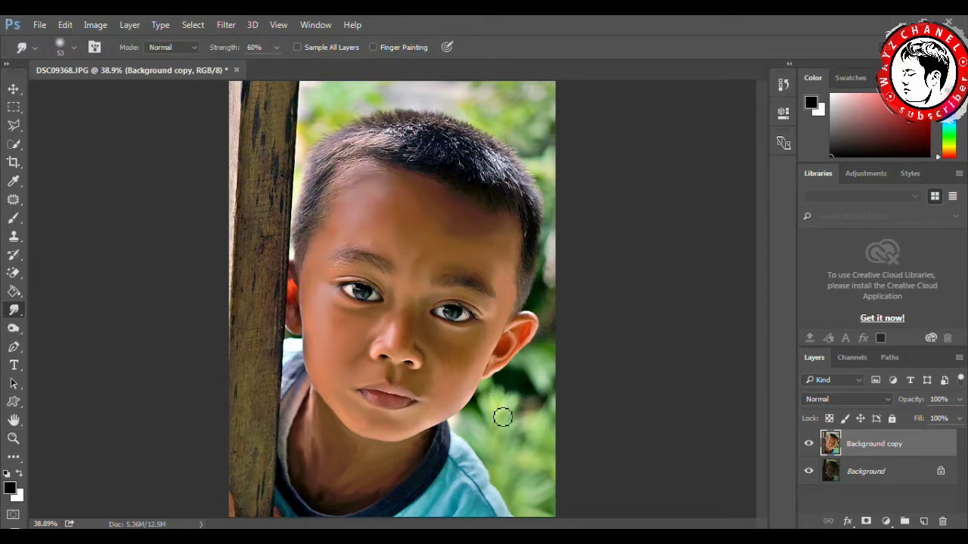
right_click(501, 415)
left_click(607, 349)
left_click(440, 369)
right_click(463, 381)
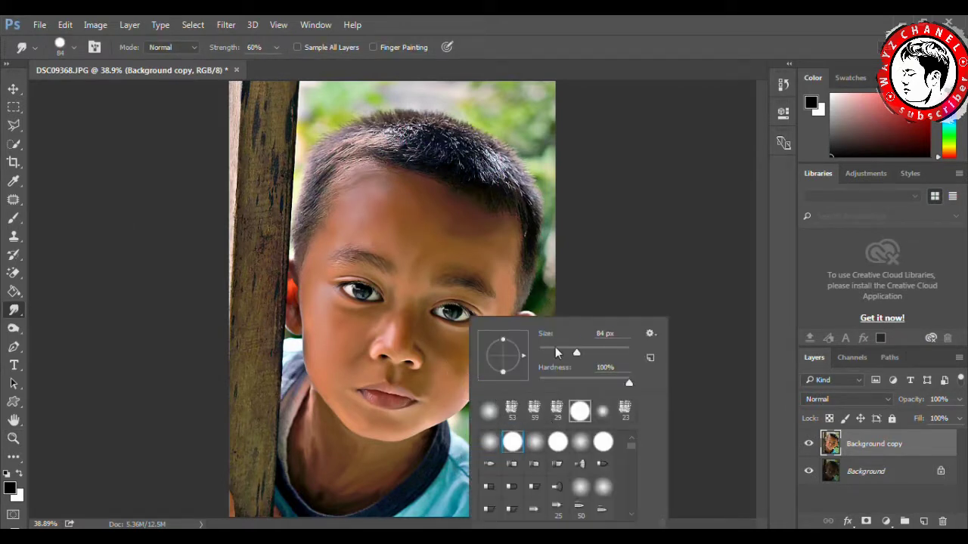
left_click(454, 379)
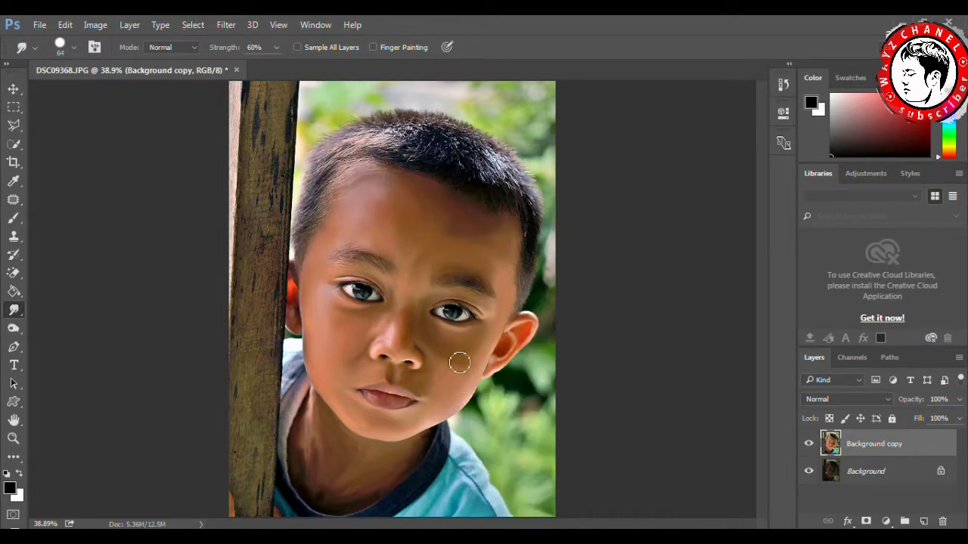
right_click(471, 363)
left_click(467, 369)
Step: Zoom in on the face and smooth the cheek with a soft 77 px brush
left_click(13, 438)
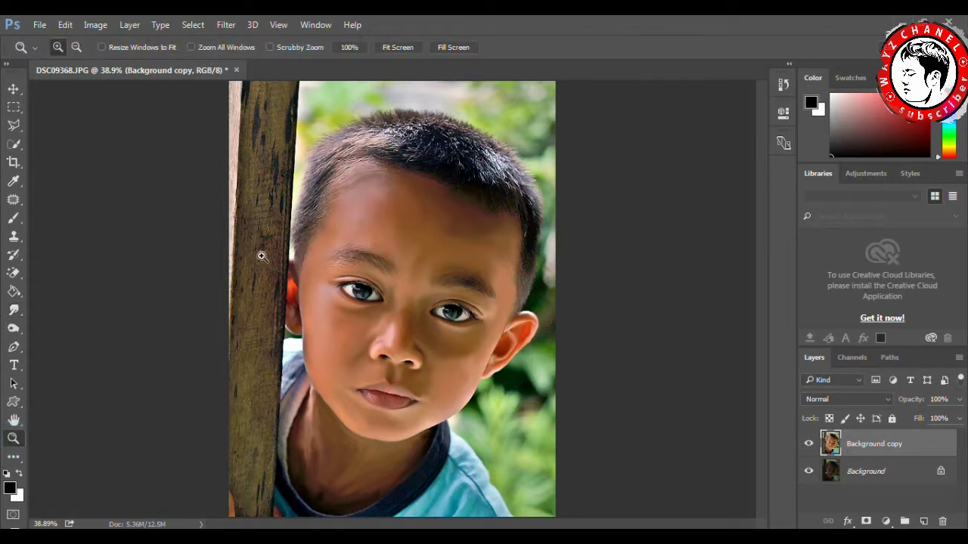
left_click_drag(259, 252, 533, 453)
left_click(13, 310)
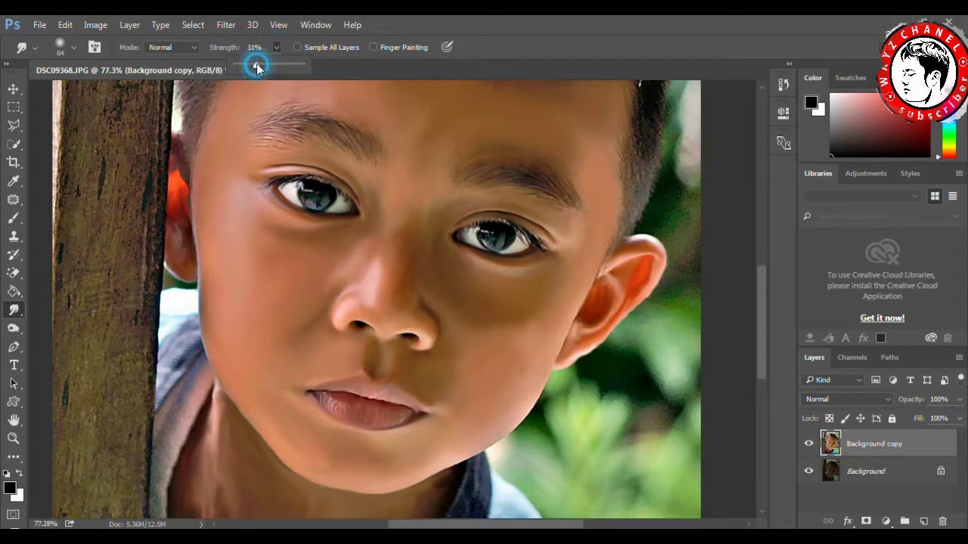
right_click(512, 338)
key("Return")
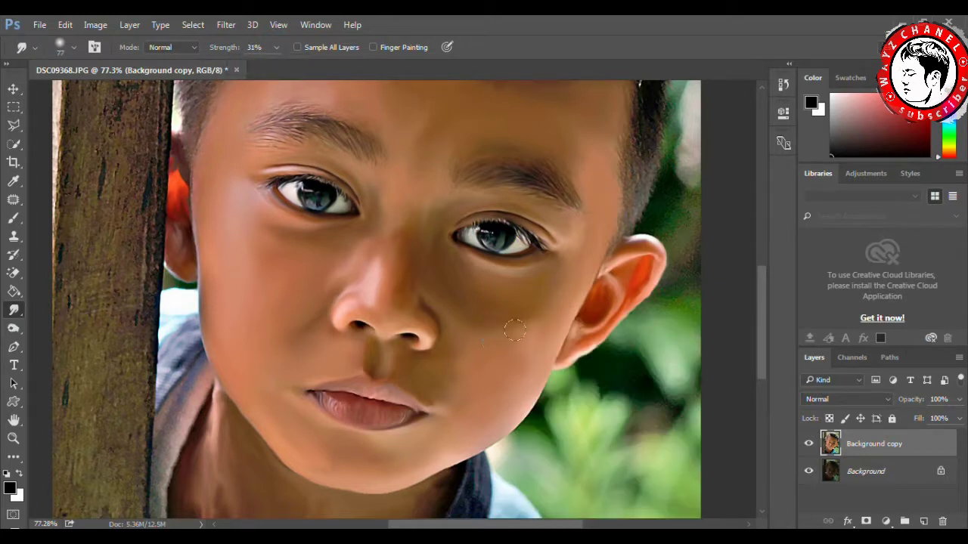
mouse_move(515, 353)
left_mouse_down()
mouse_move(496, 347)
mouse_move(483, 283)
mouse_move(434, 279)
left_mouse_up()
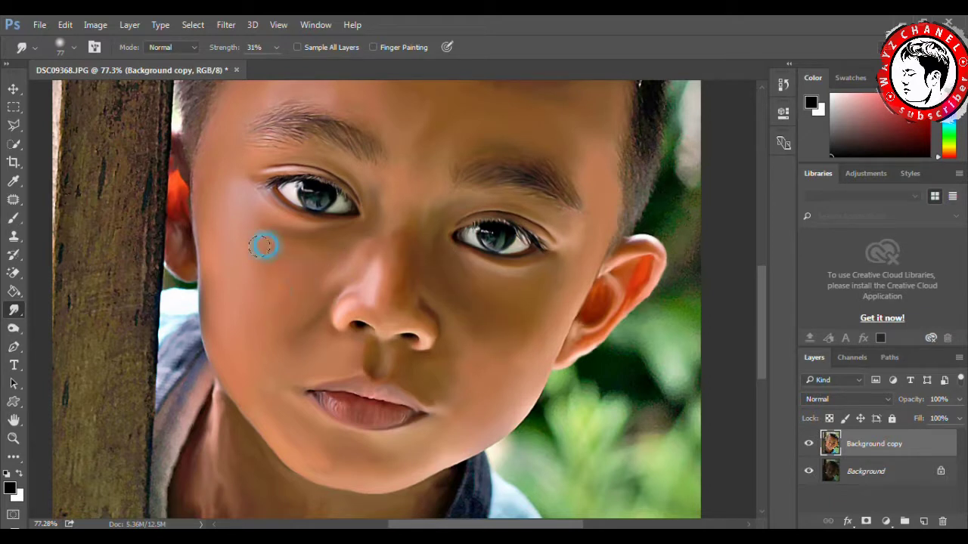
Step: Blend the skin near the brow and below the nose, then zoom close on the nose
scroll(411, 224, "up", 3)
right_click(458, 296)
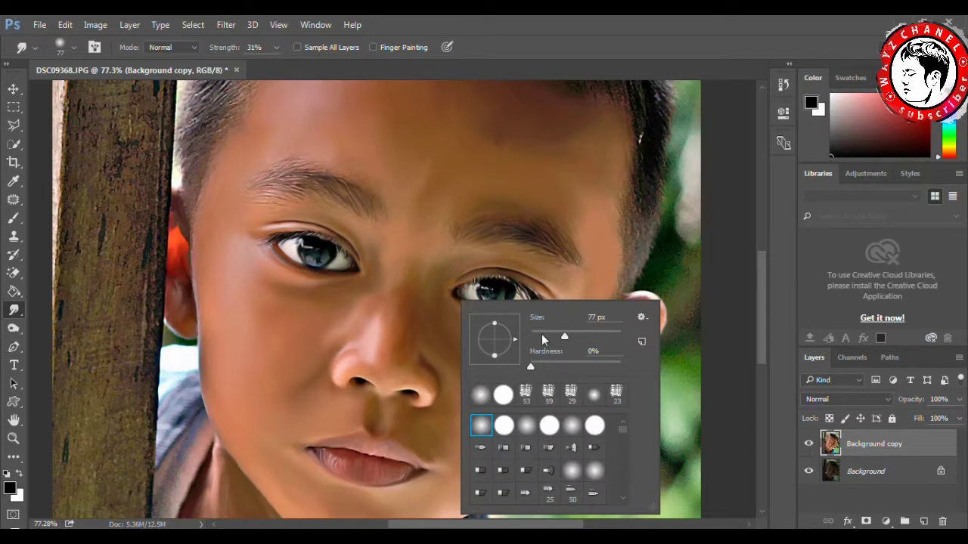
key("Return")
left_click_drag(427, 276, 442, 265)
left_click_drag(443, 367, 435, 416)
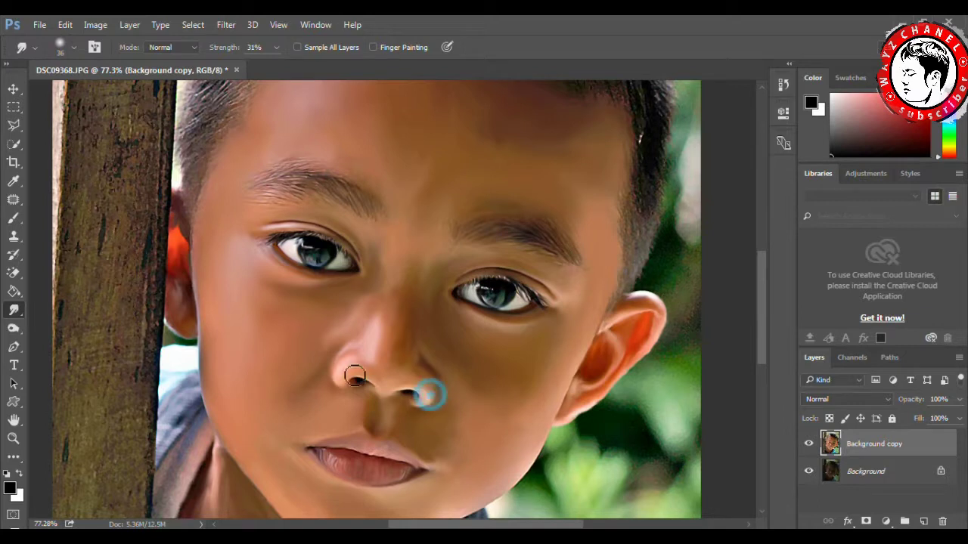
left_click(13, 438)
left_click(421, 400)
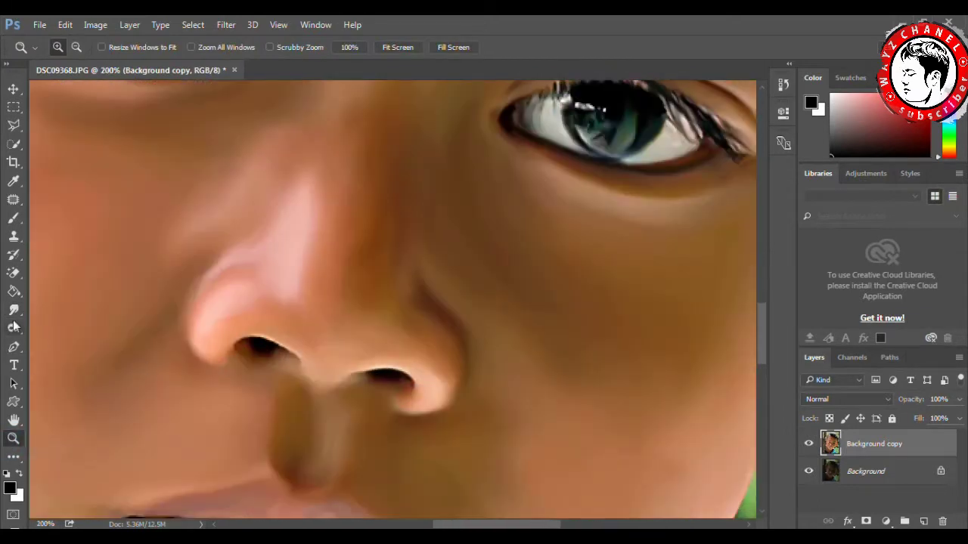
Step: Pick a hard 14 px Smudge brush and reshape the left nostril's dark edge
left_click(13, 310)
right_click(344, 285)
left_click(392, 381)
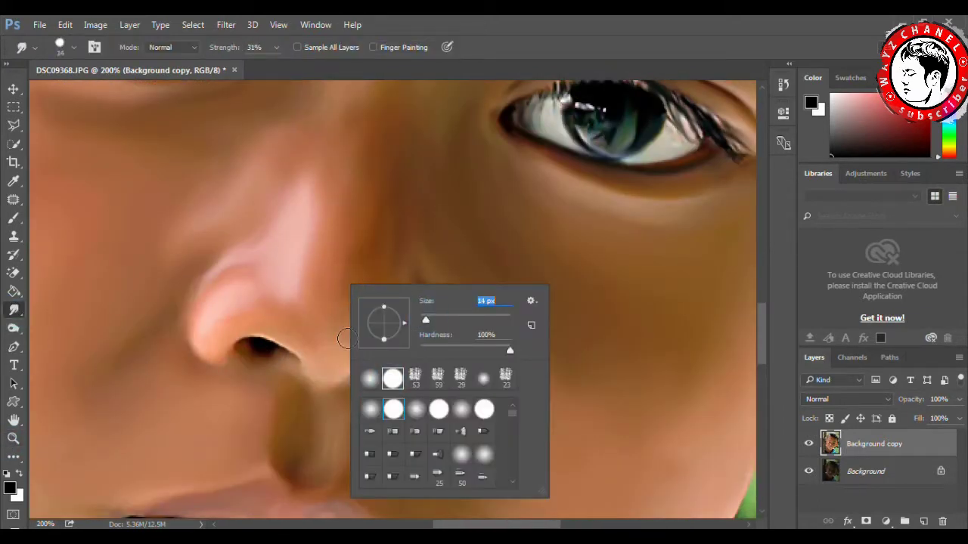
key("Return")
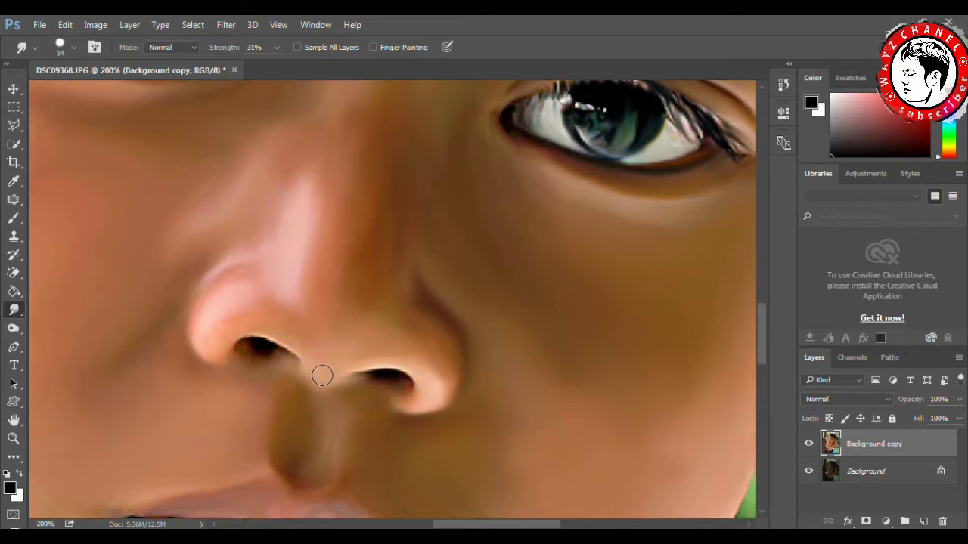
left_click_drag(272, 359, 313, 383)
Step: Spread and blend the dark shading under the nose
scroll(423, 393, "down", 3)
right_click(13, 328)
left_click(57, 327)
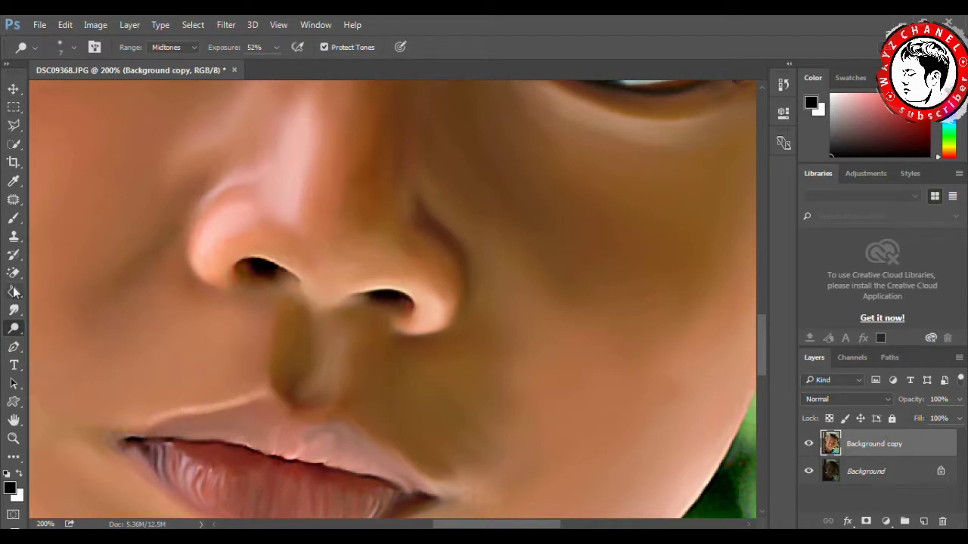
left_click(13, 311)
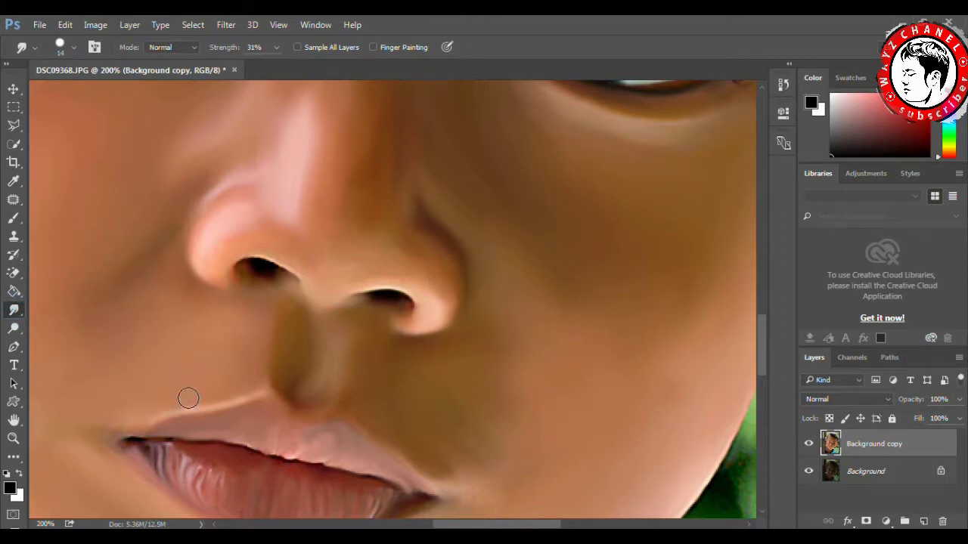
mouse_move(271, 382)
left_mouse_down()
mouse_move(322, 361)
mouse_move(304, 395)
left_mouse_up()
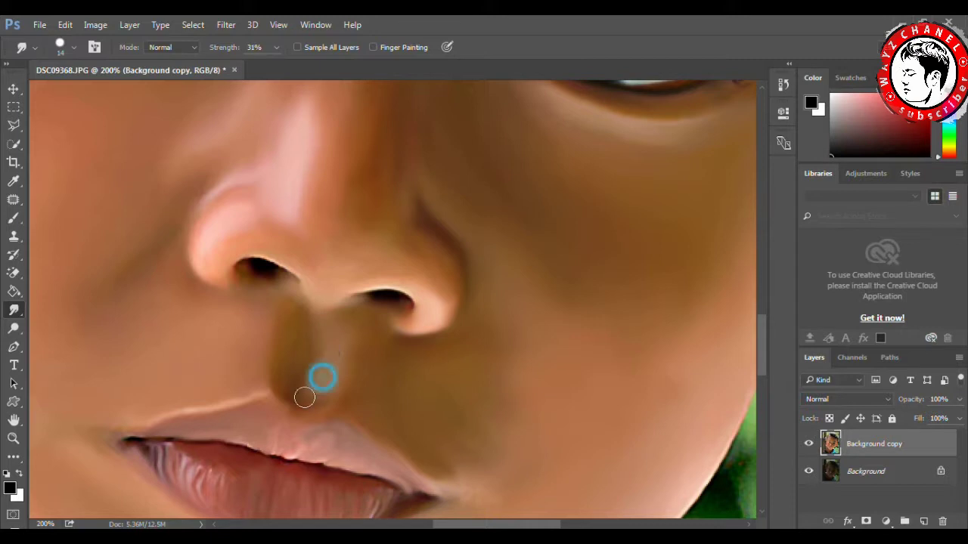
left_click_drag(418, 459, 423, 465)
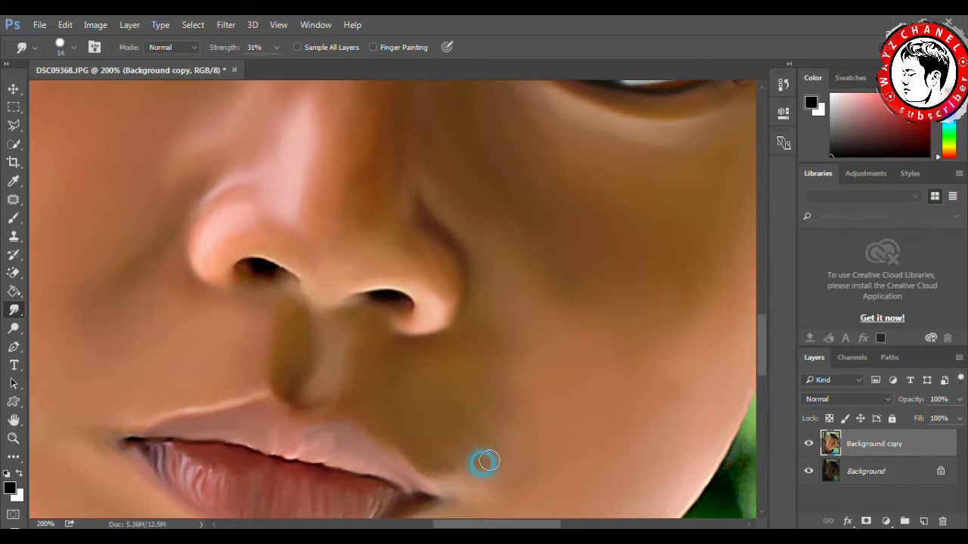
Step: Soften the crease beside the right nostril
scroll(484, 423, "up", 3)
scroll(453, 400, "up", 2)
left_click_drag(427, 412, 454, 391)
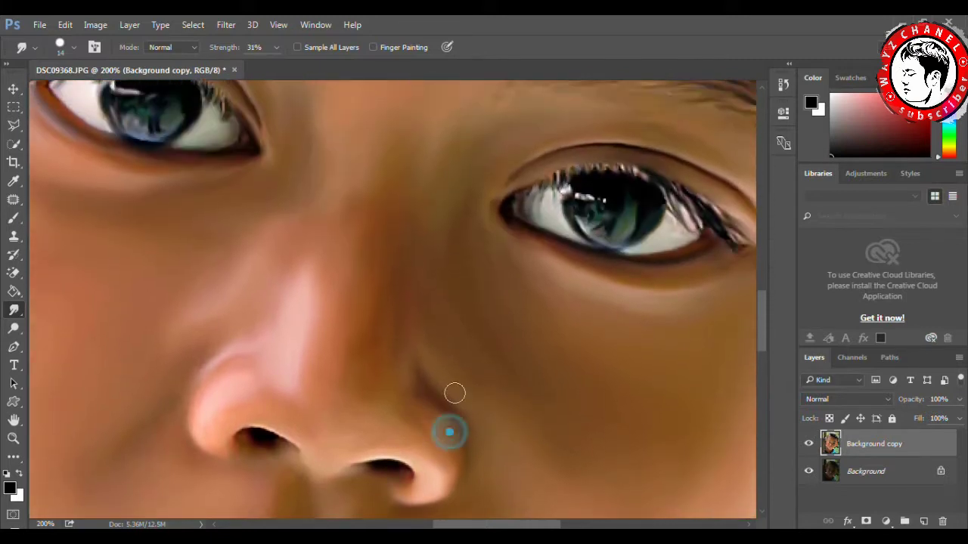
left_click(479, 436)
left_click_drag(431, 353, 469, 351)
Step: Smudge the inner brows and brow tails into hair-like strands
scroll(474, 353, "up", 3)
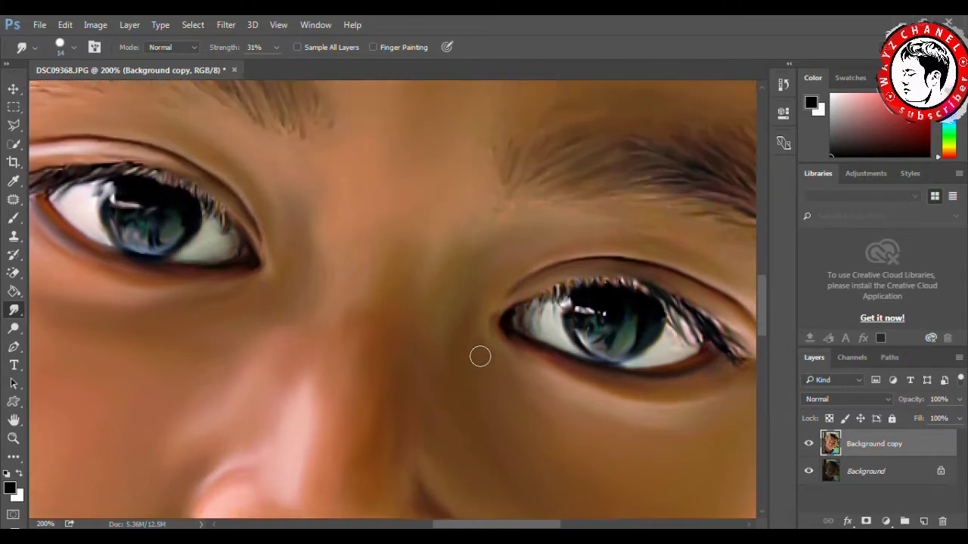
scroll(477, 350, "up", 1)
scroll(477, 350, "up", 1)
left_click(279, 188)
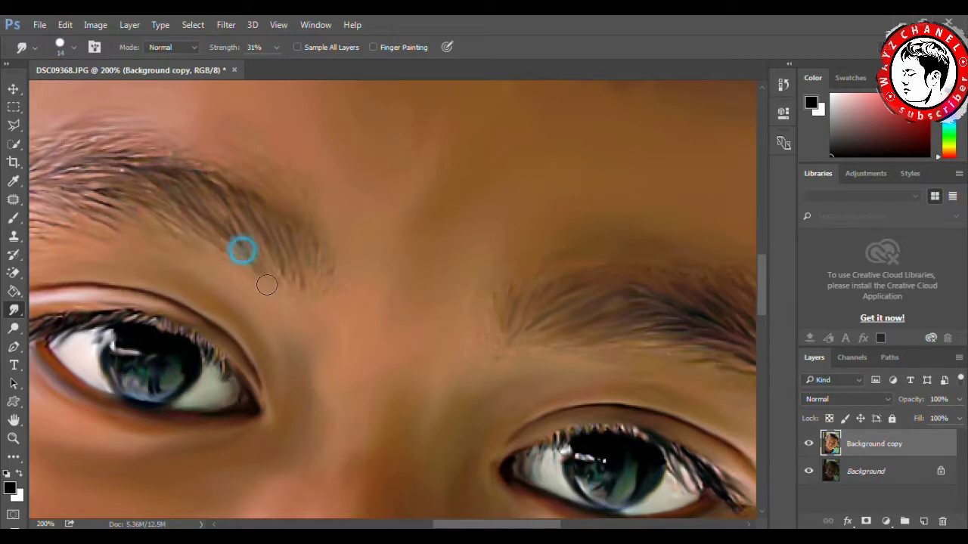
left_click_drag(530, 254, 555, 250)
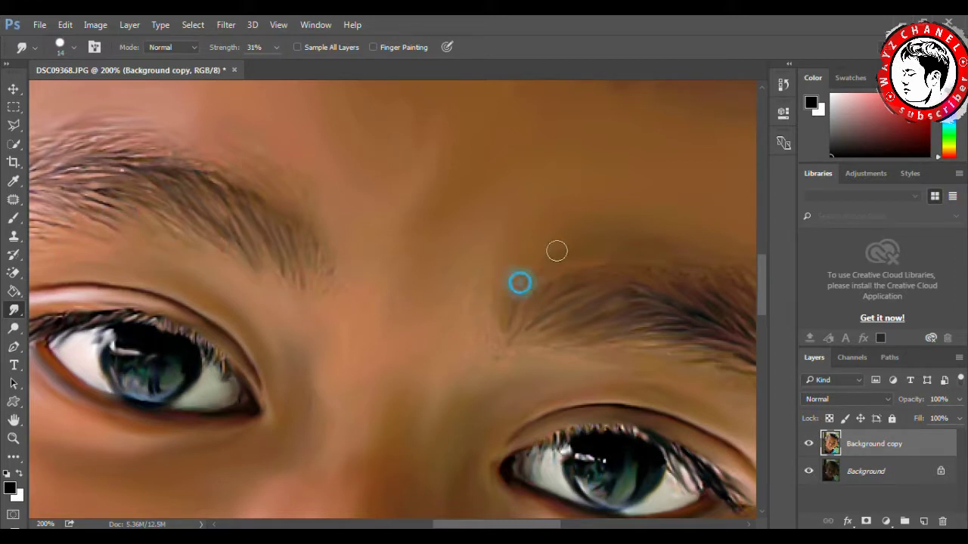
left_click_drag(698, 277, 719, 277)
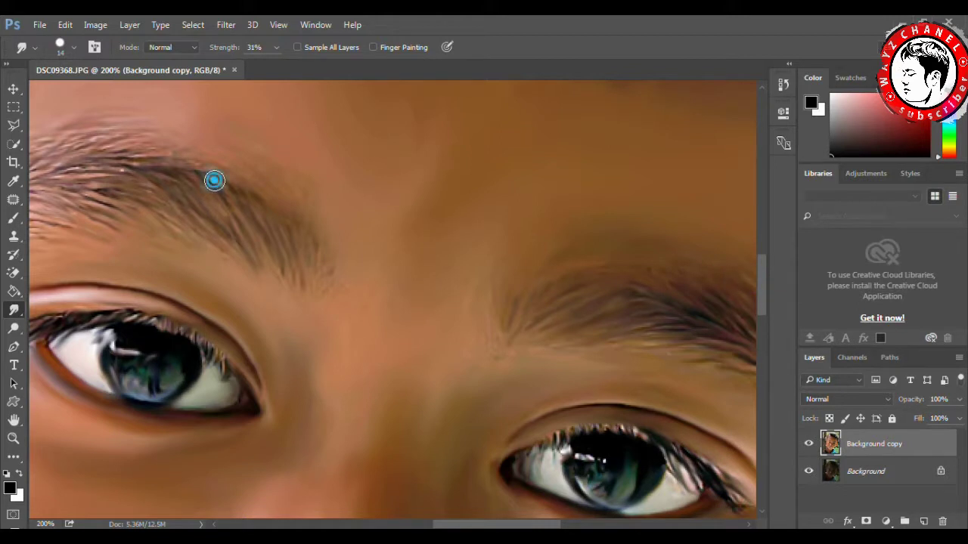
Step: Zoom out to Fit Screen to view the whole photo
left_click(12, 438)
right_click(293, 340)
left_click(313, 349)
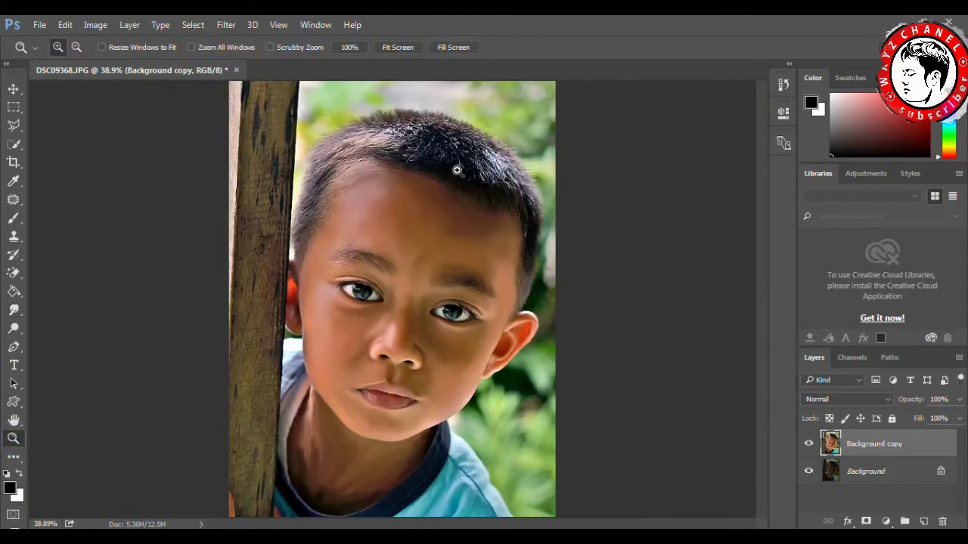
Step: Zoom in on the hair and set the Smudge tool strength to 56%
left_click(490, 200)
left_click(13, 310)
right_click(298, 257)
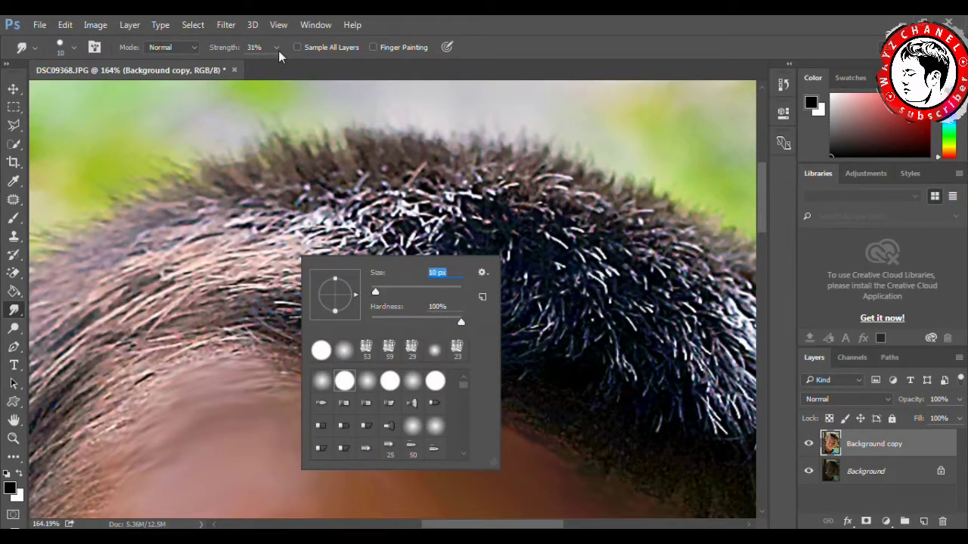
left_click_drag(278, 51, 291, 68)
Step: Smear the hair above the forehead into smooth, leftward painted streaks
left_click_drag(266, 296, 185, 300)
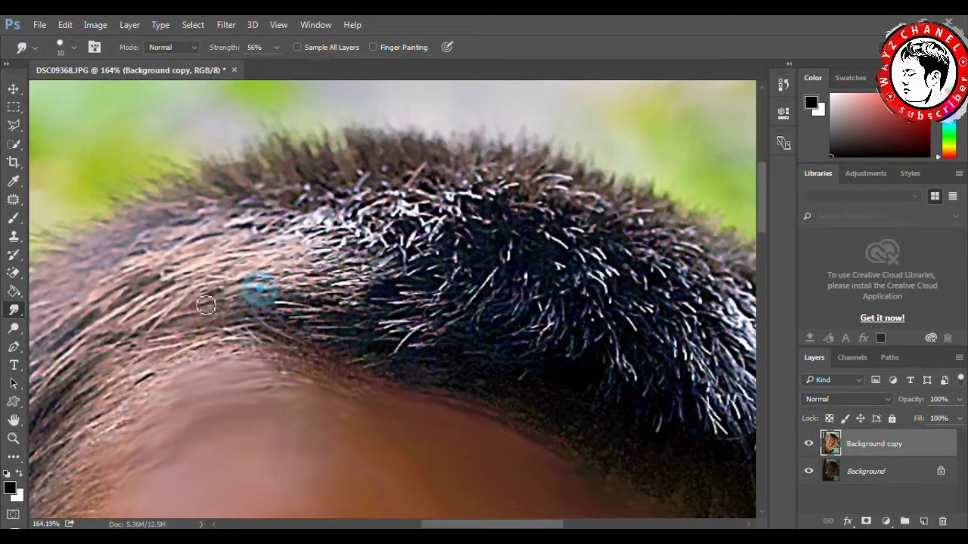
mouse_move(236, 324)
left_mouse_down()
mouse_move(275, 325)
mouse_move(193, 355)
mouse_move(144, 349)
left_mouse_up()
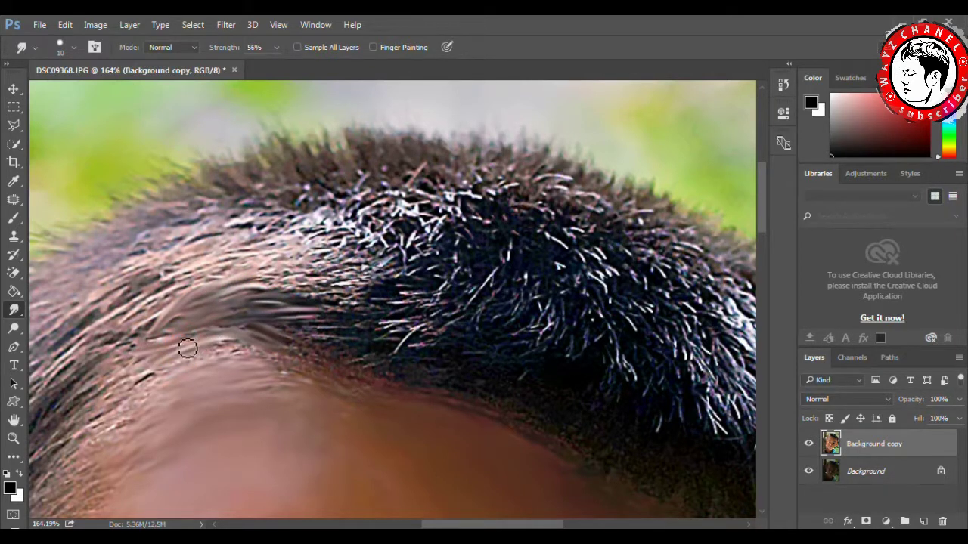
mouse_move(261, 307)
left_mouse_down()
mouse_move(351, 296)
mouse_move(229, 263)
left_mouse_up()
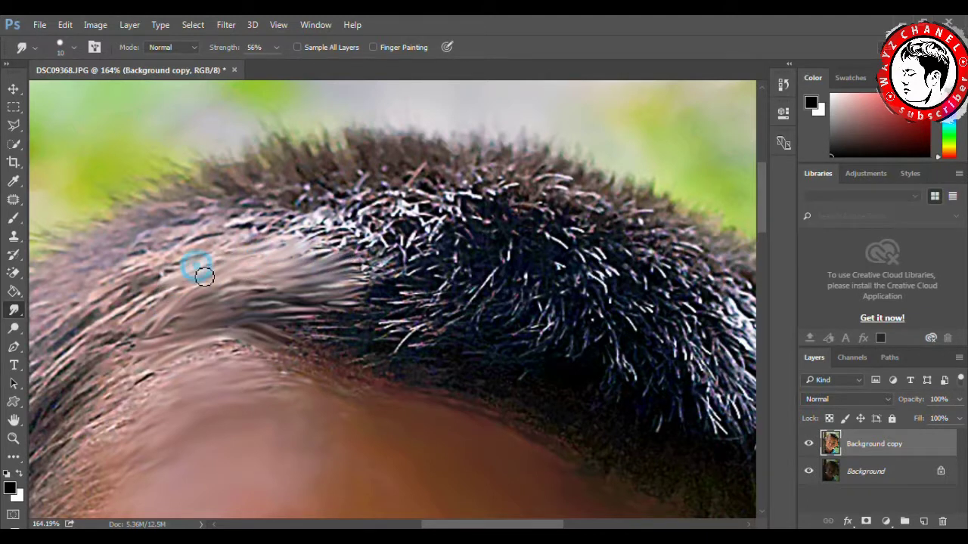
left_click_drag(260, 265, 316, 246)
mouse_move(196, 264)
left_mouse_down()
mouse_move(238, 235)
mouse_move(181, 265)
mouse_move(267, 229)
mouse_move(177, 248)
left_mouse_up()
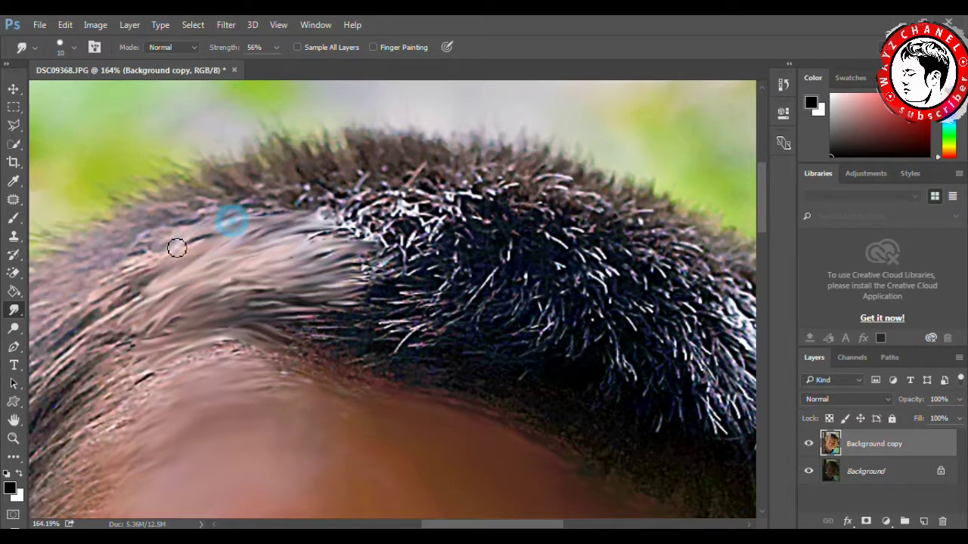
left_click_drag(275, 214, 113, 262)
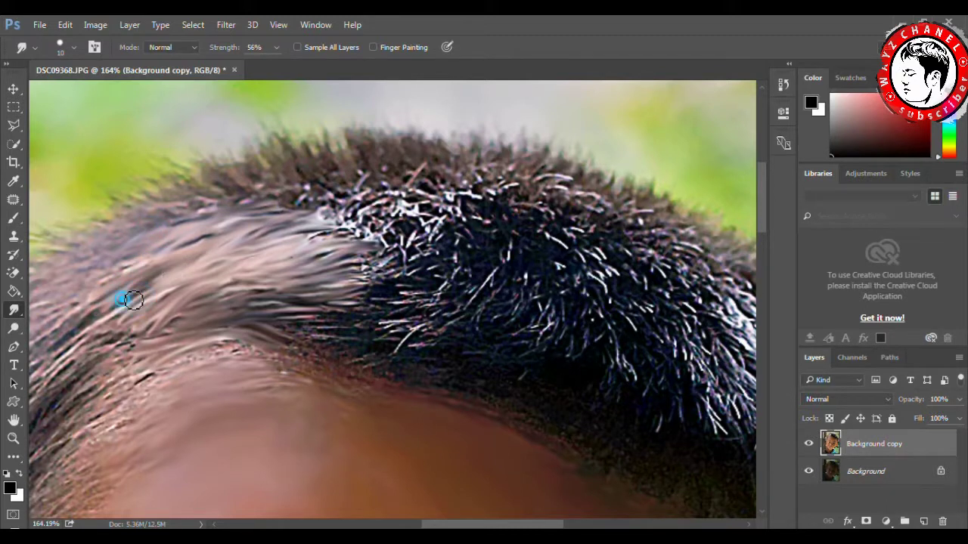
Step: Blend the darker hair strands along the hairline with short strokes
scroll(172, 290, "down", 2)
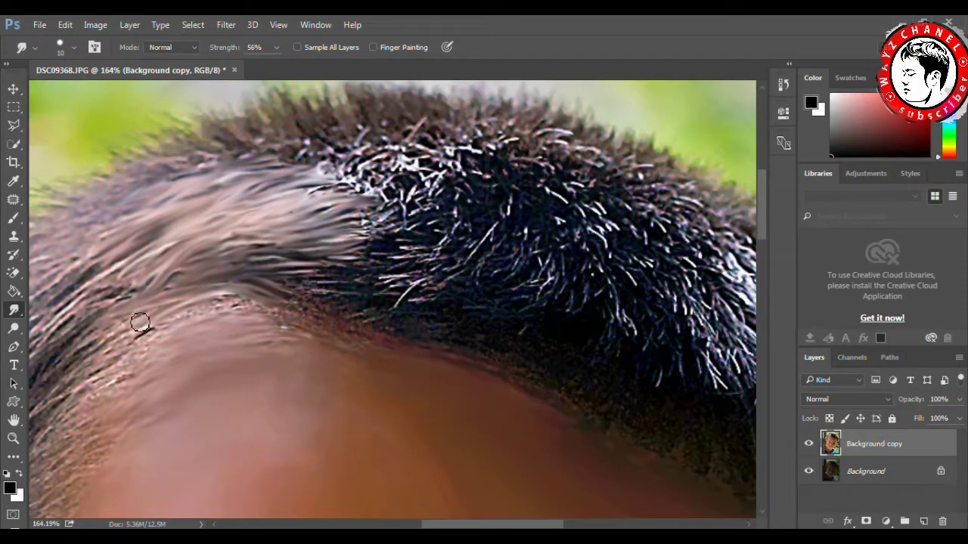
mouse_move(171, 330)
left_mouse_down()
mouse_move(263, 303)
mouse_move(325, 298)
left_mouse_up()
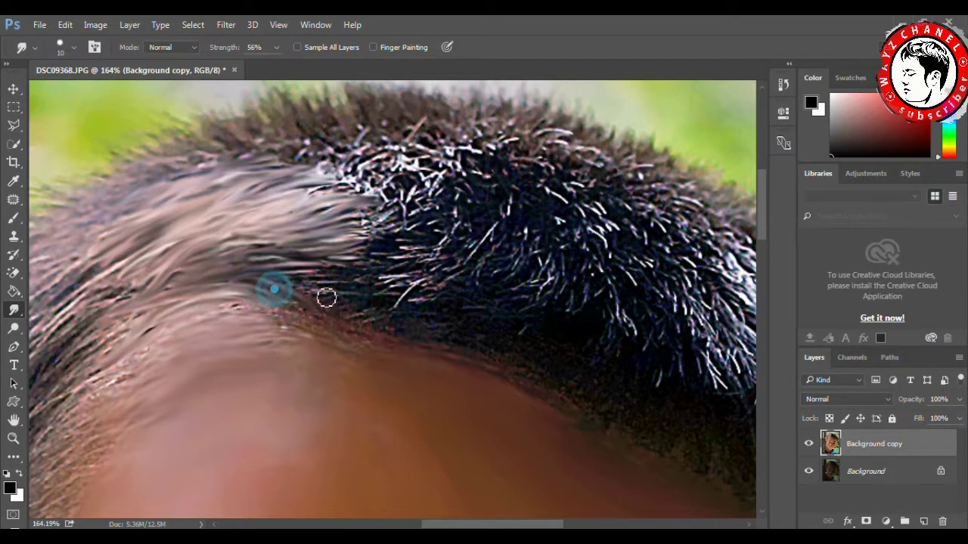
left_click_drag(363, 270, 306, 270)
left_click_drag(404, 260, 339, 255)
mouse_move(404, 229)
left_mouse_down()
mouse_move(391, 240)
mouse_move(437, 209)
left_mouse_up()
left_click_drag(371, 209, 424, 199)
left_click_drag(353, 230, 400, 221)
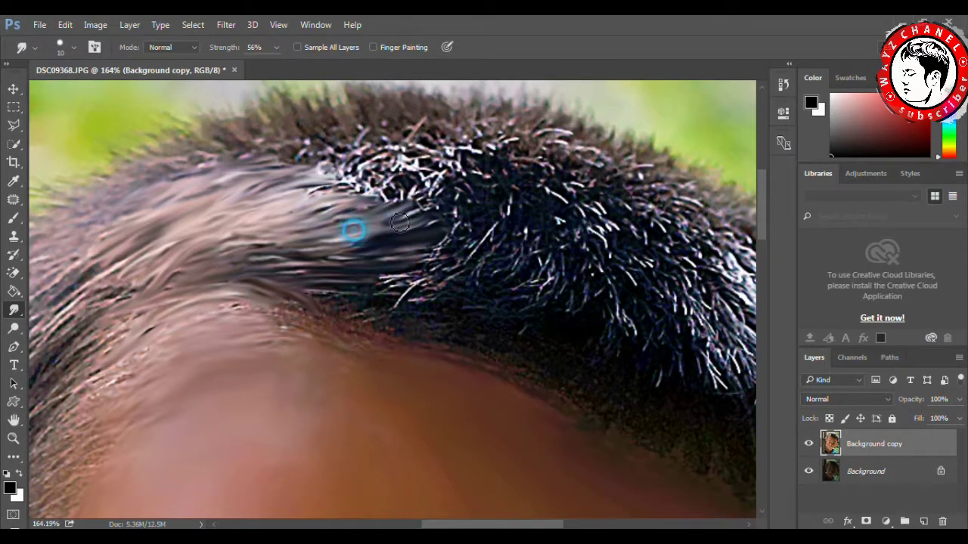
Step: Soften the hair where it meets the forehead skin and streak the upper strands
mouse_move(365, 283)
left_mouse_down()
mouse_move(345, 287)
mouse_move(367, 310)
mouse_move(352, 307)
mouse_move(348, 289)
left_mouse_up()
mouse_move(421, 272)
left_mouse_down()
mouse_move(410, 277)
mouse_move(455, 290)
left_mouse_up()
left_click_drag(381, 320, 350, 328)
mouse_move(407, 297)
left_mouse_down()
mouse_move(469, 258)
mouse_move(471, 231)
mouse_move(423, 227)
mouse_move(412, 175)
mouse_move(400, 185)
mouse_move(348, 178)
mouse_move(379, 182)
mouse_move(343, 192)
mouse_move(333, 178)
left_mouse_up()
mouse_move(409, 168)
left_mouse_down()
mouse_move(414, 184)
mouse_move(471, 222)
mouse_move(429, 170)
mouse_move(356, 155)
mouse_move(340, 166)
mouse_move(305, 150)
left_mouse_up()
mouse_move(317, 300)
left_mouse_down()
mouse_move(376, 337)
mouse_move(445, 315)
mouse_move(415, 316)
mouse_move(419, 307)
left_mouse_up()
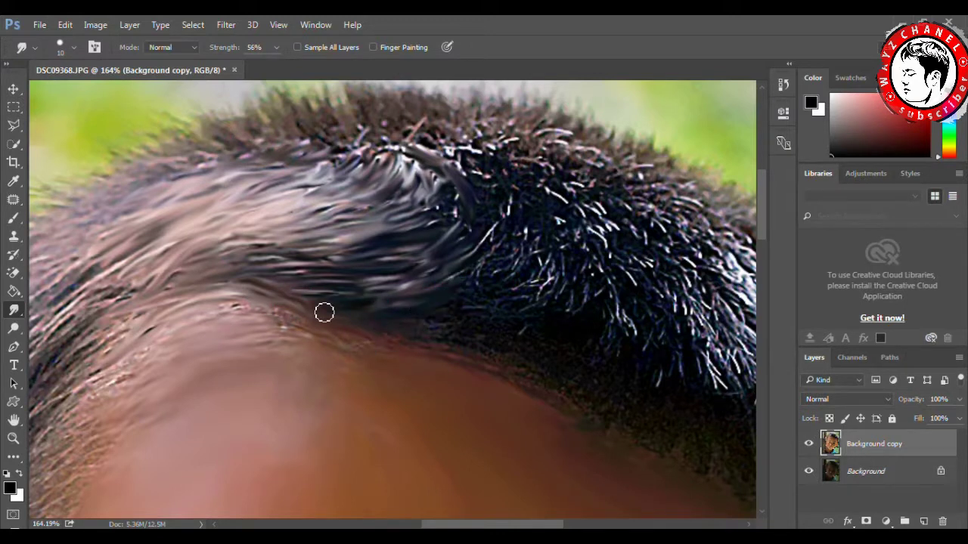
mouse_move(340, 341)
left_mouse_down()
mouse_move(280, 318)
mouse_move(311, 277)
mouse_move(272, 265)
mouse_move(268, 251)
left_mouse_up()
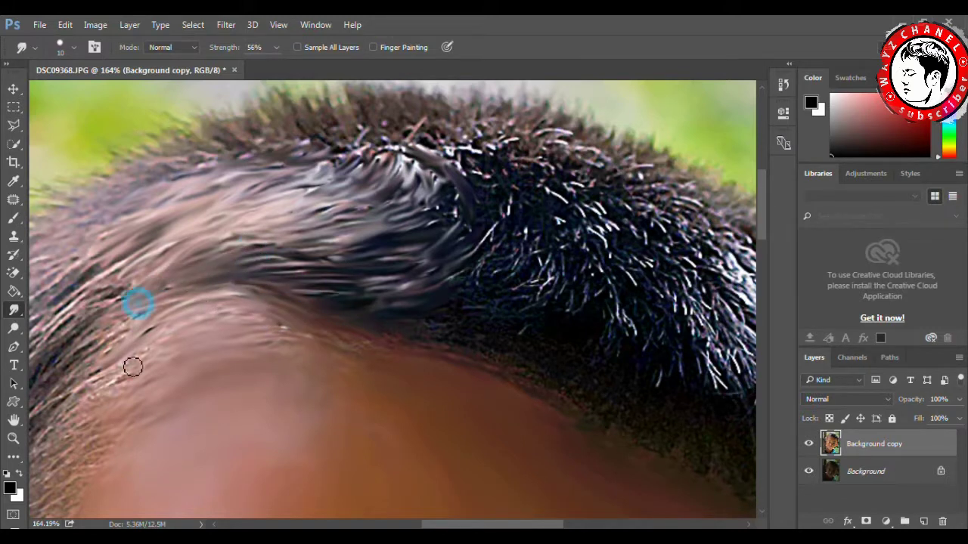
Step: Pull the side hairline strands down-left into soft, blended strands
left_click_drag(490, 522, 486, 522)
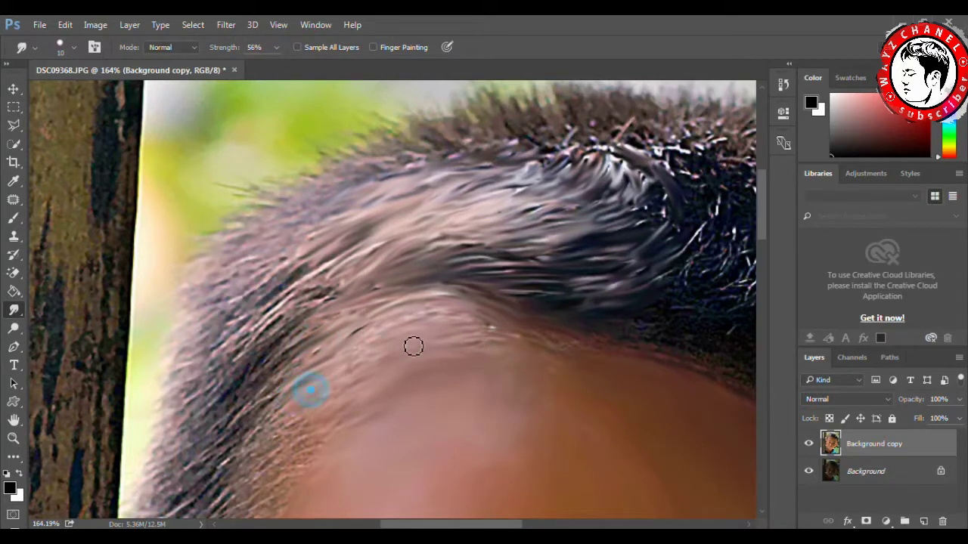
mouse_move(330, 312)
left_mouse_down()
mouse_move(324, 287)
mouse_move(302, 309)
mouse_move(325, 264)
mouse_move(271, 304)
mouse_move(284, 288)
left_mouse_up()
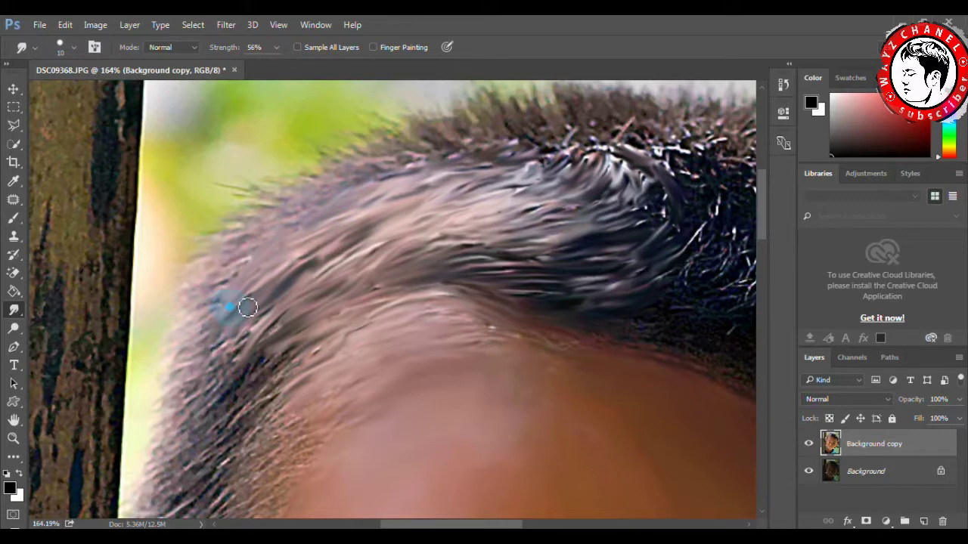
left_click_drag(231, 361, 216, 395)
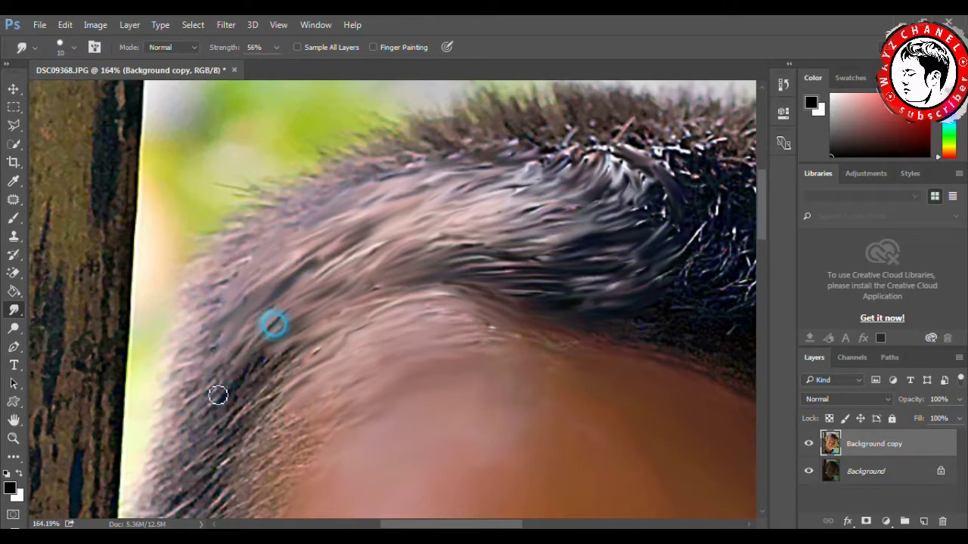
scroll(250, 356, "down", 3)
mouse_move(252, 317)
left_mouse_down()
mouse_move(268, 289)
mouse_move(218, 402)
mouse_move(209, 449)
mouse_move(256, 443)
mouse_move(225, 401)
mouse_move(232, 367)
mouse_move(184, 385)
mouse_move(215, 412)
left_mouse_up()
left_click_drag(208, 355, 166, 427)
left_click_drag(216, 318, 195, 330)
mouse_move(203, 298)
left_mouse_down()
mouse_move(199, 343)
mouse_move(229, 300)
mouse_move(225, 333)
mouse_move(290, 237)
left_mouse_up()
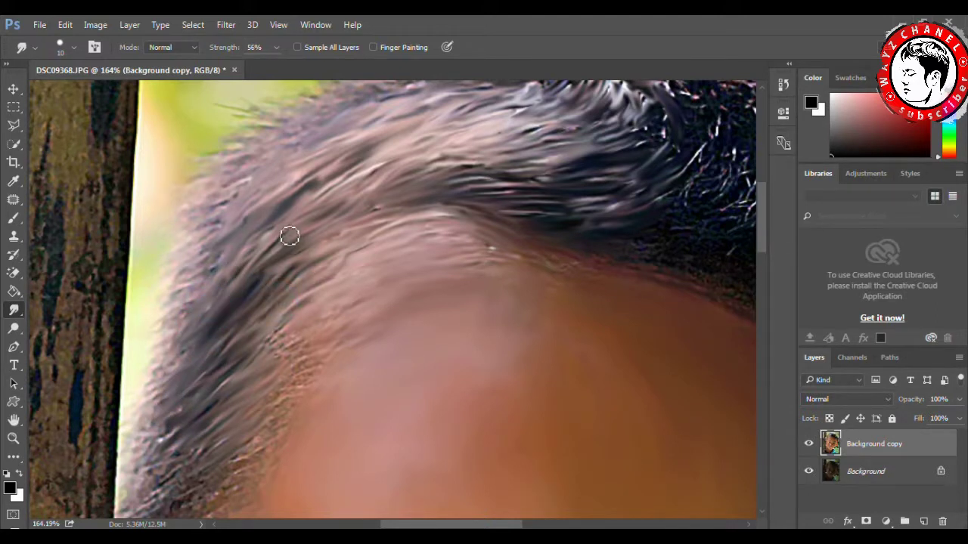
Step: Smooth the hair edge beside the temple, smearing it down toward the forehead
scroll(258, 253, "up", 2)
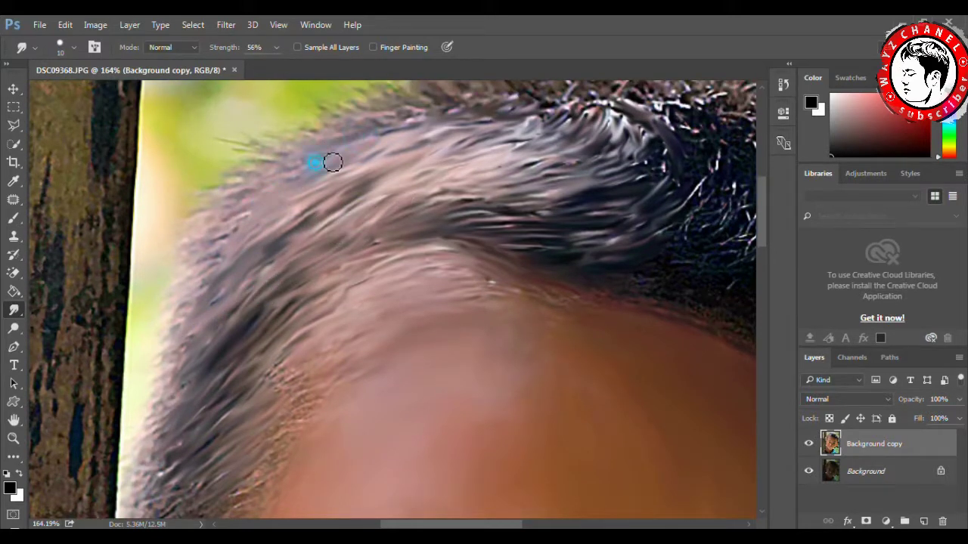
left_click_drag(225, 271, 195, 335)
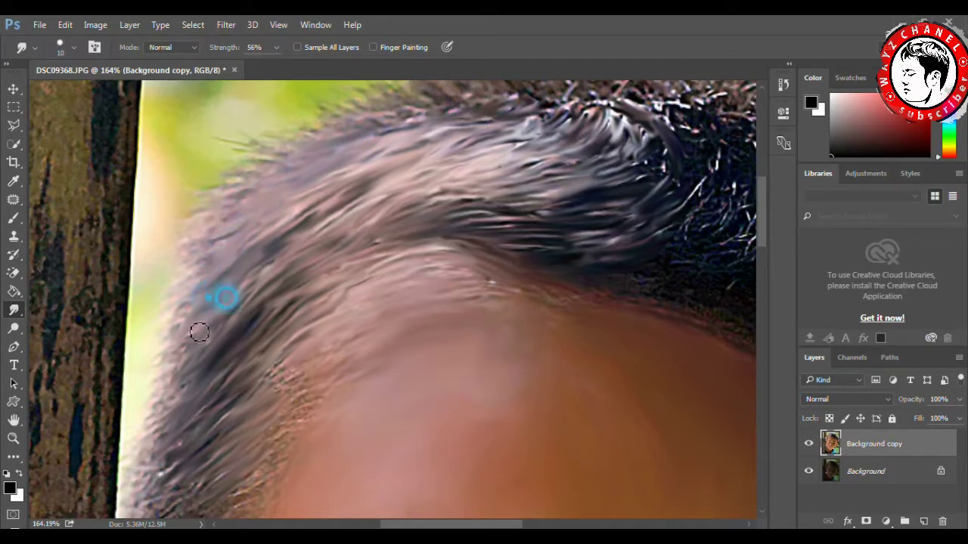
scroll(194, 335, "down", 4)
scroll(212, 339, "down", 3)
mouse_move(218, 244)
left_mouse_down()
mouse_move(226, 234)
mouse_move(222, 305)
mouse_move(246, 383)
left_mouse_up()
mouse_move(186, 395)
left_mouse_down()
mouse_move(253, 352)
mouse_move(147, 380)
mouse_move(151, 400)
mouse_move(265, 366)
left_mouse_up()
scroll(201, 378, "down", 2)
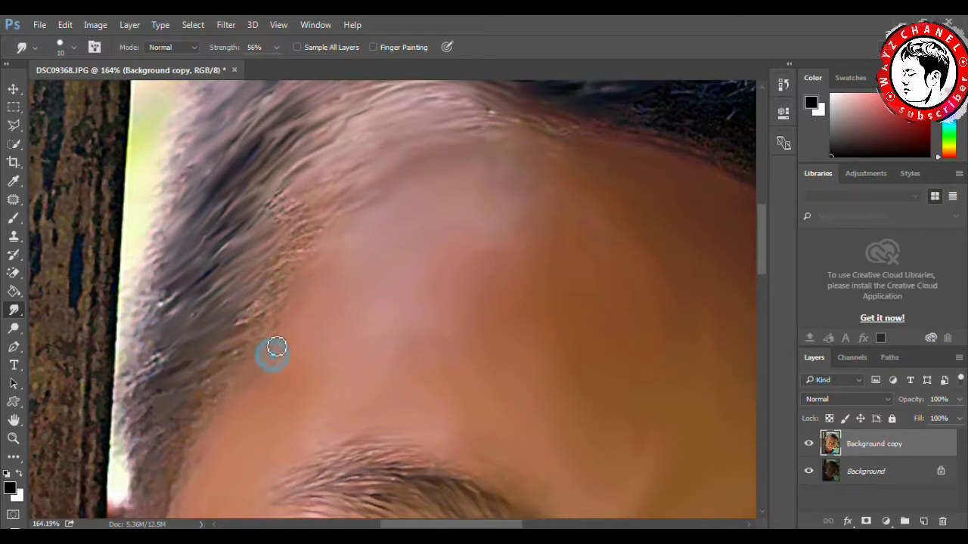
left_click_drag(284, 289, 299, 275)
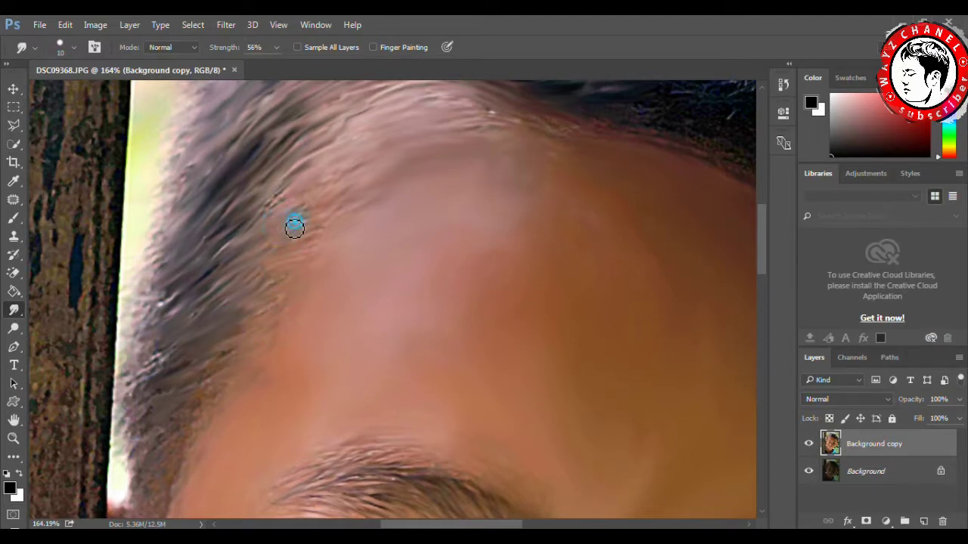
mouse_move(250, 233)
left_mouse_down()
mouse_move(272, 282)
mouse_move(204, 371)
left_mouse_up()
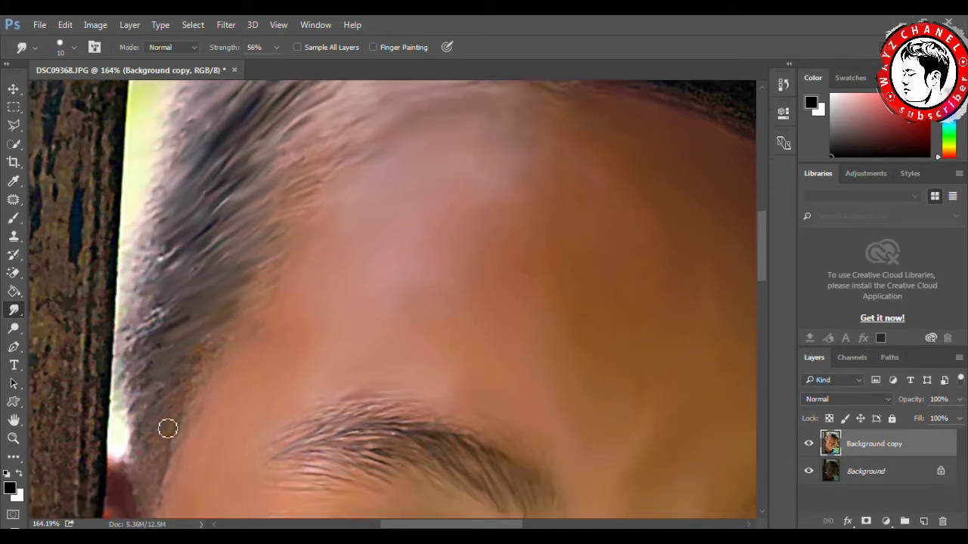
scroll(167, 428, "down", 2)
Step: Shrink the smudge brush size to 9 px
right_click(200, 337)
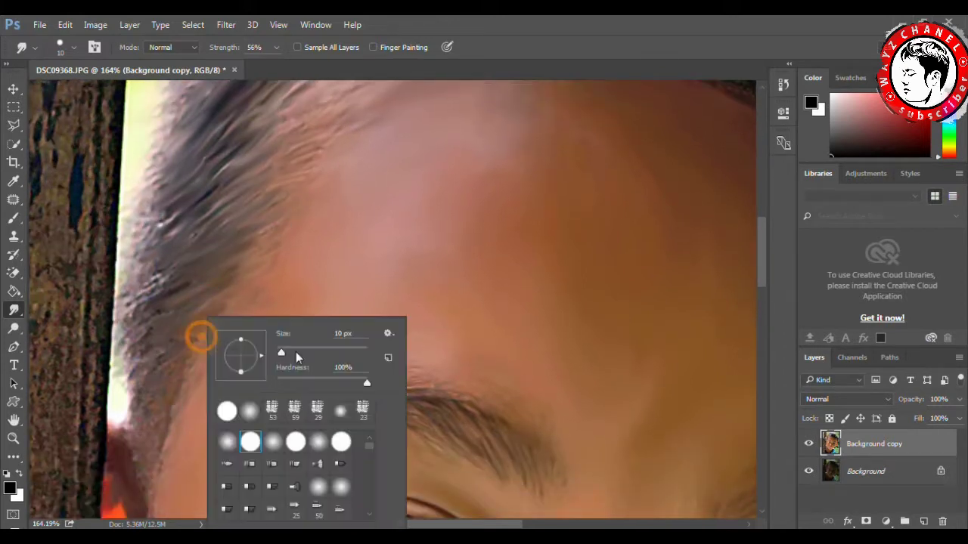
mouse_move(162, 373)
left_mouse_down()
mouse_move(156, 327)
mouse_move(181, 270)
left_mouse_up()
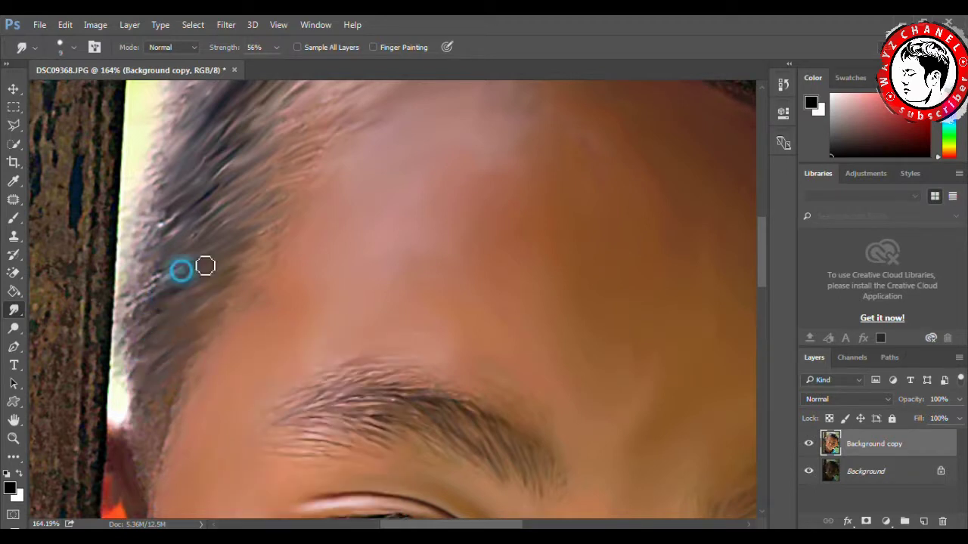
scroll(222, 289, "down", 2)
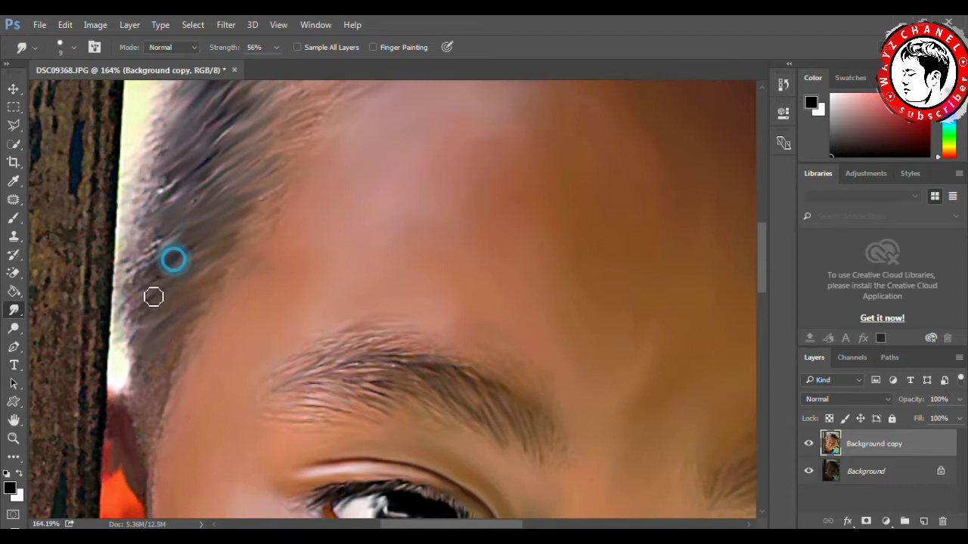
Step: Smudge the hair edge at the temple into soft down-left strands
left_click_drag(208, 217, 226, 198)
mouse_move(212, 158)
left_mouse_down()
mouse_move(143, 222)
mouse_move(160, 238)
left_mouse_up()
left_click_drag(144, 294, 162, 271)
mouse_move(151, 305)
left_mouse_down()
mouse_move(136, 388)
mouse_move(149, 419)
mouse_move(144, 447)
mouse_move(148, 374)
left_mouse_up()
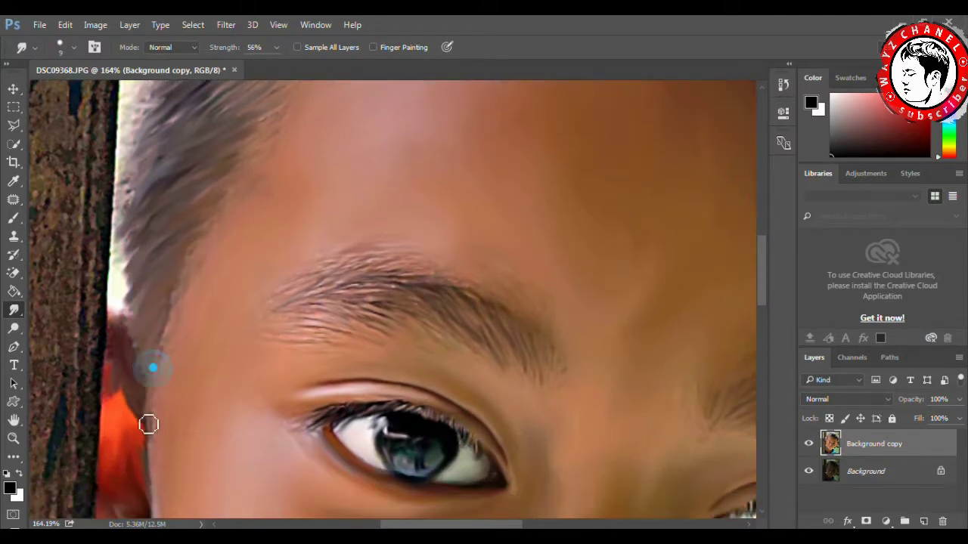
left_click_drag(160, 451, 153, 389)
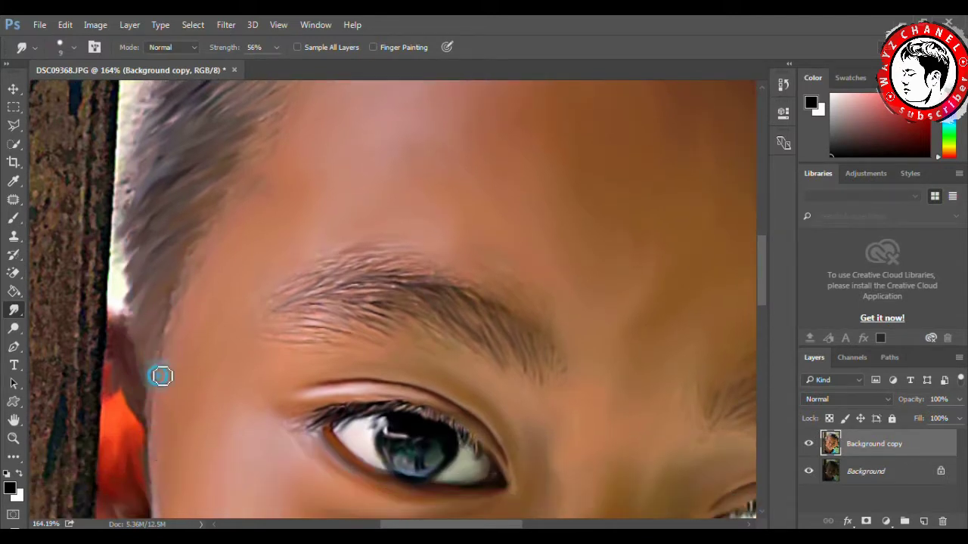
mouse_move(165, 303)
left_mouse_down()
mouse_move(211, 227)
mouse_move(221, 180)
left_mouse_up()
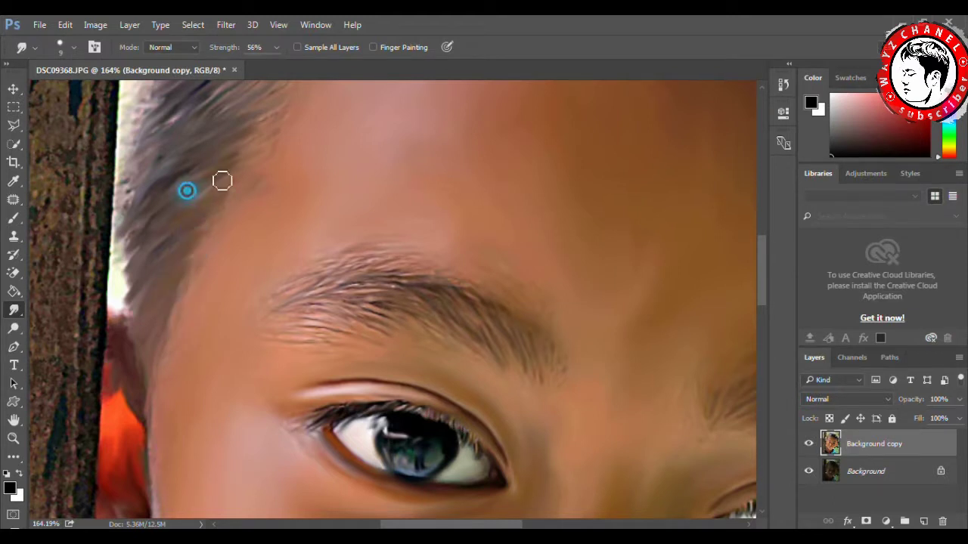
Step: Blend the ear's edge into the surrounding skin
scroll(189, 384, "down", 2)
scroll(151, 294, "down", 1)
left_click_drag(156, 335, 145, 283)
scroll(156, 318, "up", 2)
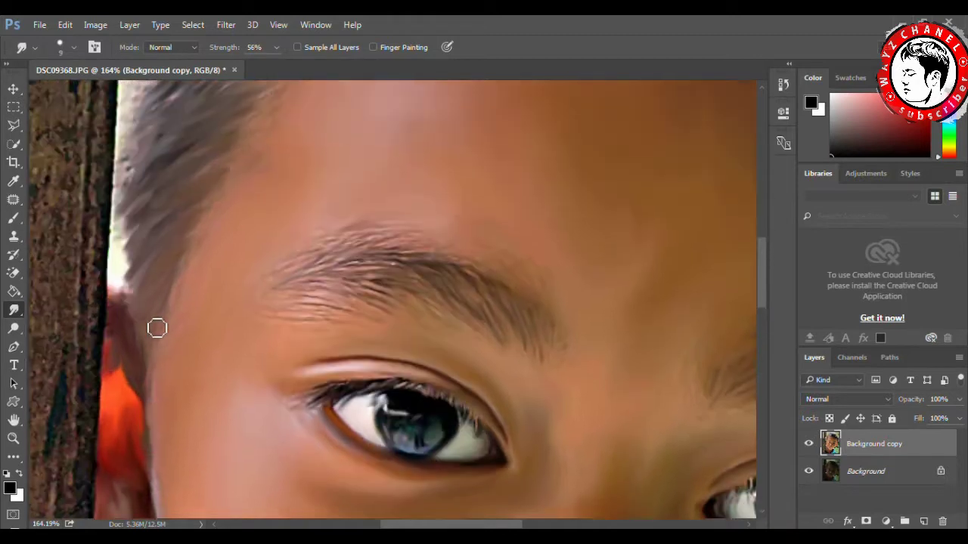
scroll(238, 241, "up", 3)
Step: Smooth the hair along the upper-left hairline into flowing strands
left_click_drag(235, 218, 214, 211)
scroll(274, 242, "up", 2)
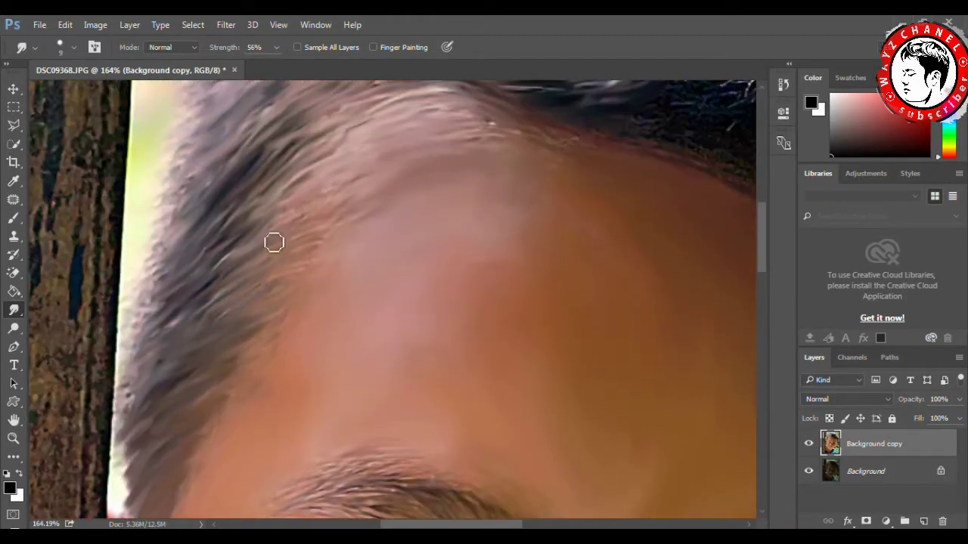
left_click_drag(279, 226, 203, 295)
left_click_drag(204, 250, 261, 219)
scroll(287, 205, "up", 1)
scroll(316, 189, "up", 1)
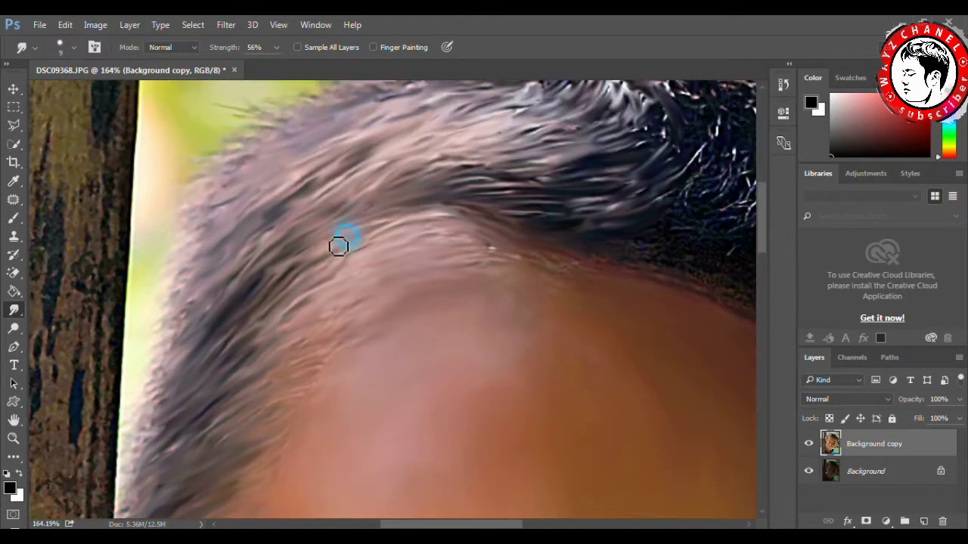
Step: Streak the lower dark hair into smooth strokes
scroll(491, 499, "up", 3)
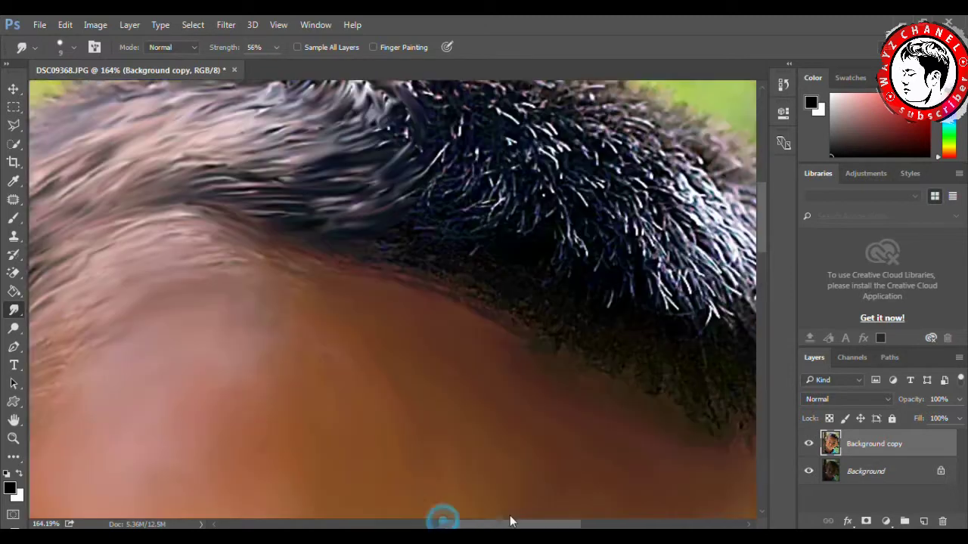
scroll(352, 185, "up", 2)
scroll(318, 227, "up", 2)
left_click_drag(277, 267, 216, 300)
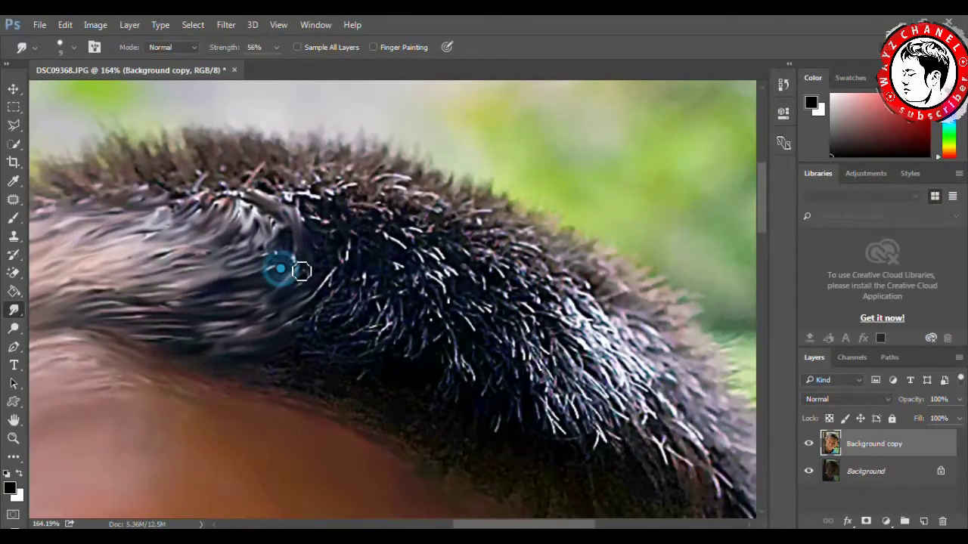
mouse_move(276, 252)
left_mouse_down()
mouse_move(239, 282)
mouse_move(316, 305)
mouse_move(285, 330)
mouse_move(270, 368)
mouse_move(363, 317)
left_mouse_up()
mouse_move(306, 336)
left_mouse_down()
mouse_move(324, 333)
mouse_move(352, 283)
mouse_move(335, 277)
mouse_move(371, 246)
mouse_move(313, 307)
mouse_move(320, 244)
mouse_move(296, 244)
mouse_move(234, 300)
mouse_move(234, 262)
mouse_move(175, 292)
mouse_move(234, 222)
mouse_move(216, 245)
mouse_move(279, 224)
mouse_move(276, 199)
mouse_move(309, 244)
mouse_move(315, 220)
mouse_move(305, 205)
left_mouse_up()
Step: Swirl the dark strands around the curl into long painted sweeps
mouse_move(328, 243)
left_mouse_down()
mouse_move(325, 309)
mouse_move(328, 242)
mouse_move(227, 212)
mouse_move(183, 228)
left_mouse_up()
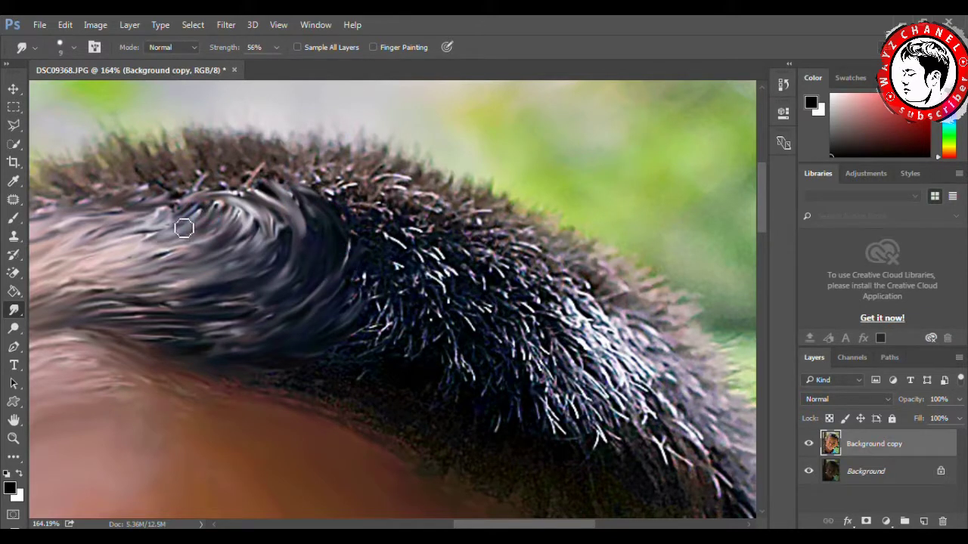
left_click_drag(183, 194, 274, 208)
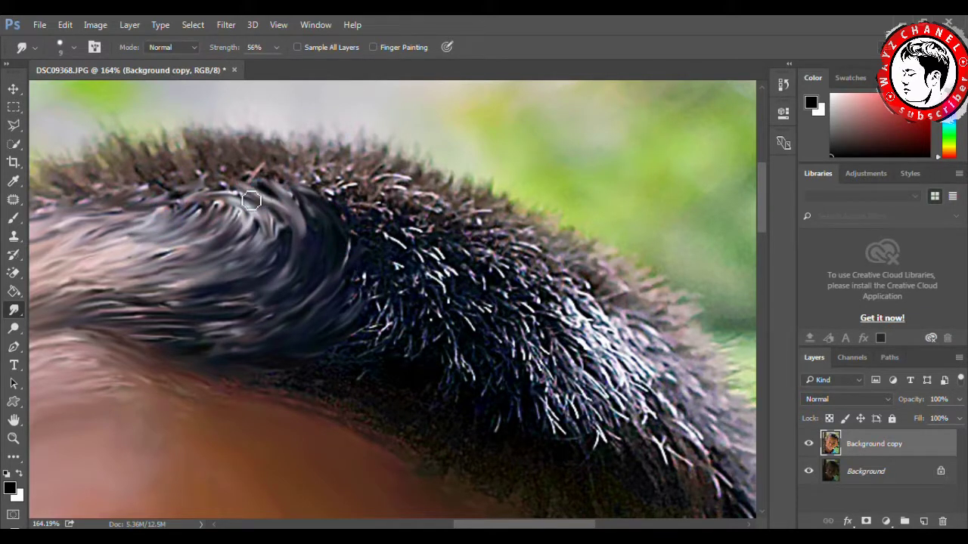
left_click_drag(307, 178, 279, 161)
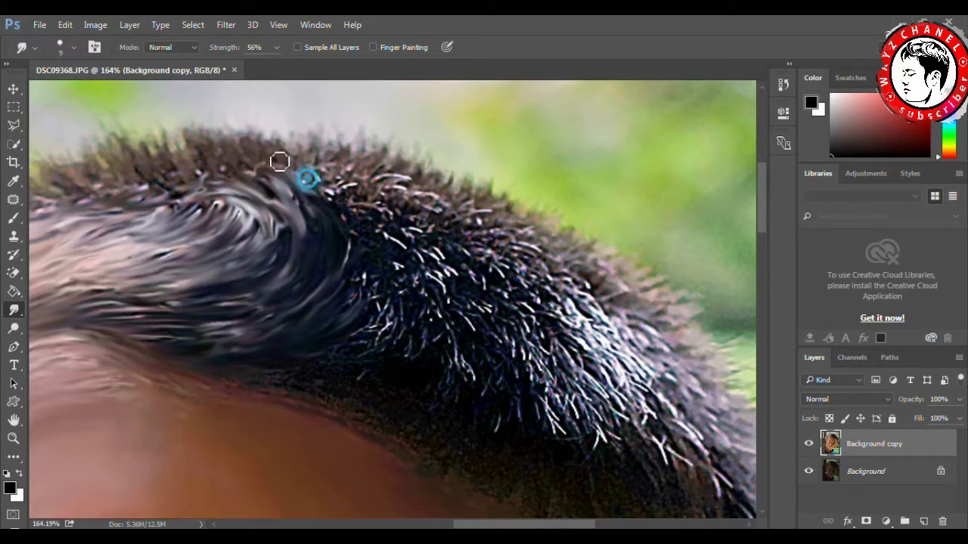
mouse_move(333, 194)
left_mouse_down()
mouse_move(350, 209)
mouse_move(396, 196)
mouse_move(390, 216)
left_mouse_up()
mouse_move(370, 247)
left_mouse_down()
mouse_move(362, 272)
mouse_move(350, 277)
mouse_move(323, 220)
mouse_move(311, 231)
mouse_move(304, 292)
left_mouse_up()
left_click_drag(315, 210, 268, 166)
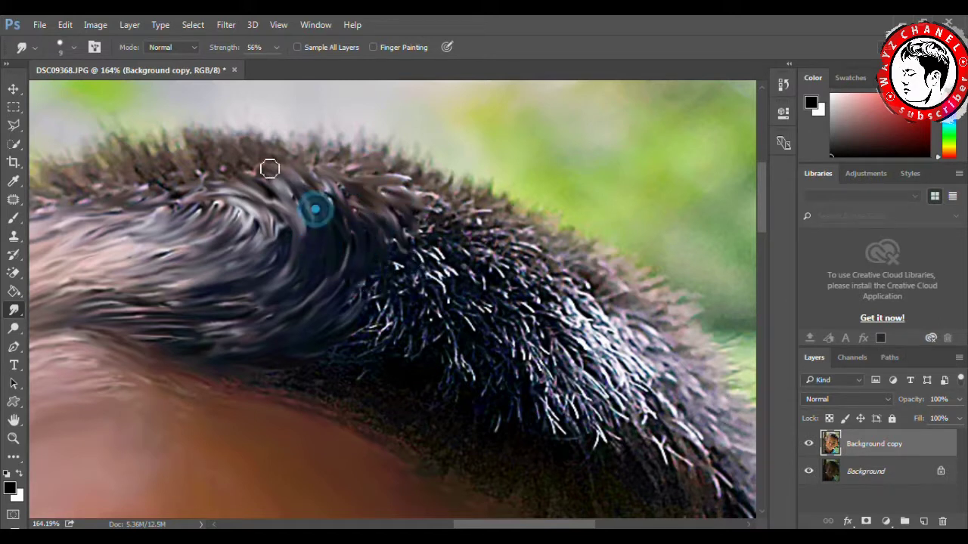
mouse_move(342, 227)
left_mouse_down()
mouse_move(340, 318)
mouse_move(387, 309)
left_mouse_up()
mouse_move(341, 352)
left_mouse_down()
mouse_move(387, 339)
mouse_move(388, 302)
mouse_move(380, 324)
left_mouse_up()
Step: Blend the coarse, spiky hair right of the curl into smooth strands
left_click_drag(363, 277, 358, 304)
mouse_move(385, 240)
left_mouse_down()
mouse_move(406, 302)
mouse_move(386, 358)
mouse_move(428, 318)
mouse_move(406, 371)
mouse_move(411, 288)
mouse_move(421, 289)
mouse_move(399, 257)
mouse_move(417, 228)
mouse_move(434, 261)
left_mouse_up()
mouse_move(427, 295)
left_mouse_down()
mouse_move(438, 353)
mouse_move(456, 352)
mouse_move(428, 378)
left_mouse_up()
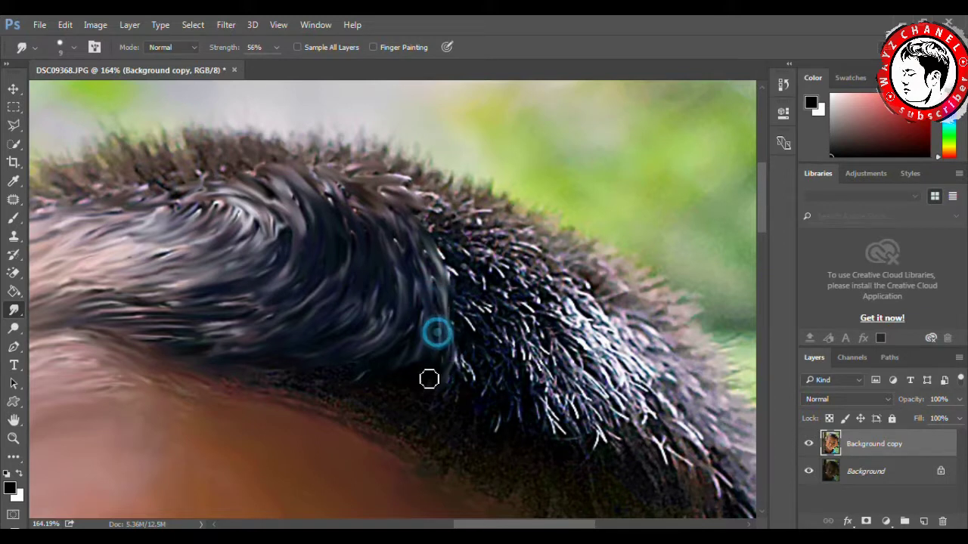
Step: Soften the hair edge where it meets the forehead
left_click_drag(356, 371, 317, 382)
left_click_drag(376, 348, 367, 367)
mouse_move(287, 371)
left_mouse_down()
mouse_move(326, 382)
mouse_move(418, 350)
left_mouse_up()
left_click_drag(333, 386, 413, 383)
mouse_move(360, 403)
left_mouse_down()
mouse_move(432, 393)
mouse_move(409, 416)
mouse_move(466, 403)
mouse_move(460, 340)
mouse_move(486, 401)
left_mouse_up()
Step: Reshape the spiky right-side and top-edge strands into painted streaks
left_click_drag(460, 353, 476, 345)
mouse_move(494, 385)
left_mouse_down()
mouse_move(493, 408)
mouse_move(473, 322)
mouse_move(494, 348)
left_mouse_up()
mouse_move(460, 303)
left_mouse_down()
mouse_move(466, 277)
mouse_move(447, 257)
mouse_move(505, 313)
mouse_move(456, 398)
mouse_move(476, 397)
left_mouse_up()
left_click_drag(440, 227, 510, 281)
mouse_move(439, 222)
left_mouse_down()
mouse_move(458, 225)
mouse_move(456, 213)
left_mouse_up()
left_click_drag(445, 255, 452, 234)
left_click_drag(431, 302, 439, 243)
Step: Reshape the right-side hair near the hairline into smooth, downward strands
mouse_move(519, 328)
left_mouse_down()
mouse_move(502, 301)
mouse_move(489, 324)
left_mouse_up()
mouse_move(517, 400)
left_mouse_down()
mouse_move(500, 345)
mouse_move(467, 438)
left_mouse_up()
mouse_move(522, 380)
left_mouse_down()
mouse_move(529, 395)
mouse_move(537, 380)
mouse_move(545, 402)
mouse_move(557, 385)
left_mouse_up()
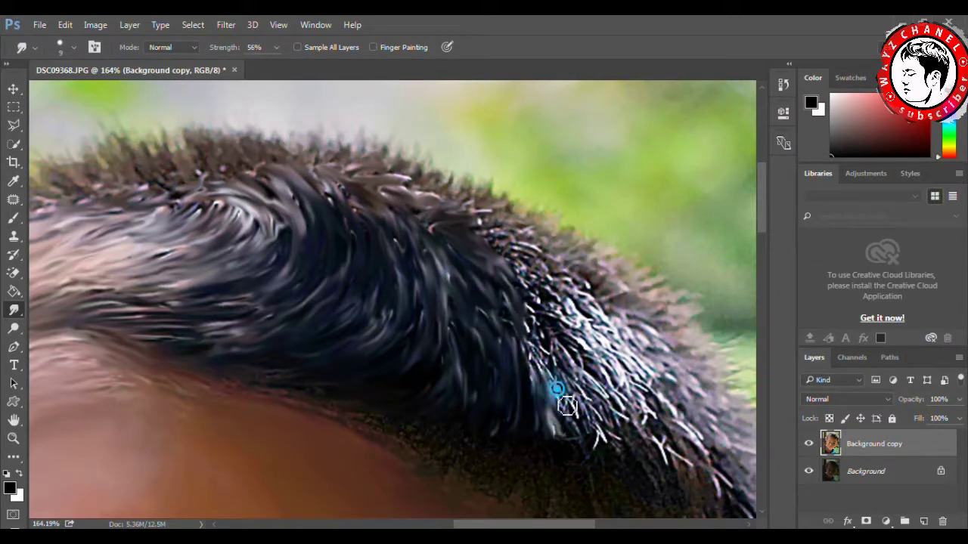
mouse_move(566, 431)
left_mouse_down()
mouse_move(598, 424)
mouse_move(590, 365)
mouse_move(627, 406)
left_mouse_up()
mouse_move(587, 341)
left_mouse_down()
mouse_move(609, 382)
mouse_move(586, 383)
left_mouse_up()
left_click_drag(544, 345, 544, 328)
left_click_drag(547, 367, 545, 313)
mouse_move(546, 302)
left_mouse_down()
mouse_move(557, 295)
mouse_move(569, 324)
left_mouse_up()
Step: Smear the far-right hair down and right into brush-like painted strands
left_click_drag(614, 363, 646, 419)
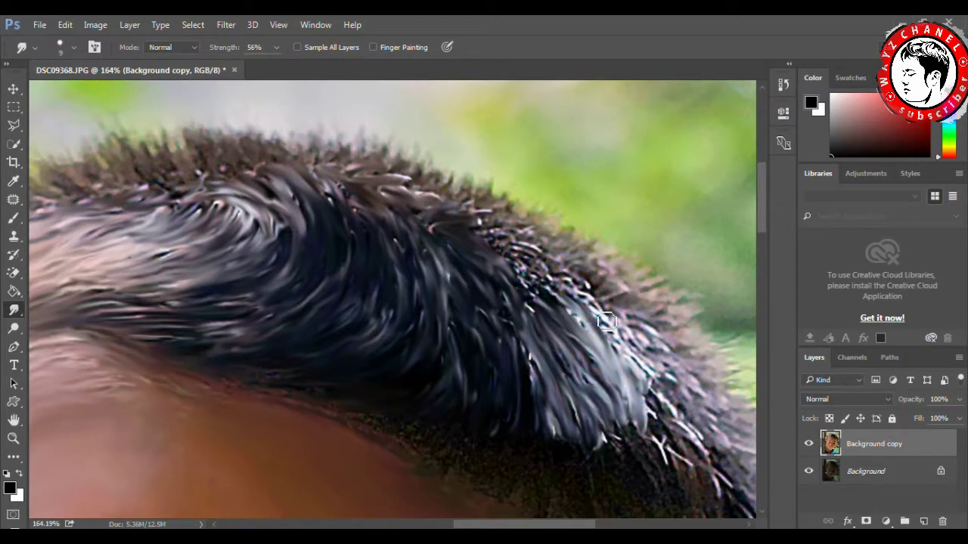
mouse_move(561, 374)
left_mouse_down()
mouse_move(577, 383)
mouse_move(605, 367)
mouse_move(530, 371)
mouse_move(507, 320)
left_mouse_up()
left_click_drag(532, 285, 567, 331)
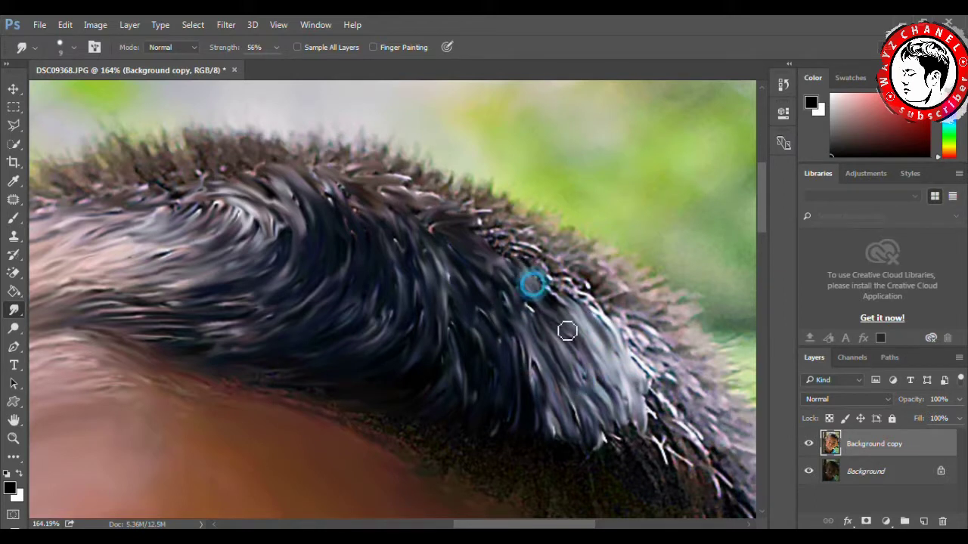
mouse_move(564, 283)
left_mouse_down()
mouse_move(595, 307)
mouse_move(539, 305)
mouse_move(512, 281)
left_mouse_up()
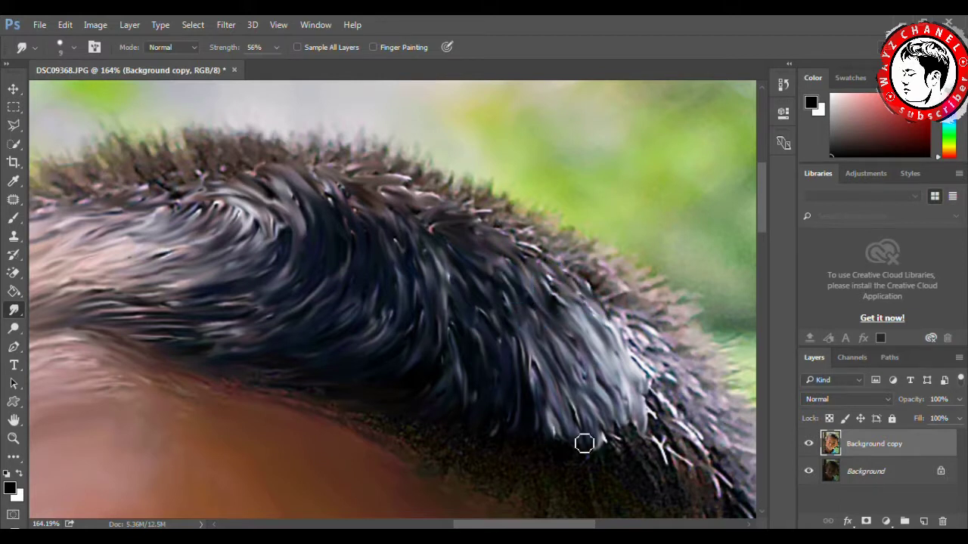
scroll(653, 355, "down", 2)
left_click_drag(653, 355, 684, 395)
mouse_move(669, 331)
left_mouse_down()
mouse_move(648, 325)
mouse_move(676, 350)
mouse_move(677, 302)
mouse_move(647, 261)
left_mouse_up()
left_click_drag(648, 352, 648, 426)
mouse_move(666, 371)
left_mouse_down()
mouse_move(675, 395)
mouse_move(723, 438)
mouse_move(696, 384)
mouse_move(691, 420)
mouse_move(676, 427)
mouse_move(637, 378)
mouse_move(609, 385)
mouse_move(622, 381)
mouse_move(594, 370)
mouse_move(607, 371)
mouse_move(587, 416)
mouse_move(543, 346)
mouse_move(539, 406)
mouse_move(501, 395)
mouse_move(497, 341)
mouse_move(425, 376)
mouse_move(446, 331)
mouse_move(391, 359)
mouse_move(527, 368)
mouse_move(583, 356)
mouse_move(628, 457)
mouse_move(645, 474)
mouse_move(697, 413)
left_mouse_up()
Step: Smudge the right-side hair edge upward and soften it against the background
scroll(685, 390, "down", 1)
scroll(686, 390, "down", 2)
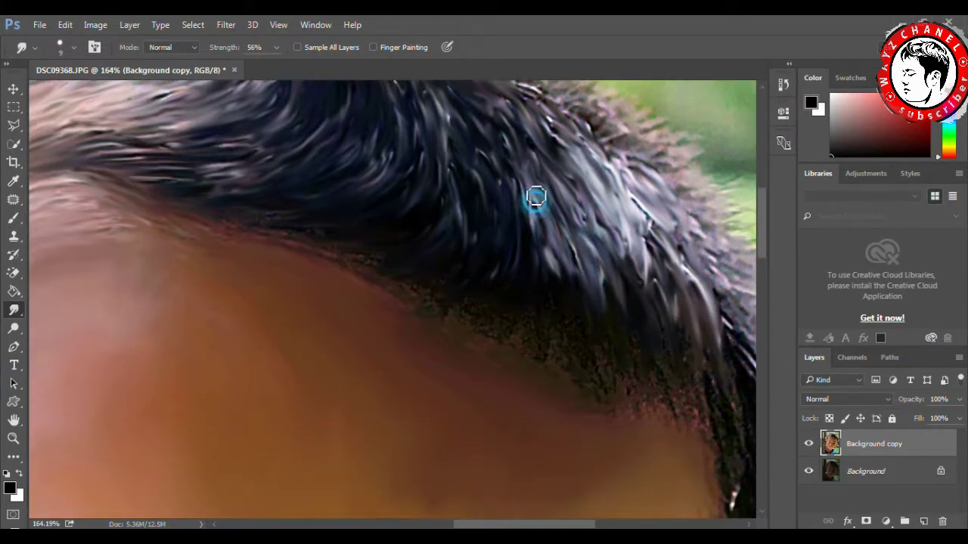
scroll(603, 341, "down", 2)
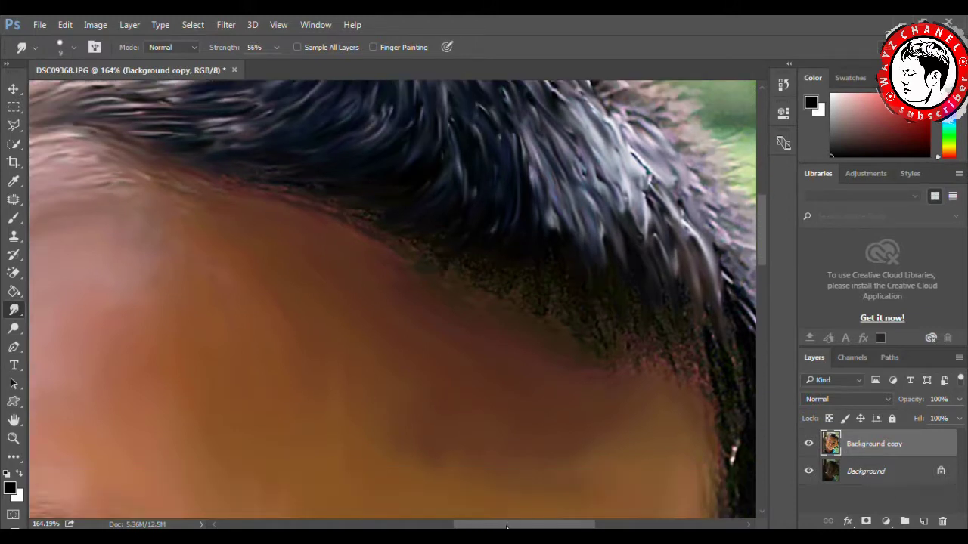
scroll(444, 326, "right", 3)
left_click_drag(462, 361, 479, 333)
mouse_move(500, 297)
left_mouse_down()
mouse_move(469, 265)
mouse_move(474, 235)
left_mouse_up()
scroll(449, 265, "up", 4)
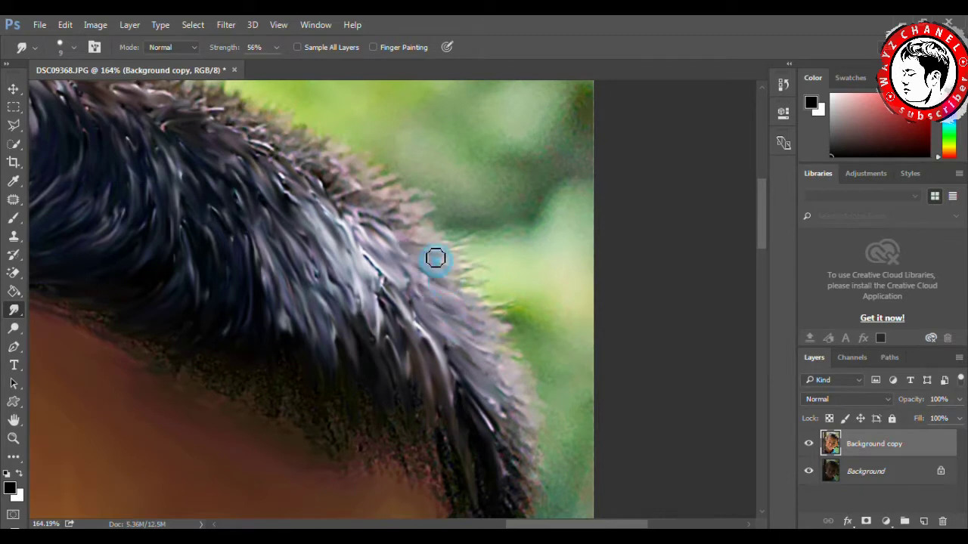
left_click_drag(350, 183, 242, 134)
Step: Pull the dark hair strands downward and lightly smudge the right hair edge
left_click_drag(392, 318, 397, 329)
left_click_drag(447, 378, 459, 398)
scroll(501, 454, "down", 3)
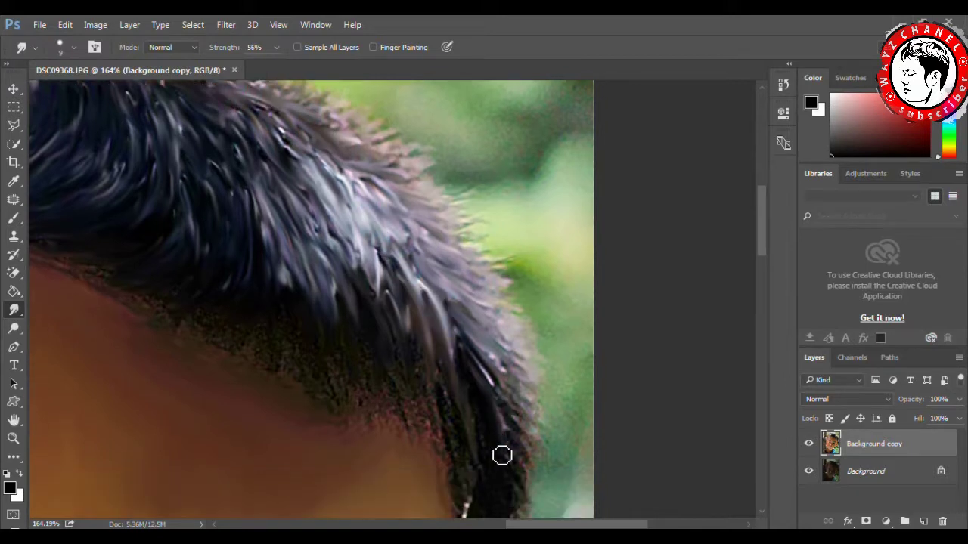
left_click(525, 386)
left_click_drag(495, 331, 506, 347)
left_click_drag(481, 279, 467, 282)
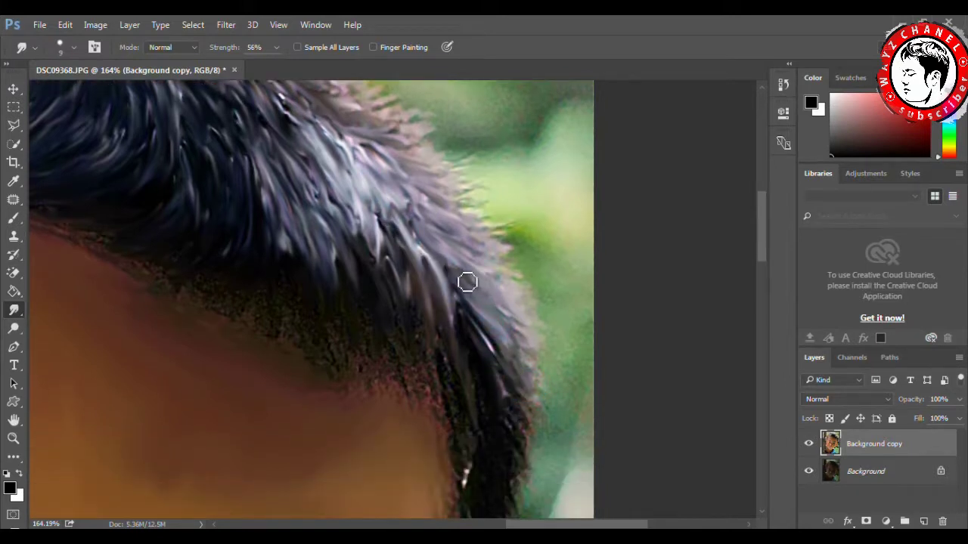
mouse_move(477, 344)
left_mouse_down()
mouse_move(505, 400)
mouse_move(479, 329)
left_mouse_up()
Step: Soften the right hair edge with short strokes and pull it down toward the ear
scroll(473, 361, "down", 2)
mouse_move(471, 399)
left_mouse_down()
mouse_move(484, 359)
mouse_move(496, 434)
left_mouse_up()
left_click_drag(512, 380, 518, 373)
mouse_move(507, 339)
left_mouse_down()
mouse_move(514, 380)
mouse_move(492, 385)
mouse_move(484, 408)
left_mouse_up()
scroll(486, 424, "down", 3)
mouse_move(470, 366)
left_mouse_down()
mouse_move(464, 410)
mouse_move(510, 371)
left_mouse_up()
mouse_move(501, 337)
left_mouse_down()
mouse_move(525, 326)
mouse_move(491, 424)
mouse_move(484, 383)
mouse_move(475, 486)
left_mouse_up()
left_click_drag(459, 416, 479, 491)
left_click_drag(486, 446, 490, 490)
left_click_drag(499, 406, 495, 468)
left_click_drag(499, 332, 516, 382)
Step: Reshape the right-side hair edge, pulling the dark edge down and to the left
scroll(522, 400, "down", 1)
scroll(522, 399, "down", 3)
left_click_drag(462, 315, 484, 343)
mouse_move(483, 399)
left_mouse_down()
mouse_move(512, 352)
mouse_move(492, 332)
left_mouse_up()
left_click_drag(462, 426, 464, 352)
mouse_move(456, 391)
left_mouse_down()
mouse_move(449, 370)
mouse_move(451, 425)
left_mouse_up()
mouse_move(451, 425)
left_mouse_down()
mouse_move(444, 406)
mouse_move(447, 477)
mouse_move(445, 430)
left_mouse_up()
Step: Blend the grey hair edge by the temple, softening it down toward the ear
scroll(445, 430, "down", 3)
mouse_move(457, 368)
left_mouse_down()
mouse_move(443, 415)
mouse_move(449, 325)
mouse_move(484, 362)
left_mouse_up()
left_click_drag(473, 322, 495, 340)
mouse_move(471, 280)
left_mouse_down()
mouse_move(484, 237)
mouse_move(470, 194)
left_mouse_up()
mouse_move(463, 248)
left_mouse_down()
mouse_move(464, 276)
mouse_move(431, 271)
left_mouse_up()
left_click_drag(446, 322, 434, 287)
mouse_move(430, 370)
left_mouse_down()
mouse_move(419, 331)
mouse_move(438, 386)
left_mouse_up()
left_click_drag(428, 446, 427, 435)
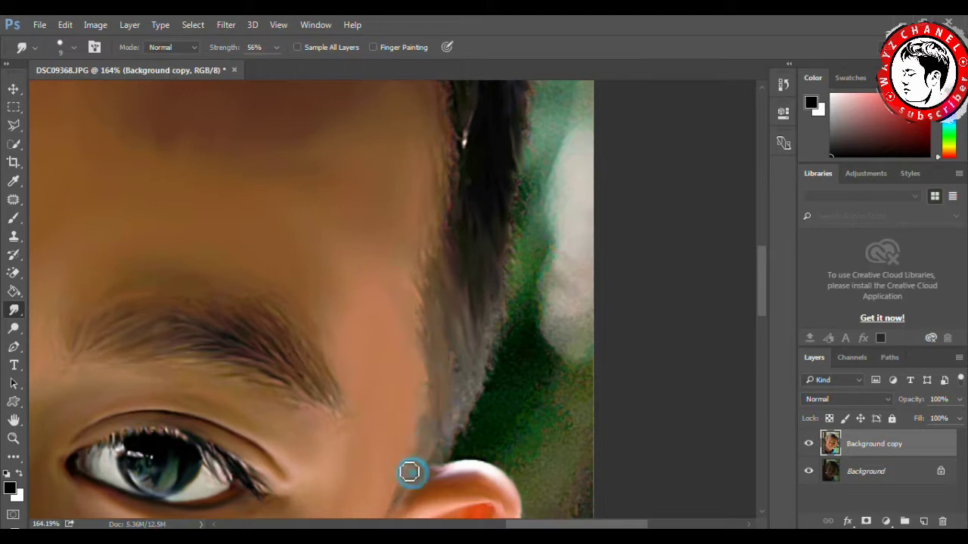
Step: Smooth the hair edge near the temple with Smudge strokes
scroll(409, 453, "down", 3)
mouse_move(462, 275)
left_mouse_down()
mouse_move(469, 227)
mouse_move(497, 240)
left_mouse_up()
mouse_move(431, 186)
left_mouse_down()
mouse_move(449, 245)
mouse_move(424, 222)
left_mouse_up()
scroll(424, 223, "up", 3)
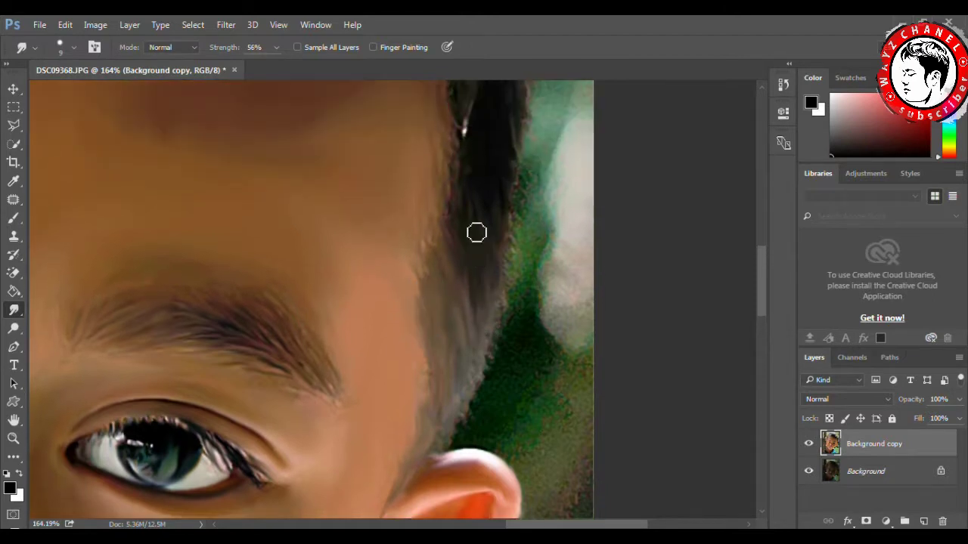
mouse_move(454, 255)
left_mouse_down()
mouse_move(468, 177)
mouse_move(459, 216)
mouse_move(477, 266)
mouse_move(459, 251)
mouse_move(465, 295)
left_mouse_up()
scroll(470, 205, "up", 3)
scroll(470, 205, "up", 2)
Step: Smudge the top hairline above the forehead, blending it out to the left
mouse_move(418, 157)
left_mouse_down()
mouse_move(408, 197)
mouse_move(420, 188)
mouse_move(391, 164)
mouse_move(398, 186)
left_mouse_up()
scroll(363, 196, "up", 2)
mouse_move(366, 220)
left_mouse_down()
mouse_move(381, 225)
mouse_move(349, 195)
left_mouse_up()
mouse_move(334, 239)
left_mouse_down()
mouse_move(289, 223)
mouse_move(267, 197)
mouse_move(205, 192)
mouse_move(241, 179)
mouse_move(209, 163)
mouse_move(128, 164)
left_mouse_up()
left_click_drag(188, 144, 69, 123)
left_click_drag(154, 109, 88, 125)
Step: Check the brush preset picker, then blend the hairline into the forehead skin
right_click(328, 255)
mouse_move(313, 242)
left_mouse_down()
mouse_move(328, 220)
mouse_move(381, 242)
left_mouse_up()
mouse_move(400, 209)
left_mouse_down()
mouse_move(421, 225)
mouse_move(469, 312)
left_mouse_up()
mouse_move(413, 294)
left_mouse_down()
mouse_move(408, 272)
mouse_move(387, 295)
left_mouse_up()
left_click_drag(350, 247, 350, 279)
left_click(327, 261)
mouse_move(305, 219)
left_mouse_down()
mouse_move(297, 201)
mouse_move(339, 285)
mouse_move(376, 294)
mouse_move(362, 268)
left_mouse_up()
Step: Smudge along the hairline toward the left with short strokes and dabs
scroll(508, 508, "left", 5)
scroll(382, 273, "up", 3)
left_click_drag(309, 245, 276, 233)
left_click(262, 207)
mouse_move(183, 195)
left_mouse_down()
mouse_move(158, 197)
mouse_move(224, 203)
left_mouse_up()
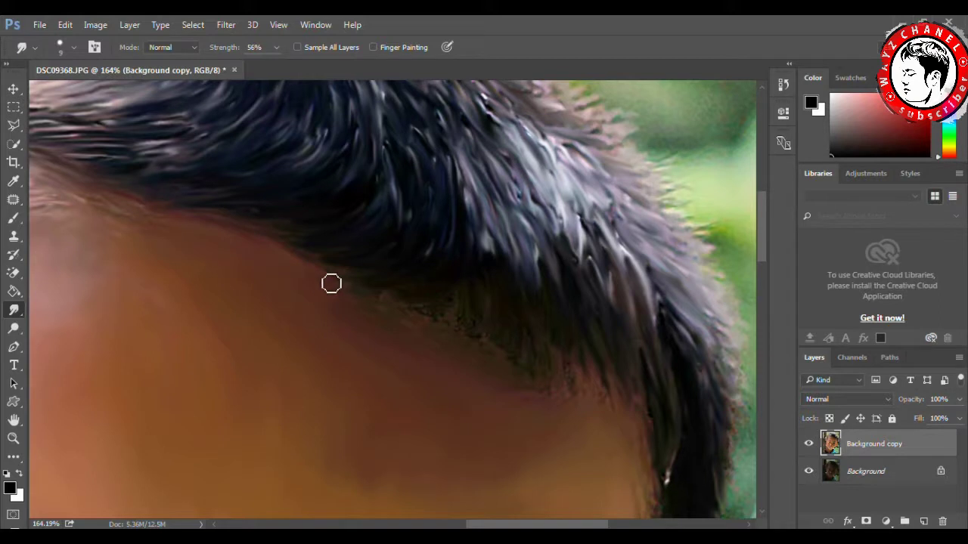
Step: Smudge the hair along the hairline, the right hairline and up the parting
left_click_drag(434, 319, 384, 300)
mouse_move(443, 294)
left_mouse_down()
mouse_move(471, 297)
mouse_move(467, 322)
mouse_move(491, 298)
mouse_move(452, 345)
mouse_move(548, 346)
mouse_move(601, 378)
left_mouse_up()
left_click(570, 330)
left_click_drag(583, 298, 557, 240)
mouse_move(446, 194)
left_mouse_down()
mouse_move(454, 229)
mouse_move(504, 294)
left_mouse_up()
scroll(433, 282, "up", 3)
mouse_move(391, 297)
left_mouse_down()
mouse_move(395, 260)
mouse_move(372, 179)
mouse_move(360, 219)
left_mouse_up()
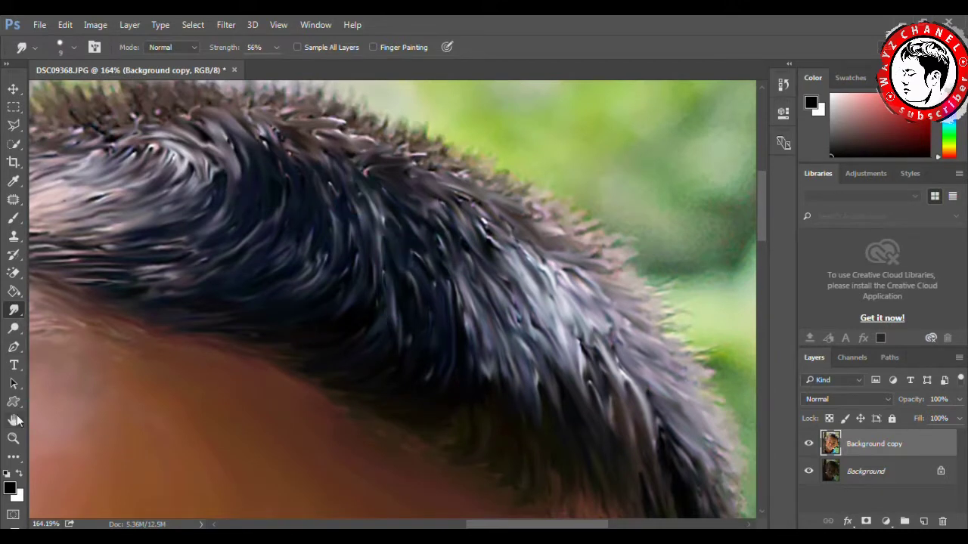
Step: Dab-smudge and stroke the fringe edge where it meets the forehead
left_click_drag(492, 525, 440, 524)
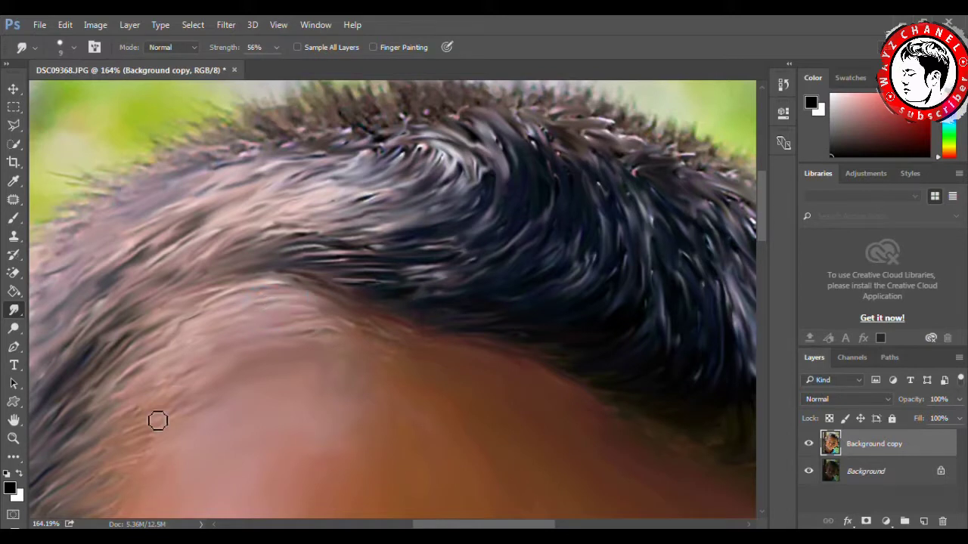
left_click(486, 340)
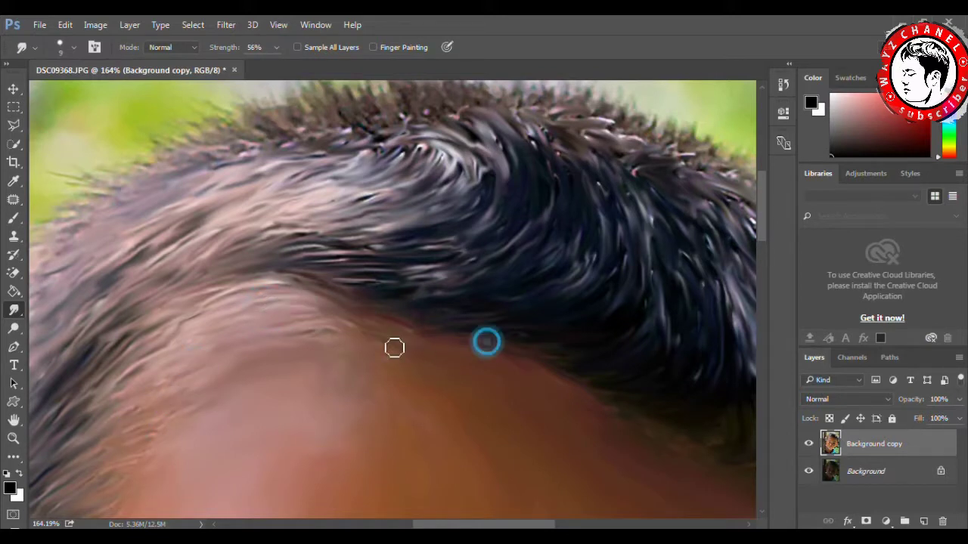
scroll(424, 370, "down", 4)
scroll(445, 409, "down", 1)
left_click_drag(462, 524, 527, 524)
mouse_move(462, 320)
left_mouse_down()
mouse_move(518, 300)
mouse_move(543, 308)
left_mouse_up()
left_click_drag(590, 346, 600, 454)
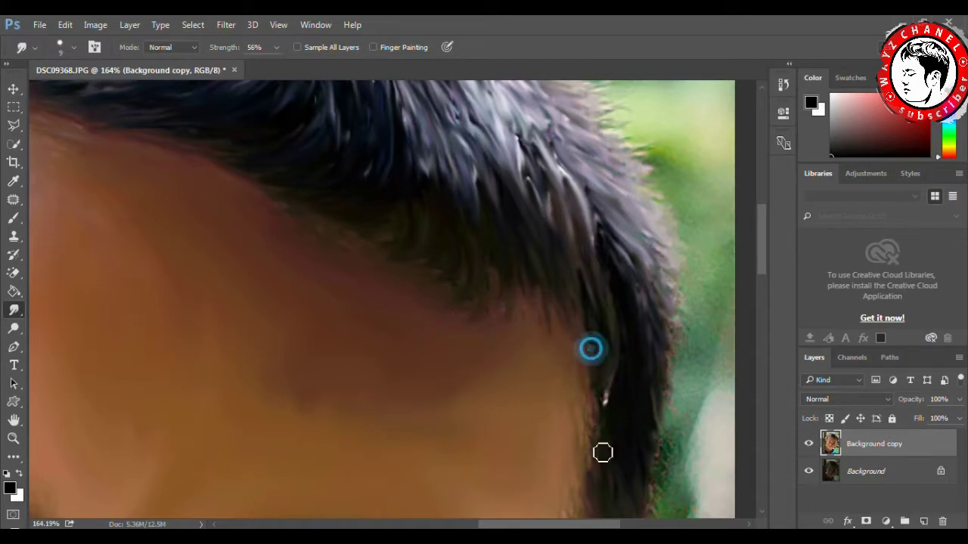
Step: Smear the right and forehead hairline edges, pushing the hair down into the forehead
scroll(583, 467, "down", 1)
scroll(582, 467, "down", 1)
left_click(600, 401)
mouse_move(612, 345)
left_mouse_down()
mouse_move(614, 372)
mouse_move(610, 308)
mouse_move(572, 259)
left_mouse_up()
mouse_move(509, 216)
left_mouse_down()
mouse_move(497, 244)
mouse_move(462, 191)
mouse_move(417, 186)
left_mouse_up()
left_click_drag(385, 156, 356, 162)
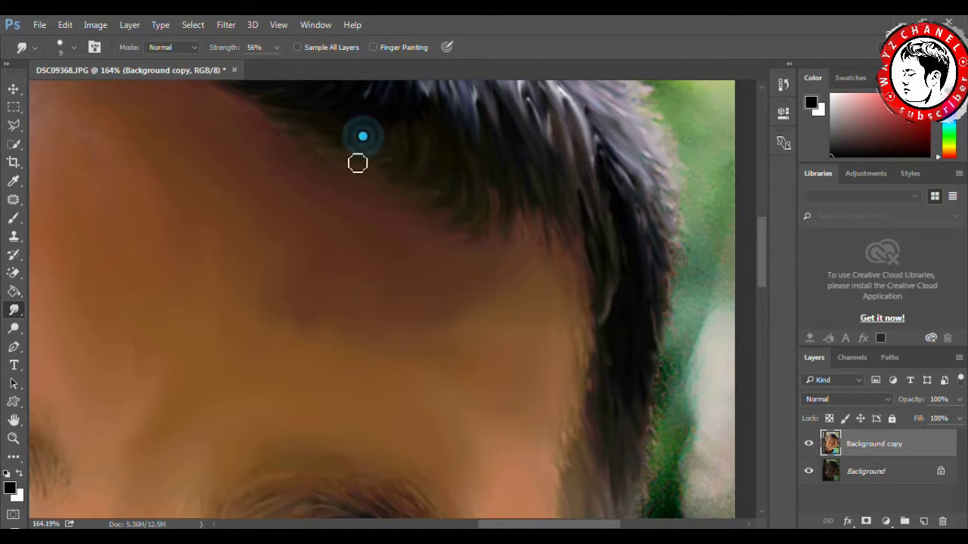
left_click(13, 439)
Step: Zoom onto the top of the head, set the Smudge brush to 6 px, and smudge the left hair edge
key("ctrl+0")
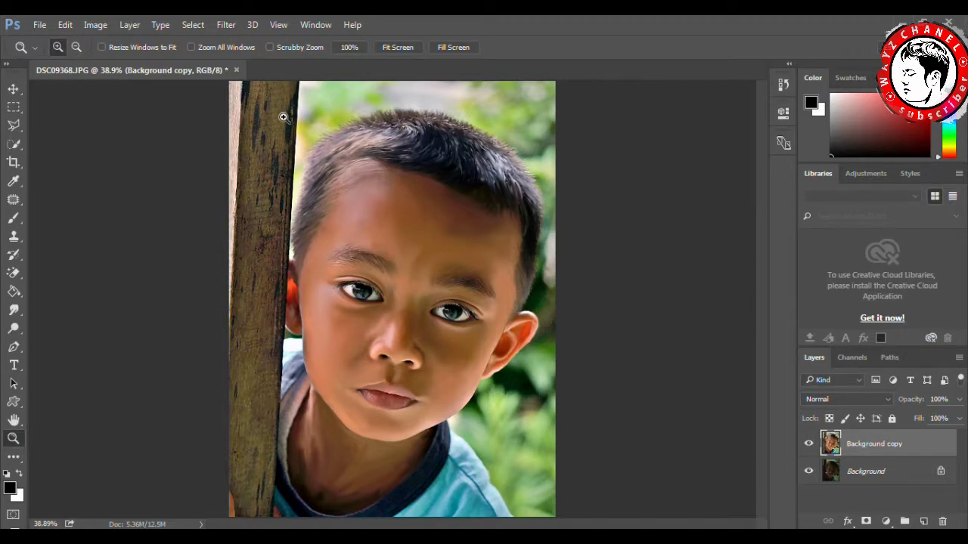
left_click_drag(283, 117, 514, 257)
left_click(13, 310)
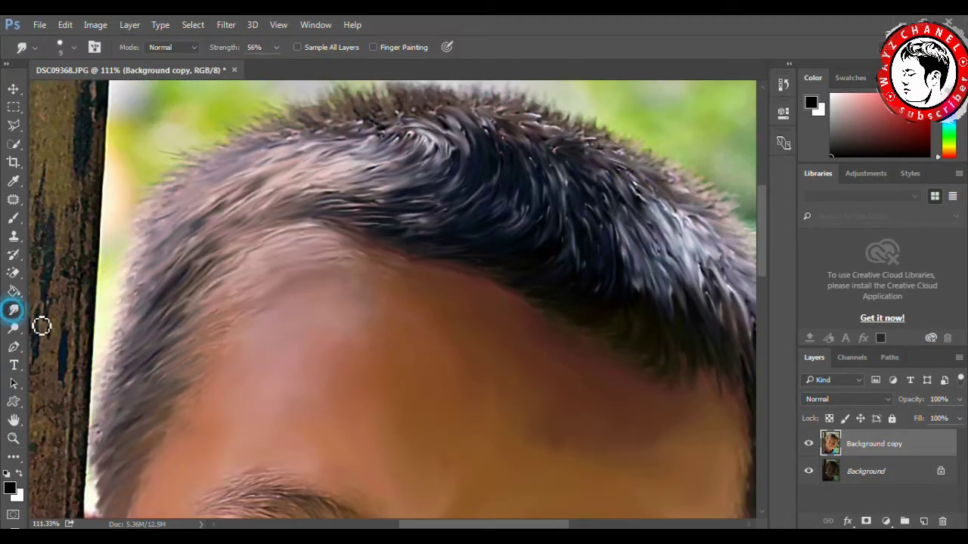
left_click_drag(136, 344, 133, 338)
right_click(141, 336)
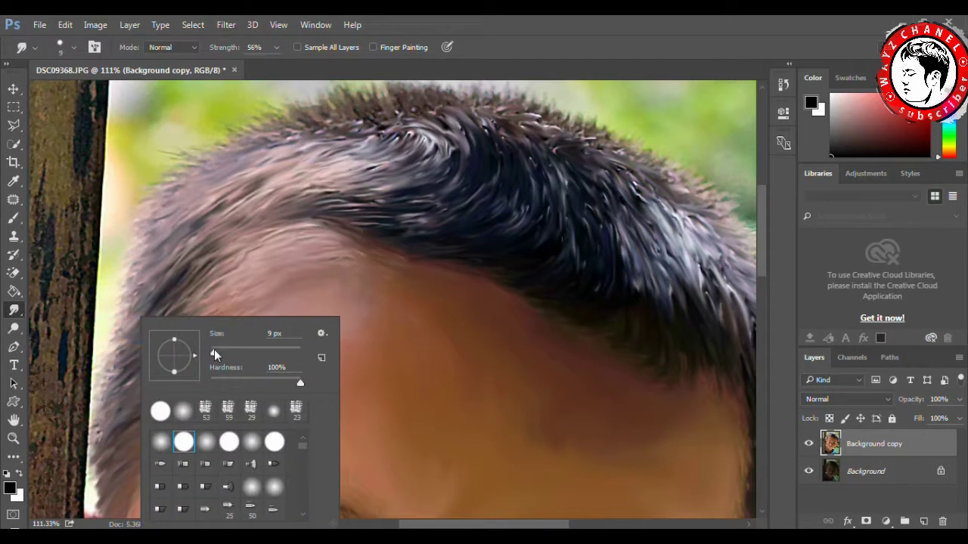
key("Return")
mouse_move(123, 309)
left_mouse_down()
mouse_move(145, 313)
mouse_move(128, 306)
mouse_move(165, 255)
left_mouse_up()
left_click_drag(163, 216, 188, 216)
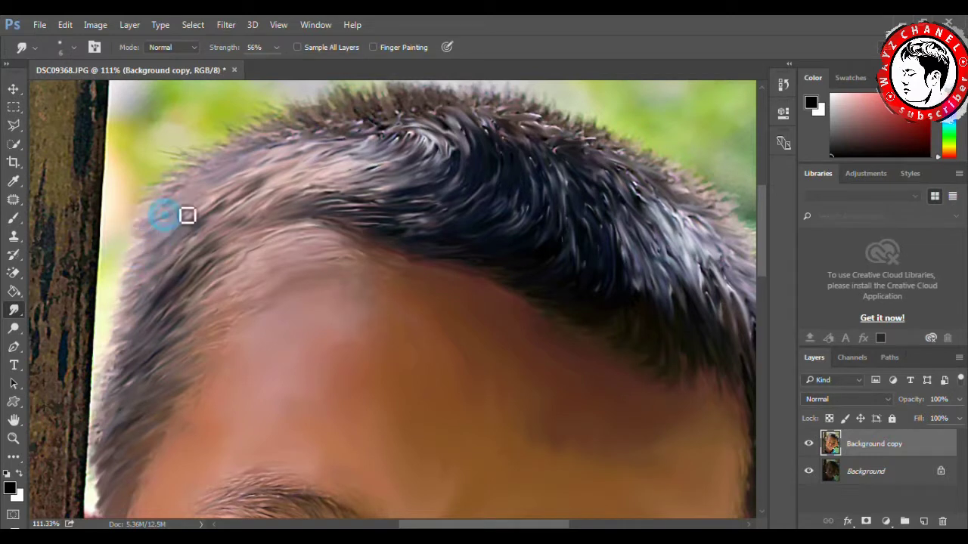
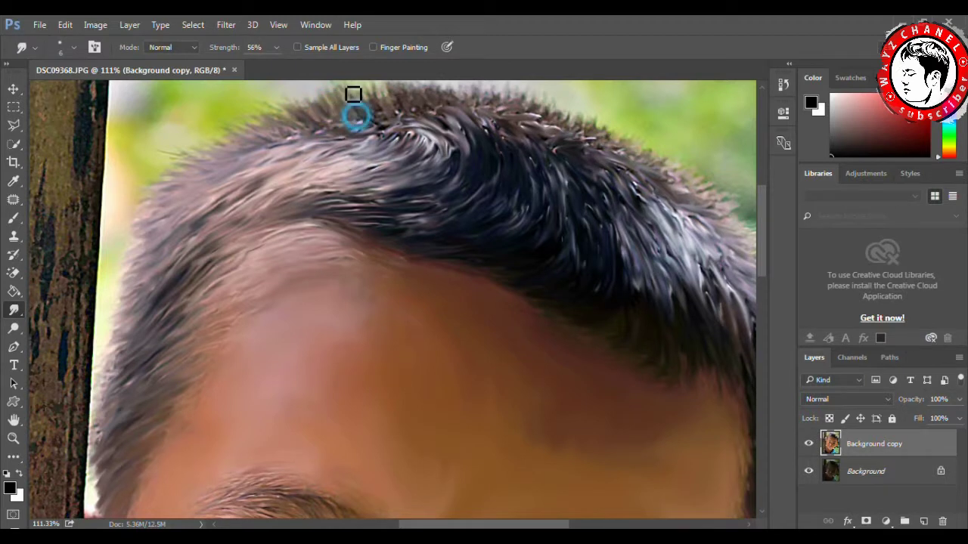
Step: Smudge the hair along the top of the head and down its right edge
scroll(393, 143, "up", 3)
mouse_move(380, 216)
left_mouse_down()
mouse_move(416, 216)
mouse_move(451, 199)
mouse_move(443, 209)
mouse_move(456, 218)
mouse_move(426, 190)
mouse_move(389, 210)
mouse_move(385, 201)
mouse_move(462, 199)
mouse_move(534, 219)
mouse_move(566, 206)
mouse_move(574, 228)
mouse_move(642, 234)
mouse_move(680, 258)
left_mouse_up()
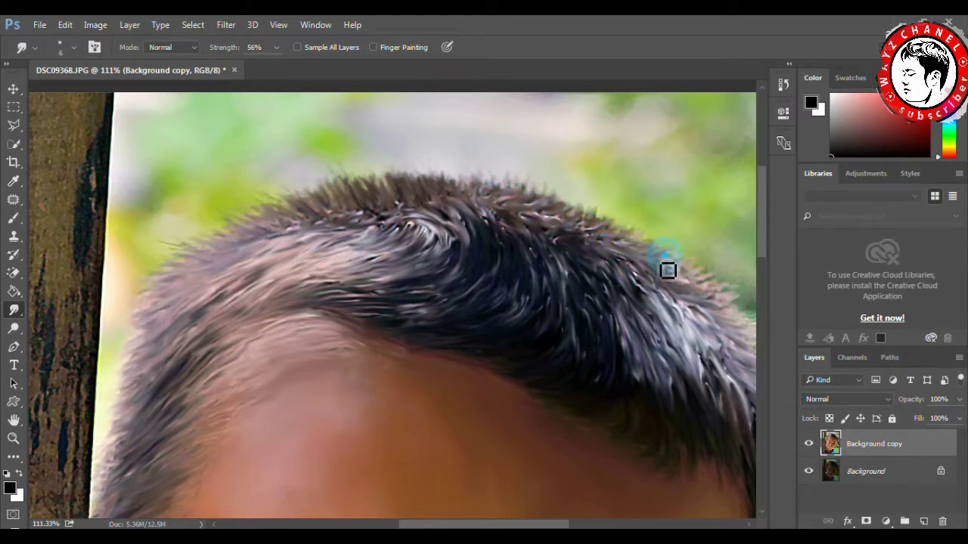
scroll(480, 269, "right", 5)
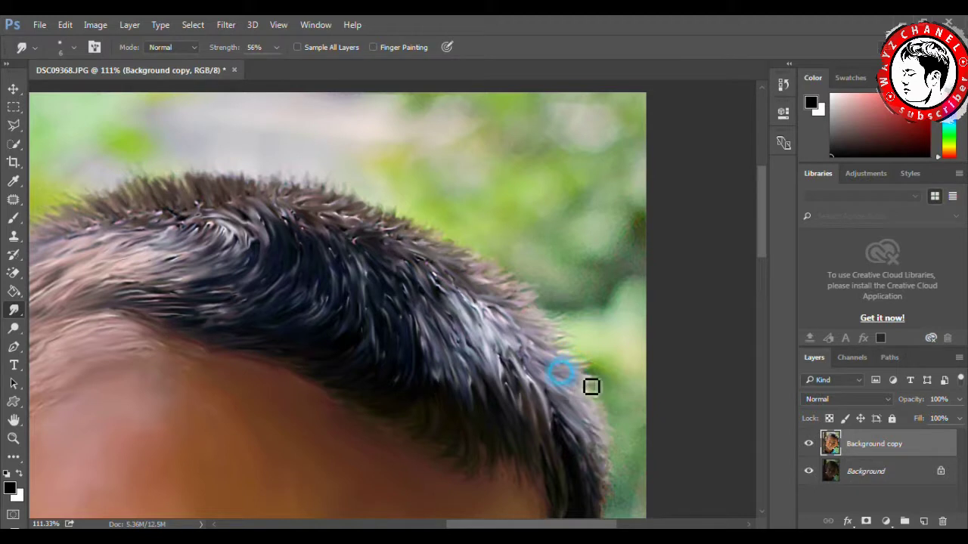
scroll(613, 451, "down", 3)
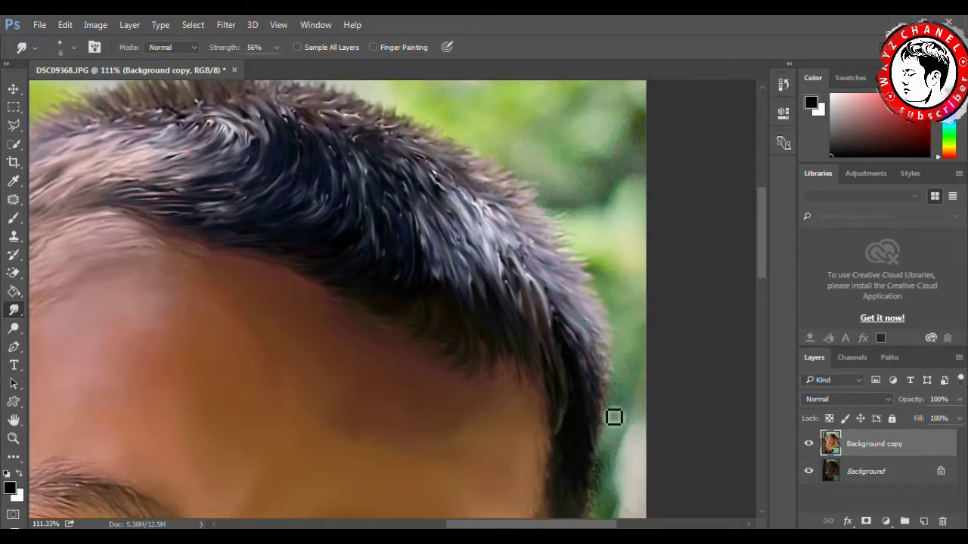
left_click_drag(591, 342, 610, 416)
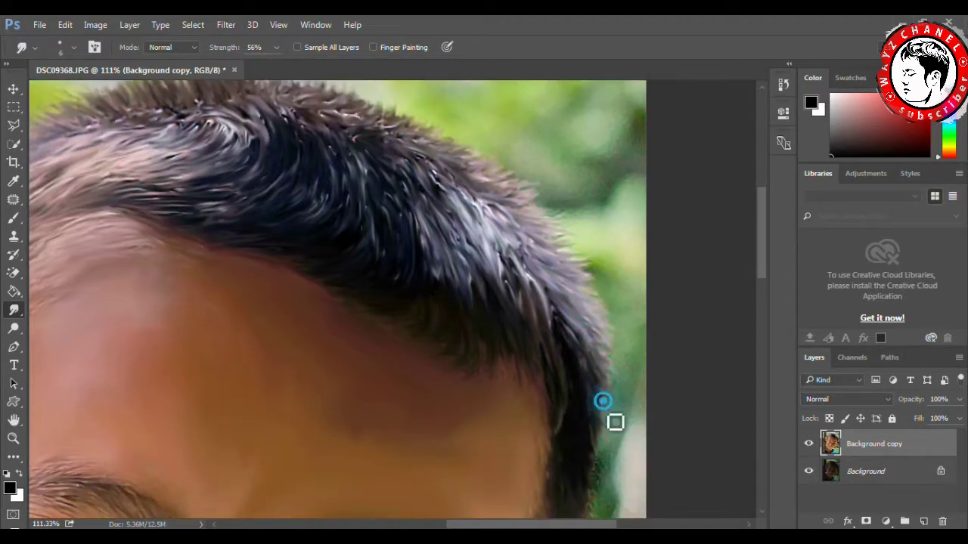
scroll(609, 417, "down", 2)
left_click_drag(598, 341, 585, 494)
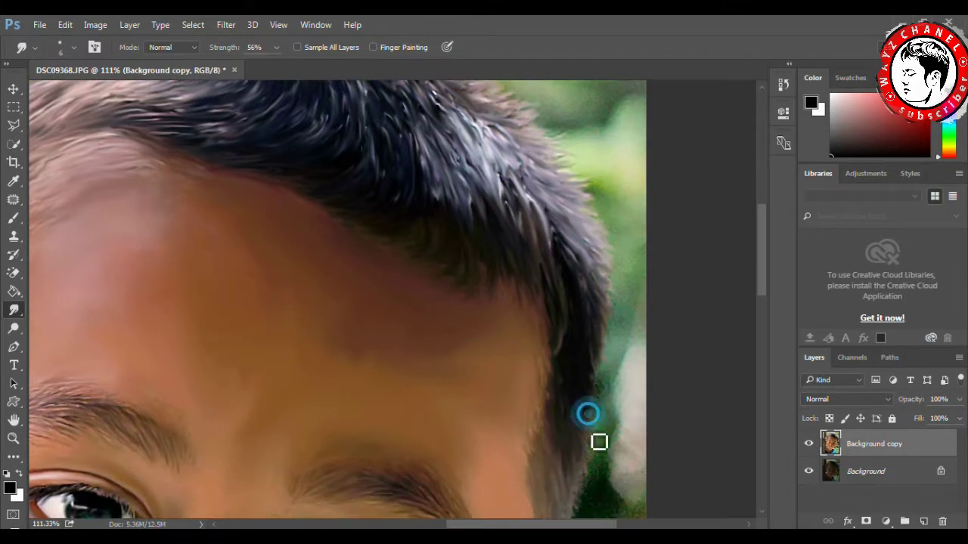
Step: Smudge the right hair edge toward the forehead, soften the hairline, then fit the image on screen
scroll(580, 471, "down", 4)
left_click_drag(557, 389, 567, 417)
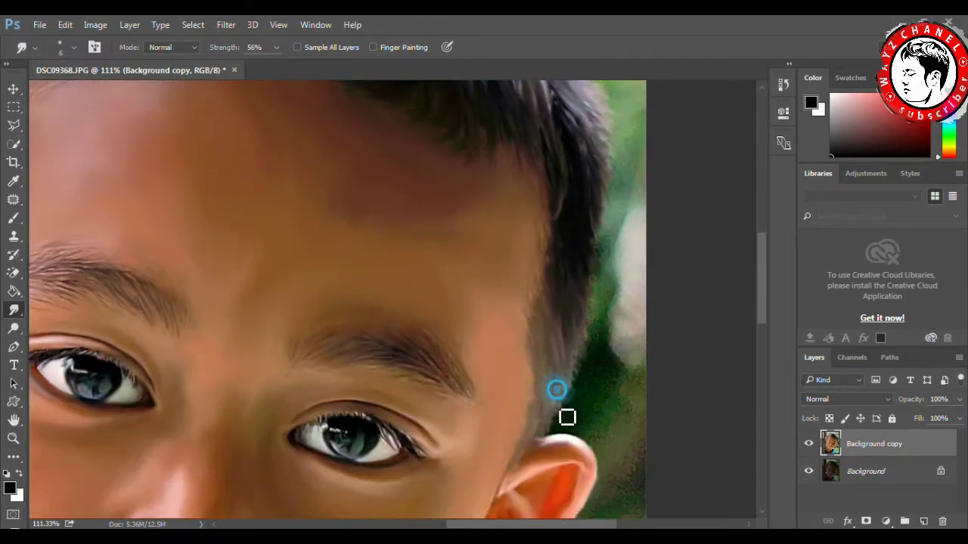
left_click_drag(562, 378, 545, 298)
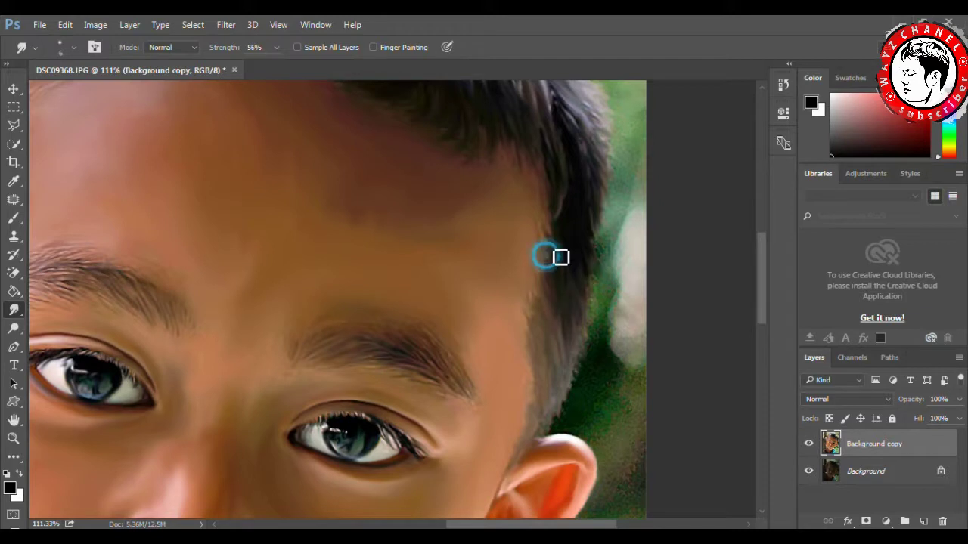
left_click_drag(494, 160, 495, 131)
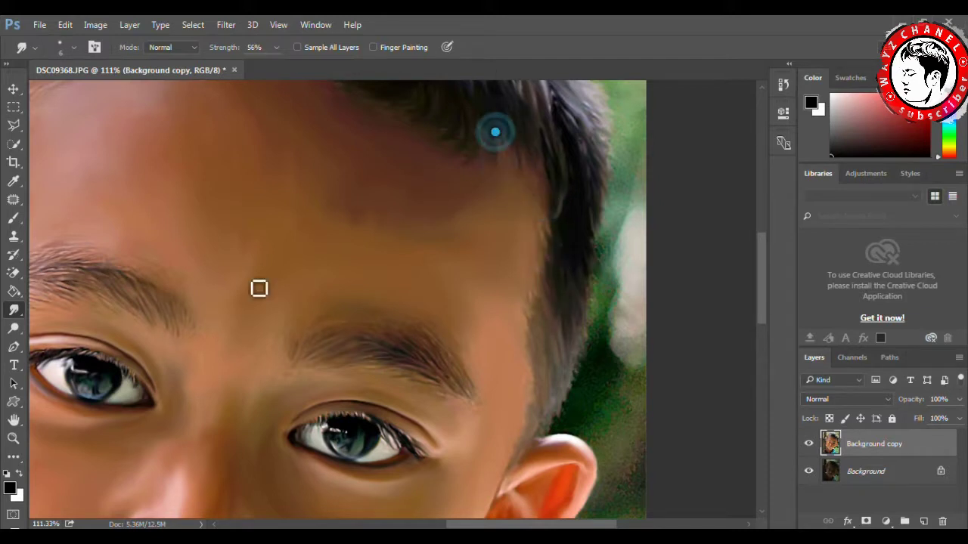
left_click(13, 439)
key("ctrl+0")
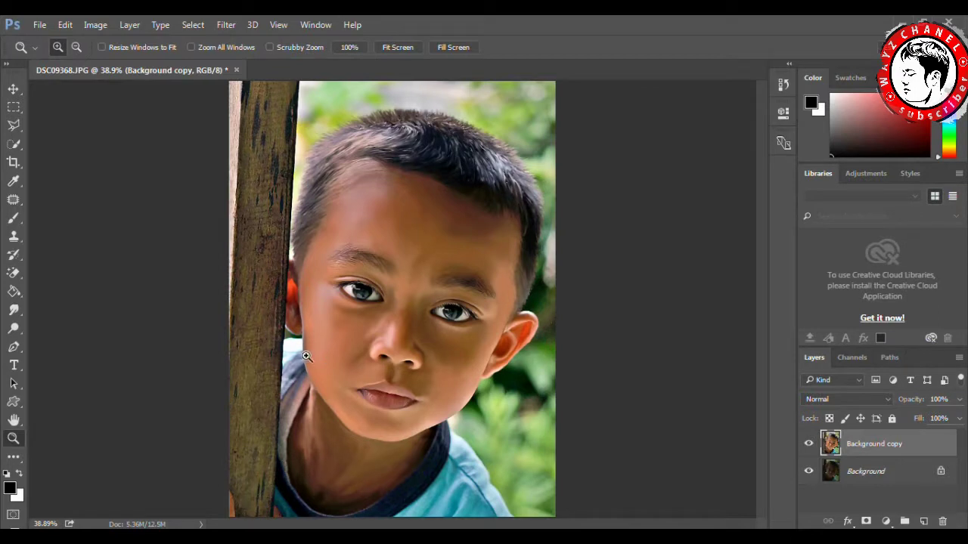
Step: Zoom in on the chin and smudge the light-blue shirt below the collar
left_click_drag(208, 355, 209, 355)
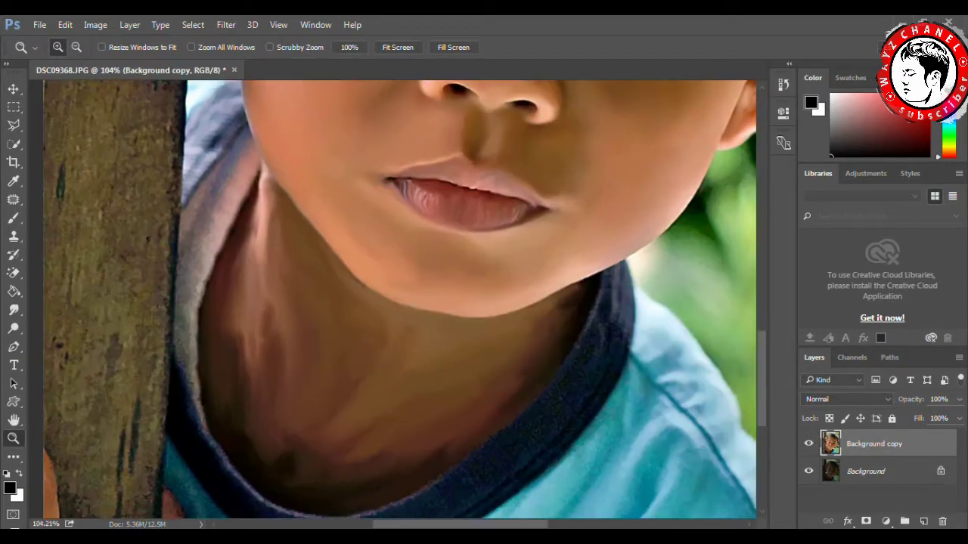
left_click(14, 310)
right_click(734, 447)
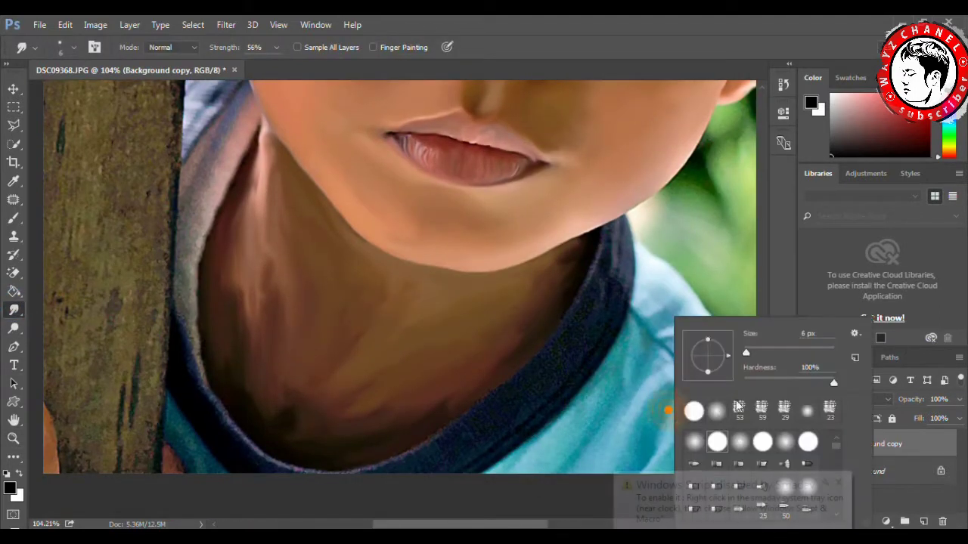
left_click(837, 482)
mouse_move(612, 405)
left_mouse_down()
mouse_move(559, 454)
mouse_move(687, 429)
mouse_move(666, 457)
mouse_move(574, 454)
mouse_move(594, 439)
mouse_move(545, 454)
mouse_move(597, 393)
mouse_move(563, 423)
mouse_move(642, 363)
mouse_move(692, 387)
mouse_move(718, 455)
mouse_move(754, 429)
mouse_move(664, 290)
mouse_move(653, 292)
mouse_move(743, 406)
mouse_move(713, 371)
mouse_move(757, 462)
left_mouse_up()
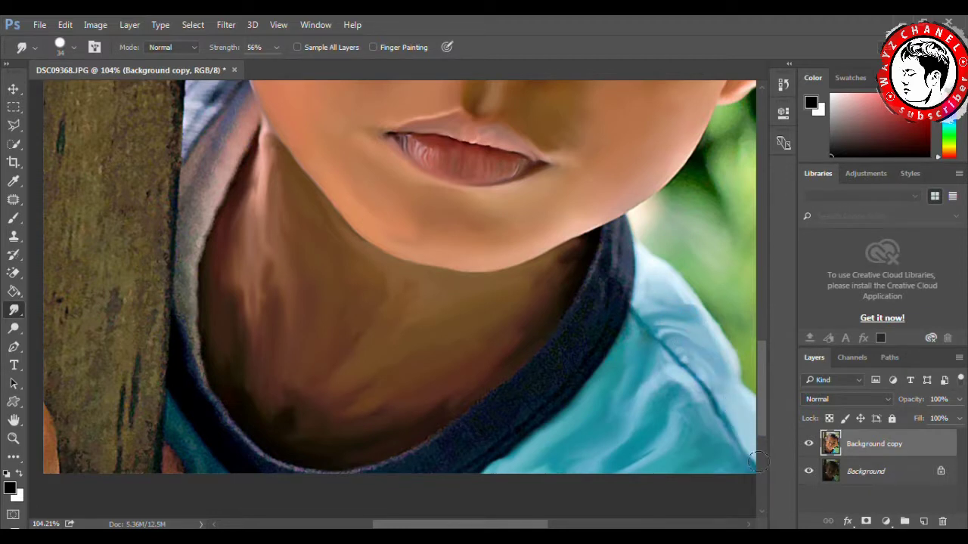
Step: Smudge the dark collar edge into smooth strokes
scroll(683, 426, "down", 5)
scroll(713, 335, "up", 1)
scroll(703, 346, "up", 2)
scroll(713, 394, "up", 2)
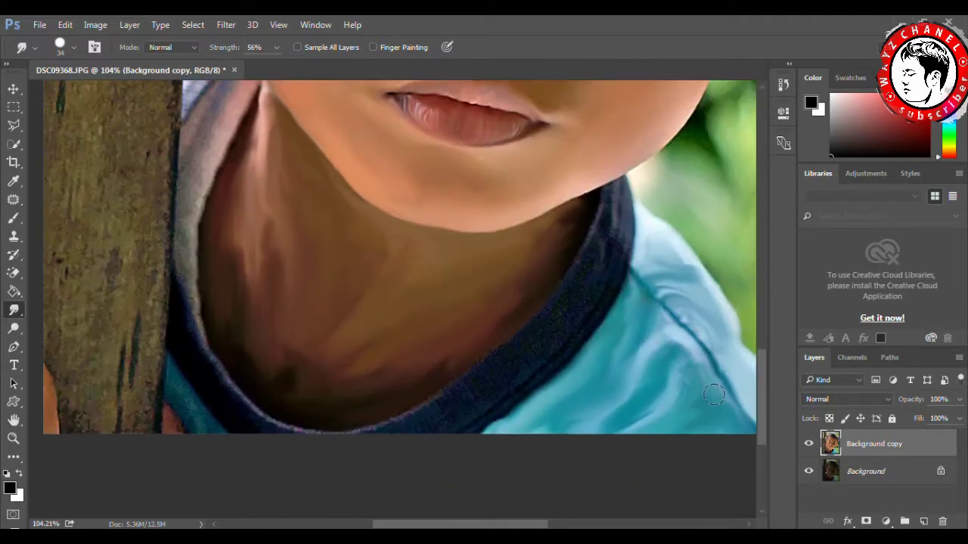
mouse_move(479, 388)
left_mouse_down()
mouse_move(506, 374)
mouse_move(413, 422)
left_mouse_up()
mouse_move(516, 377)
left_mouse_down()
mouse_move(503, 394)
mouse_move(495, 373)
mouse_move(536, 359)
mouse_move(613, 237)
mouse_move(567, 307)
left_mouse_up()
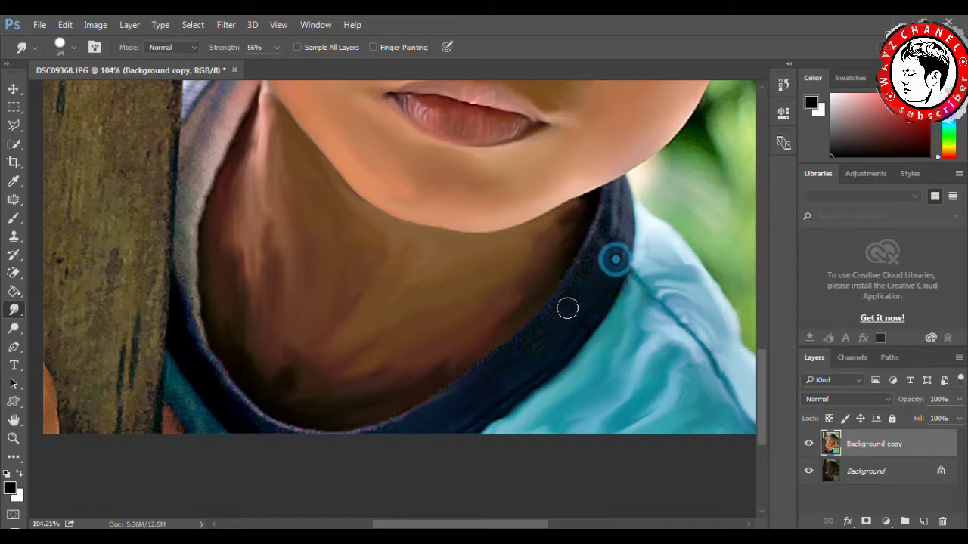
Step: Shrink the Smudge brush to 25 and keep smoothing the collar and lower collar edge
right_click(558, 331)
left_click(642, 345)
left_click_drag(503, 361, 376, 434)
mouse_move(542, 324)
left_mouse_down()
mouse_move(586, 287)
mouse_move(521, 340)
mouse_move(617, 252)
mouse_move(596, 242)
mouse_move(620, 242)
mouse_move(595, 306)
left_mouse_up()
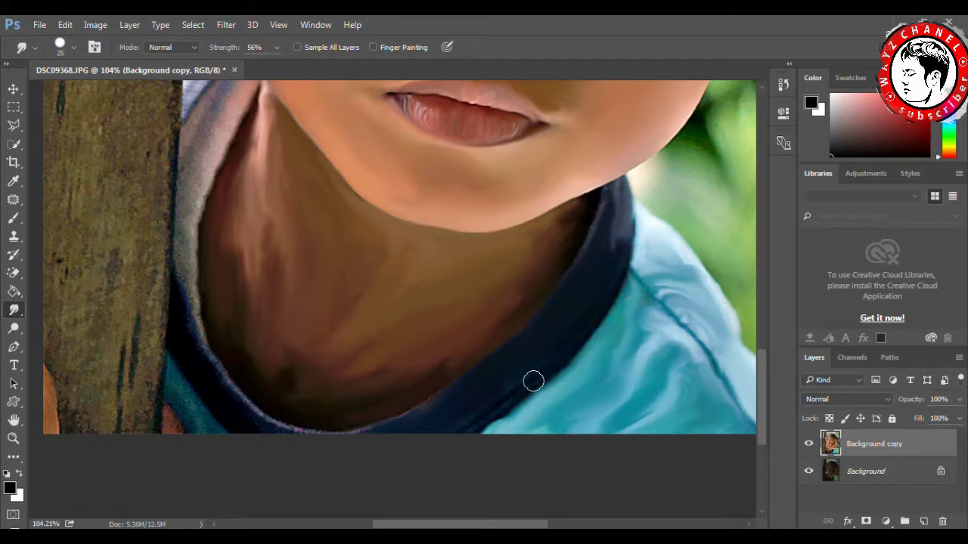
left_click_drag(451, 388, 326, 438)
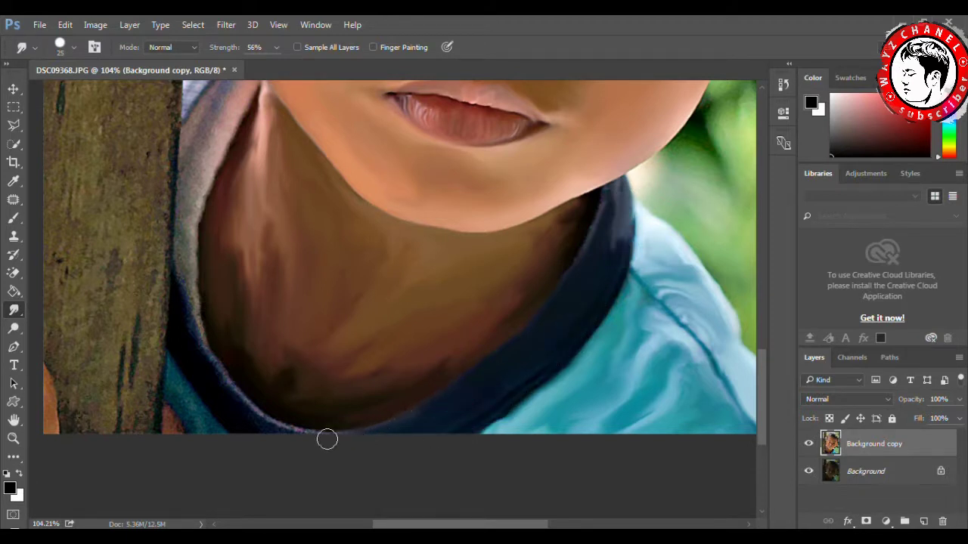
Step: Blend the teal and dark collar colours along the lower-left collar edge
mouse_move(219, 393)
left_mouse_down()
mouse_move(239, 408)
mouse_move(214, 323)
mouse_move(201, 373)
left_mouse_up()
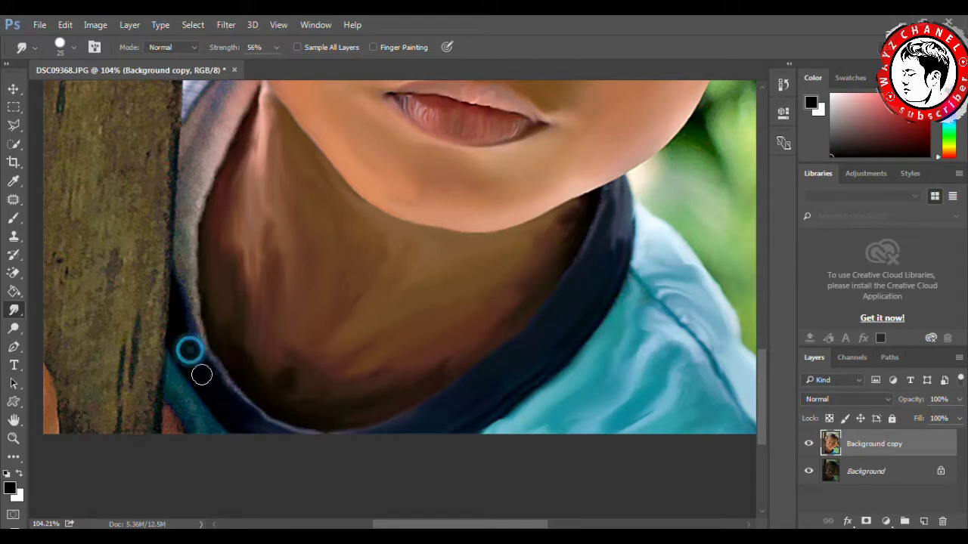
left_click_drag(191, 408, 199, 424)
left_click_drag(177, 385, 183, 417)
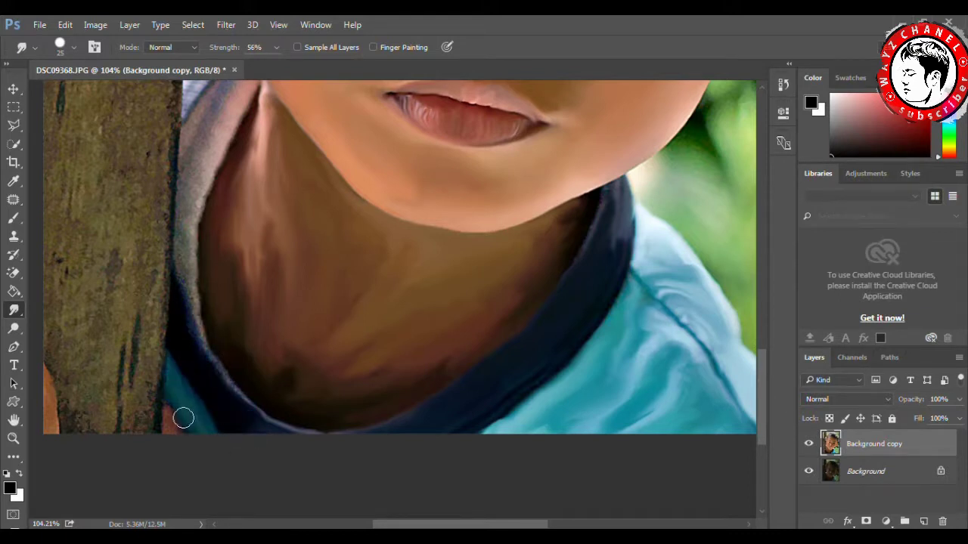
mouse_move(190, 318)
left_mouse_down()
mouse_move(240, 410)
mouse_move(188, 324)
left_mouse_up()
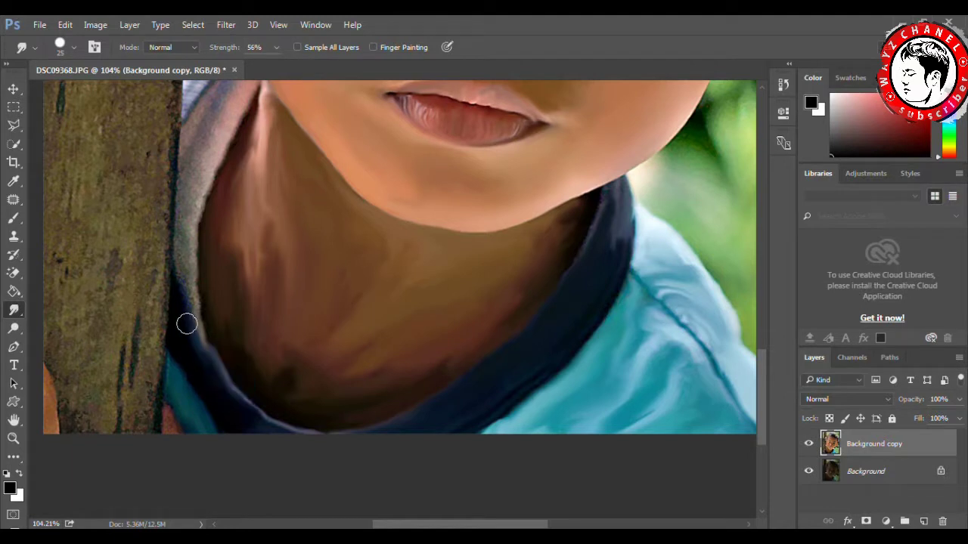
Step: Smudge the left neck, its shadow, and the adjoining collar edge together
scroll(188, 337, "up", 3)
mouse_move(182, 364)
left_mouse_down()
mouse_move(191, 392)
mouse_move(200, 249)
left_mouse_up()
left_click_drag(184, 333, 249, 160)
mouse_move(211, 198)
left_mouse_down()
mouse_move(226, 204)
mouse_move(231, 183)
mouse_move(212, 222)
mouse_move(204, 186)
mouse_move(216, 200)
mouse_move(231, 189)
mouse_move(233, 197)
mouse_move(223, 155)
mouse_move(209, 162)
mouse_move(220, 147)
mouse_move(212, 153)
left_mouse_up()
scroll(244, 137, "up", 2)
scroll(244, 137, "up", 2)
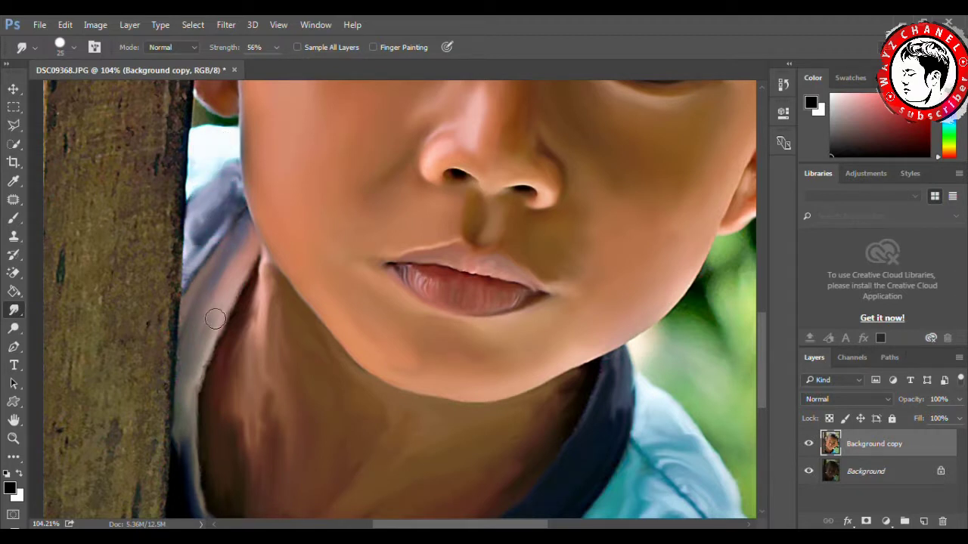
scroll(99, 287, "up", 2)
scroll(114, 273, "up", 3)
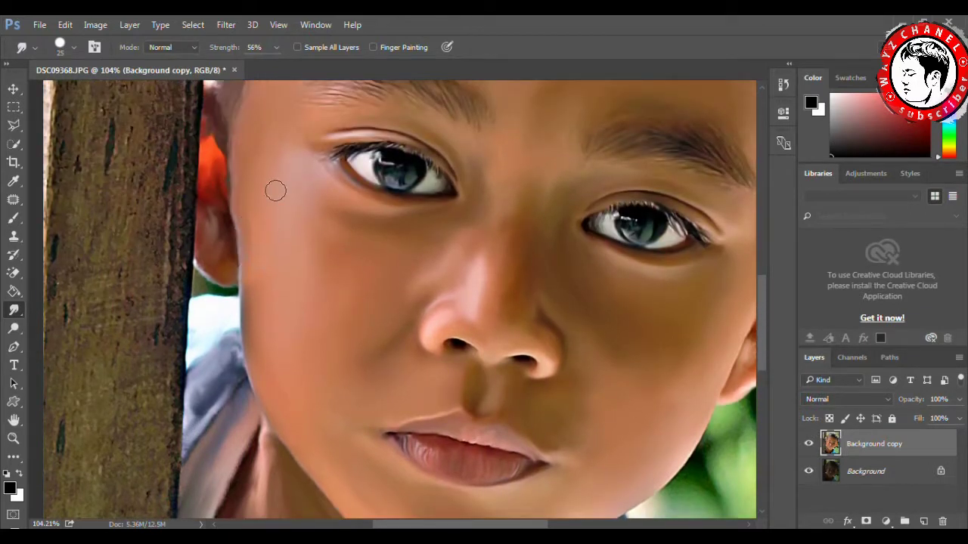
Step: Fit the photo on screen and streak the wooden pole downward along its left edge
key("z")
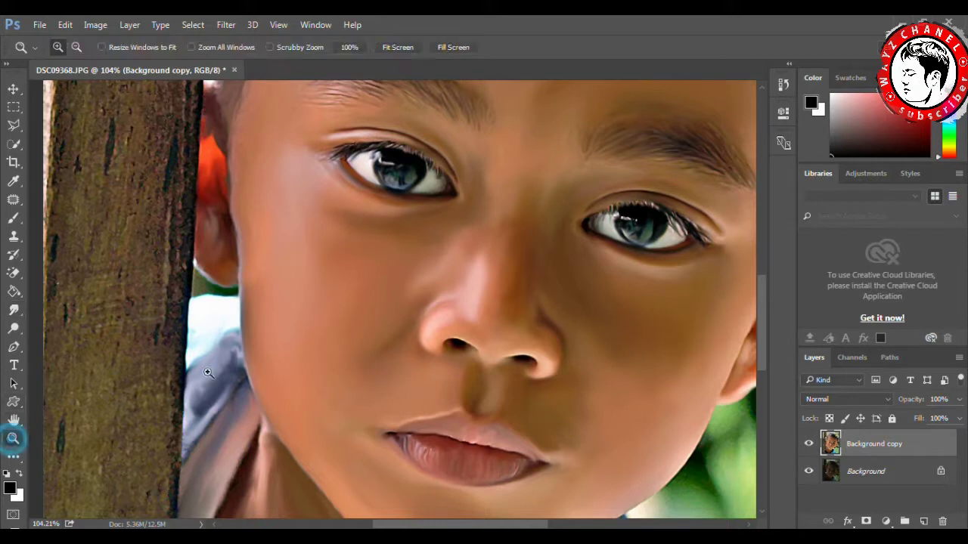
key("ctrl+0")
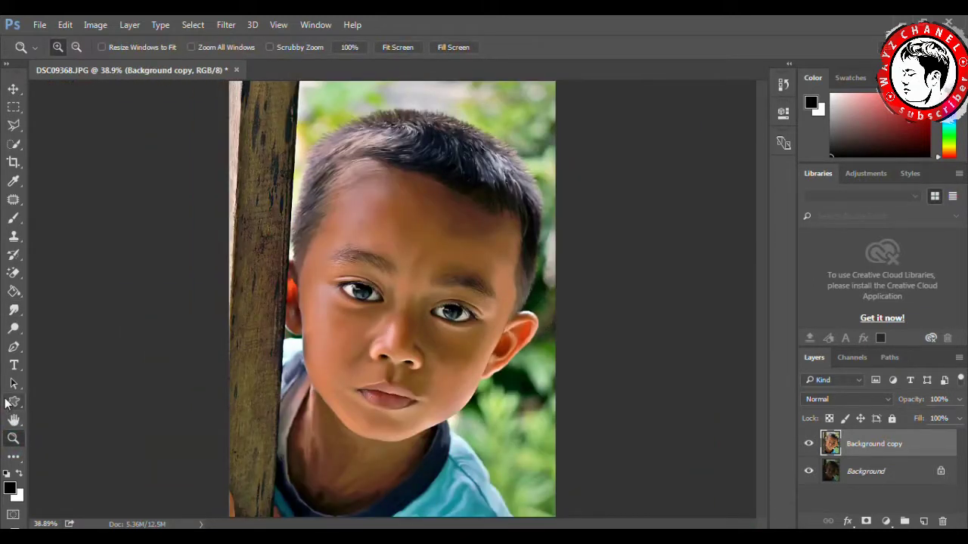
left_click(14, 310)
right_click(274, 108)
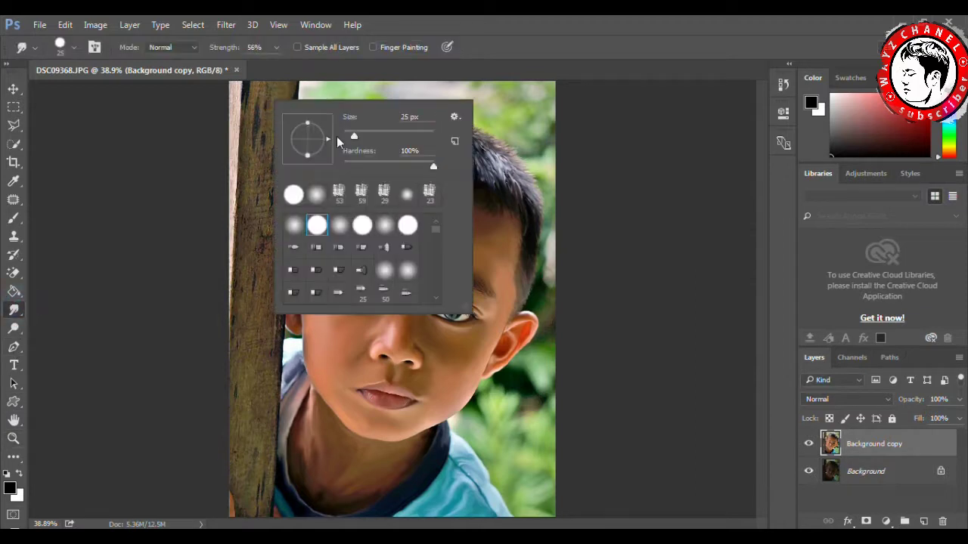
key("Return")
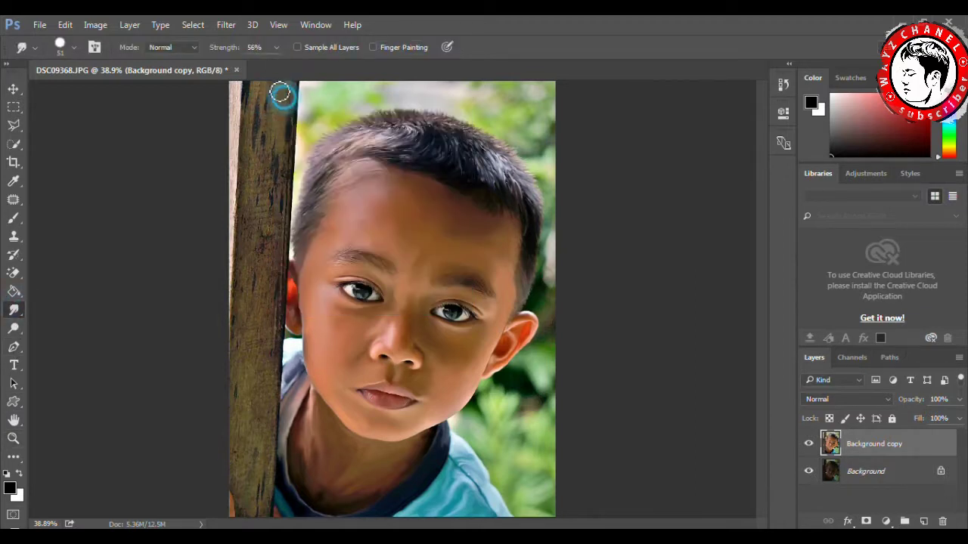
mouse_move(260, 106)
left_mouse_down()
mouse_move(279, 130)
mouse_move(252, 104)
mouse_move(239, 353)
left_mouse_up()
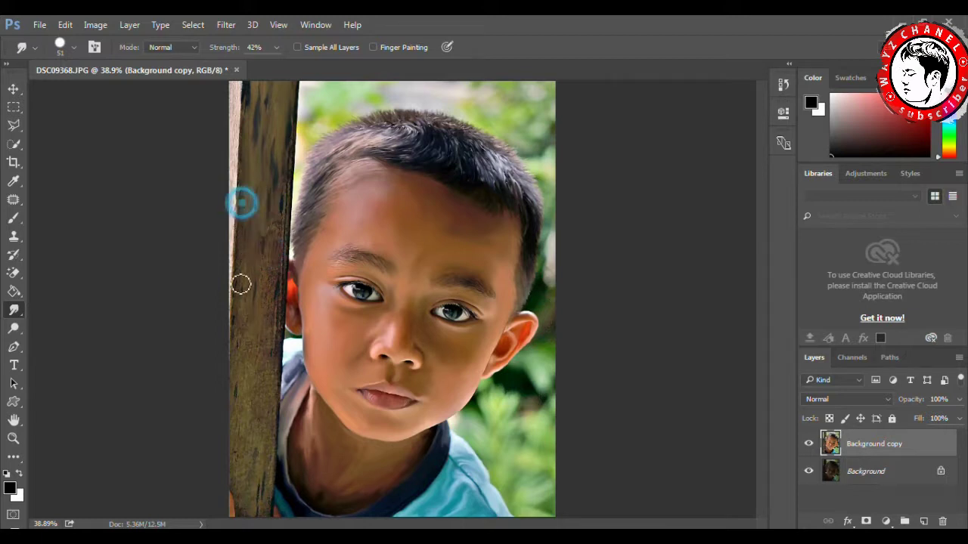
left_click_drag(226, 111, 245, 412)
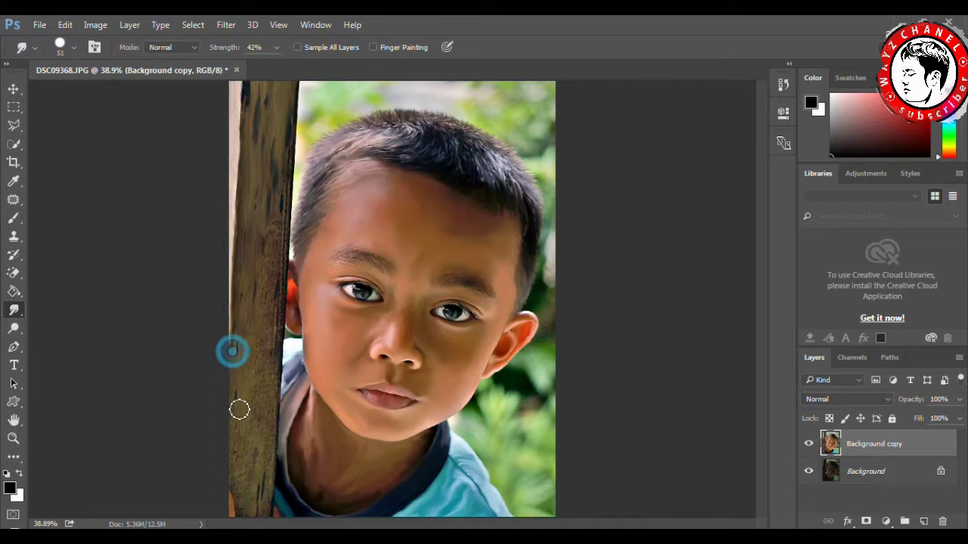
Step: Smudge the pole's bottom and right edge beside the shoulder and ear
left_click(267, 513)
left_click_drag(267, 513, 281, 430)
left_click_drag(260, 478, 238, 434)
left_click_drag(267, 333, 266, 495)
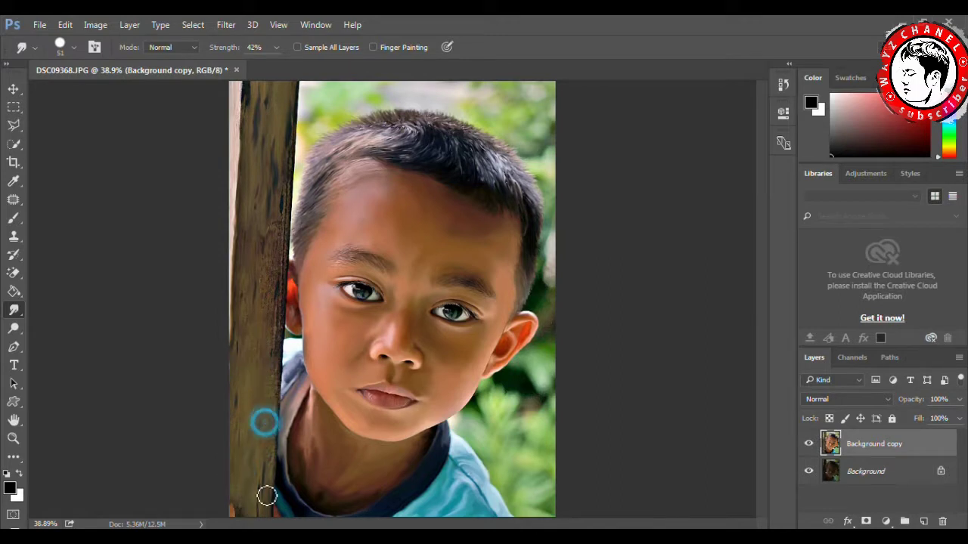
mouse_move(275, 372)
left_mouse_down()
mouse_move(267, 225)
mouse_move(275, 328)
mouse_move(280, 249)
left_mouse_up()
mouse_move(279, 188)
left_mouse_down()
mouse_move(282, 281)
mouse_move(269, 339)
mouse_move(246, 321)
left_mouse_up()
Step: Smudge the top, middle and lower parts of the pole into painted strokes
left_click_drag(295, 157, 287, 173)
left_click_drag(283, 136, 250, 153)
left_click_drag(239, 317, 235, 417)
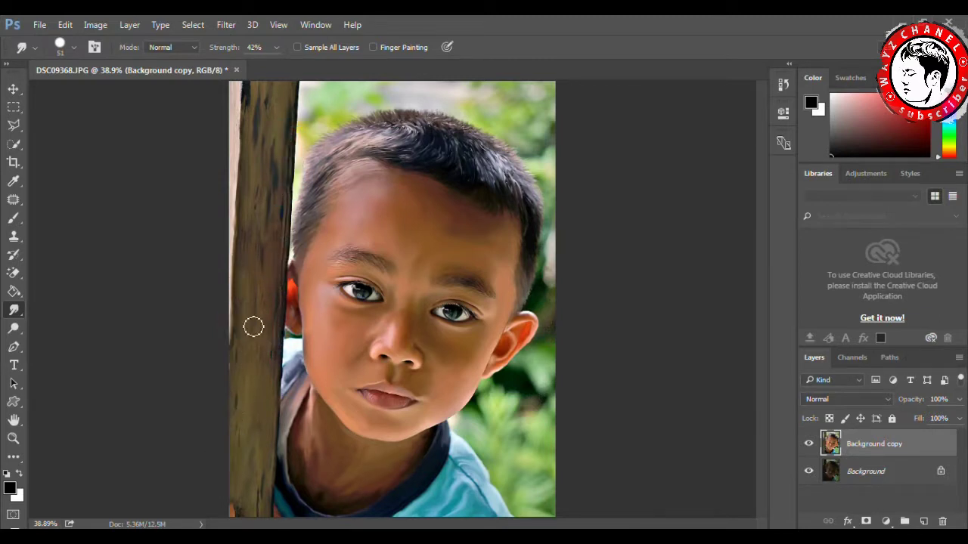
mouse_move(240, 456)
left_mouse_down()
mouse_move(234, 522)
mouse_move(259, 515)
mouse_move(267, 477)
mouse_move(267, 521)
mouse_move(256, 474)
left_mouse_up()
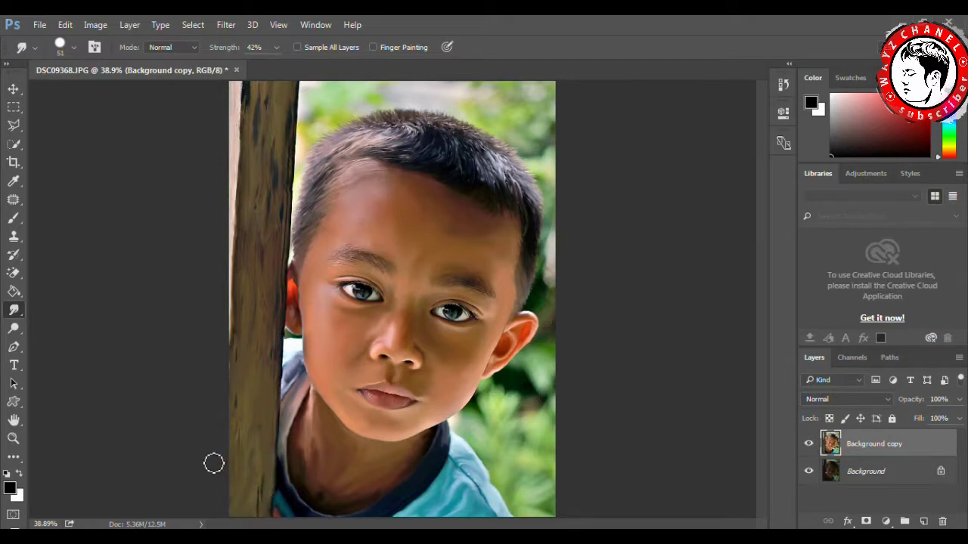
left_click(14, 440)
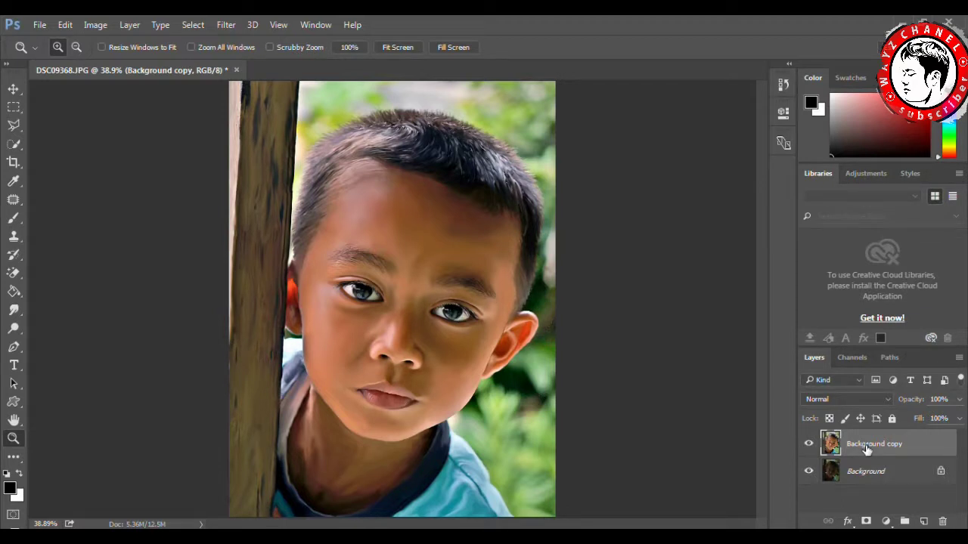
Step: Duplicate the layer and apply Smart Sharpen with an increased radius
key("ctrl+j")
left_click(226, 25)
mouse_move(241, 261)
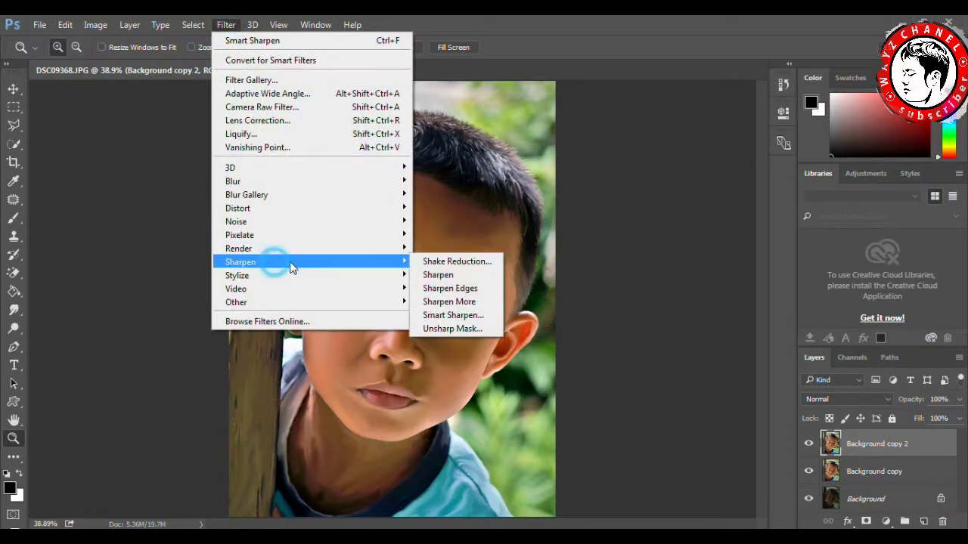
left_click(453, 313)
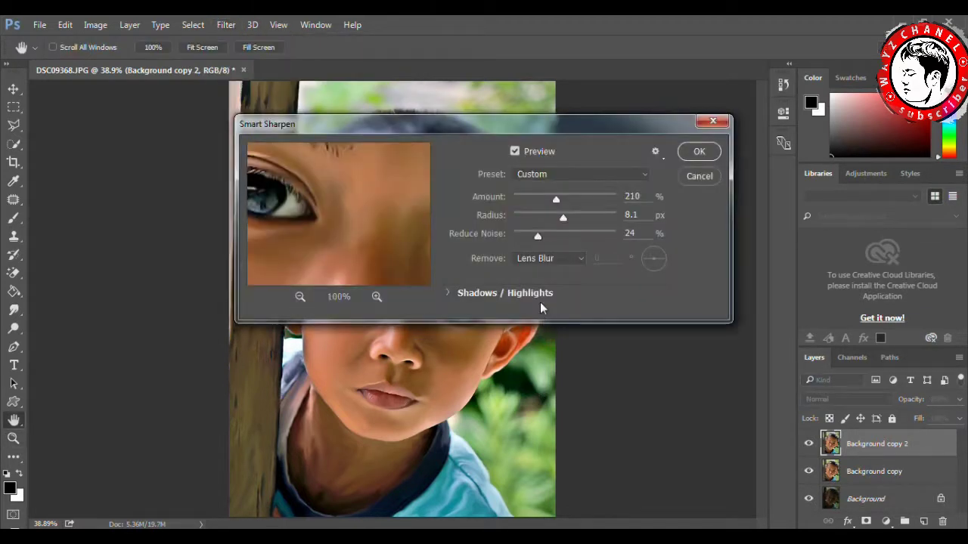
left_click(575, 216)
left_click(698, 152)
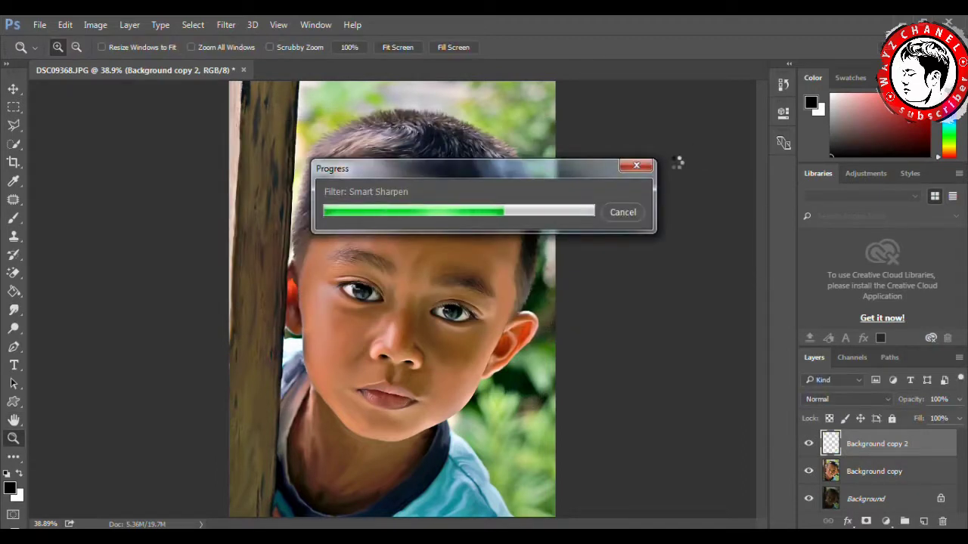
Step: Apply High Pass at radius 2.1, set Hard Light blending, and lower the opacity to 66%
left_click(229, 25)
left_click(434, 315)
left_click_drag(638, 333, 614, 337)
left_click(779, 151)
left_click(847, 398)
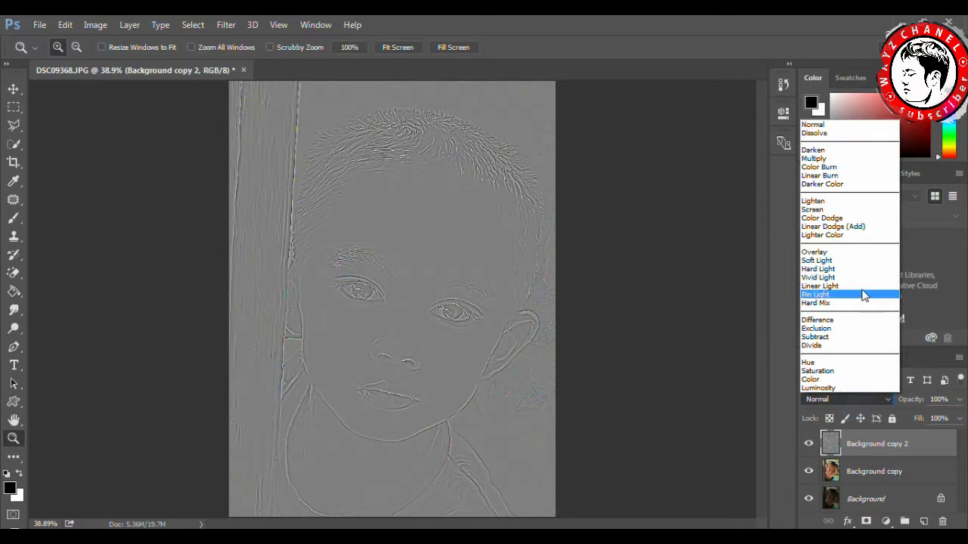
left_click(862, 274)
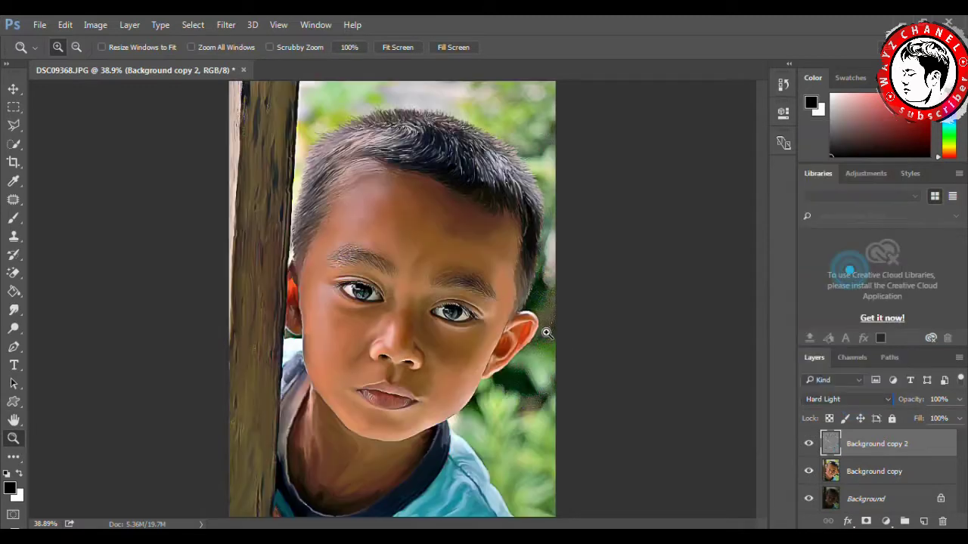
left_click(808, 445)
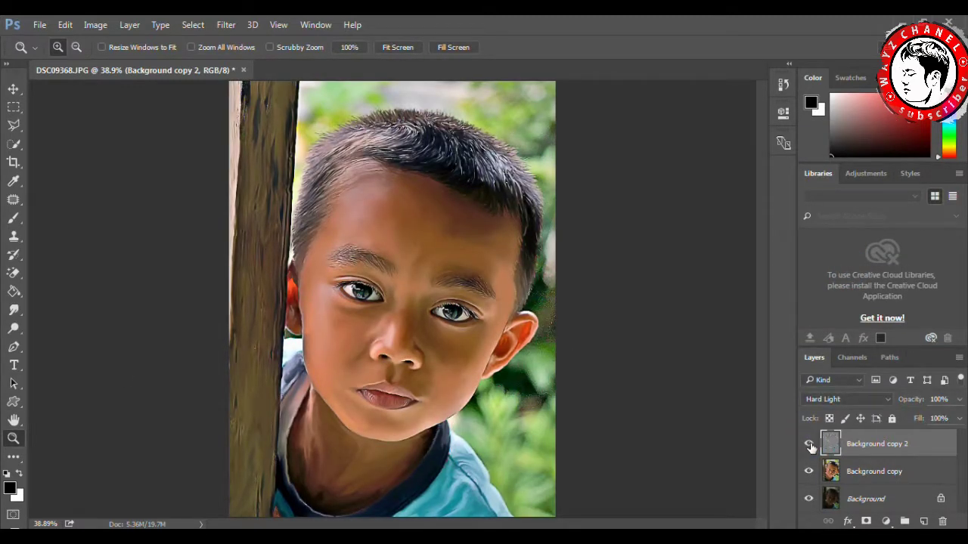
left_click_drag(958, 399, 935, 419)
Step: Merge the detail layer with Background copy into Background copy 2 and compare visibility
left_click(885, 471, "shift")
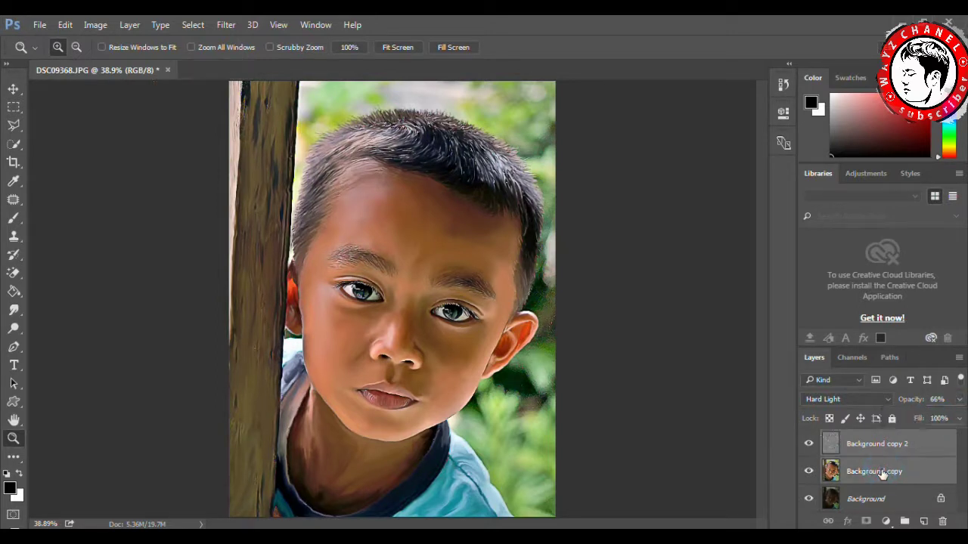
key("ctrl+e")
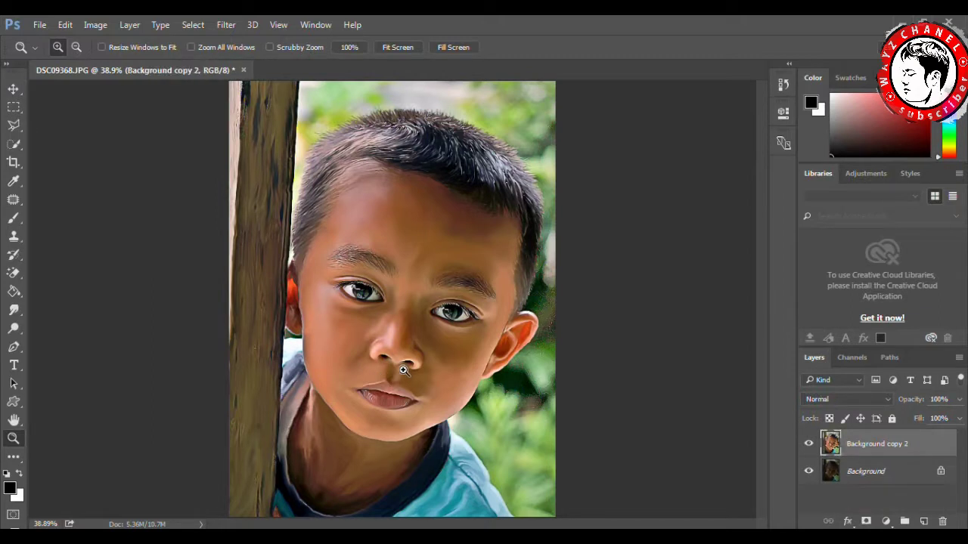
left_click(808, 445)
left_click(808, 445)
Step: Re-smudge the wooden post down its length with a 31 px Smudge brush
left_click(13, 311)
right_click(249, 122)
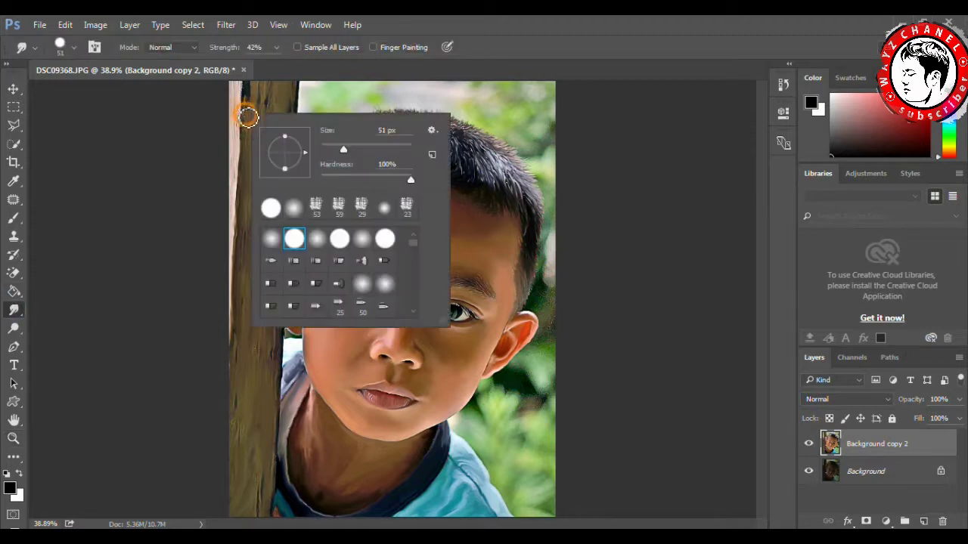
left_click_drag(328, 149, 336, 150)
left_click(251, 117)
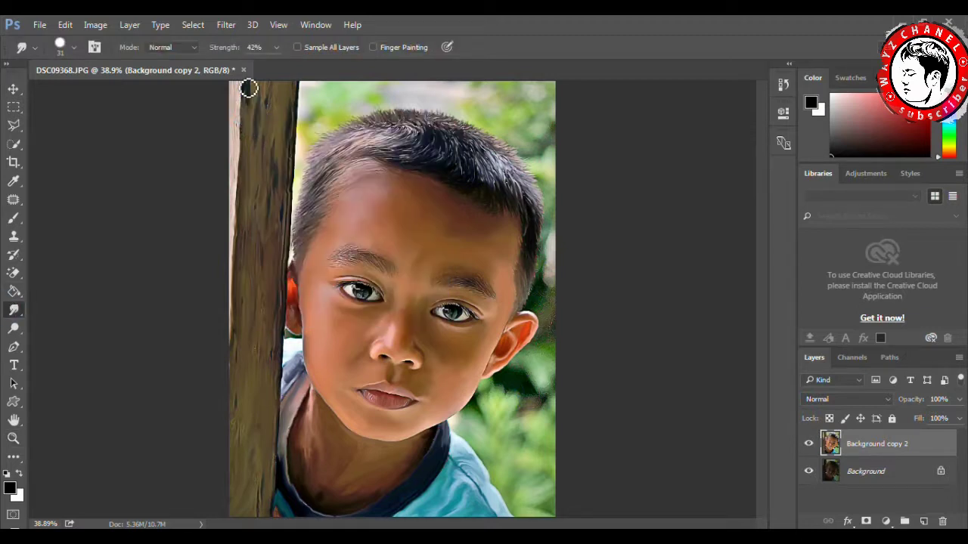
left_click_drag(251, 130, 233, 134)
left_click_drag(267, 102, 285, 188)
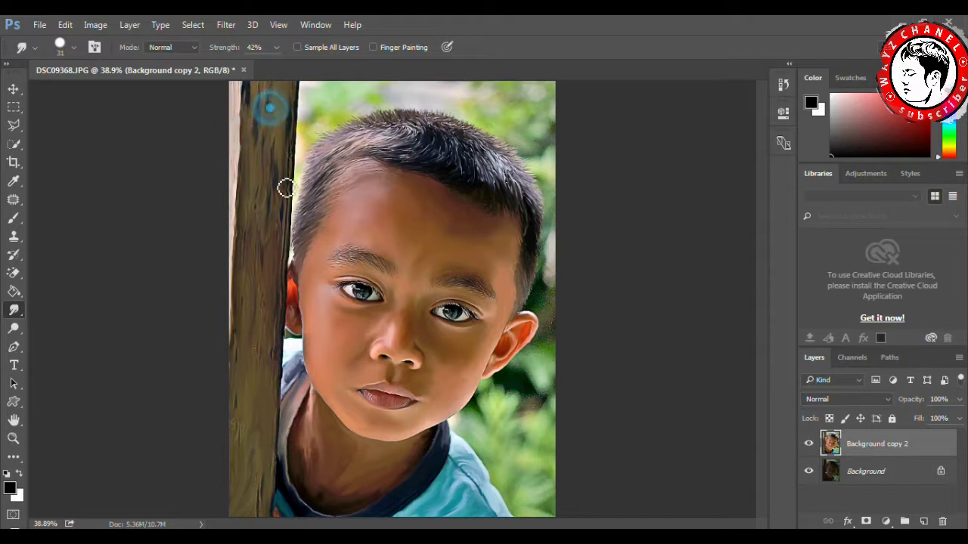
left_click_drag(260, 323, 258, 366)
left_click_drag(263, 294, 270, 260)
mouse_move(254, 344)
left_mouse_down()
mouse_move(252, 401)
mouse_move(240, 426)
left_mouse_up()
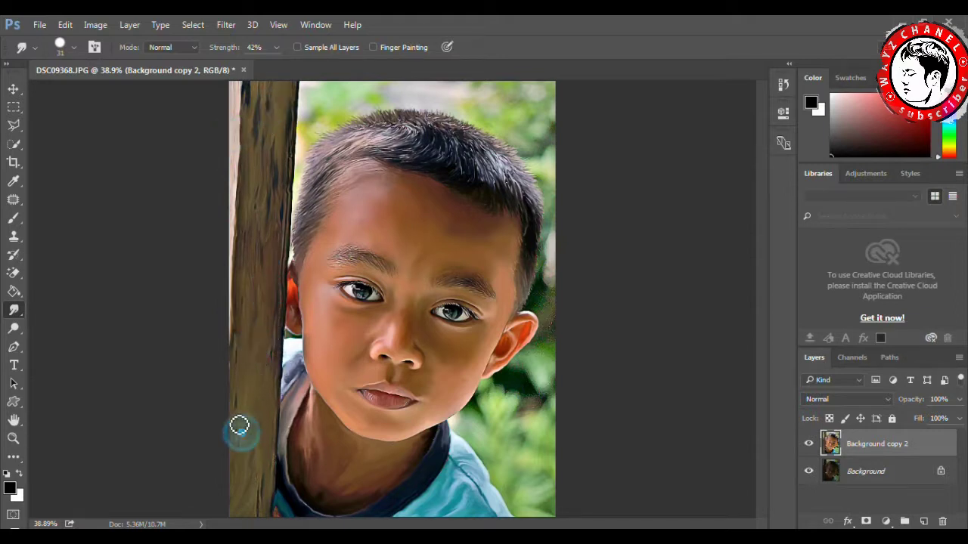
left_click(14, 438)
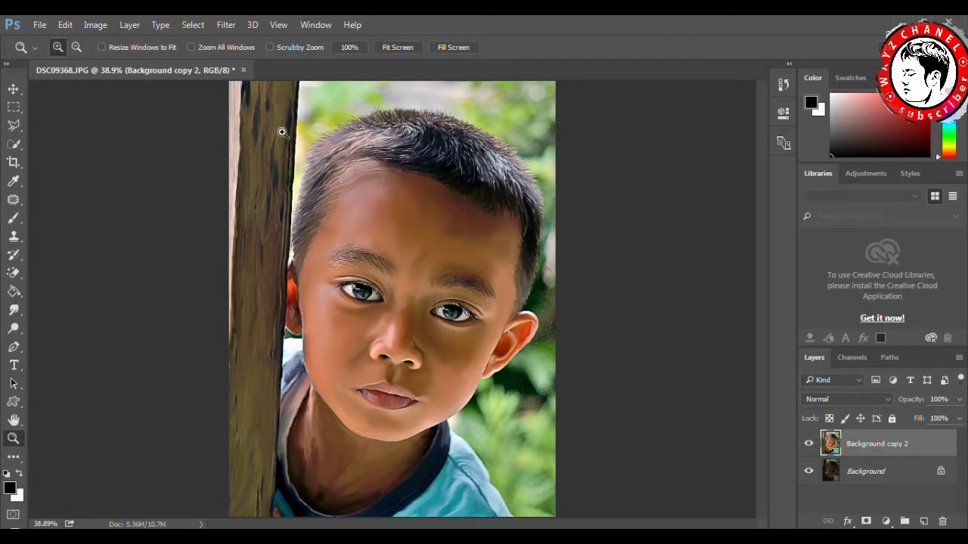
Step: Trace a pen path down the post edge, across the hair top and down its right side
left_click(14, 348)
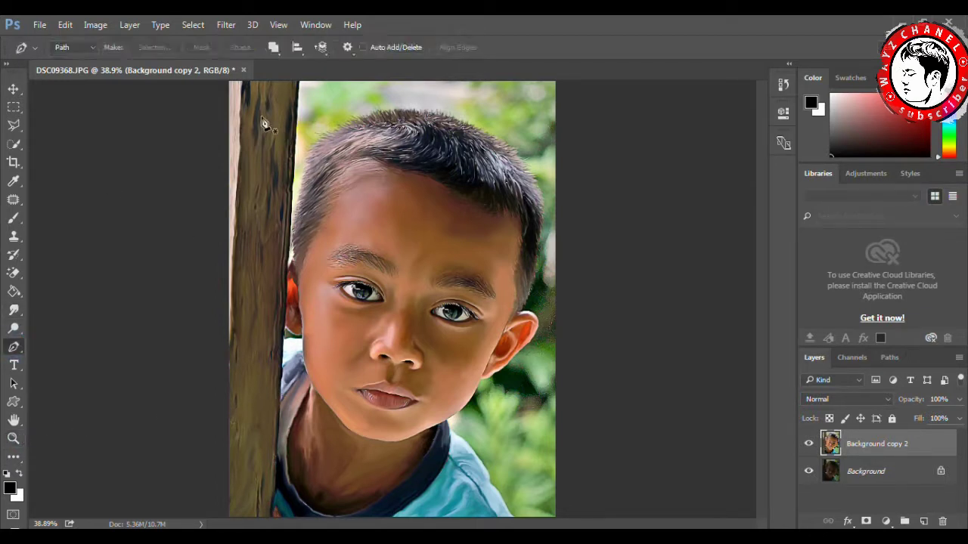
left_click(299, 83)
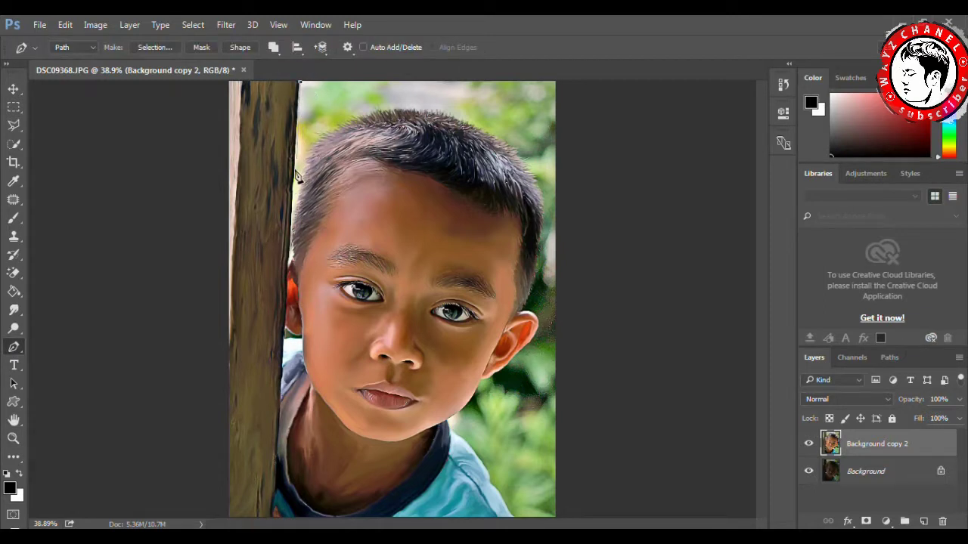
left_click(293, 272)
left_click(291, 258)
mouse_move(296, 256)
left_mouse_down()
mouse_move(303, 186)
mouse_move(326, 142)
left_mouse_up()
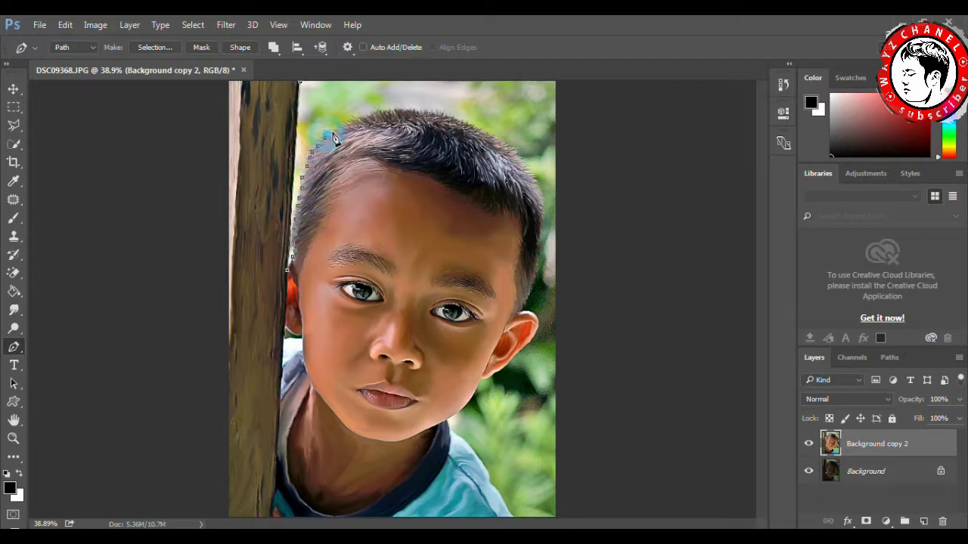
mouse_move(391, 117)
left_mouse_down()
mouse_move(432, 110)
mouse_move(495, 140)
left_mouse_up()
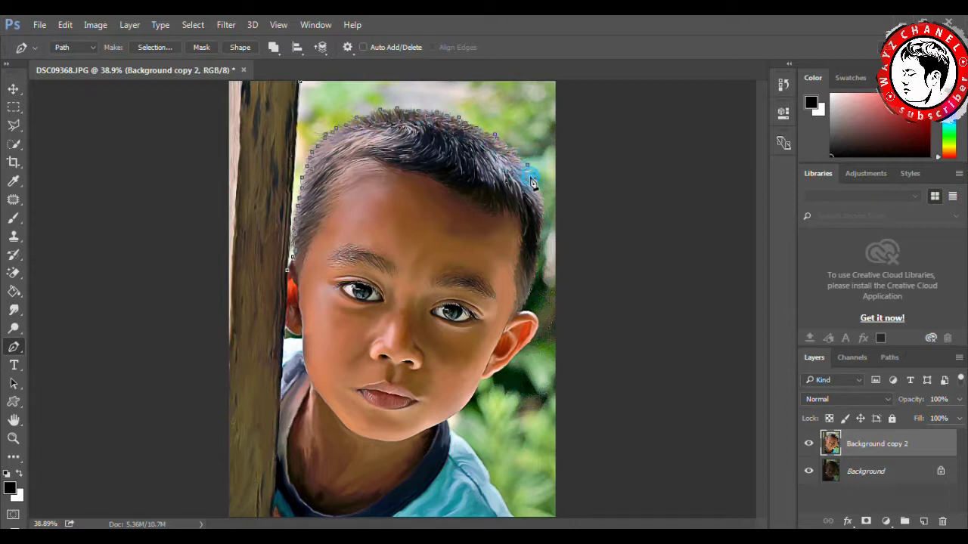
mouse_move(540, 198)
left_mouse_down()
mouse_move(532, 296)
mouse_move(519, 319)
left_mouse_up()
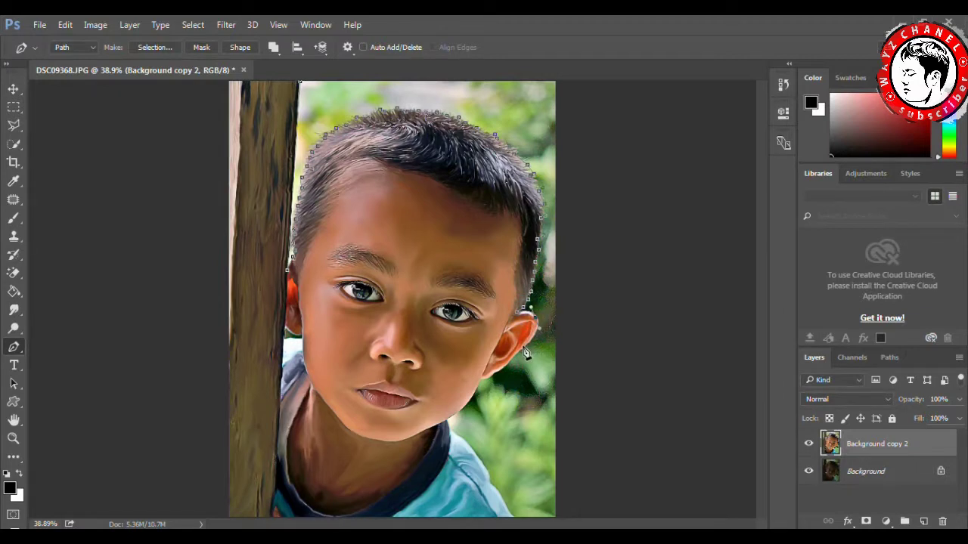
Step: Continue the path along the ear, jaw and collar, close it, and convert it to a selection
left_click_drag(500, 378, 493, 383)
left_click_drag(455, 439, 482, 475)
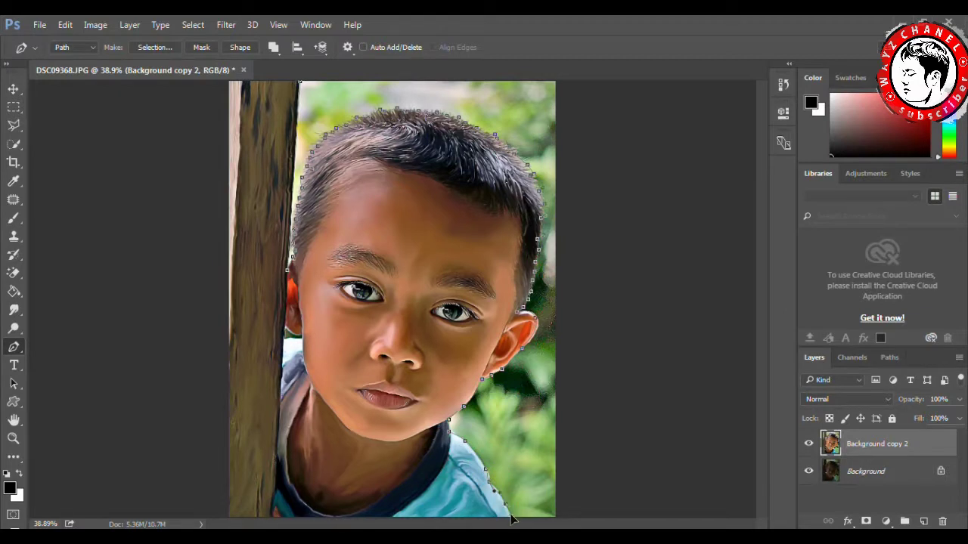
left_click(163, 516)
left_click(201, 81)
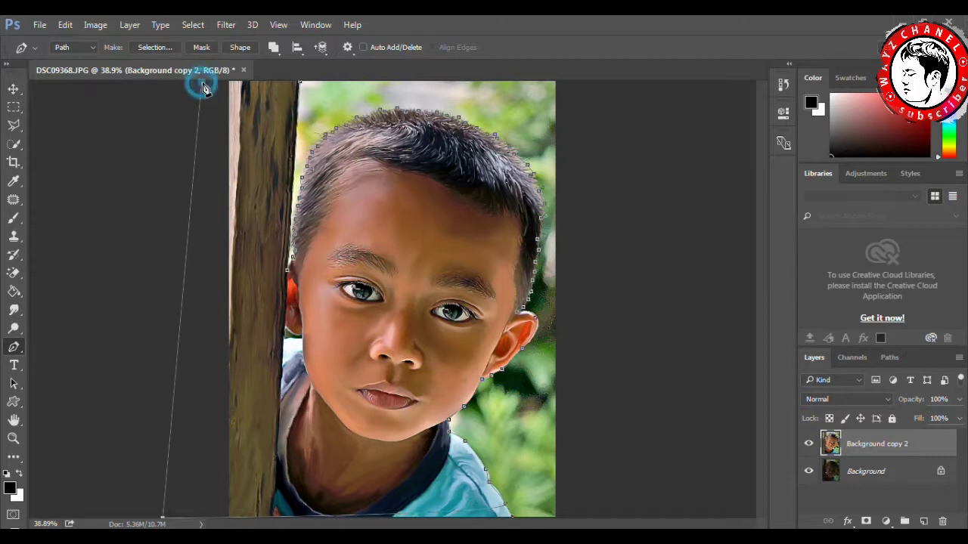
right_click(397, 192)
left_click(458, 229)
left_click(561, 165)
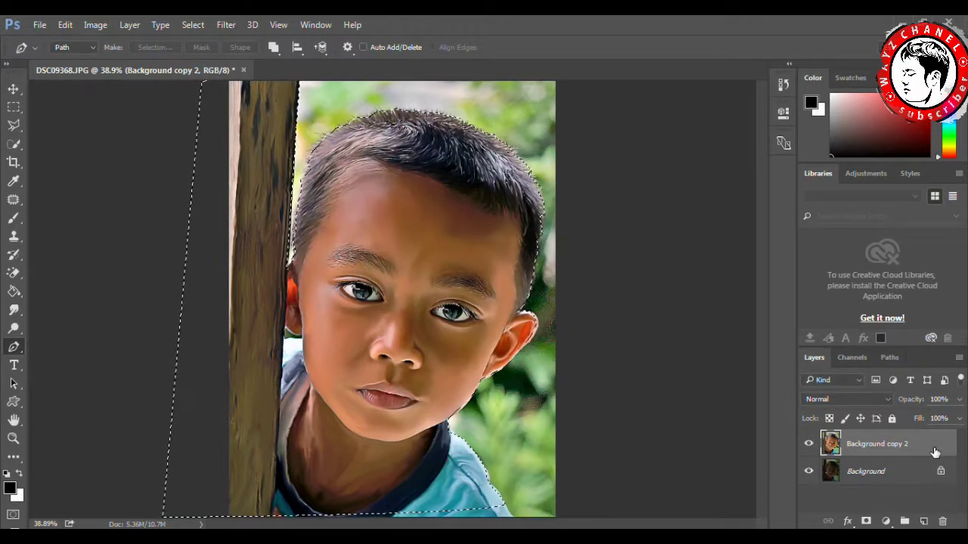
Step: Copy the boy onto Layer 1, hide Background copy 2 and Background, and nudge him down
key("ctrl+j")
left_click(808, 471)
left_click(808, 499)
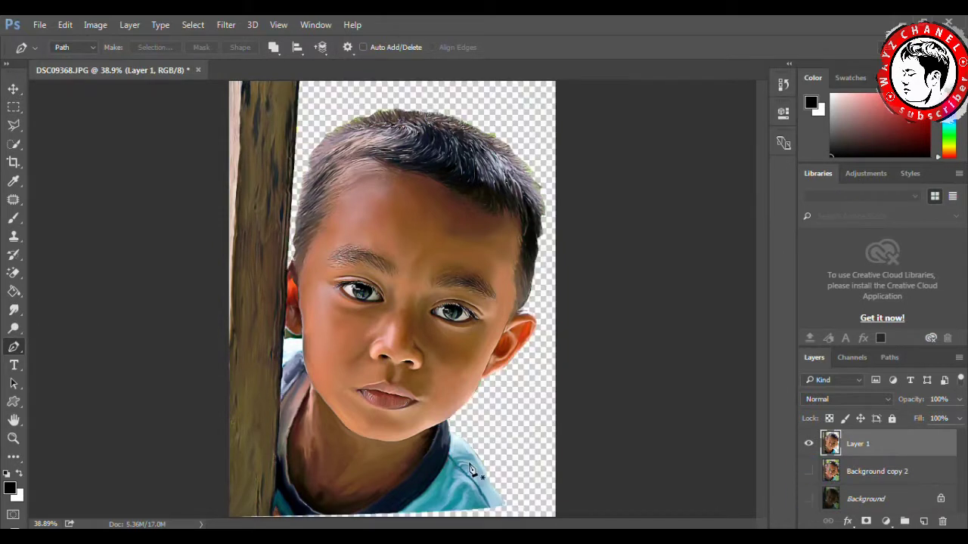
left_click(14, 89)
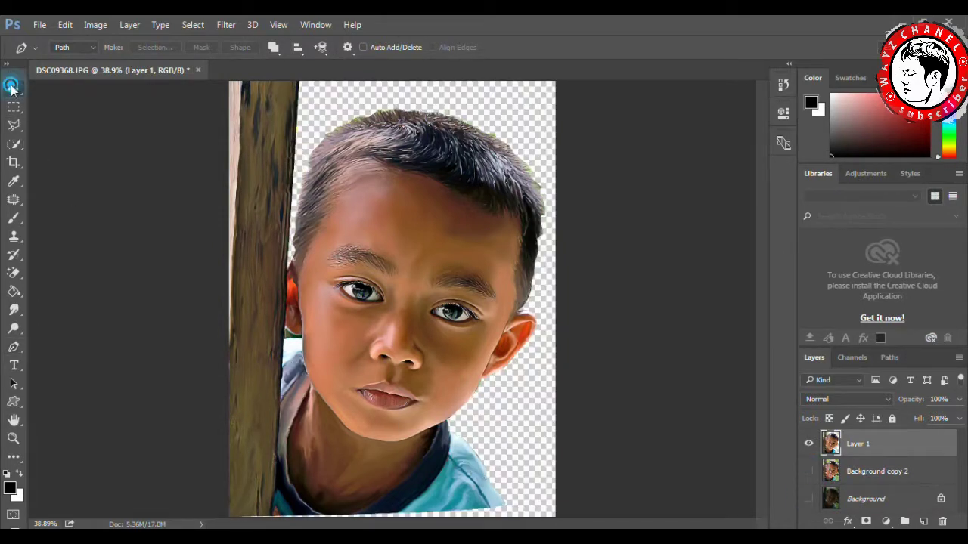
left_click_drag(351, 177, 351, 183)
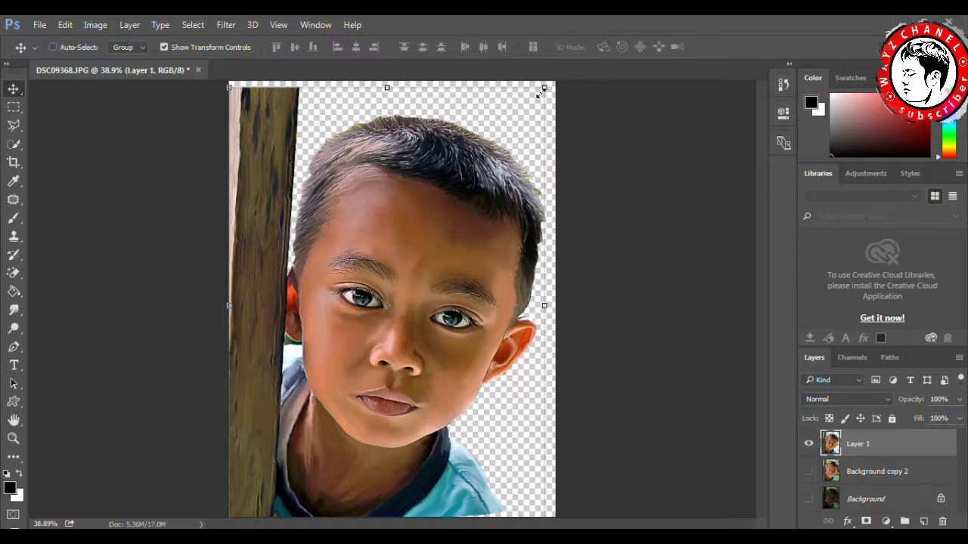
Step: Scale Layer 1 up to about 102% and add an empty Layer 2 beneath it
left_click_drag(545, 89, 552, 75)
double_click(489, 123)
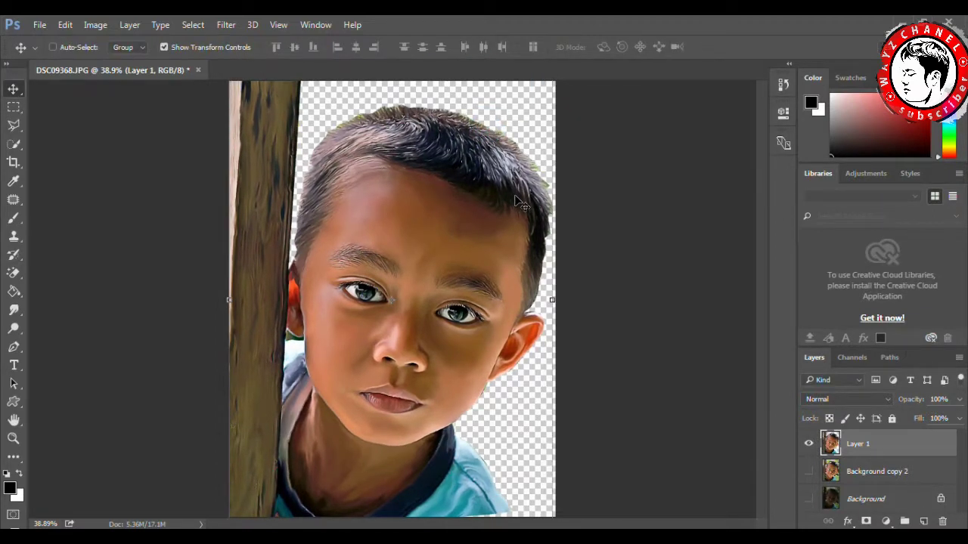
left_click(877, 471)
left_click(923, 521)
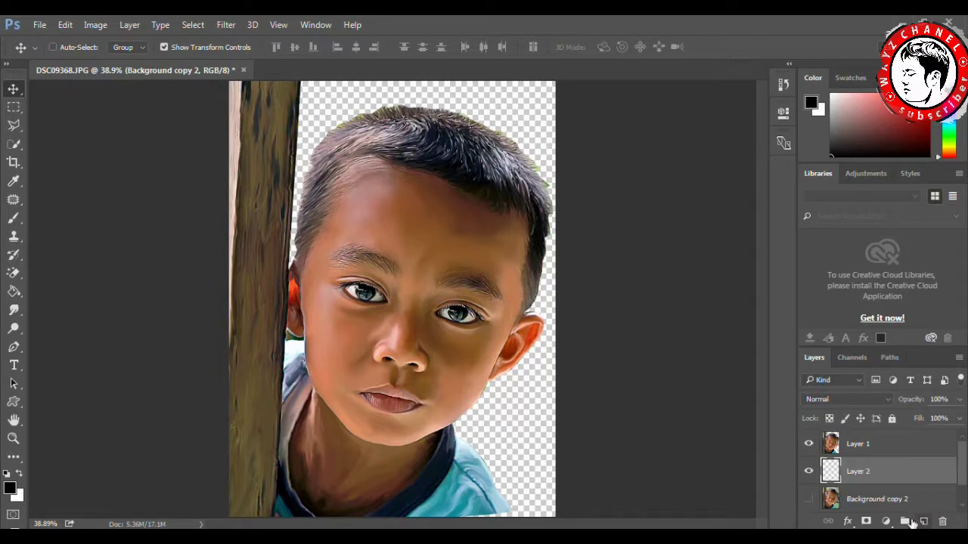
left_click(14, 292)
Step: Fill Layer 2 with black and set the foreground colour to brown 86590b
left_click(330, 261)
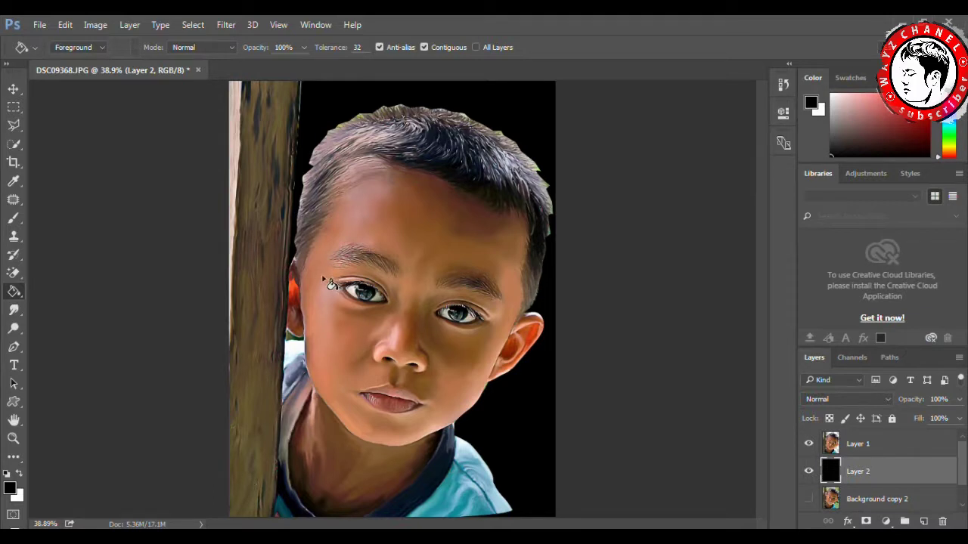
left_click(10, 489)
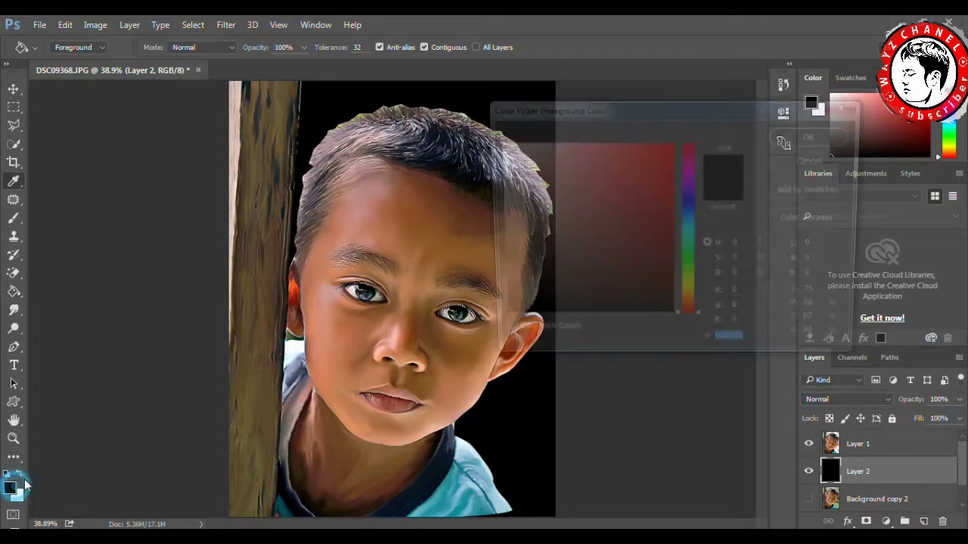
left_click(605, 229)
left_click(658, 227)
left_click(688, 304)
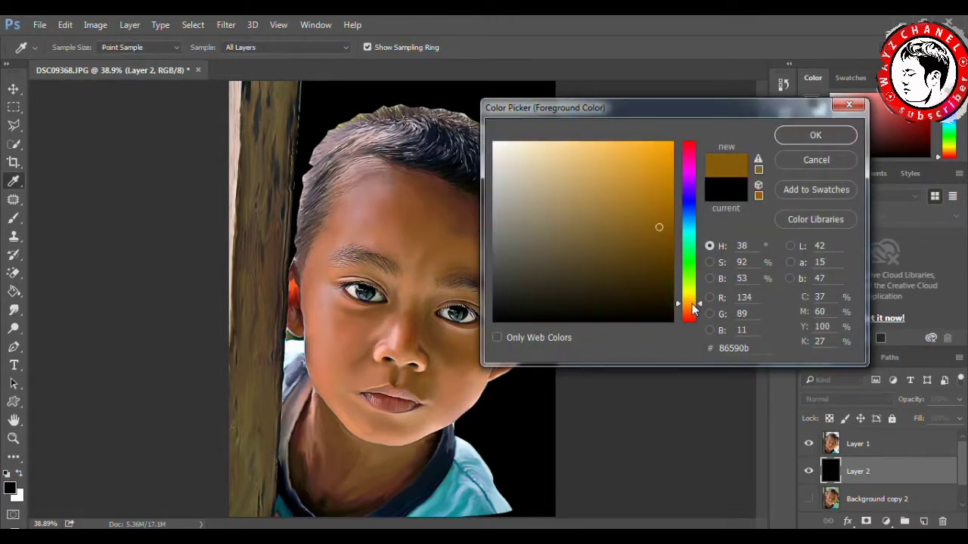
left_click_drag(689, 304, 690, 307)
key("g")
left_click(815, 135)
Step: Paint the background brown with a 2520 px textured brush
left_click(14, 218)
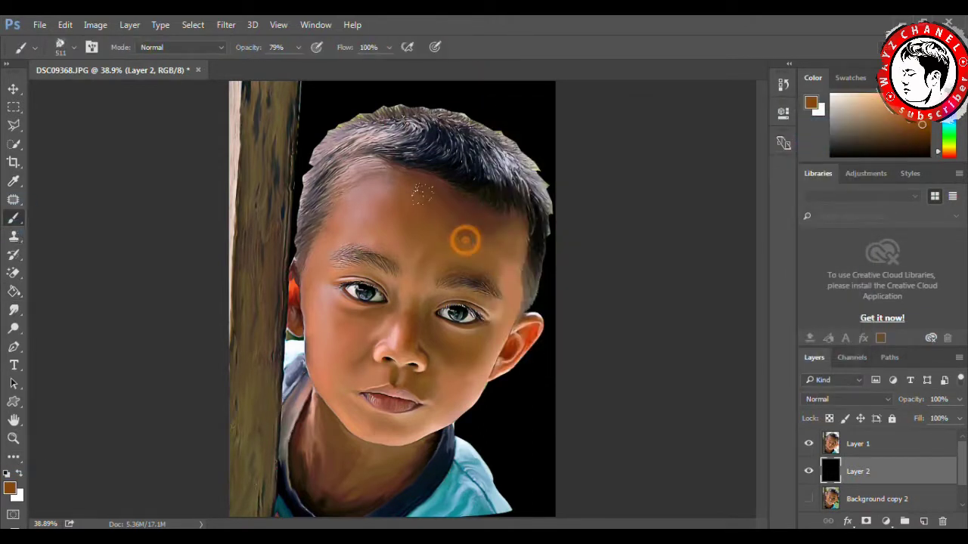
right_click(464, 239)
left_click(627, 276)
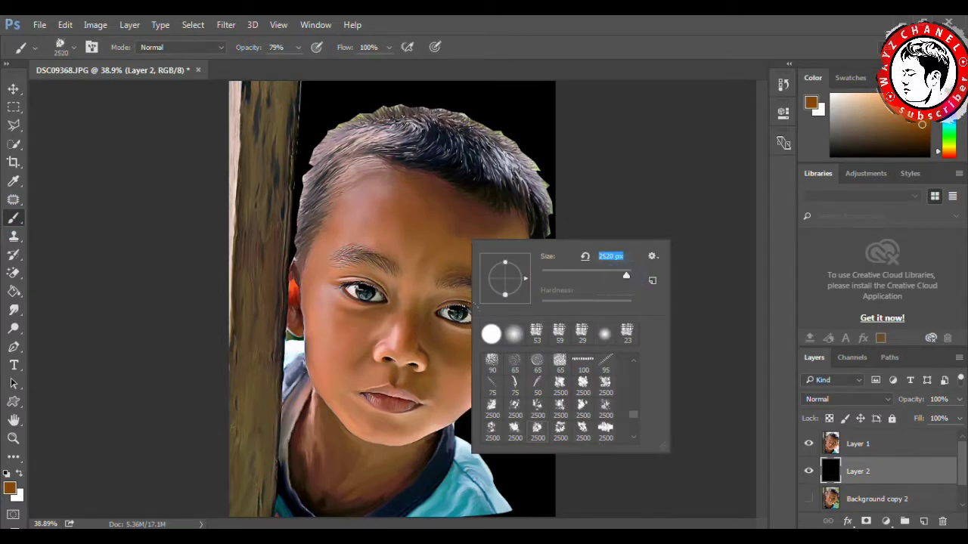
left_click(474, 306)
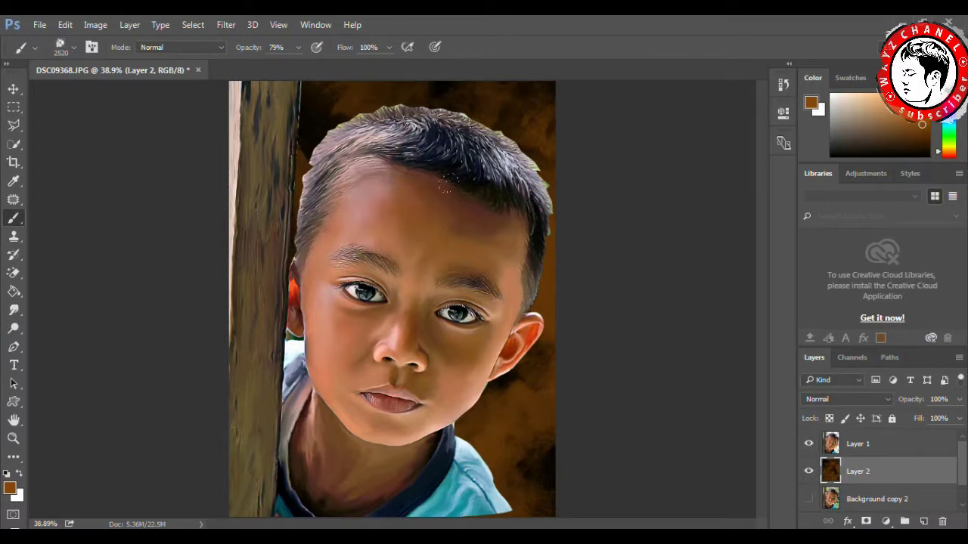
Step: Dab a lighter tan over the right background with a 2500 px textured brush
left_click(11, 490)
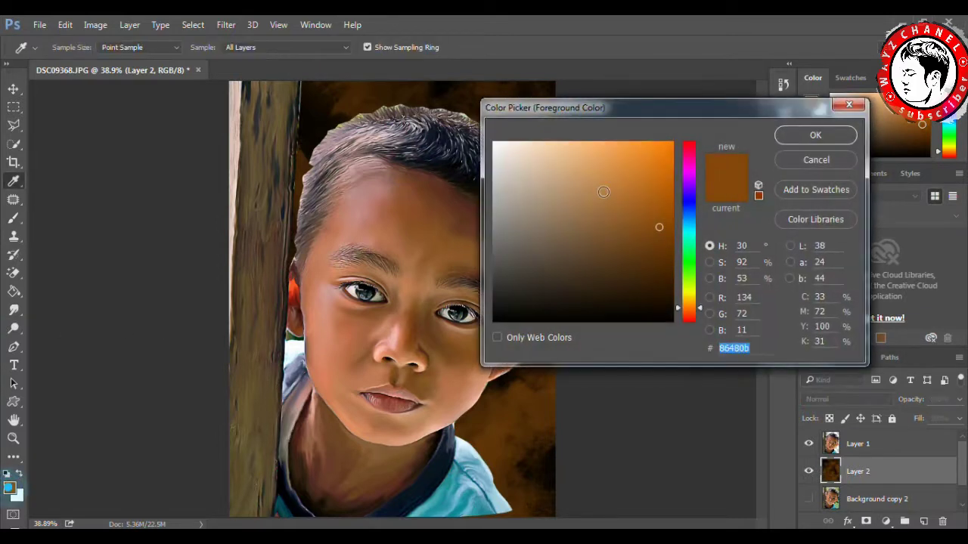
left_click(596, 175)
left_click(815, 134)
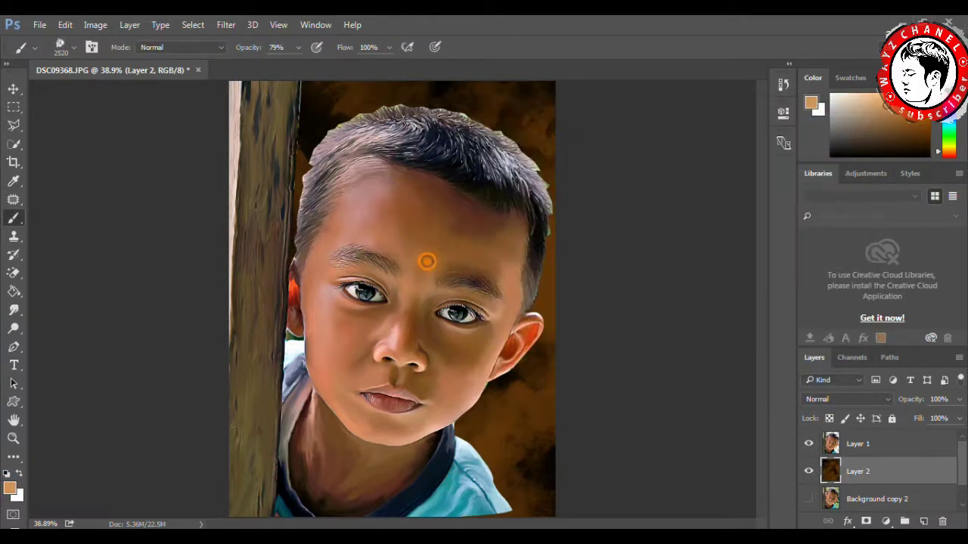
right_click(426, 259)
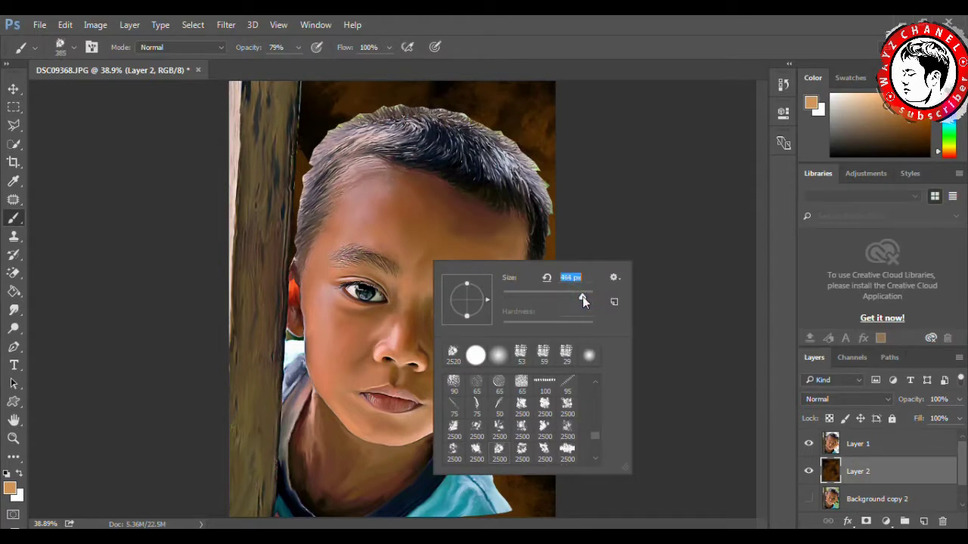
left_click(474, 449)
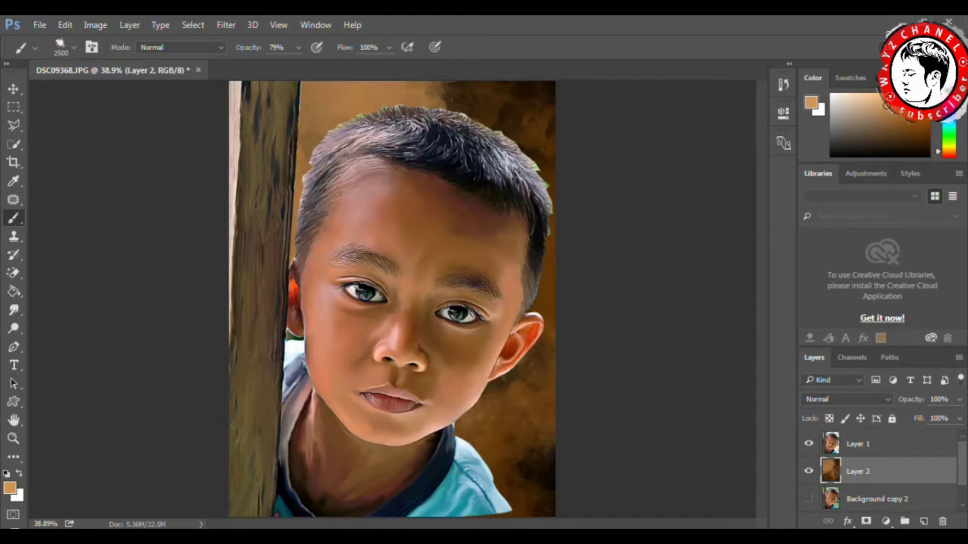
left_click(740, 338)
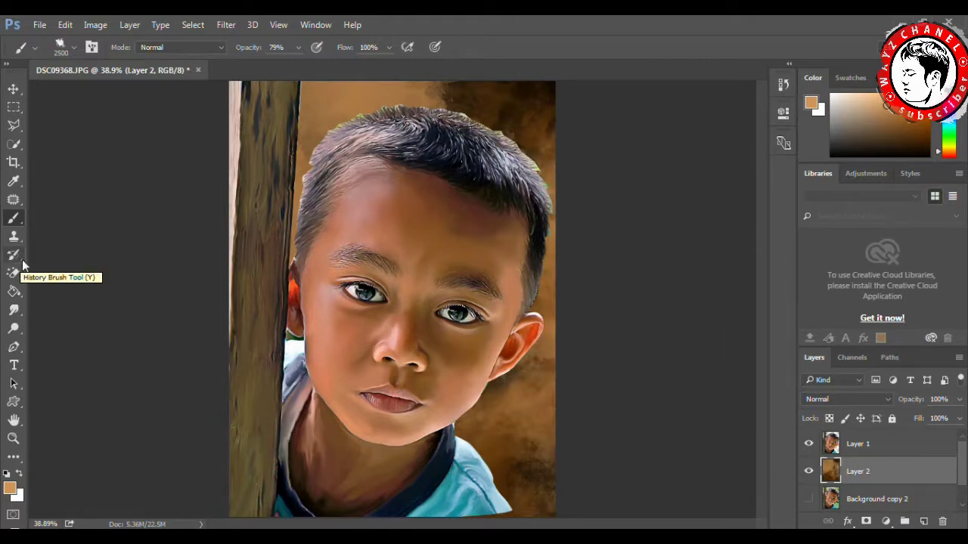
Step: Zoom in on the hair and set a 6 px, 42% Smudge brush on Layer 1
left_click(13, 439)
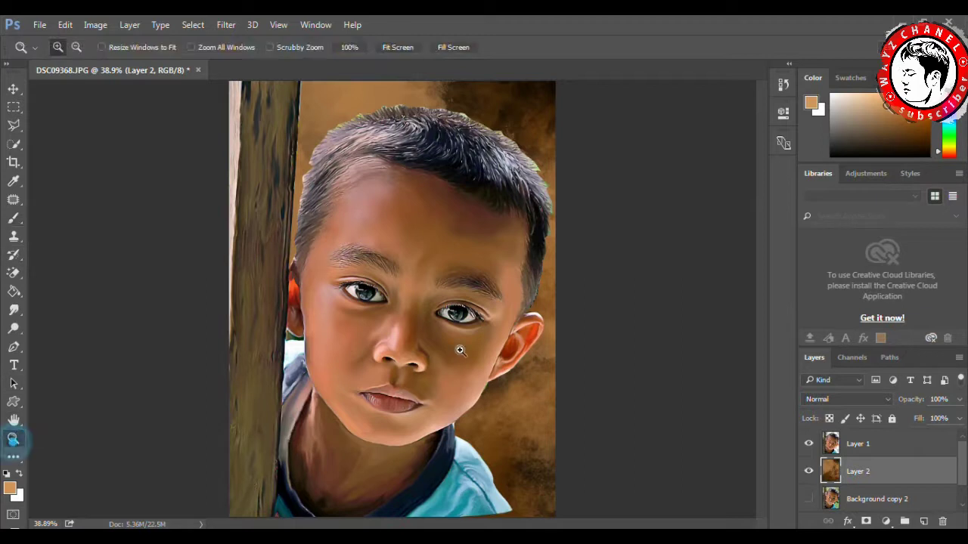
left_click(569, 310)
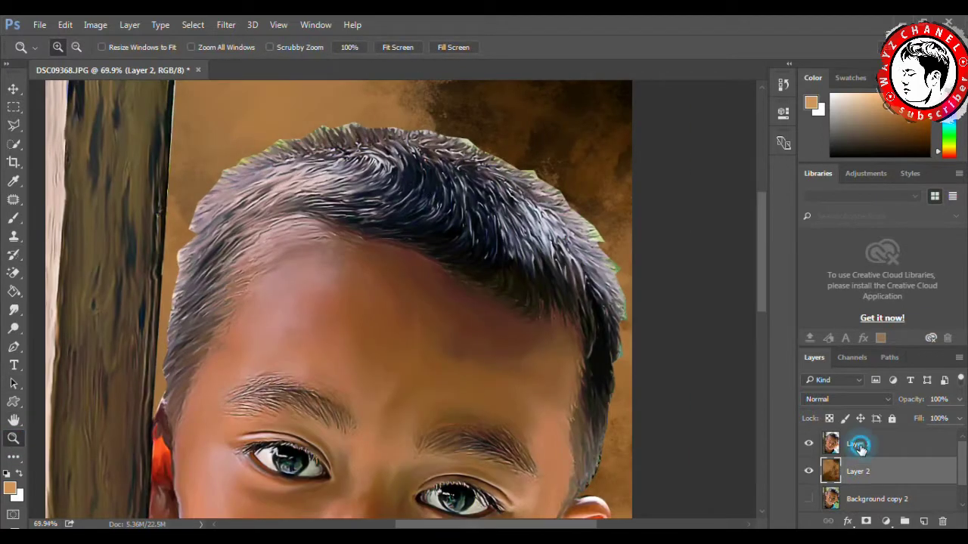
left_click(859, 446)
left_click(14, 310)
right_click(182, 302)
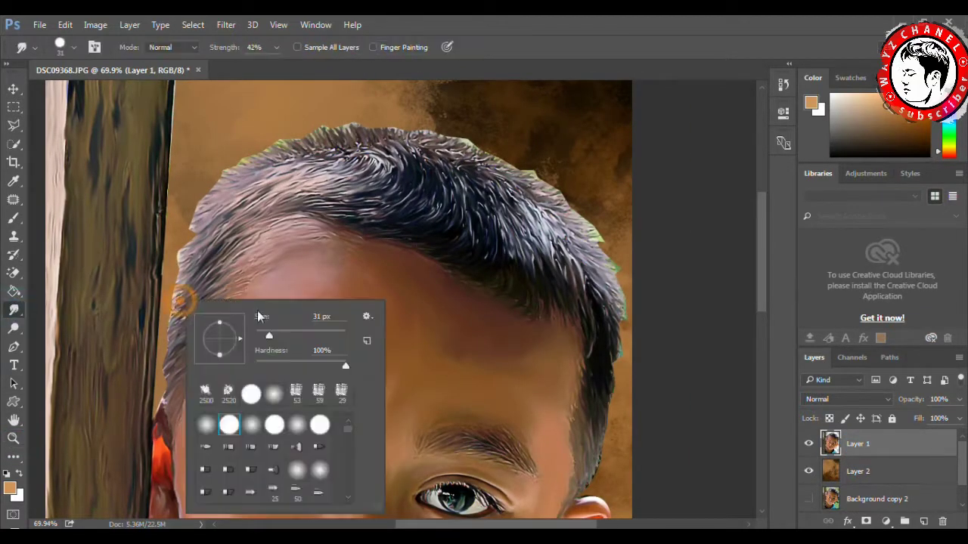
key("Return")
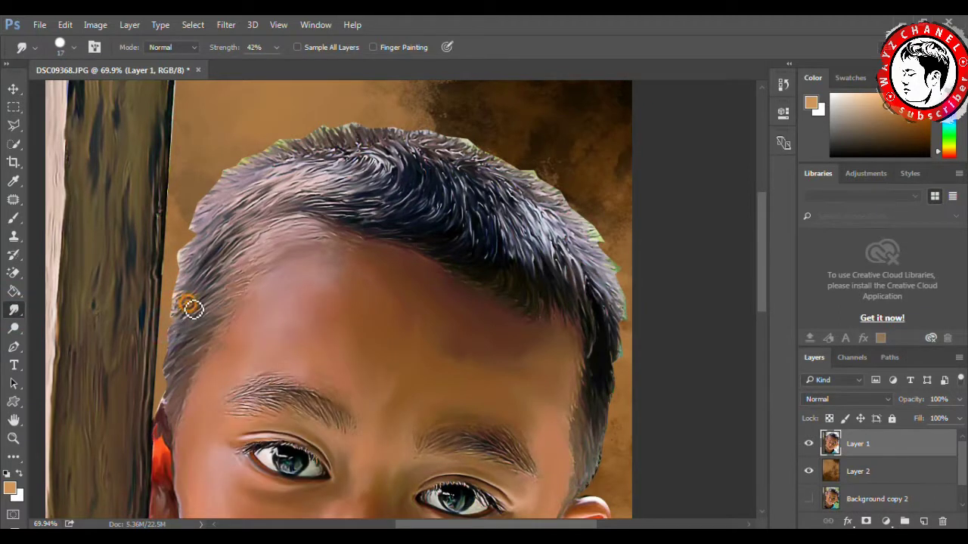
right_click(193, 308)
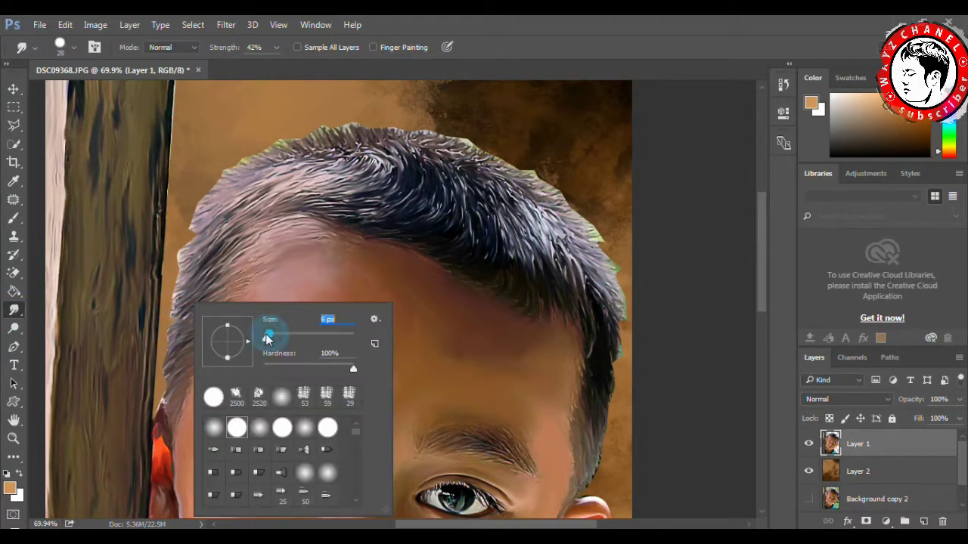
key("Return")
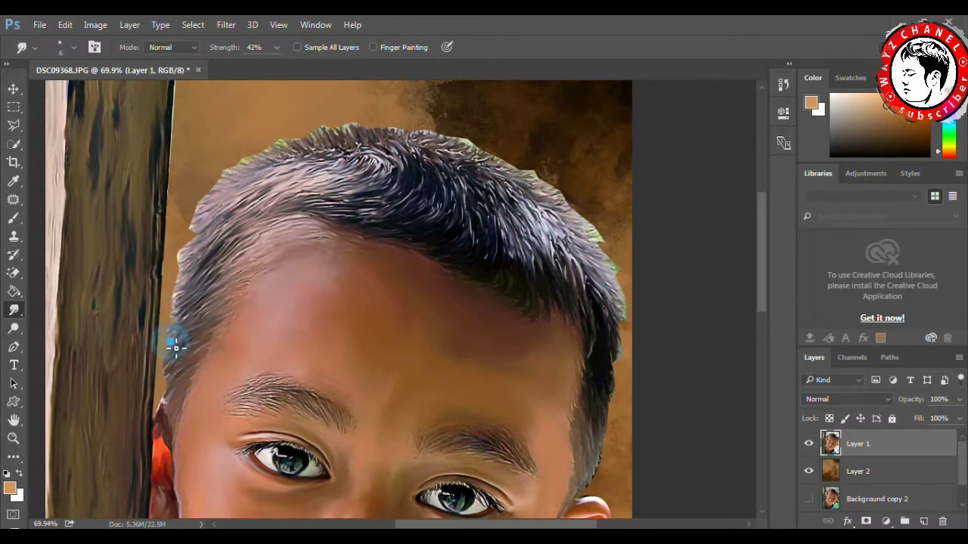
Step: Smudge the left edge, forehead side, top hairline and temple into strands, then zoom out
left_click_drag(163, 330, 181, 305)
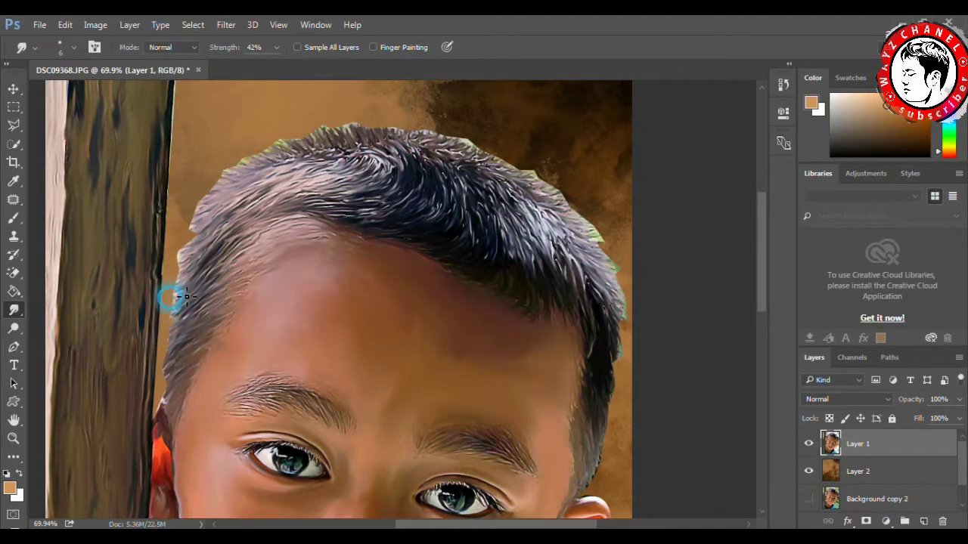
right_click(191, 259)
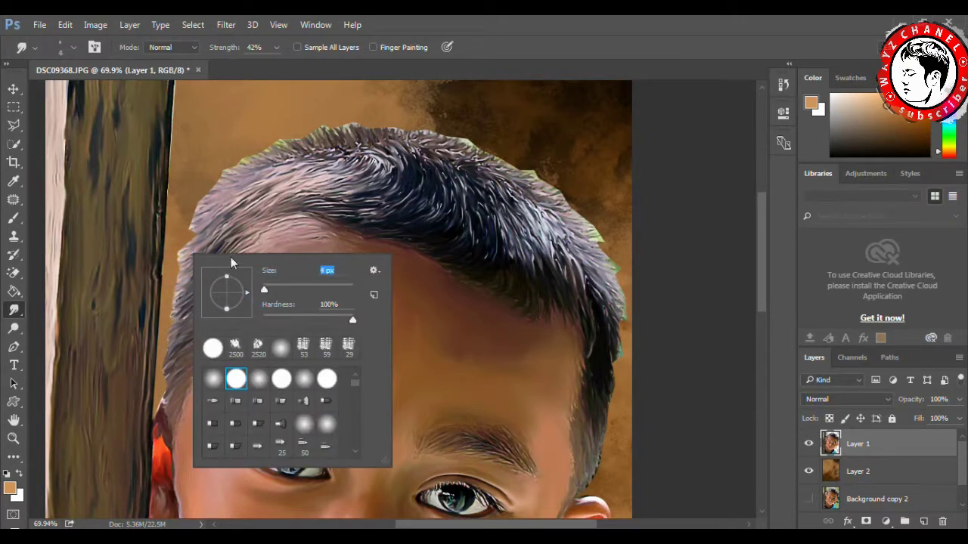
key("Return")
mouse_move(196, 233)
left_mouse_down()
mouse_move(183, 262)
mouse_move(201, 267)
mouse_move(174, 289)
mouse_move(192, 302)
mouse_move(180, 322)
mouse_move(195, 315)
mouse_move(198, 324)
mouse_move(168, 396)
left_mouse_up()
mouse_move(210, 211)
left_mouse_down()
mouse_move(192, 242)
mouse_move(194, 217)
mouse_move(231, 199)
mouse_move(212, 199)
mouse_move(219, 184)
mouse_move(274, 155)
mouse_move(305, 156)
mouse_move(246, 171)
mouse_move(318, 159)
mouse_move(322, 145)
mouse_move(346, 143)
mouse_move(352, 129)
mouse_move(388, 147)
mouse_move(378, 125)
mouse_move(384, 144)
mouse_move(428, 134)
mouse_move(496, 177)
mouse_move(510, 168)
mouse_move(553, 177)
mouse_move(587, 192)
mouse_move(563, 225)
mouse_move(616, 224)
mouse_move(582, 227)
mouse_move(616, 224)
mouse_move(607, 240)
mouse_move(617, 254)
mouse_move(574, 257)
mouse_move(560, 244)
mouse_move(634, 279)
mouse_move(592, 264)
mouse_move(620, 275)
mouse_move(643, 301)
mouse_move(612, 294)
mouse_move(637, 326)
mouse_move(630, 323)
mouse_move(620, 381)
mouse_move(617, 279)
mouse_move(628, 300)
mouse_move(559, 250)
left_mouse_up()
mouse_move(237, 214)
left_mouse_down()
mouse_move(335, 164)
mouse_move(325, 151)
mouse_move(366, 127)
mouse_move(401, 134)
mouse_move(416, 123)
mouse_move(411, 138)
mouse_move(452, 147)
mouse_move(491, 136)
mouse_move(482, 140)
mouse_move(489, 164)
left_mouse_up()
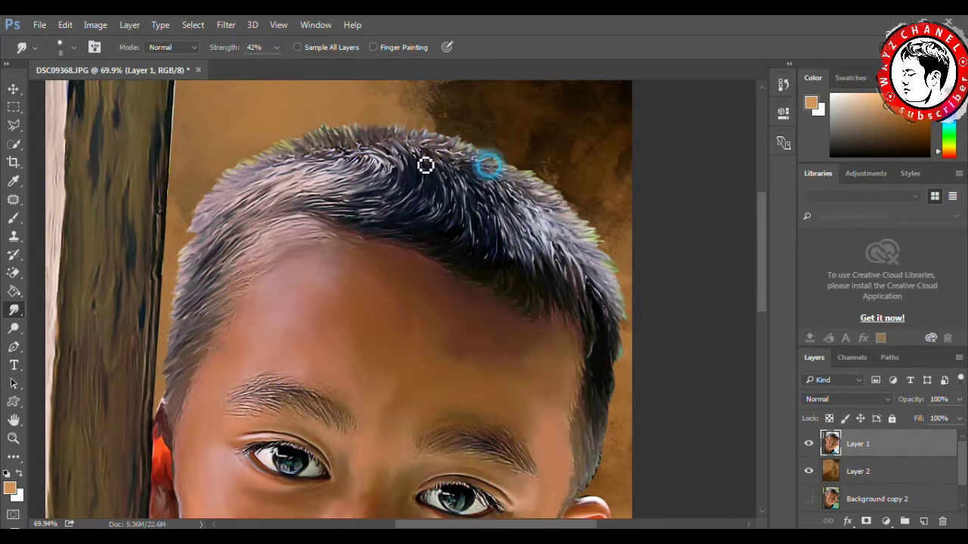
mouse_move(157, 394)
left_mouse_down()
mouse_move(185, 384)
mouse_move(173, 360)
mouse_move(201, 341)
mouse_move(186, 320)
mouse_move(208, 289)
mouse_move(212, 233)
mouse_move(203, 232)
mouse_move(224, 215)
left_mouse_up()
left_click(14, 438)
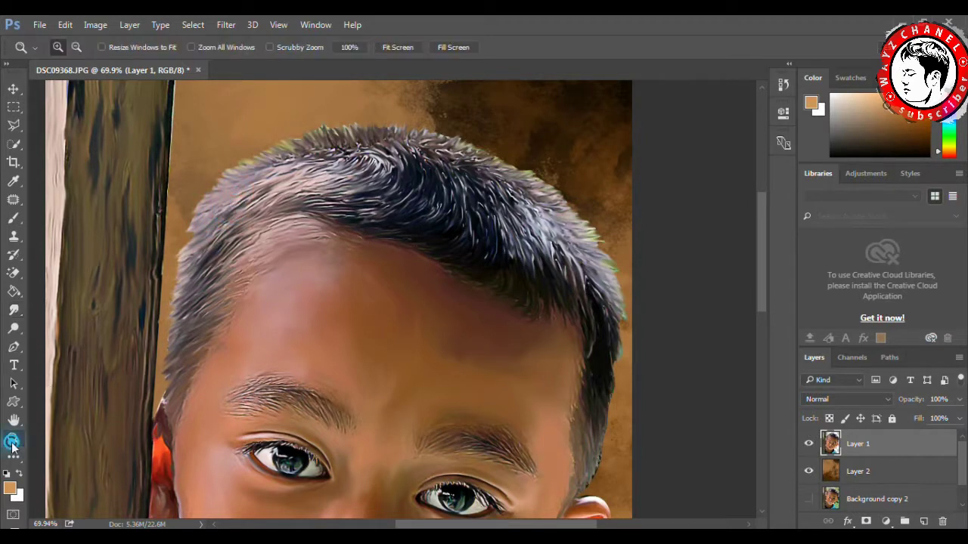
left_click_drag(408, 293, 339, 341)
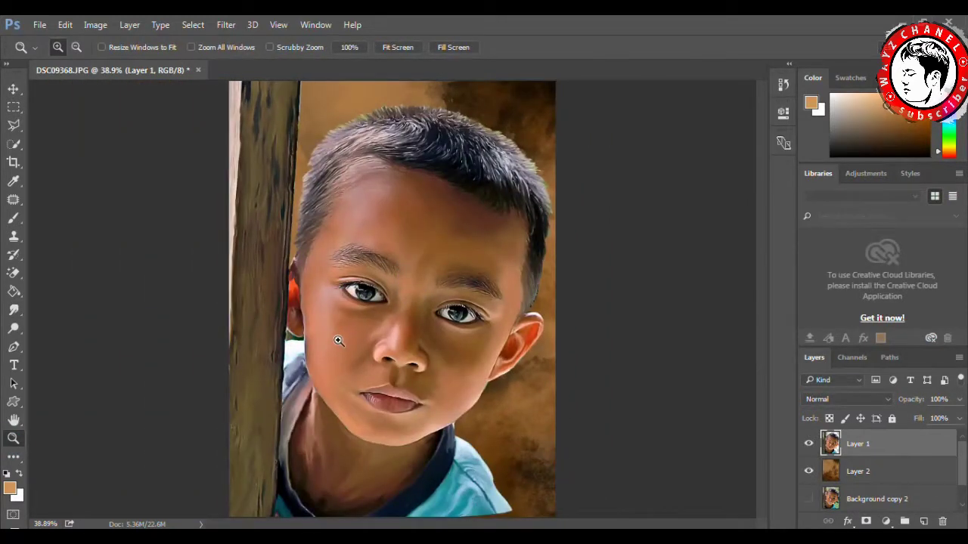
Step: Reset colours to black and white and add a new empty Layer 3
key("m")
key("d")
key("ctrl+t")
key("Escape")
key("ctrl+shift+alt+n")
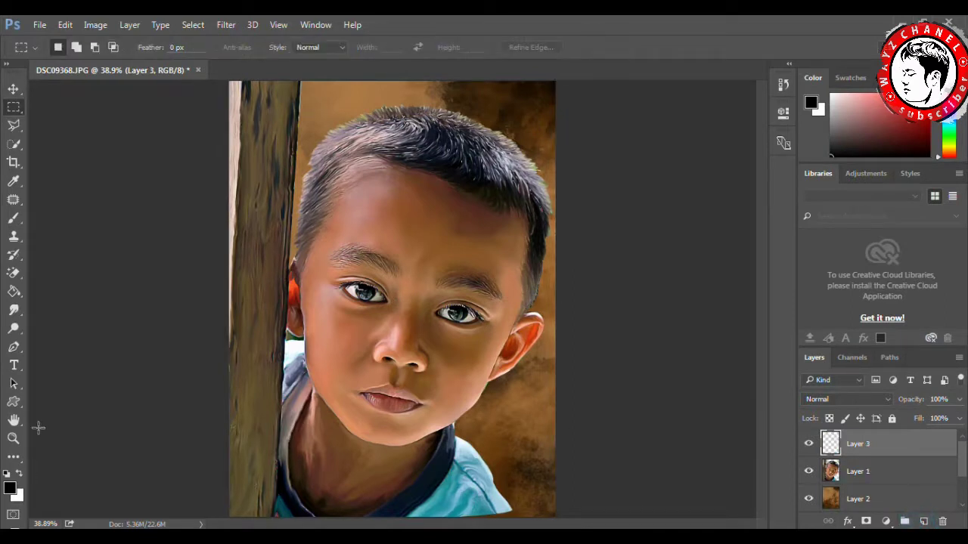
Step: With a ~200 px soft black brush, darken the bottom, top edge and area right of the neck
key("b")
right_click(256, 410)
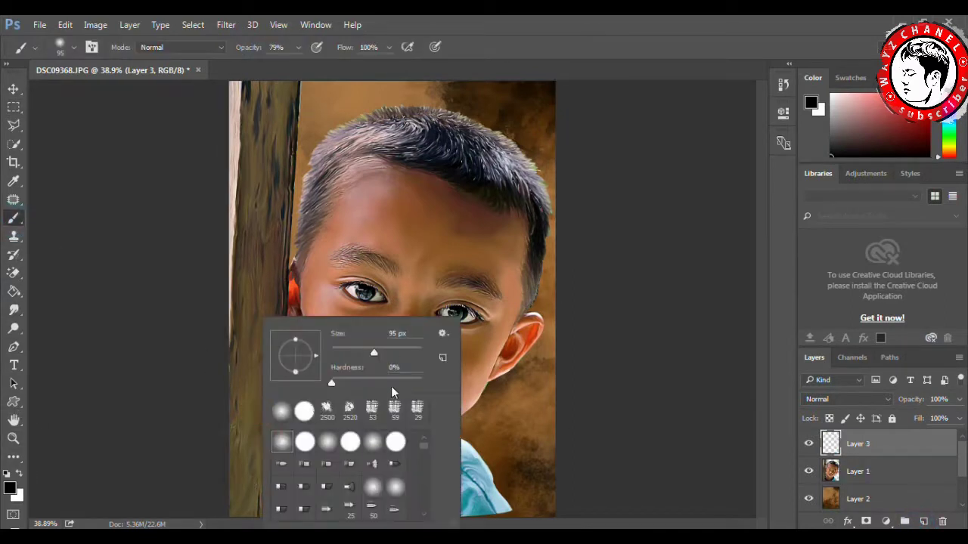
left_click(398, 353)
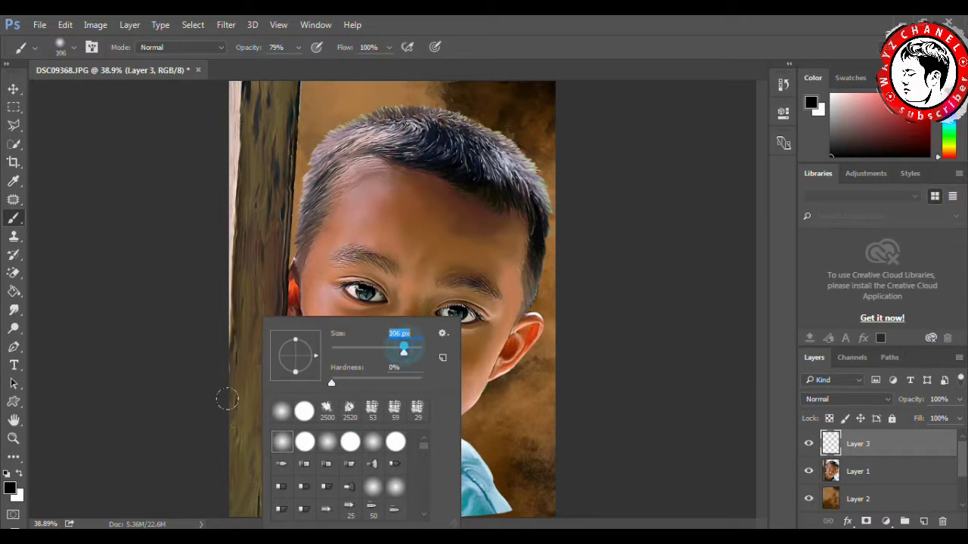
left_click(231, 431)
mouse_move(235, 491)
left_mouse_down()
mouse_move(527, 465)
mouse_move(561, 399)
left_mouse_up()
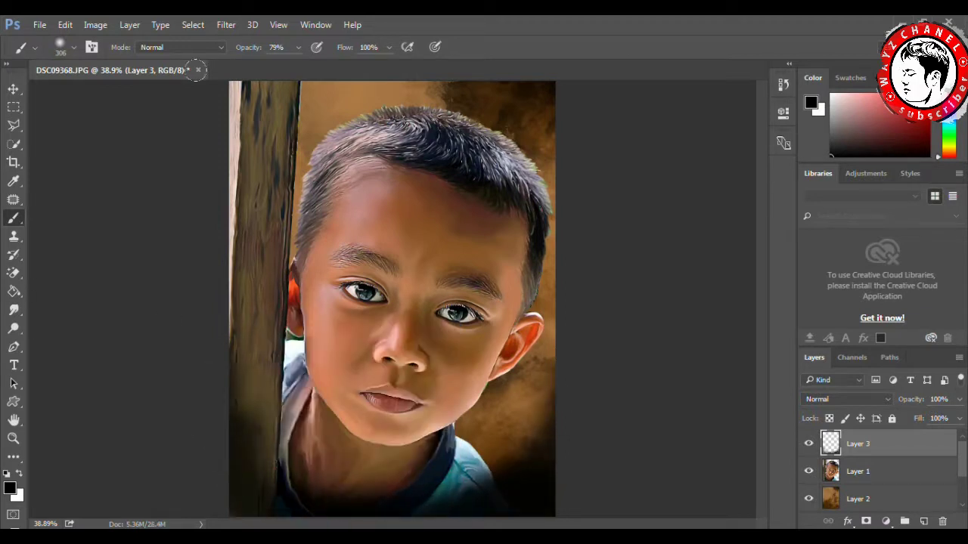
mouse_move(231, 84)
left_mouse_down()
mouse_move(195, 91)
mouse_move(159, 227)
left_mouse_up()
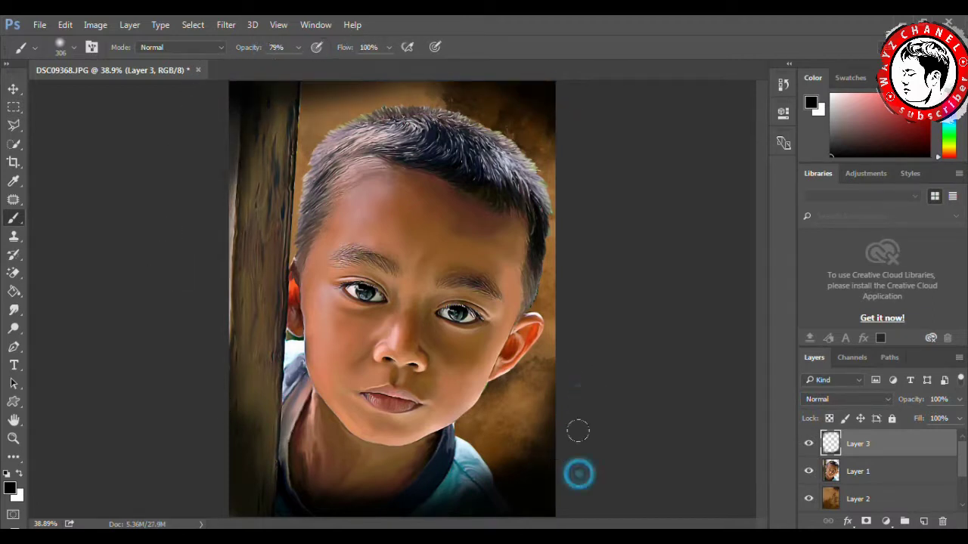
left_click(511, 414)
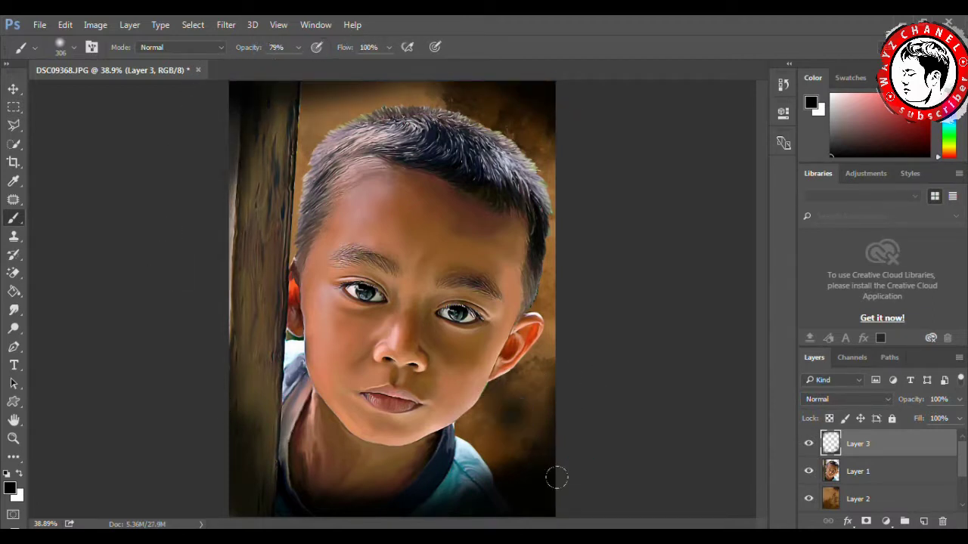
left_click(834, 492)
Step: On Layer 4, paint black beside the neck, around the hair, along the left hairline and over the lower-right shirt
left_click(923, 521)
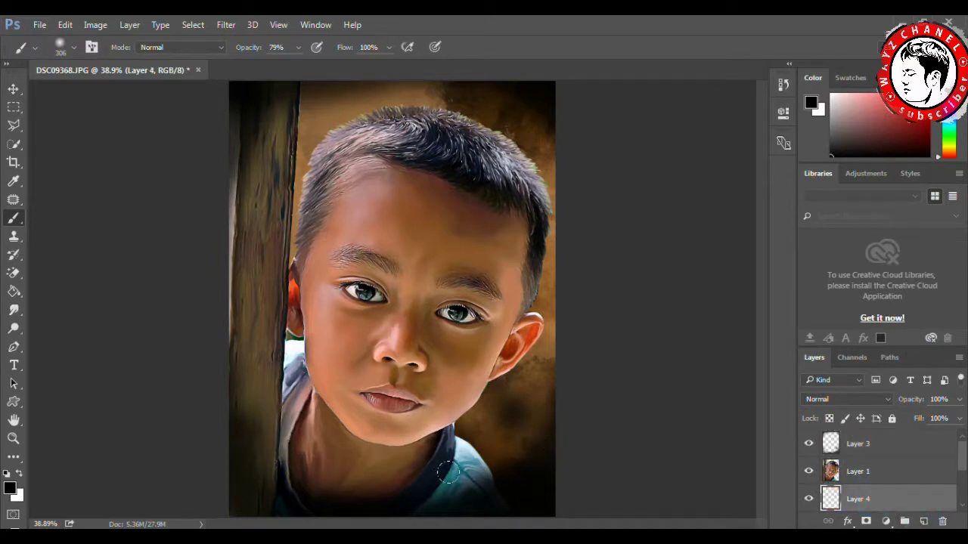
left_click_drag(448, 472, 484, 394)
mouse_move(538, 205)
left_mouse_down()
mouse_move(335, 119)
mouse_move(293, 214)
left_mouse_up()
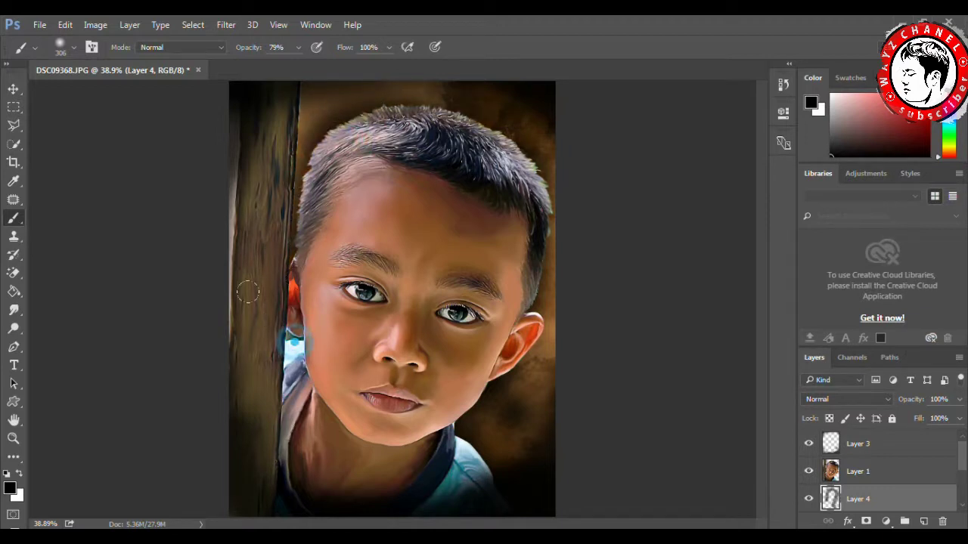
left_click_drag(292, 114, 295, 236)
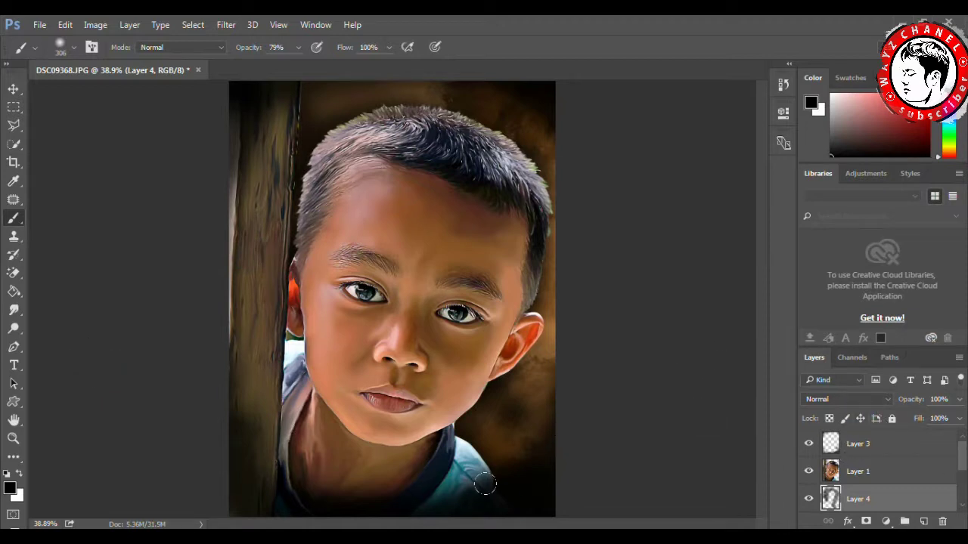
left_click_drag(484, 486, 492, 456)
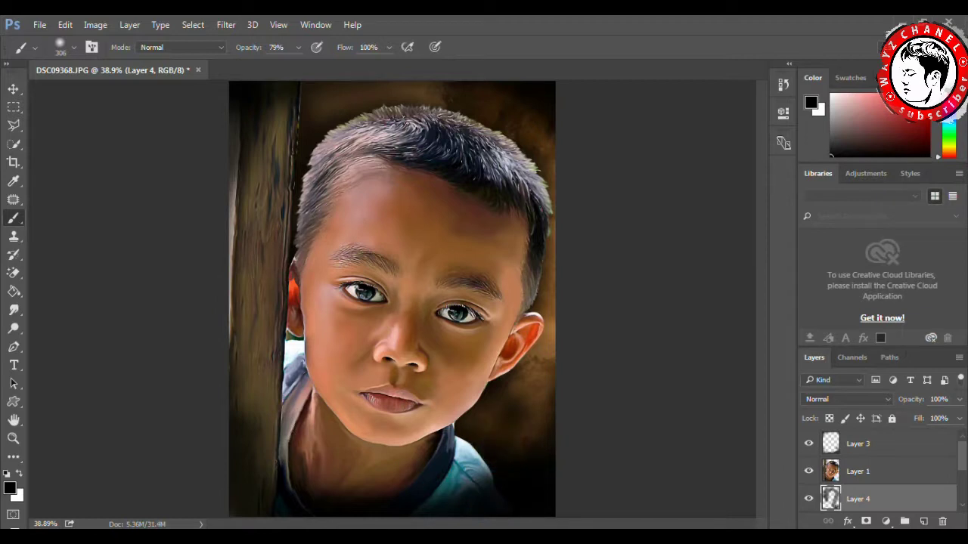
Step: On Layer 1, smudge the left, right and top hairline with a 17 px Smudge brush
left_click(884, 471)
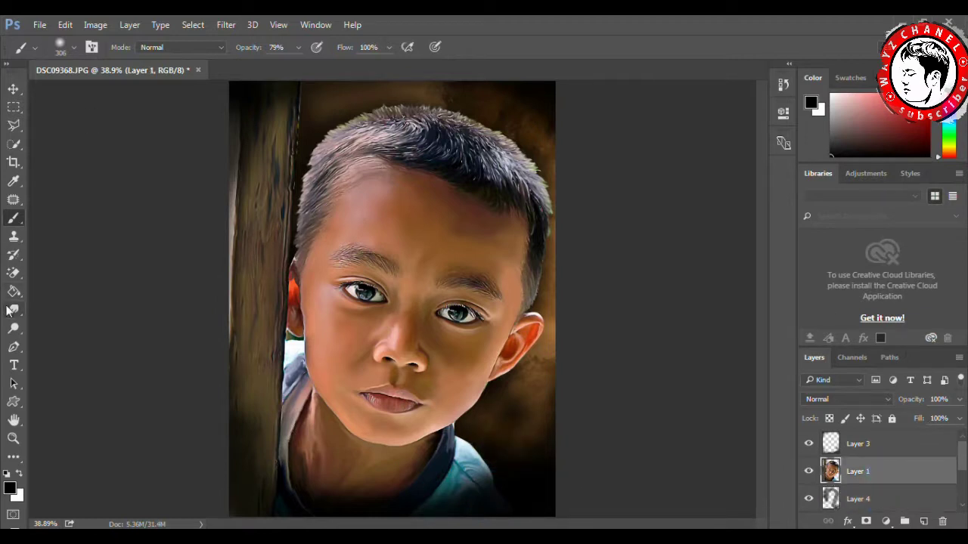
left_click(14, 310)
right_click(298, 136)
left_click_drag(383, 176, 388, 177)
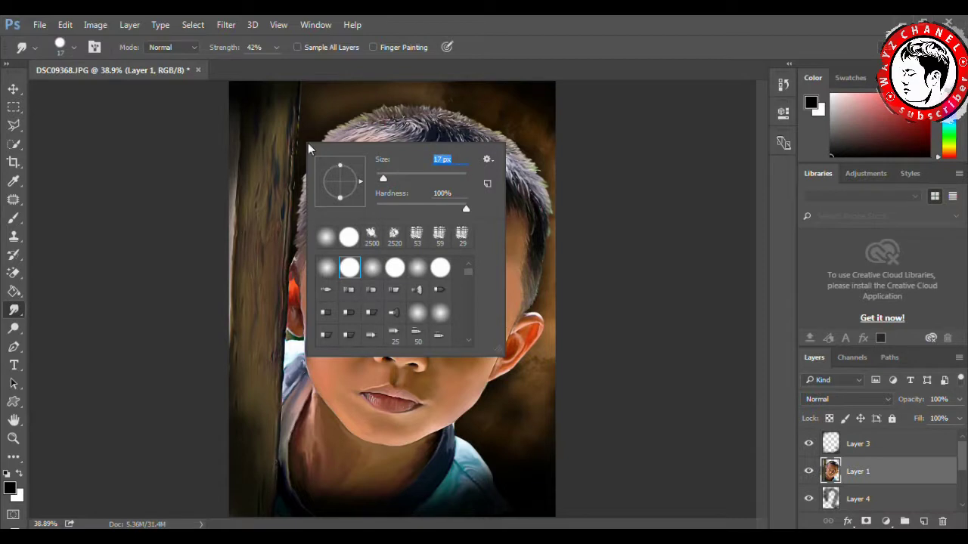
key("Return")
mouse_move(309, 113)
left_mouse_down()
mouse_move(298, 143)
mouse_move(309, 139)
mouse_move(303, 180)
mouse_move(280, 118)
left_mouse_up()
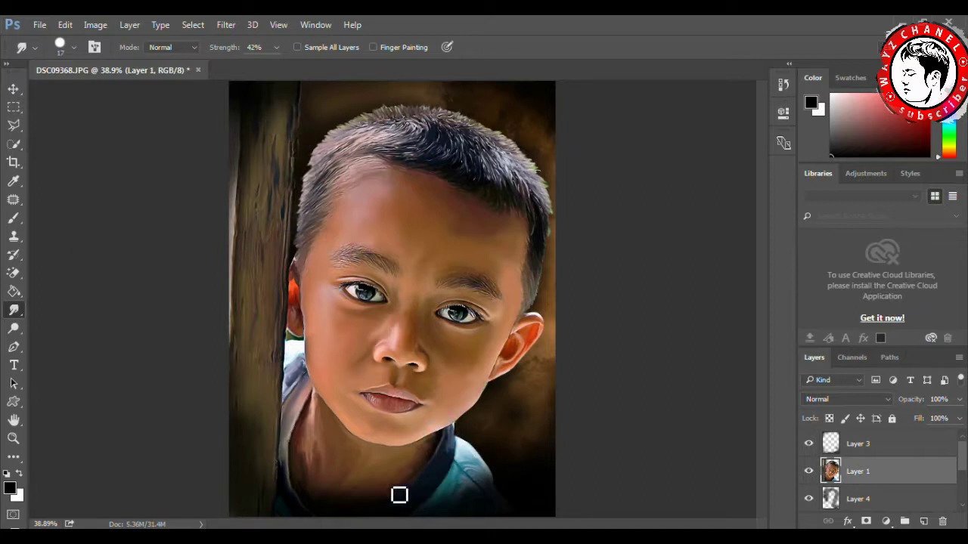
left_click_drag(544, 168, 551, 173)
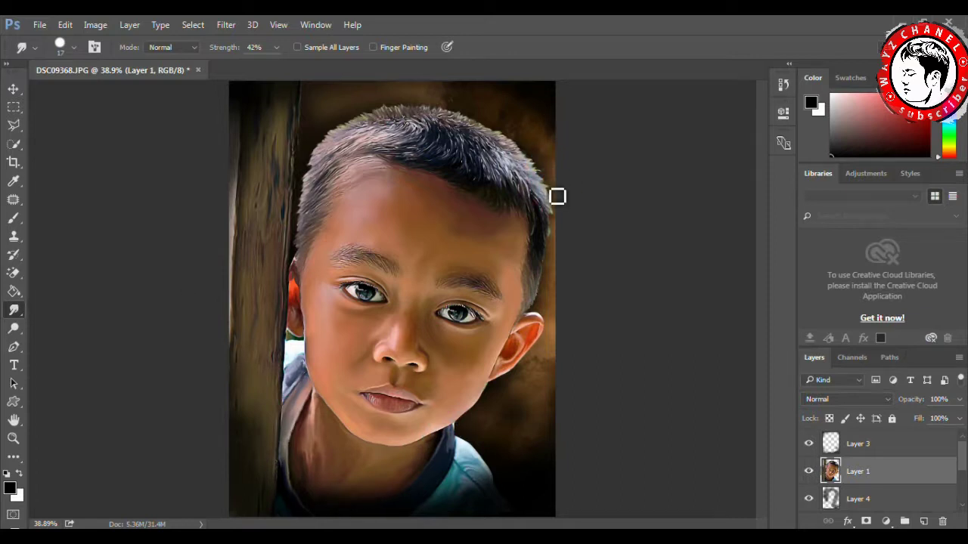
left_click_drag(382, 108, 380, 117)
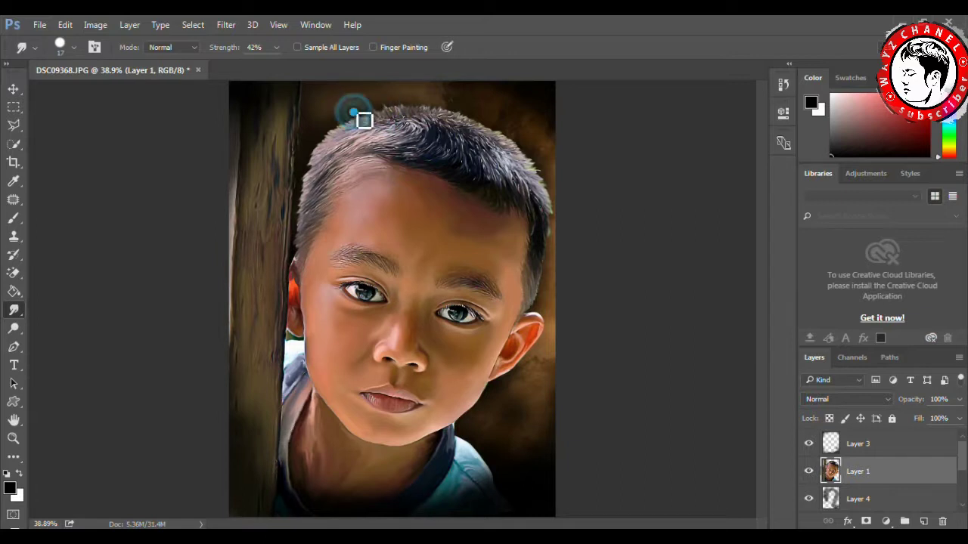
left_click_drag(14, 329, 43, 338)
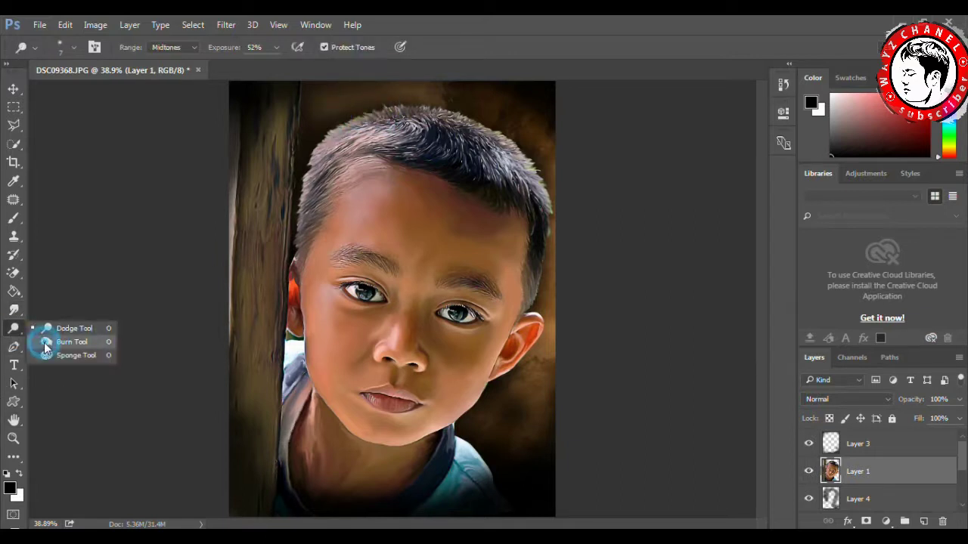
Step: Desaturate the background above the hair and along its top-right edge with the Sponge tool
left_click(48, 355)
right_click(361, 180)
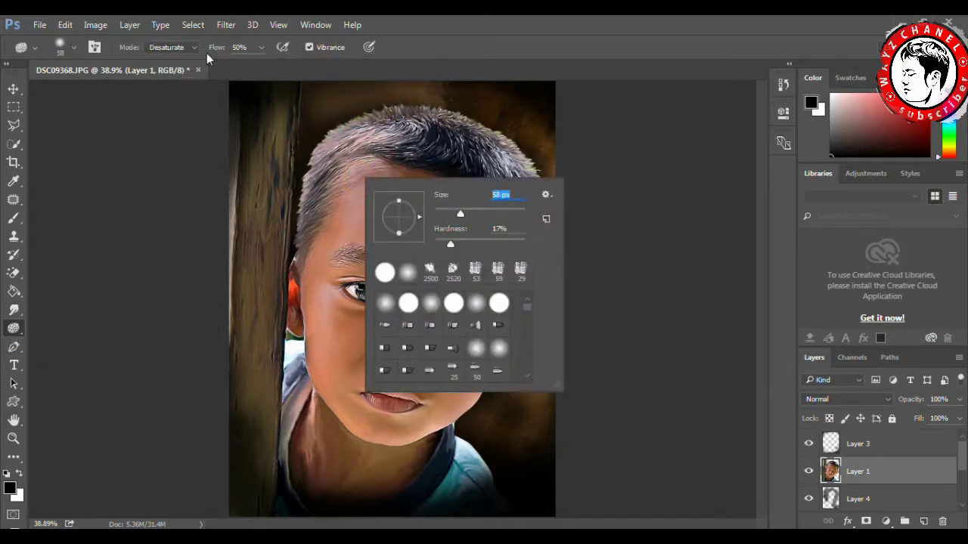
left_click(339, 137)
left_click_drag(342, 125, 394, 106)
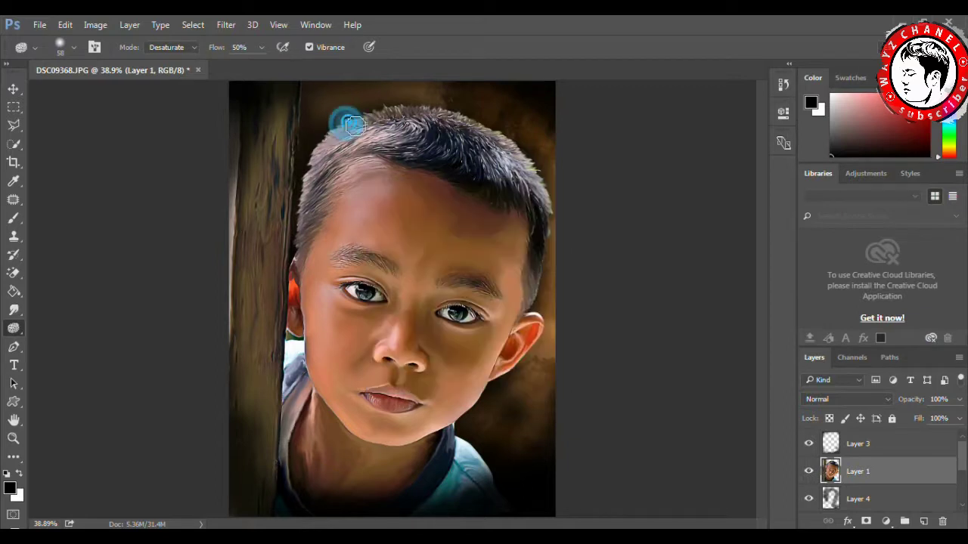
left_click_drag(447, 113, 549, 225)
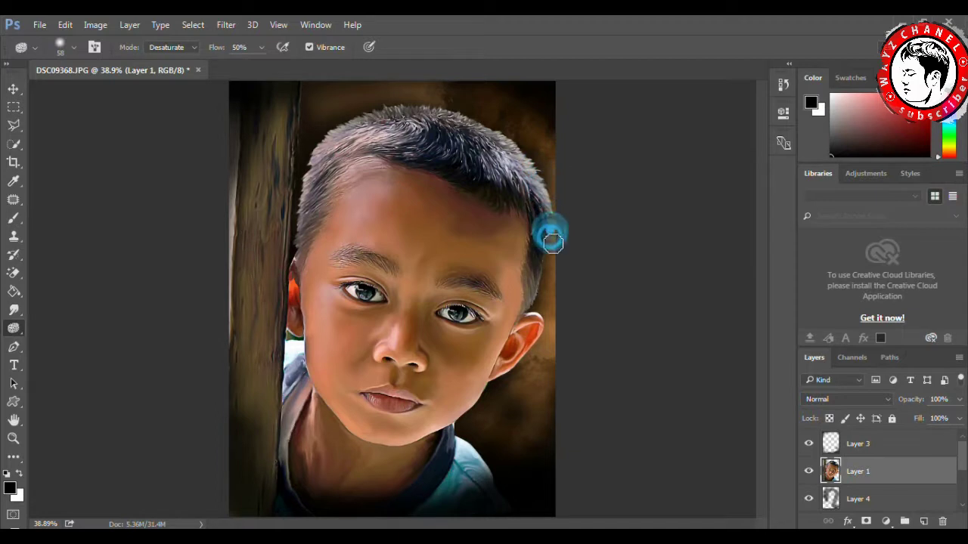
mouse_move(549, 225)
left_mouse_down()
mouse_move(311, 174)
mouse_move(515, 336)
left_mouse_up()
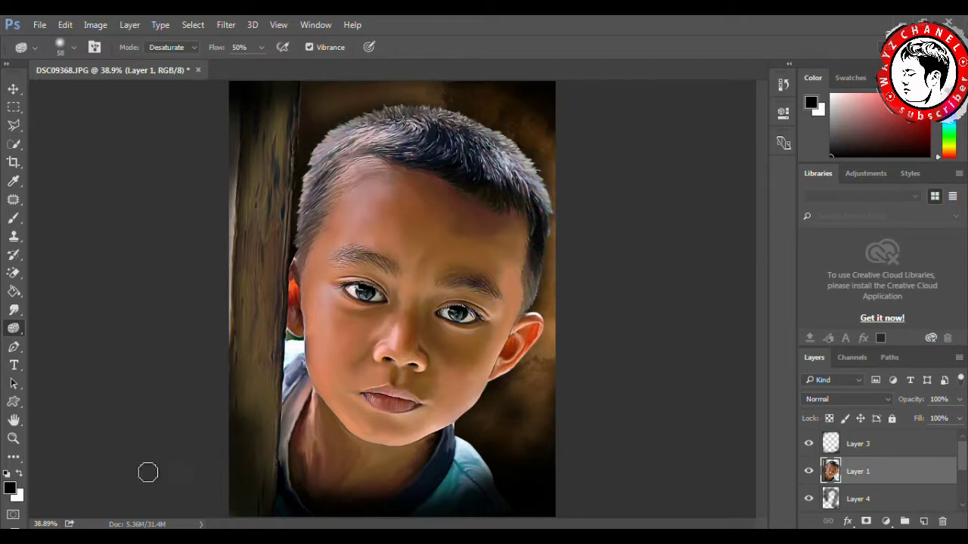
left_click(14, 438)
right_click(448, 277)
left_click(476, 284)
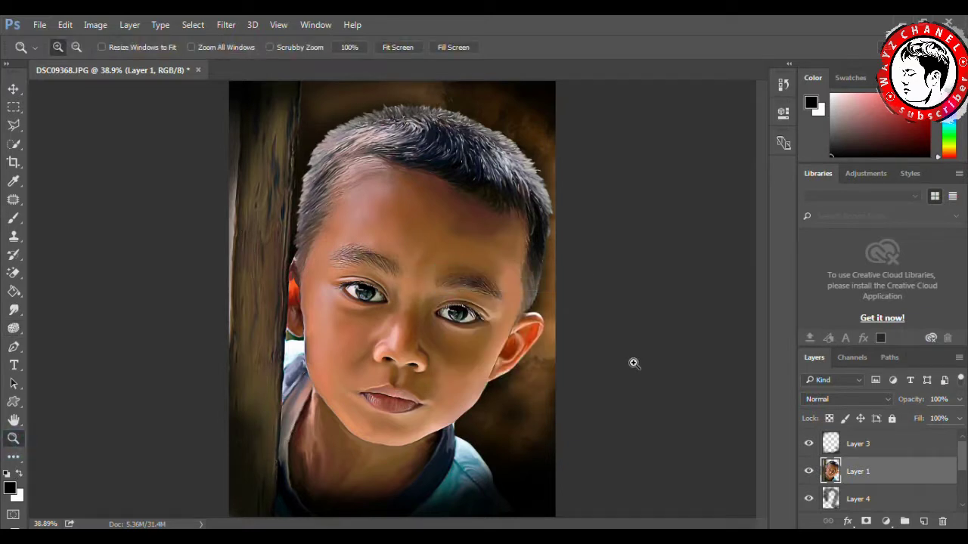
Step: Lighten the top, right and top-left hairline with the Dodge tool
left_click(14, 312)
left_click(14, 328)
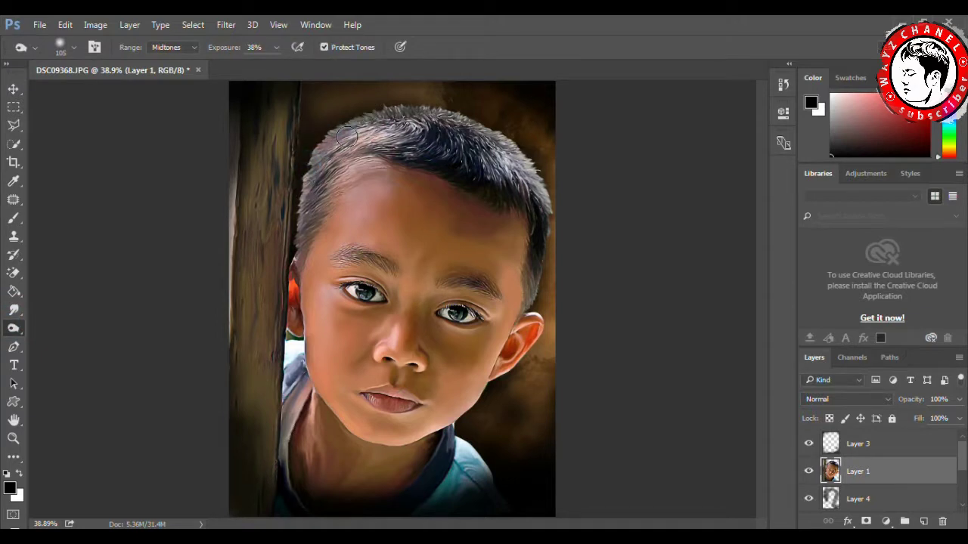
mouse_move(423, 102)
left_mouse_down()
mouse_move(550, 237)
mouse_move(534, 301)
left_mouse_up()
mouse_move(319, 142)
left_mouse_down()
mouse_move(339, 129)
mouse_move(319, 162)
mouse_move(301, 255)
left_mouse_up()
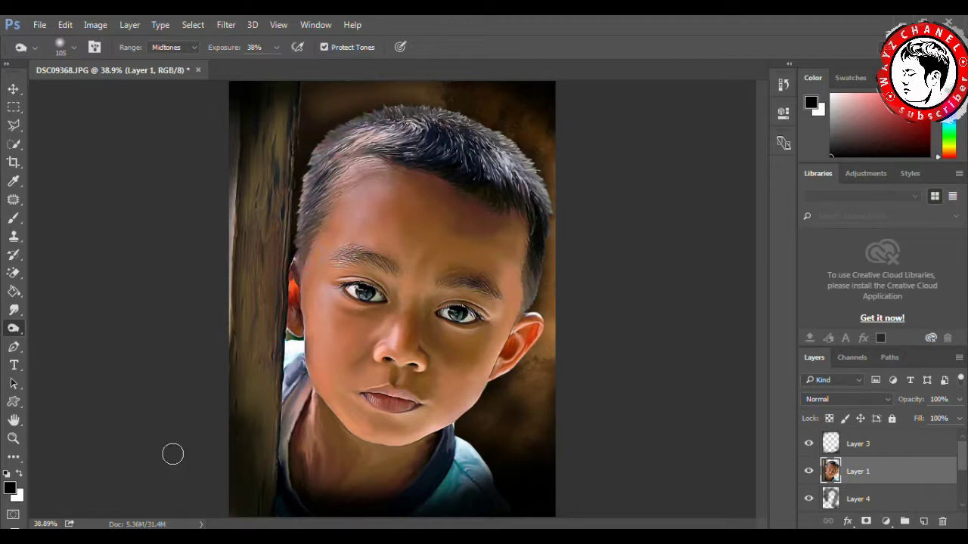
Step: Tone the chin, then lighten the forehead, right brow and left eye area
right_click(14, 328)
left_click(72, 338)
right_click(338, 333)
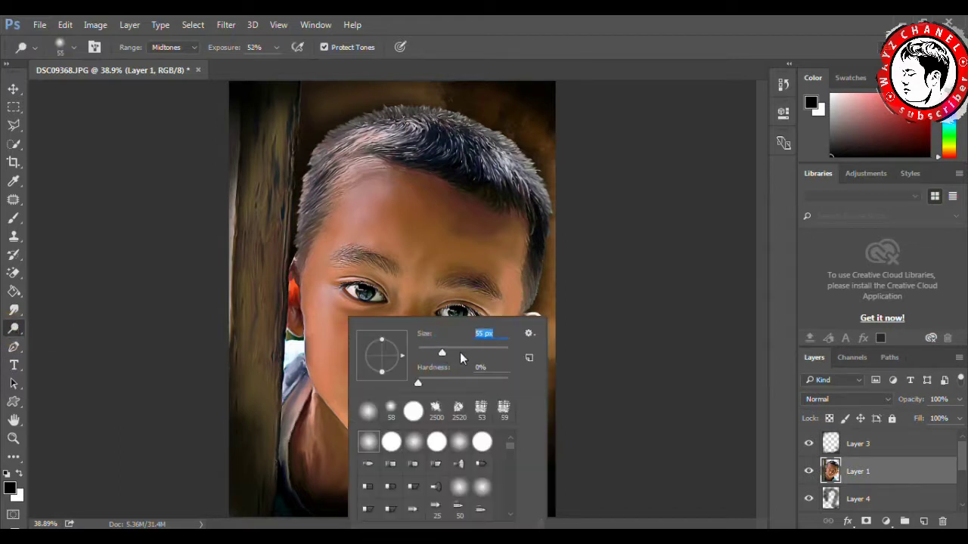
left_click(329, 320)
left_click(389, 428)
left_click_drag(388, 429, 380, 438)
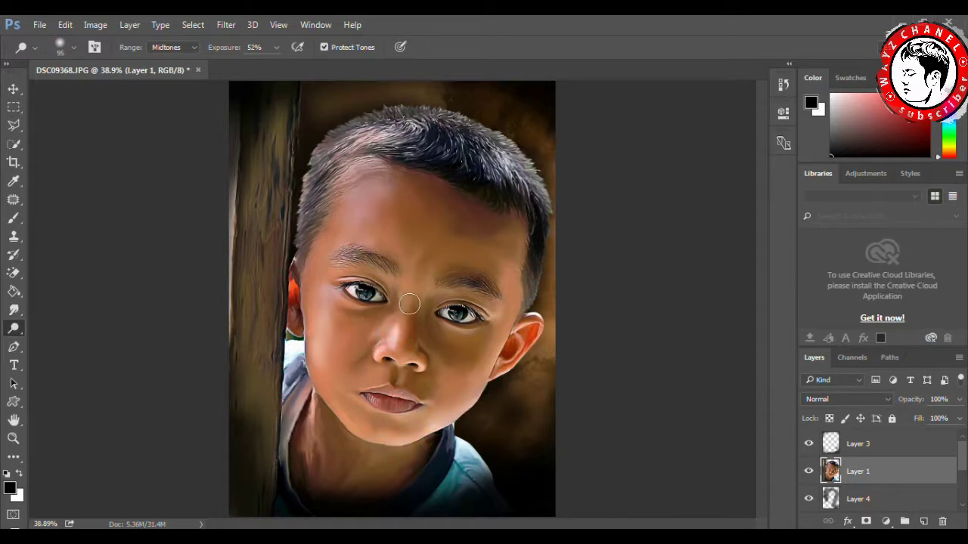
left_click_drag(392, 189, 378, 205)
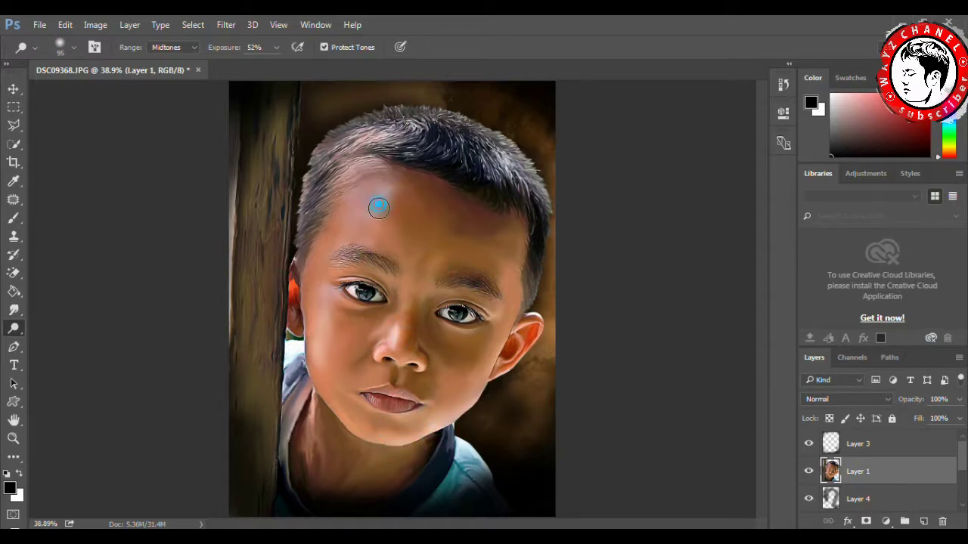
left_click_drag(498, 264, 496, 314)
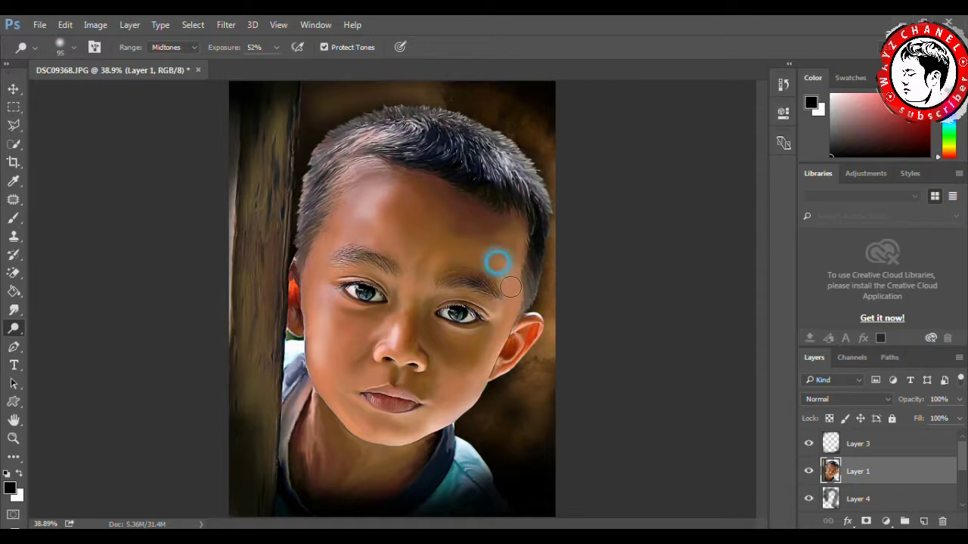
left_click_drag(340, 278, 370, 281)
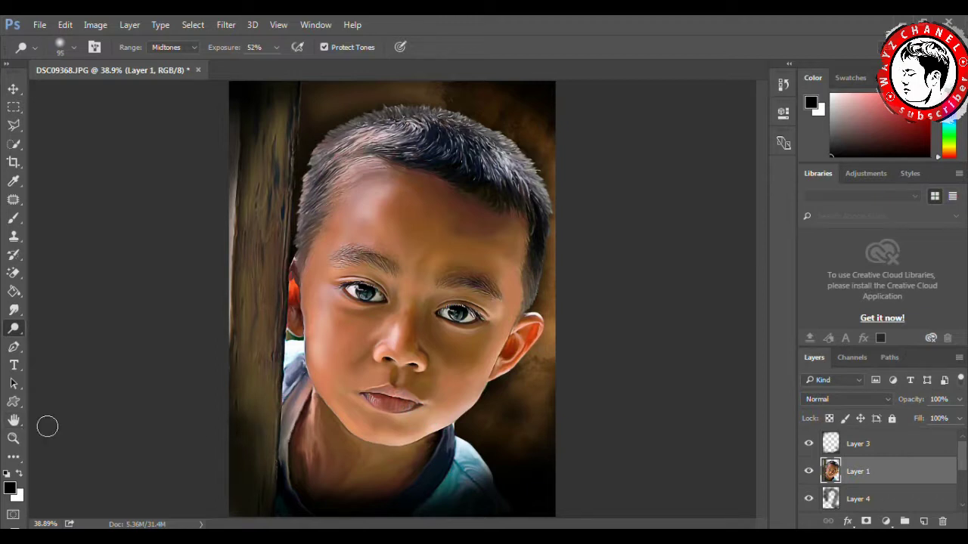
Step: Darken the chin, cheek and jaw with the Burn tool
right_click(14, 328)
left_click(64, 339)
left_click_drag(458, 390, 445, 404)
left_click_drag(476, 366, 475, 394)
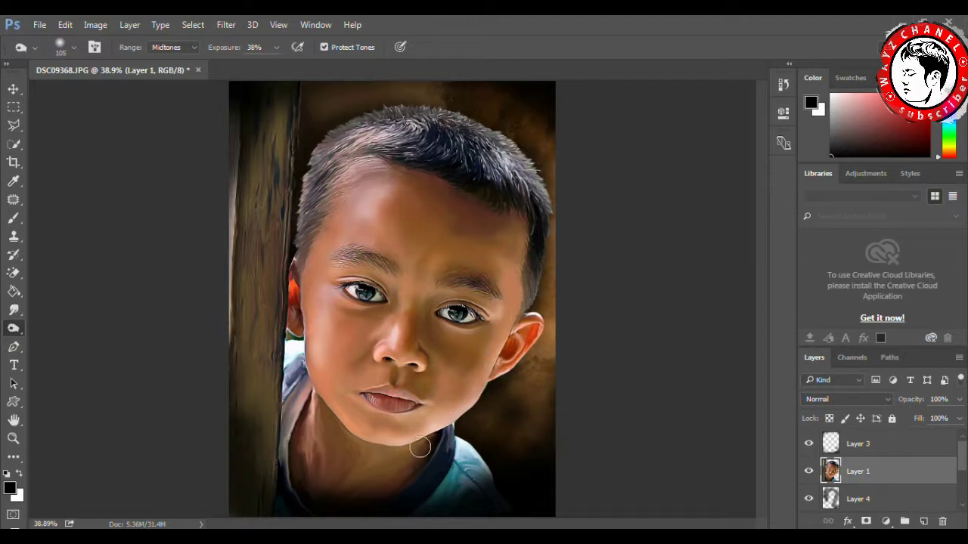
Step: Smooth the cheek with a 60 px Smudge brush
left_click(14, 311)
right_click(476, 382)
left_click_drag(568, 352, 575, 352)
left_click(454, 371)
mouse_move(475, 367)
left_mouse_down()
mouse_move(450, 376)
mouse_move(445, 349)
mouse_move(473, 367)
mouse_move(450, 361)
mouse_move(464, 373)
mouse_move(460, 391)
mouse_move(473, 375)
mouse_move(449, 374)
mouse_move(471, 365)
left_mouse_up()
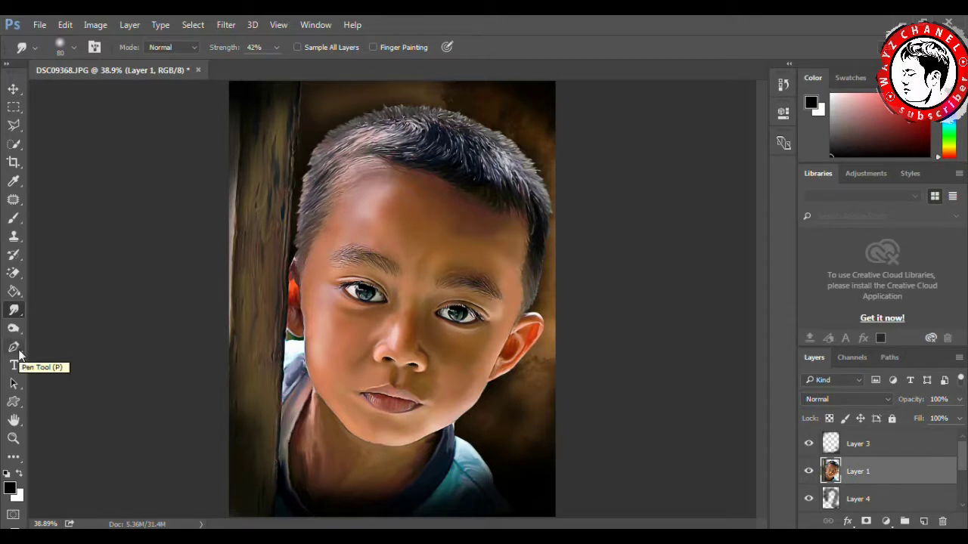
Step: Link the selected painted layers and merge them into a single Layer 3
left_click(859, 438)
scroll(935, 451, "down", 3)
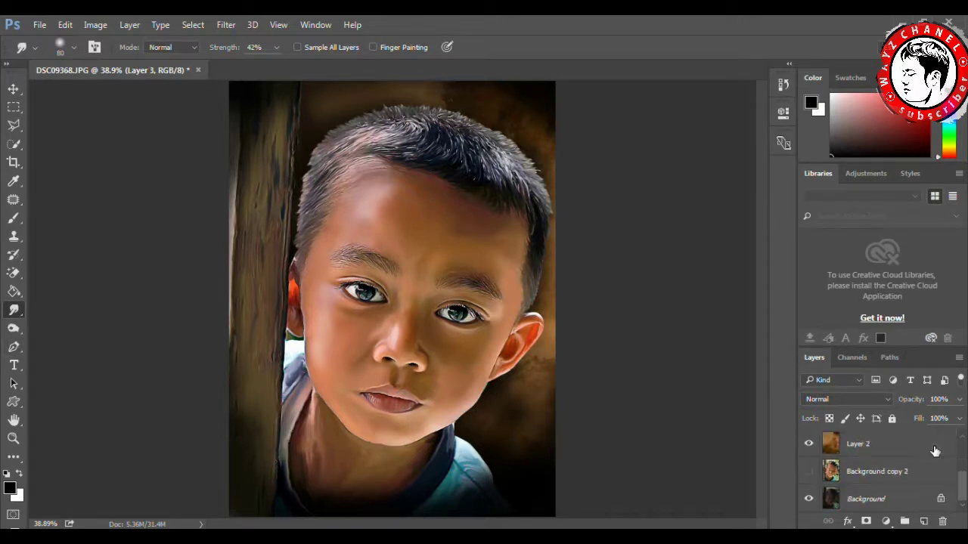
left_click(896, 447, "shift")
scroll(896, 442, "up", 3)
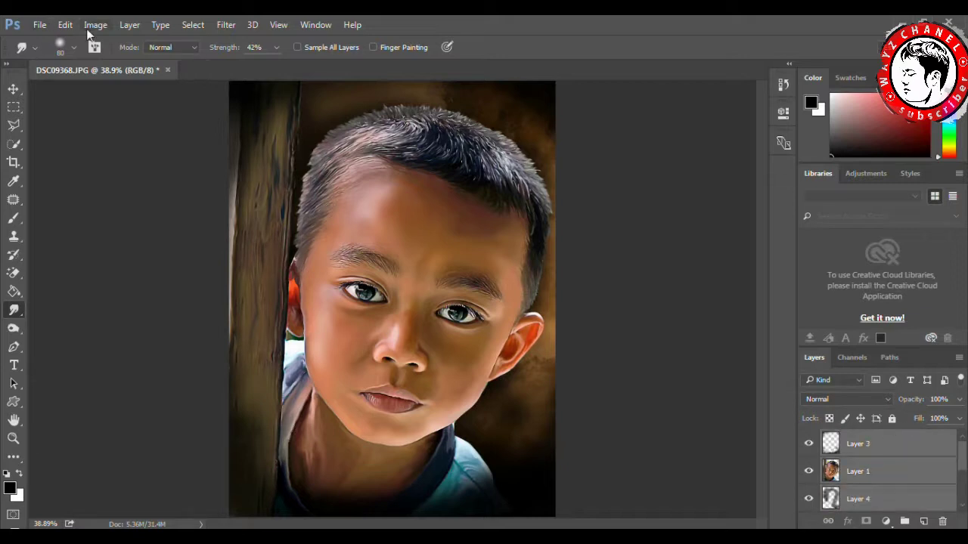
left_click(129, 24)
left_click(185, 456)
left_click(129, 24)
left_click(217, 490)
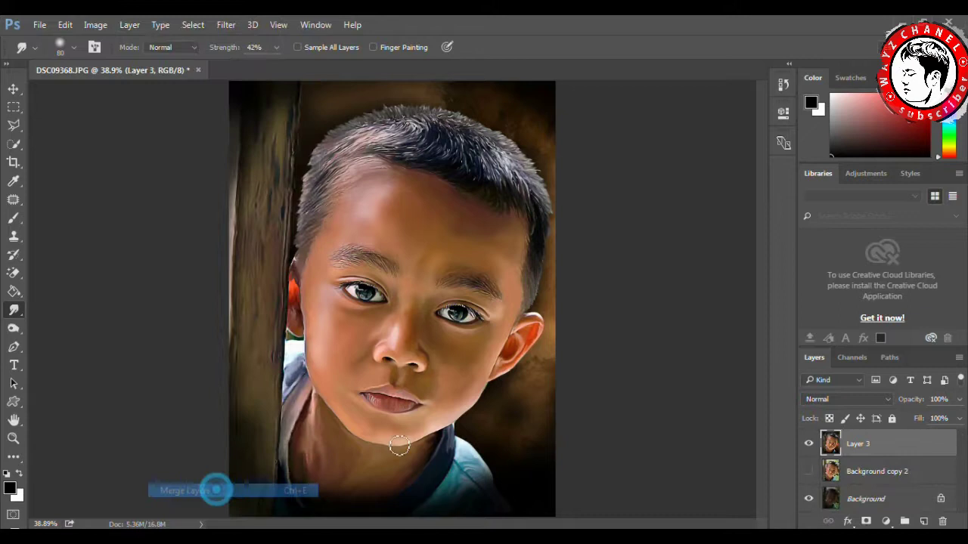
Step: Toggle Layer 3 off and on to compare with the original, then pick a red foreground colour
left_click(808, 444)
left_click(809, 444)
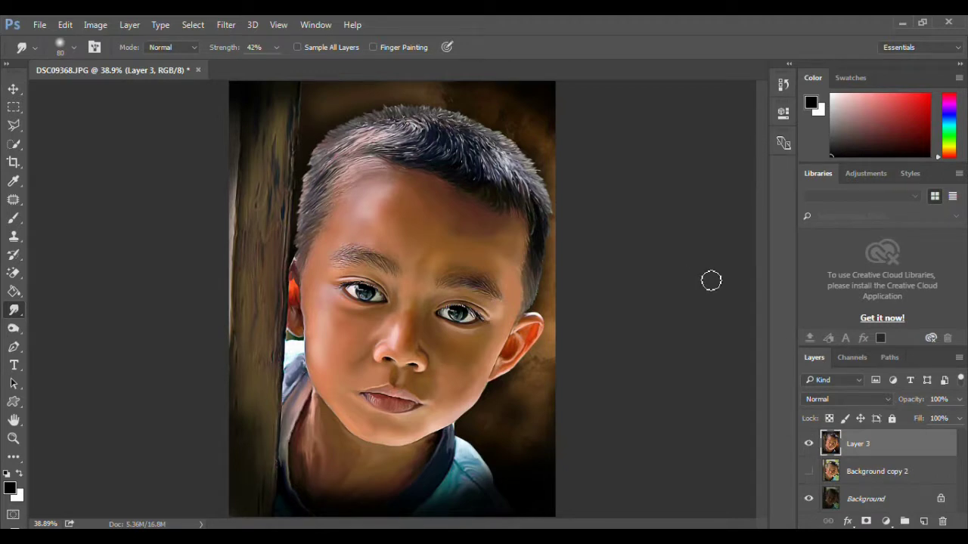
mouse_move(917, 125)
left_mouse_down()
mouse_move(939, 102)
mouse_move(929, 108)
left_mouse_up()
Step: Pick a gold-yellow and stamp the WAYZCHANEL logo brush onto the portrait's lower right
left_click(948, 148)
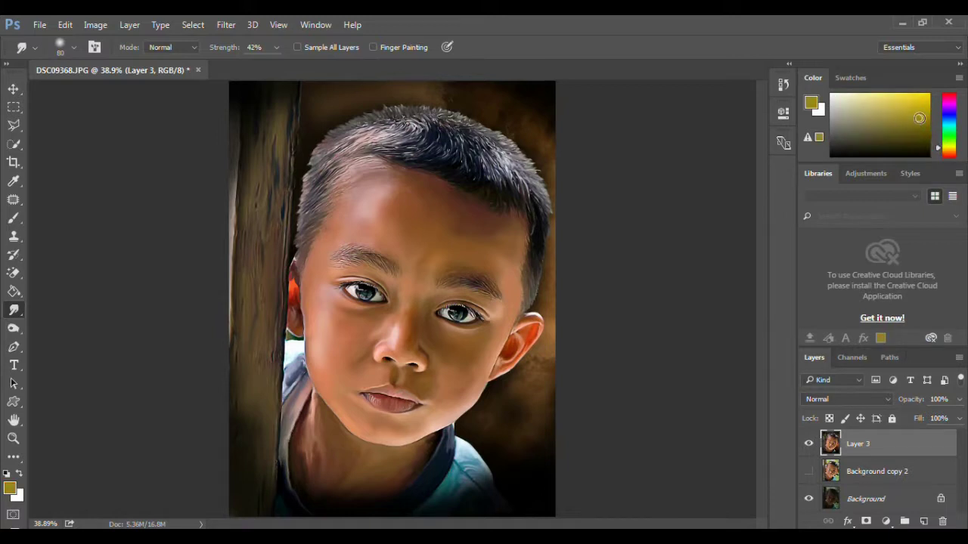
left_click(14, 218)
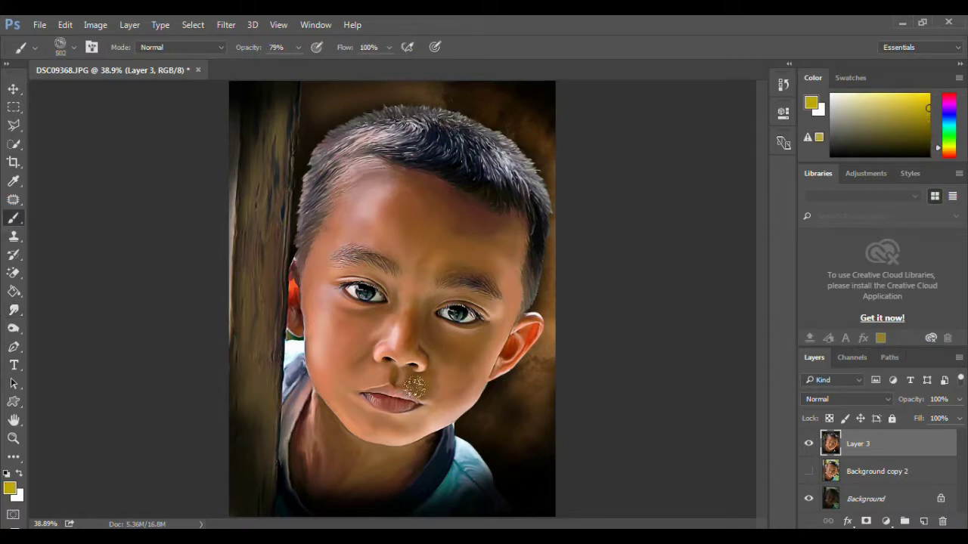
left_click(475, 449)
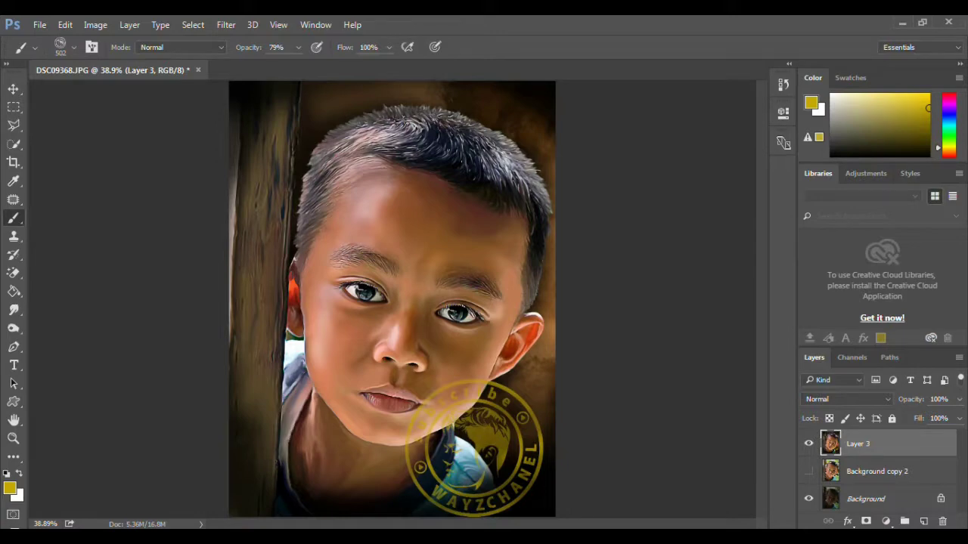